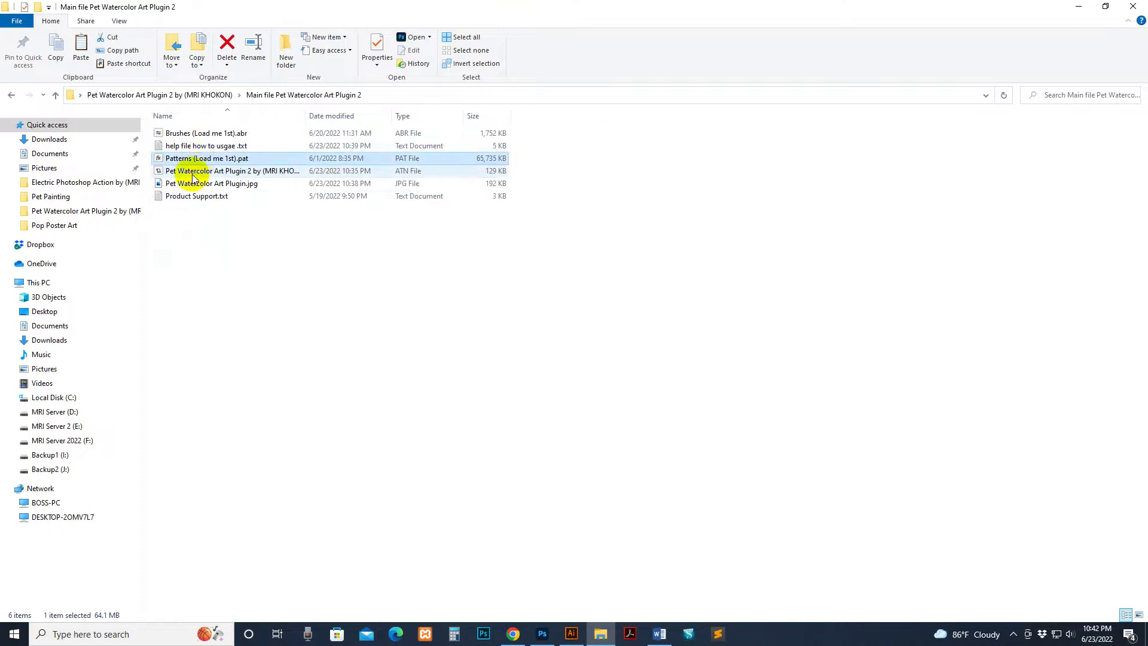
- Widen the file list's Name column to show the full name of the Pet Watercolor Art Plugin 2 action file
left_click(192, 173)
left_click_drag(303, 111, 355, 113)
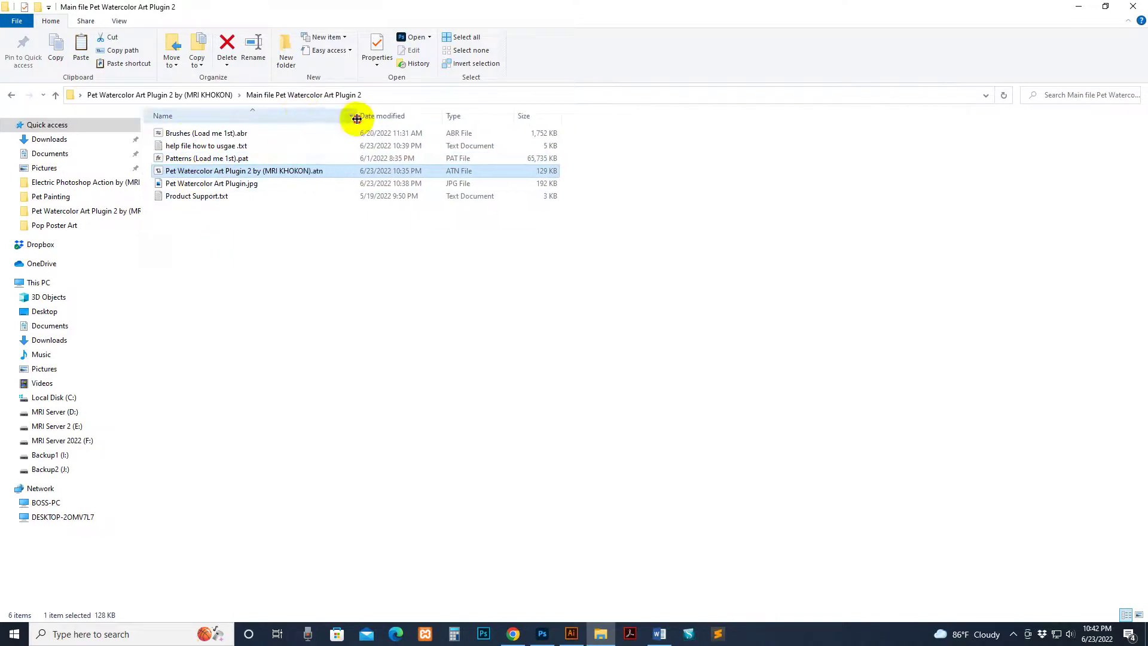
left_click(223, 187)
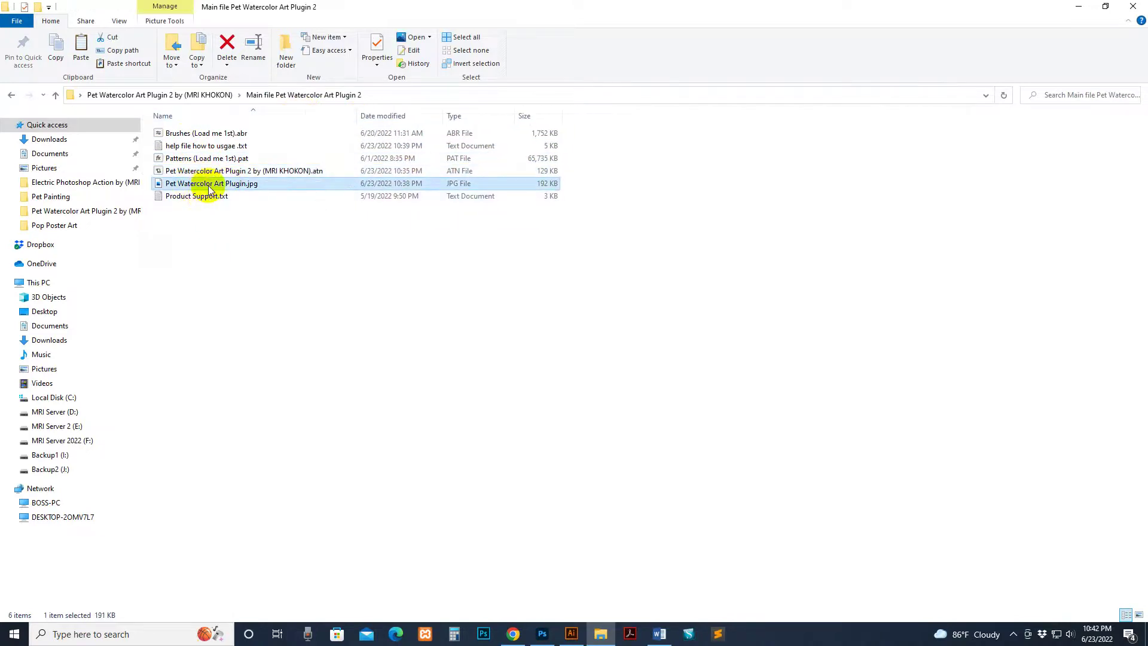
- Open Product Support.txt, review its support and contact instructions, and close it
left_click(199, 198)
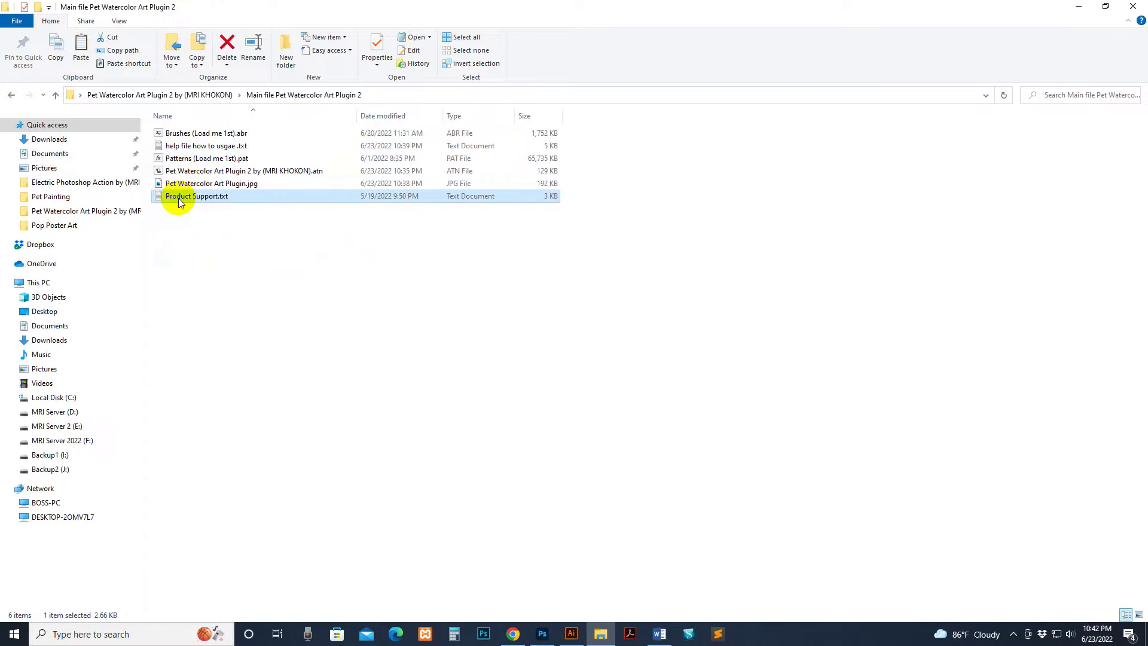
double_click(178, 198)
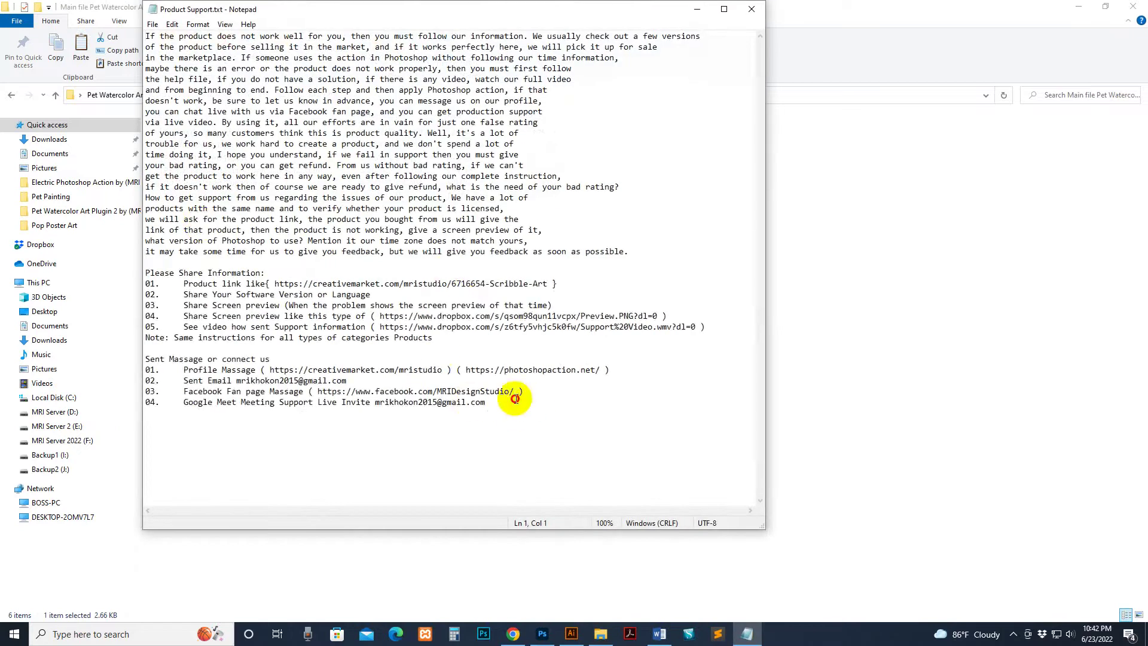
left_click_drag(514, 401, 190, 154)
left_click(752, 9)
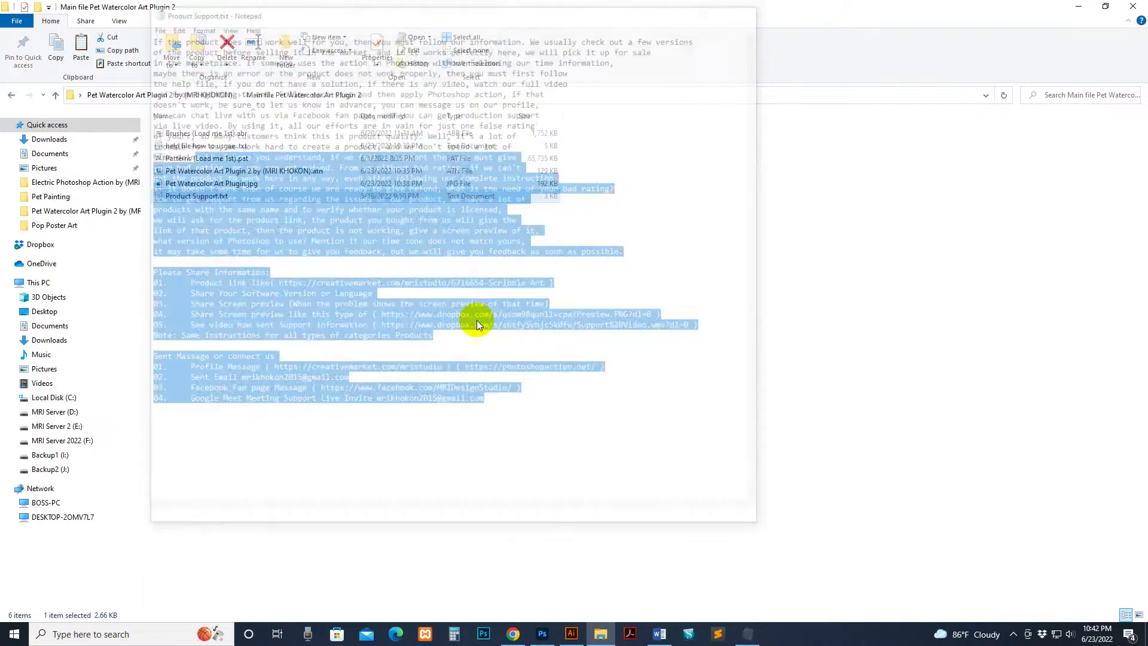
- Open "help file how to usgae .txt" and read its notes on photo size and the instruction video
left_click(198, 205)
double_click(185, 146)
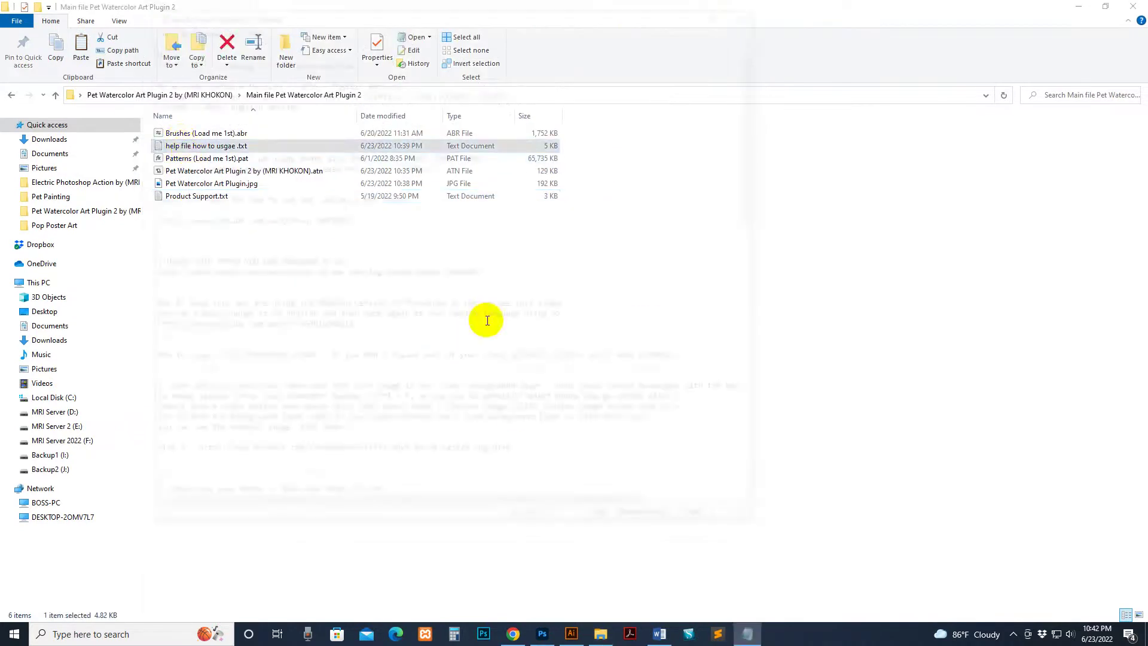
scroll(452, 51, "down", 3)
left_click_drag(442, 9, 628, 40)
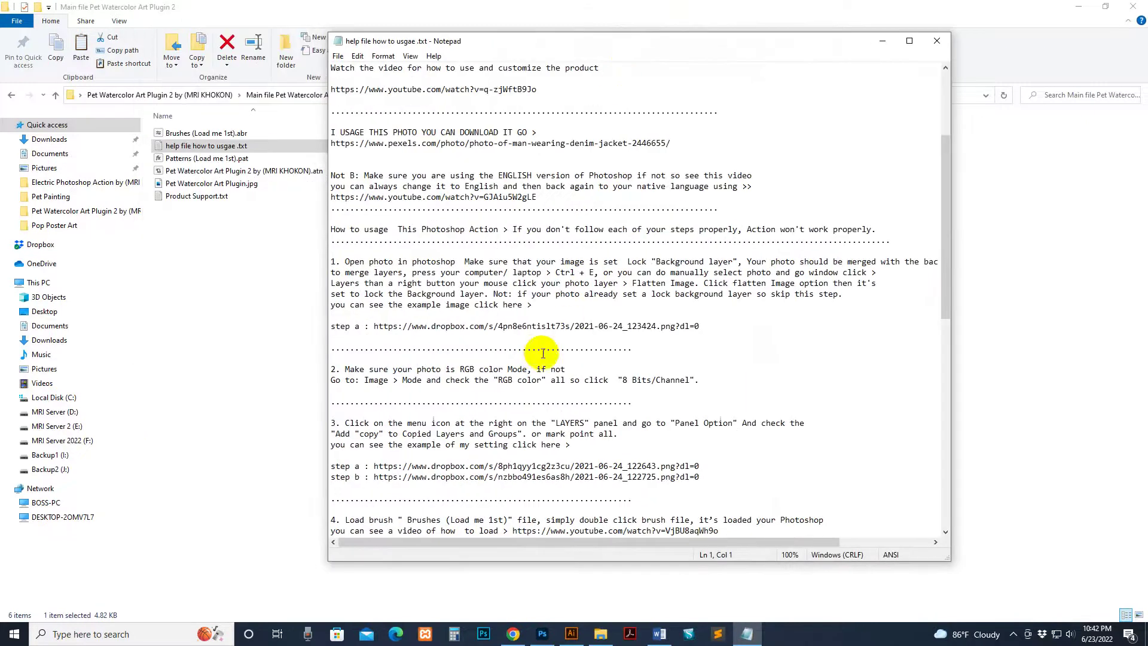
scroll(526, 345, "up", 3)
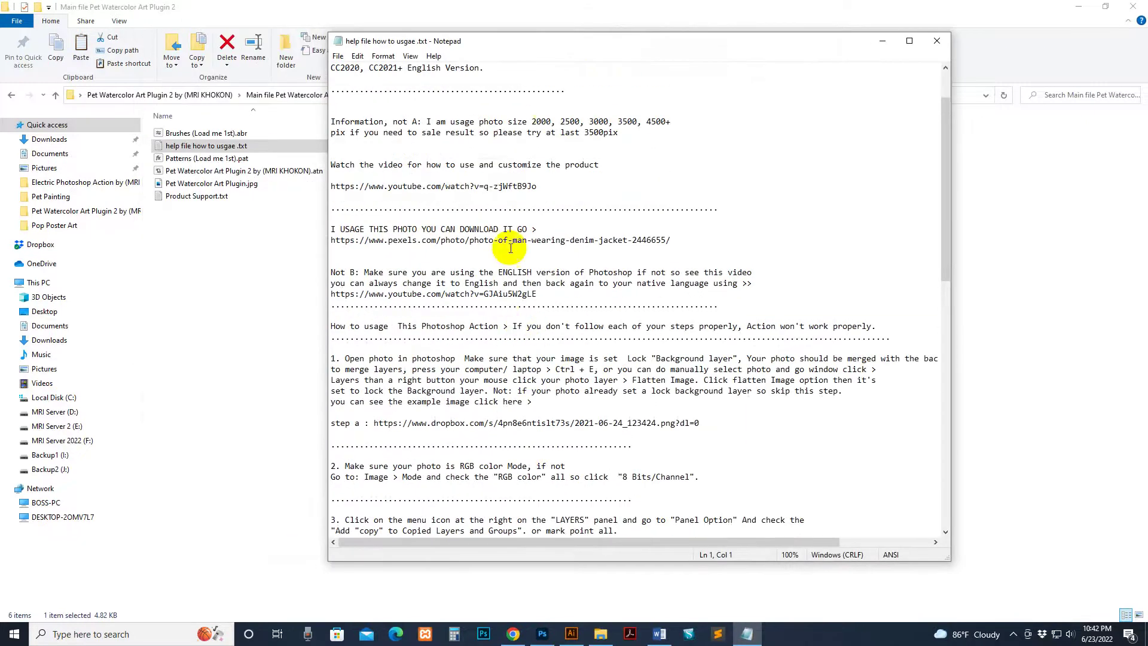
left_click_drag(528, 121, 598, 121)
left_click(612, 165)
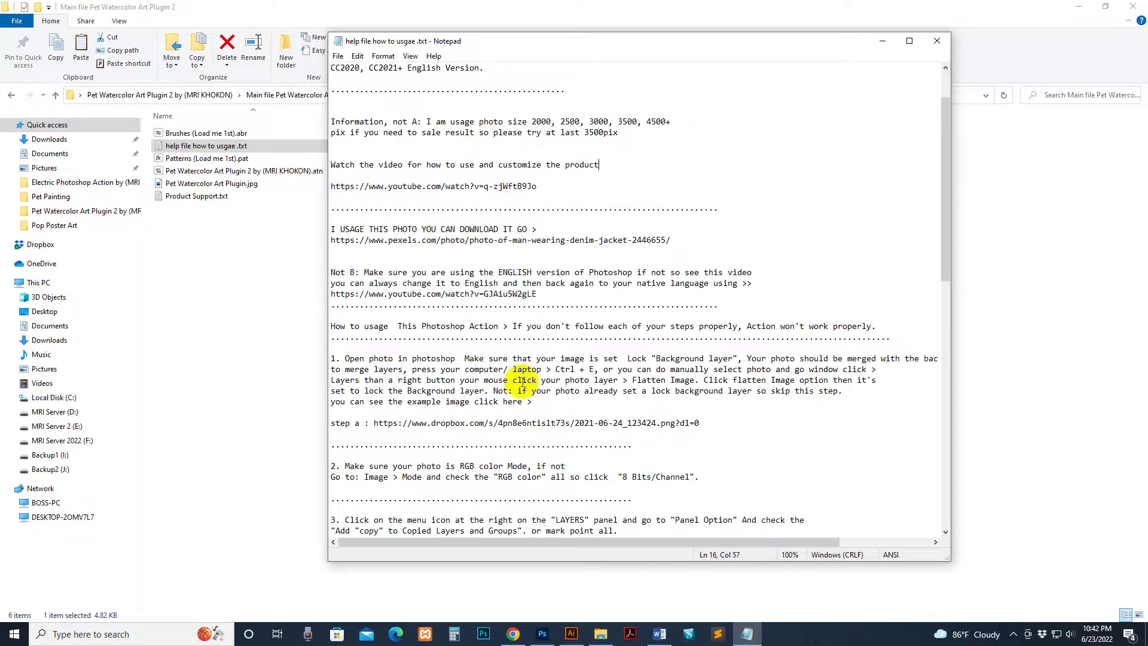
- Read the help file's notes on the English Photoshop version, the locked Background layer, RGB colour mode and layer panel options
scroll(382, 191, "down", 3)
left_click_drag(376, 186, 577, 353)
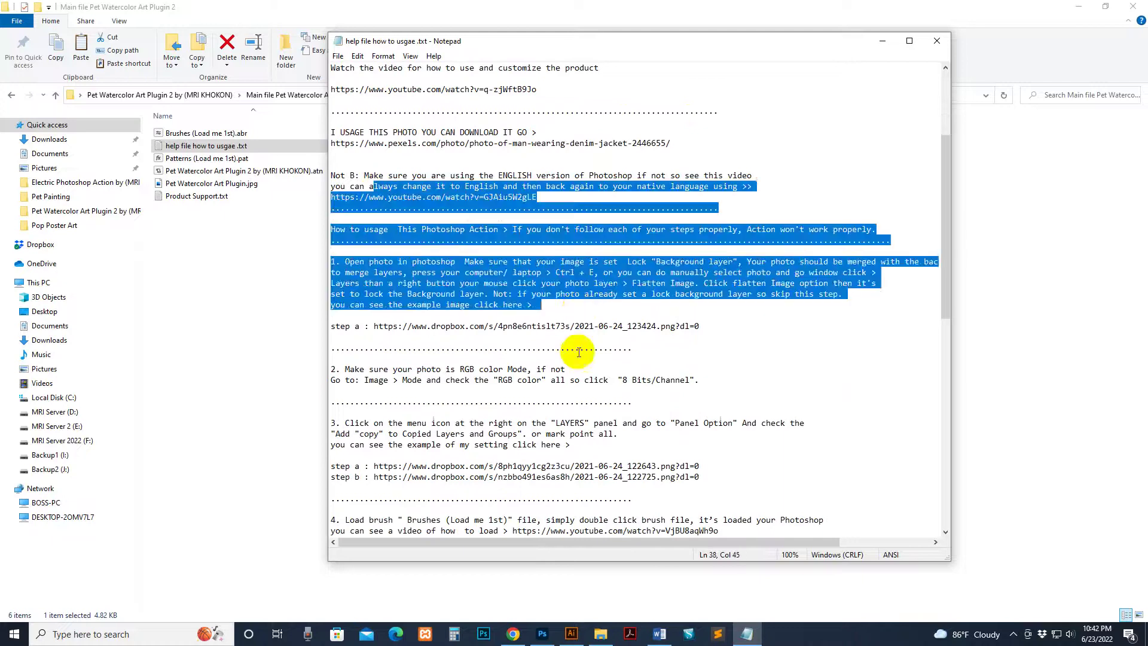
left_click(586, 379)
scroll(521, 353, "down", 4)
scroll(447, 339, "down", 2)
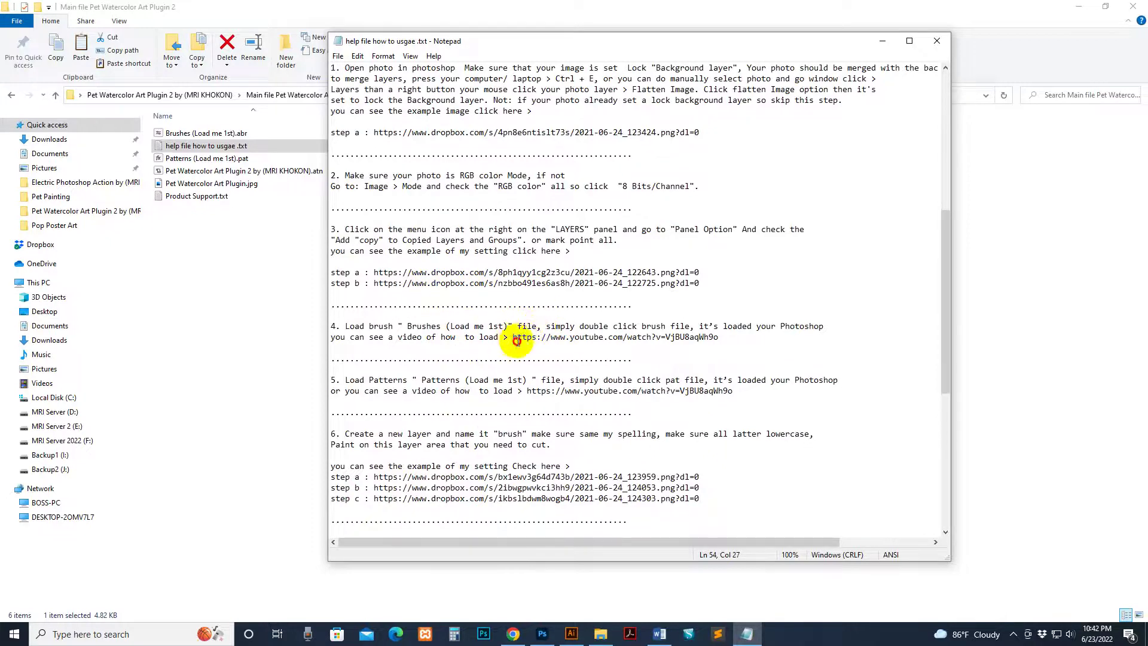
- Check the video link in the help file's brush-loading step and close the help file
left_click_drag(516, 340, 746, 336)
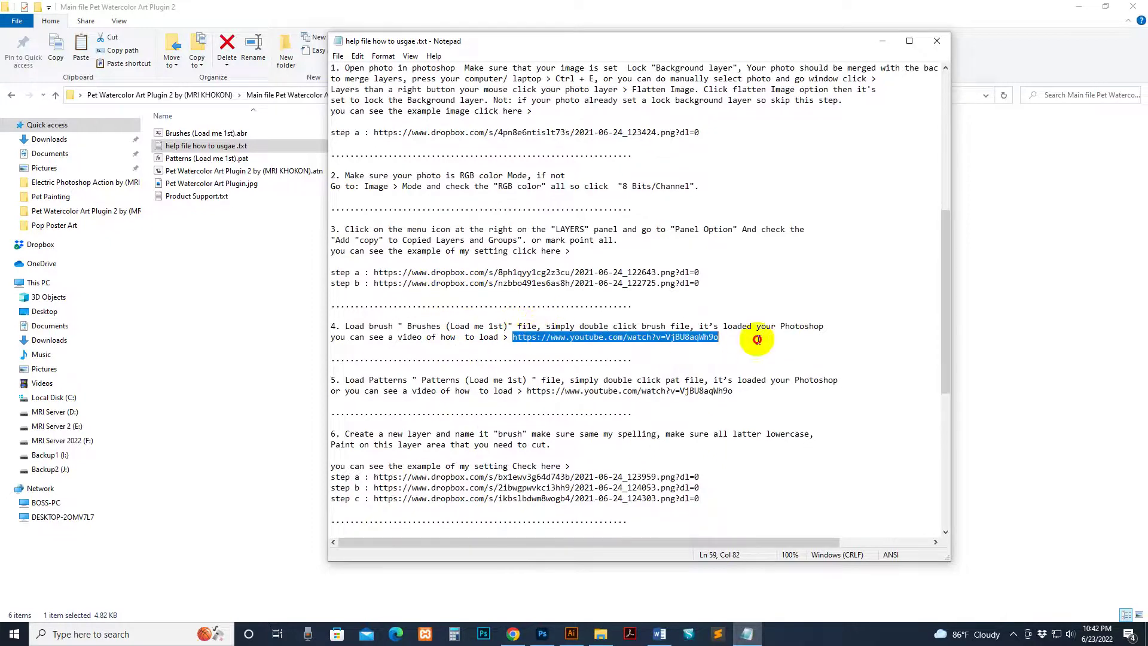
left_click(431, 335)
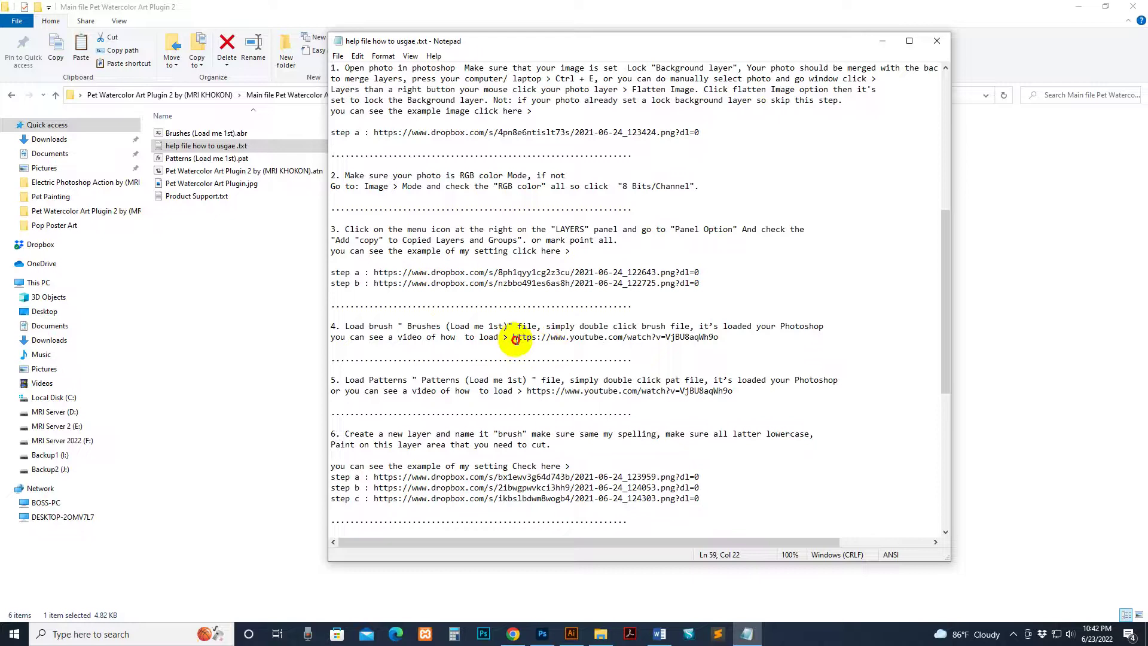
left_click_drag(515, 340, 724, 338)
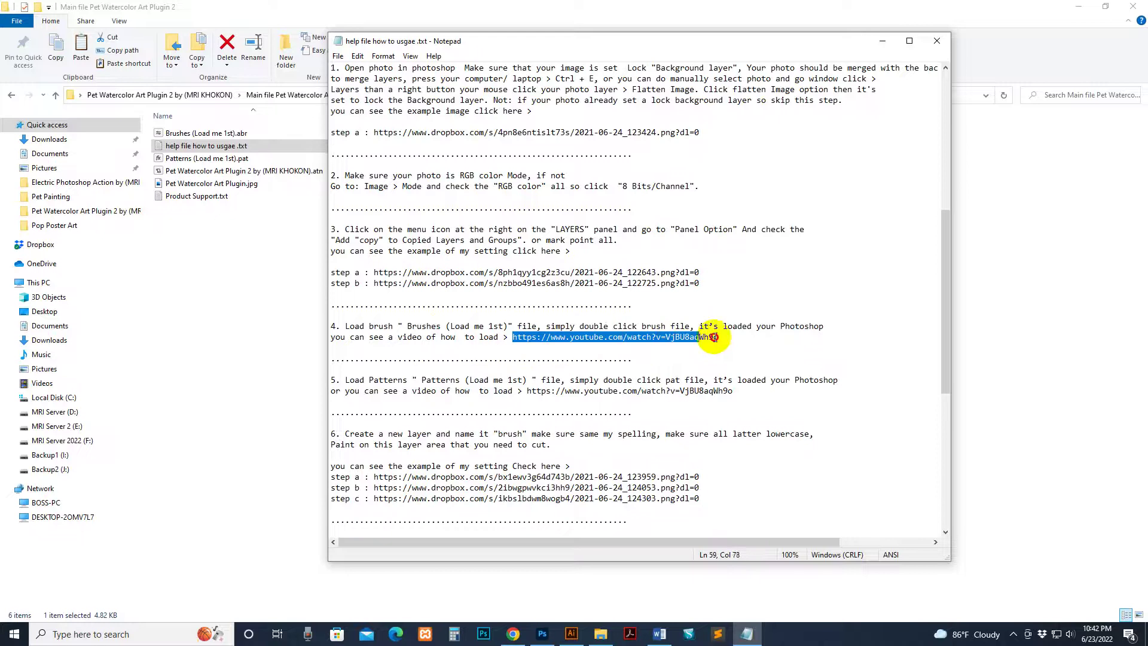
left_click(939, 40)
left_click(398, 304)
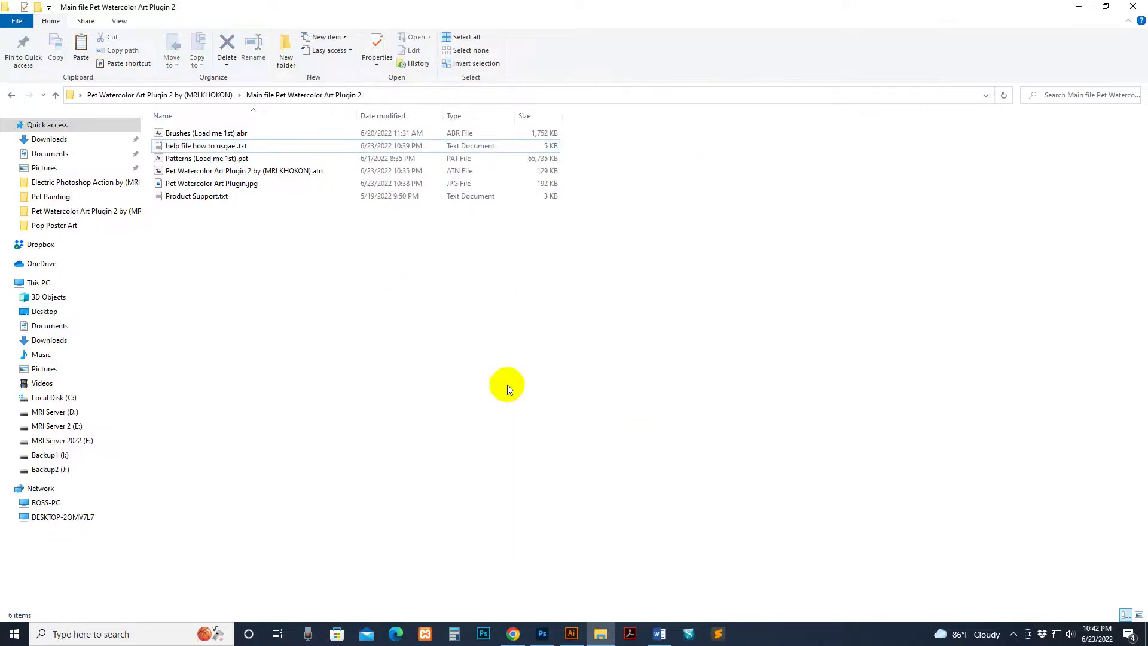
- Locate the Brushes (Load me 1st).abr and Patterns (Load me 1st).pat files, and switch to Photoshop with its window maximized
left_click(195, 134)
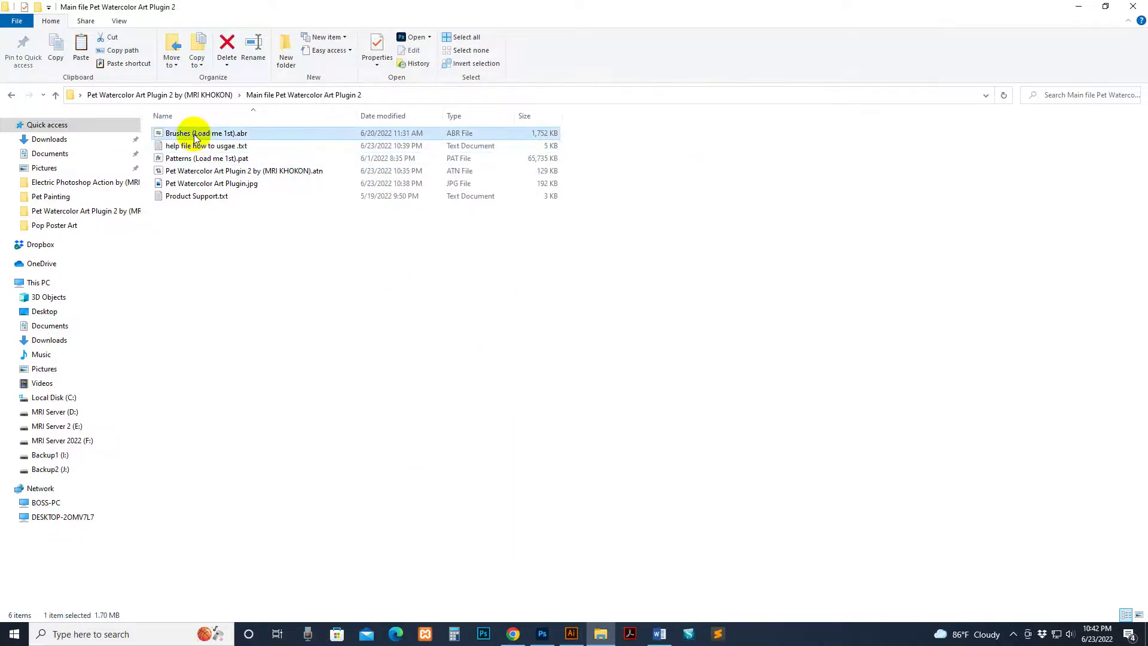
left_click(187, 161)
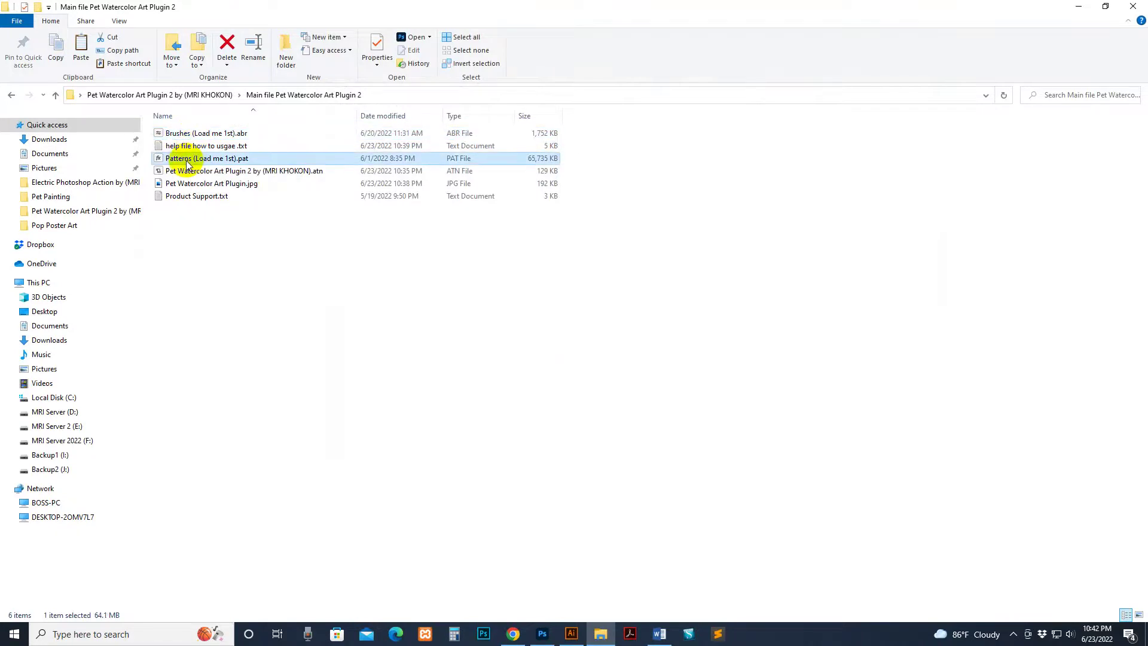
left_click(542, 634)
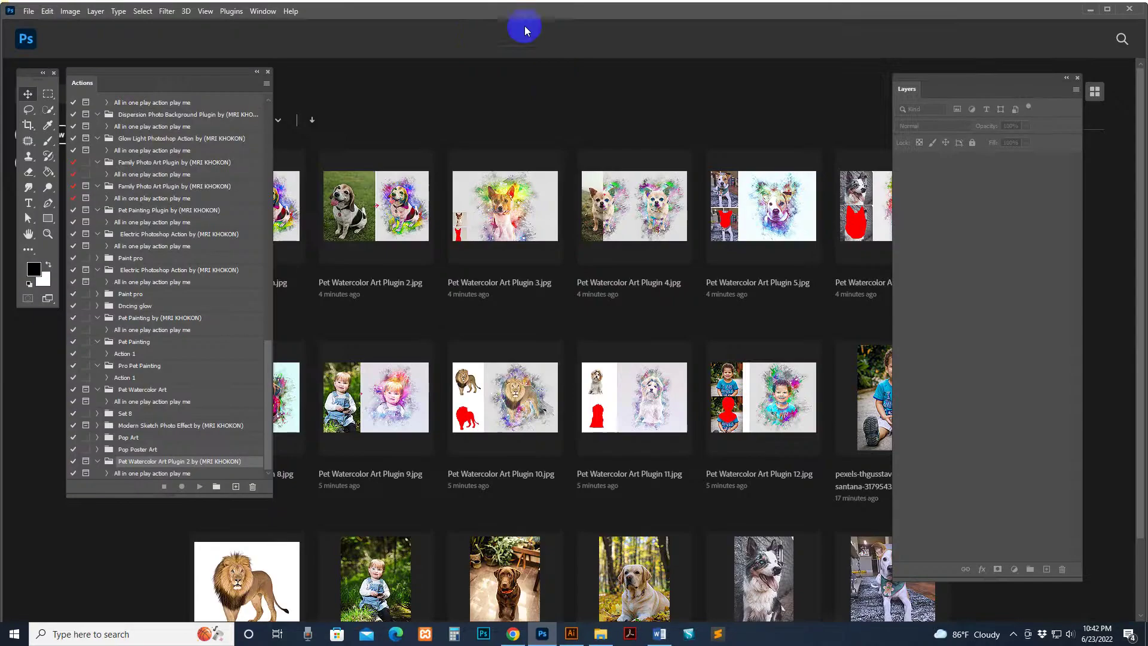
left_click(1107, 9)
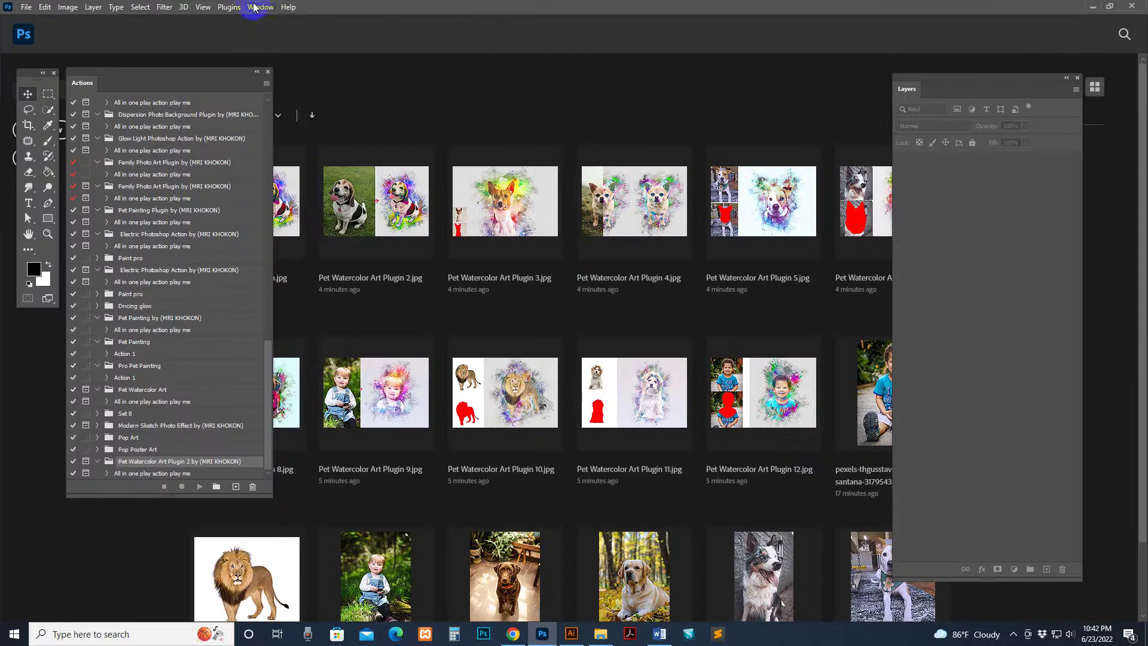
- Show the Brushes panel and place it beside the Layers panel
left_click(254, 7)
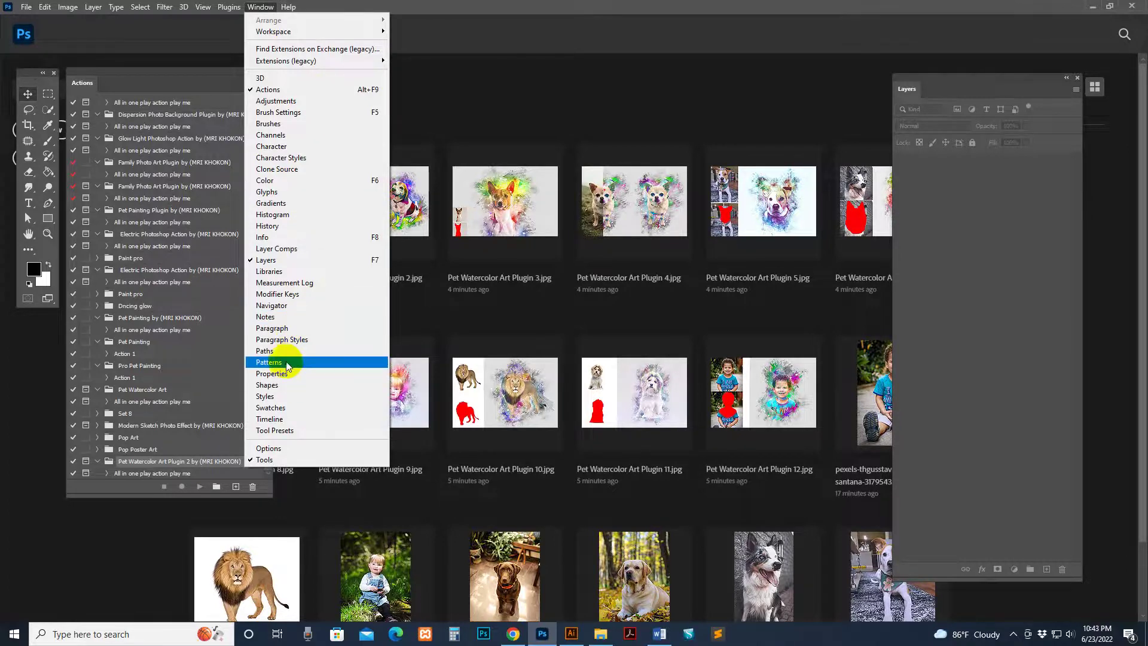
left_click(269, 123)
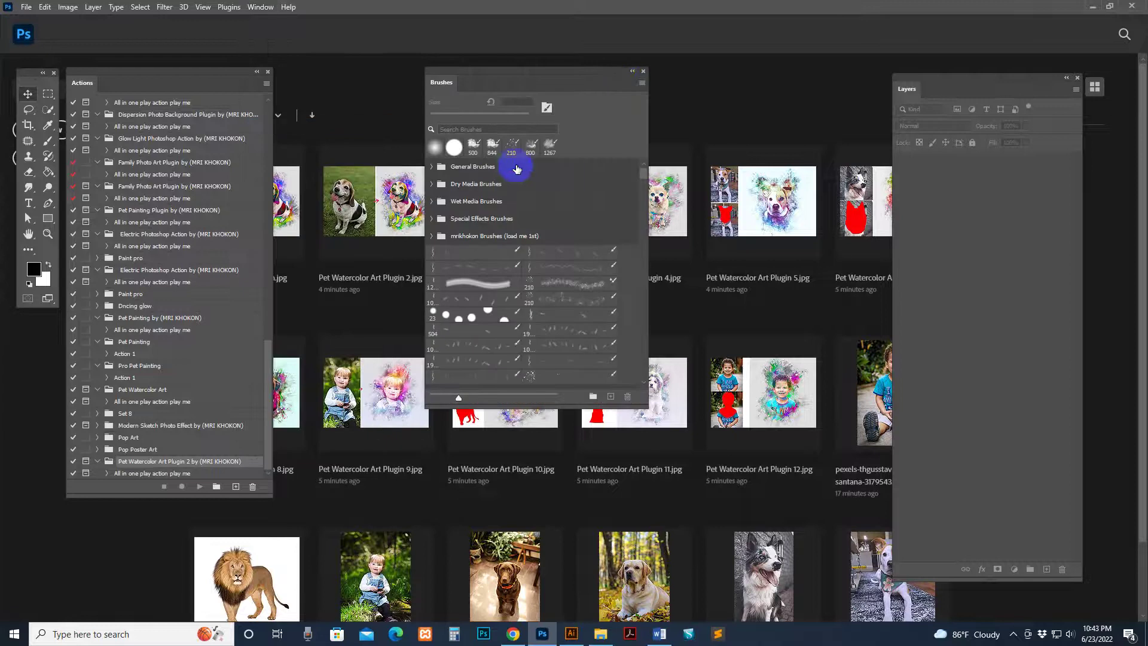
left_click(640, 82)
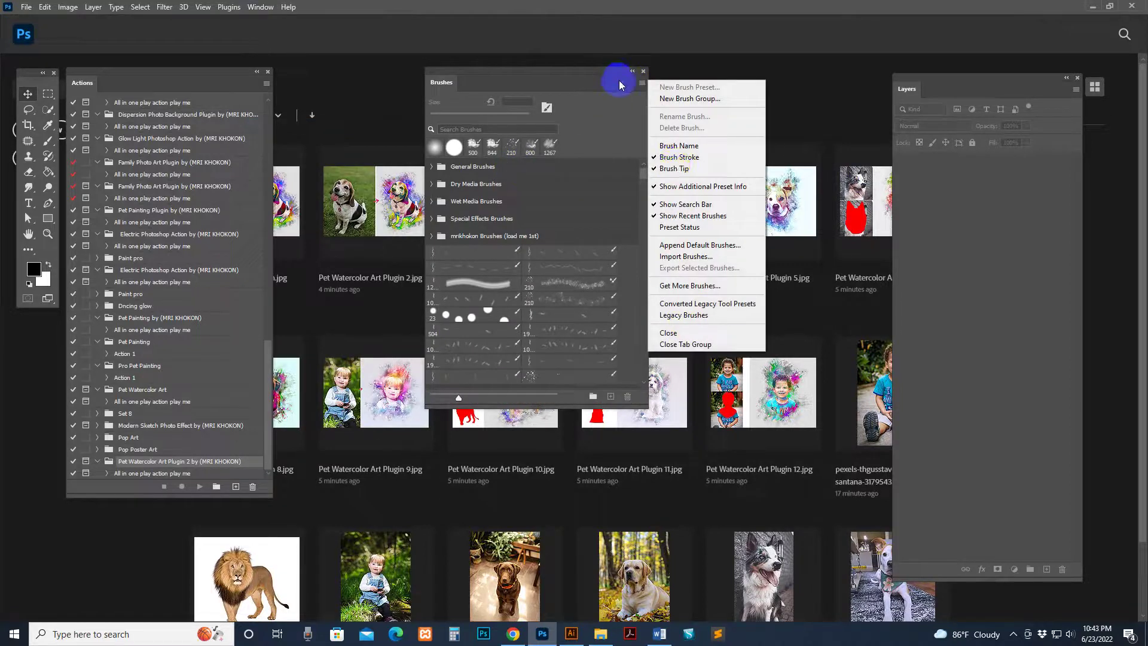
left_click(562, 88)
left_click_drag(562, 88, 692, 89)
- Import Brushes (Load me 1st).abr from the Main file Pet Watercolor Art Plugin 2 folder and close the Brushes panel
left_click(770, 84)
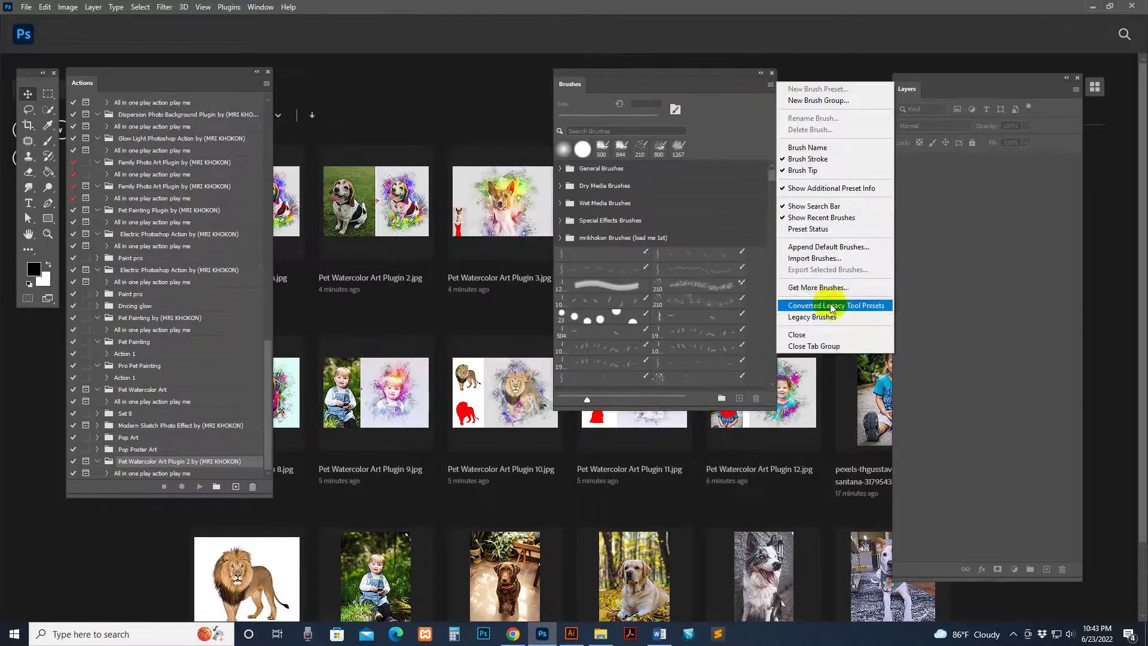
left_click(813, 258)
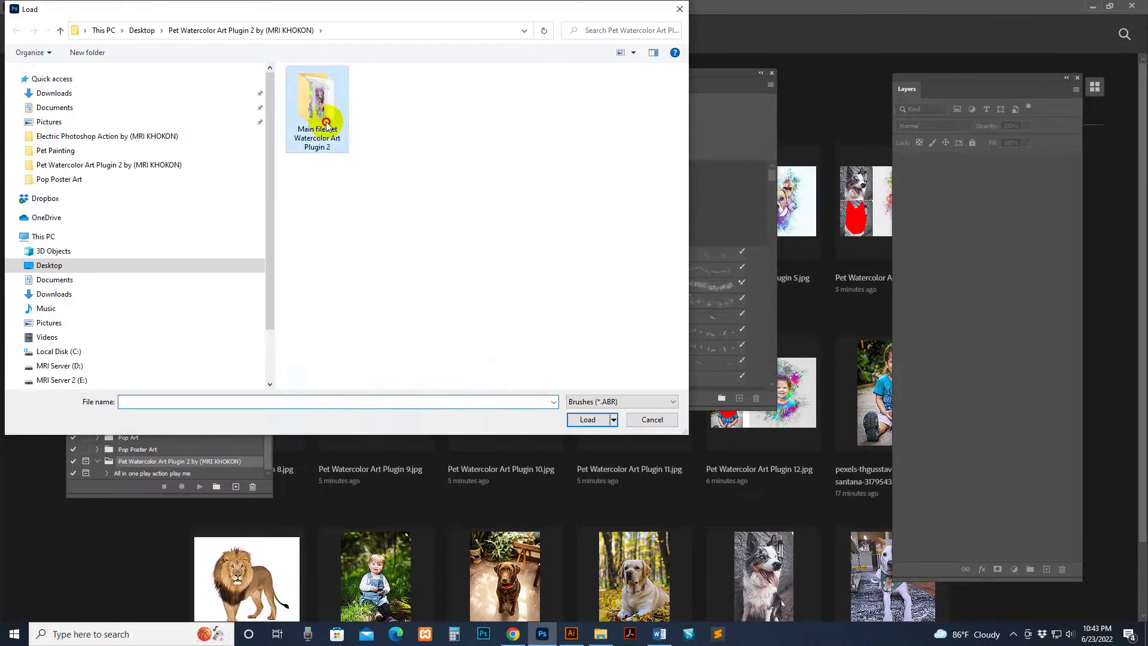
double_click(322, 120)
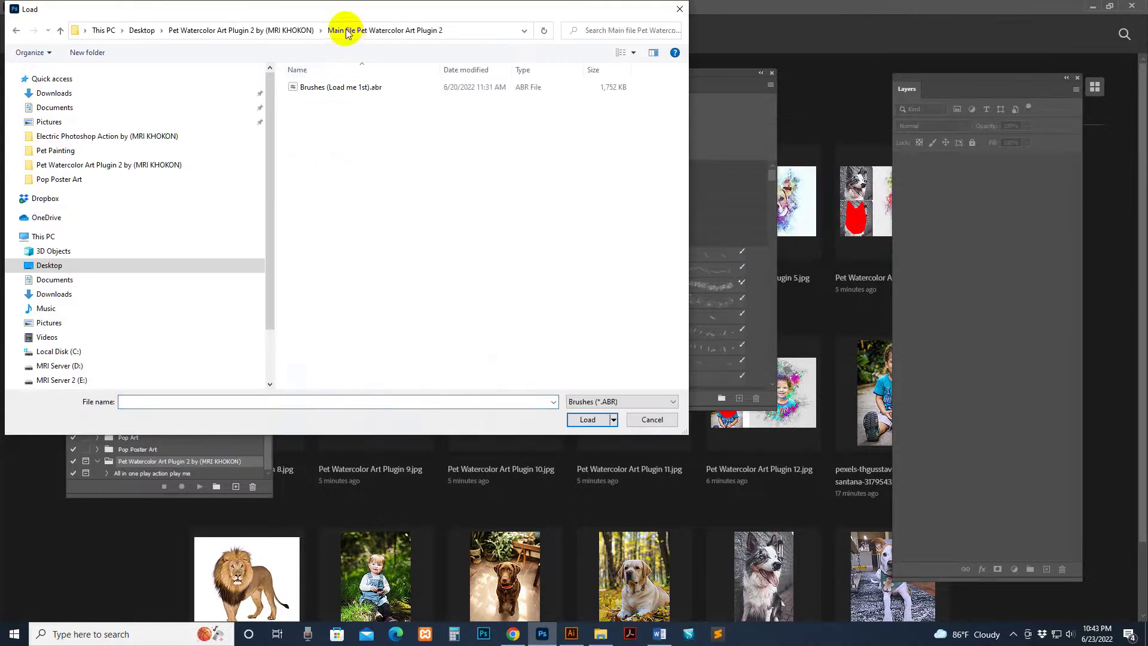
left_click(330, 95)
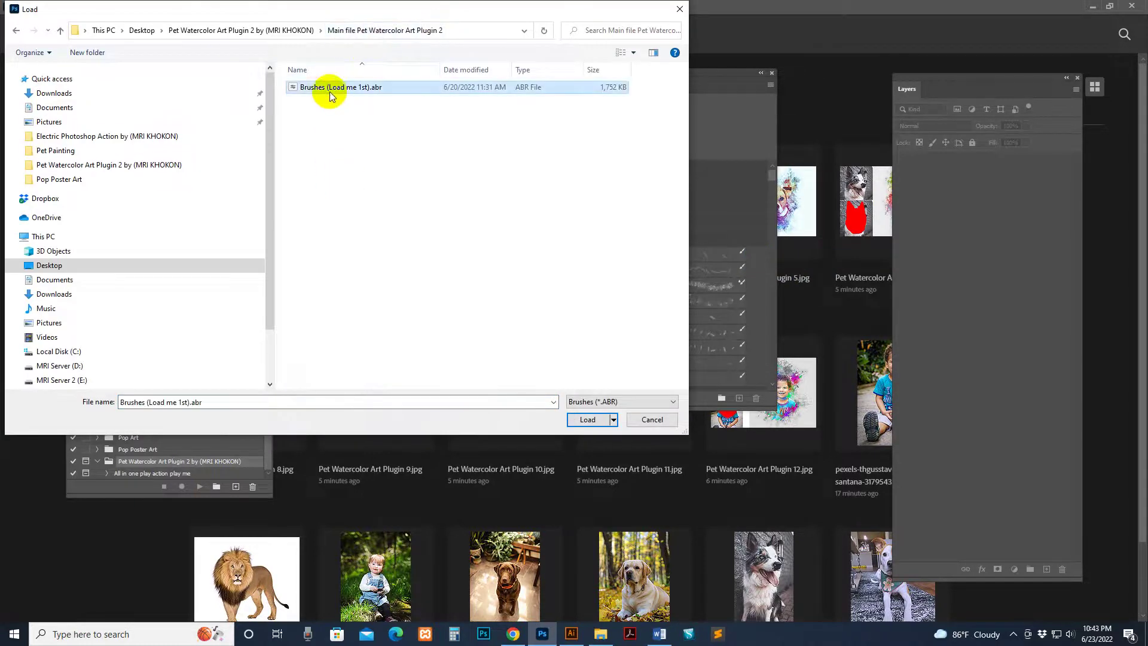
left_click(586, 418)
left_click(771, 73)
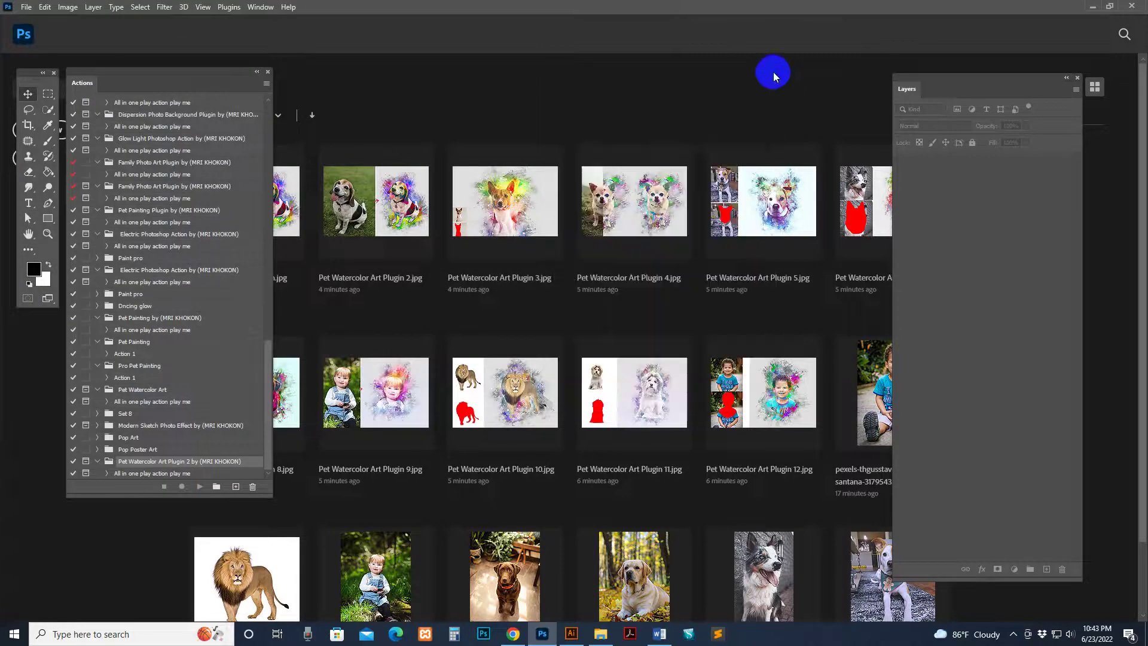
- Show the Patterns panel and import Patterns (Load me 1st).pat from the Main file Pet Watercolor Art Plugin 2 folder
left_click(260, 7)
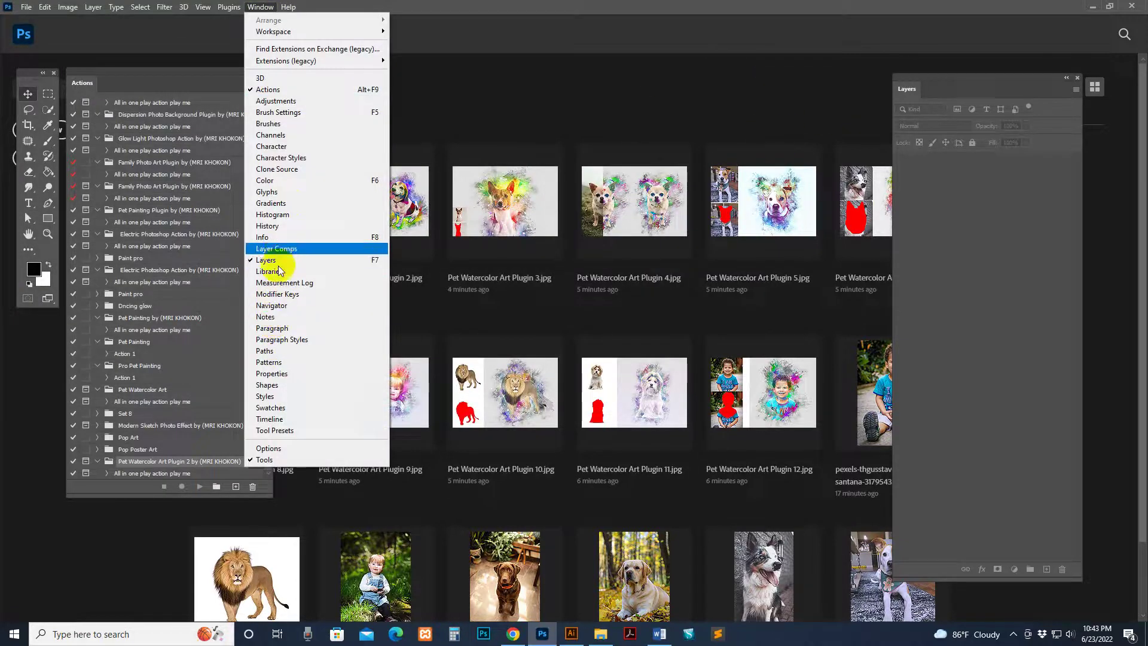
left_click(269, 362)
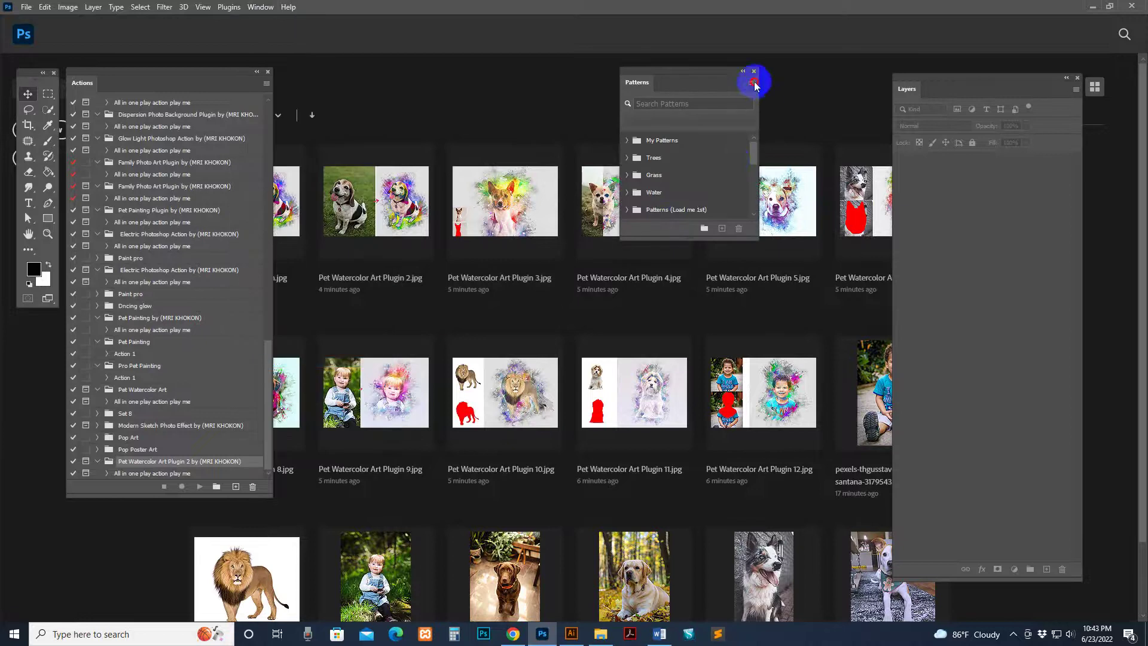
left_click(754, 83)
left_click(804, 261)
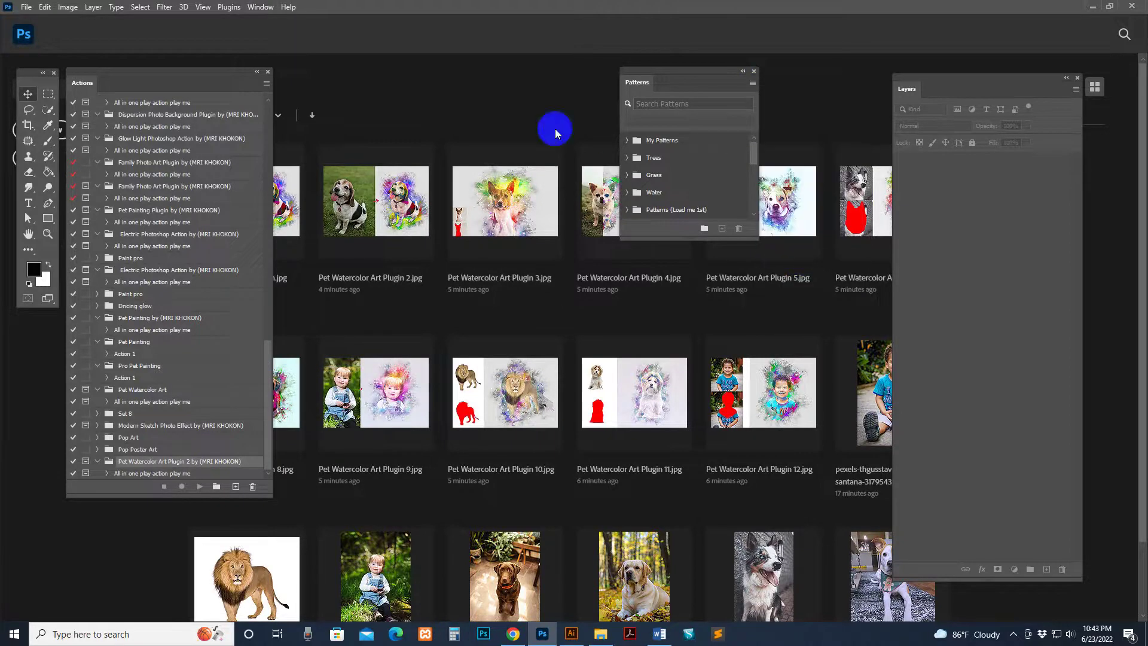
left_click(174, 182)
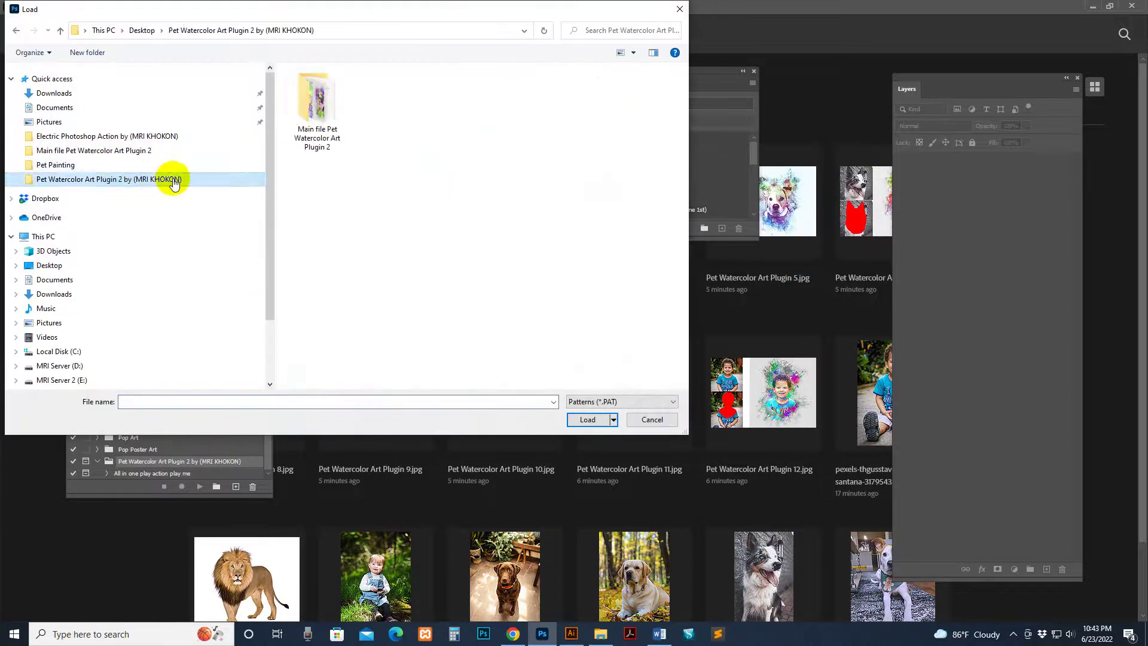
double_click(317, 111)
left_click(338, 89)
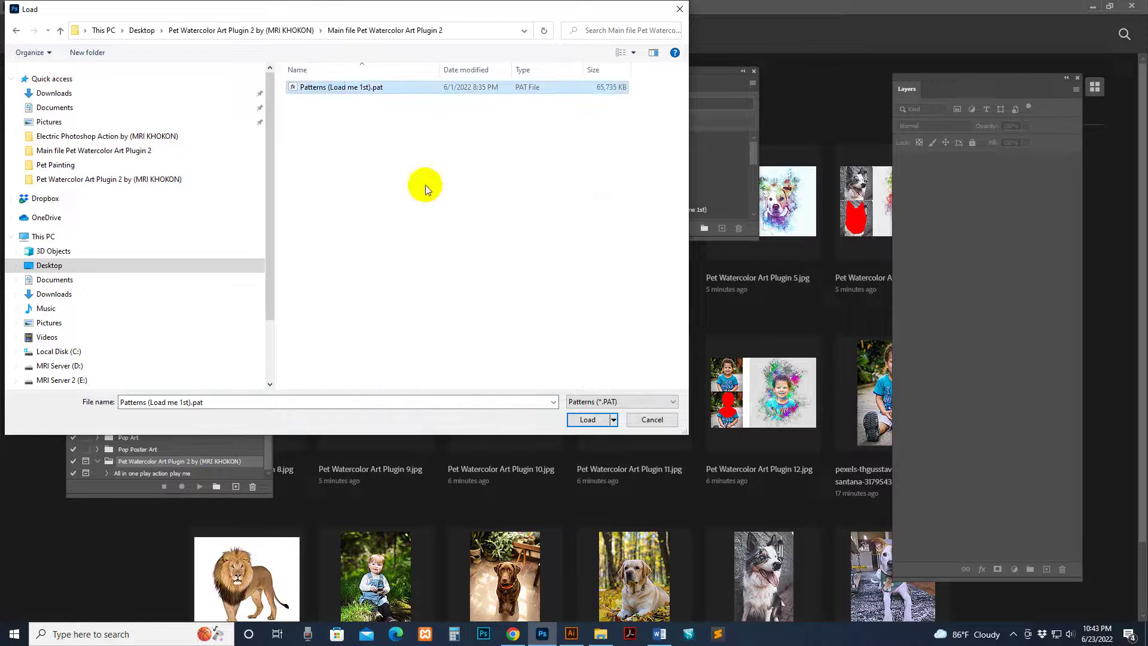
left_click(589, 420)
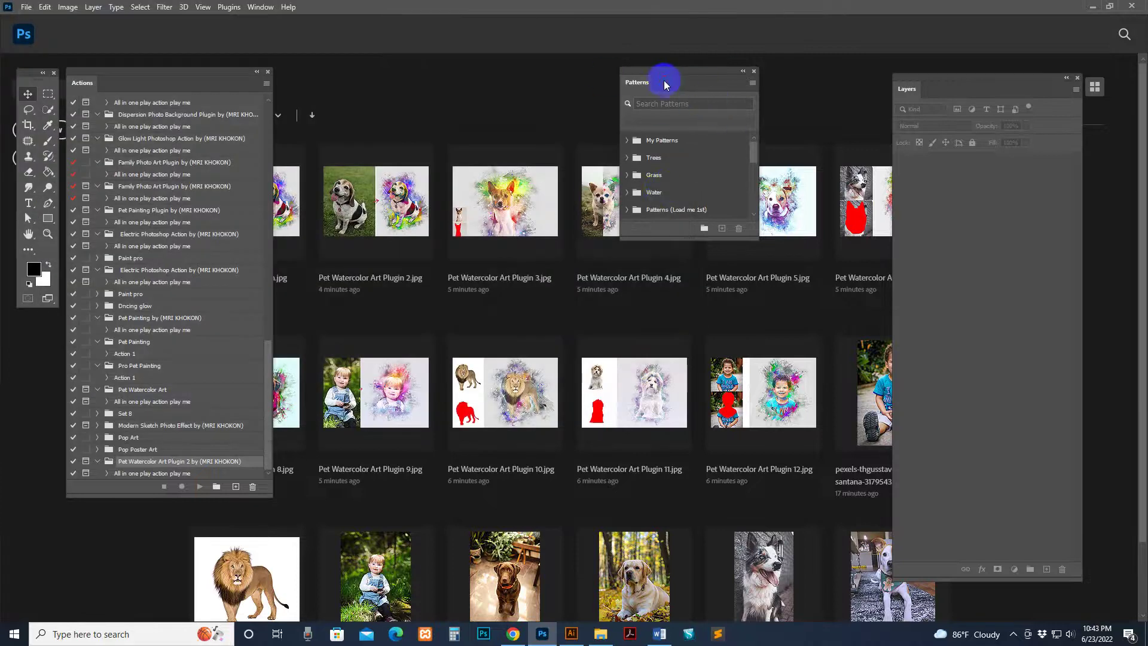
- Move the Patterns panel closer to the Layers panel and collapse it
left_click_drag(664, 84, 775, 87)
double_click(743, 89)
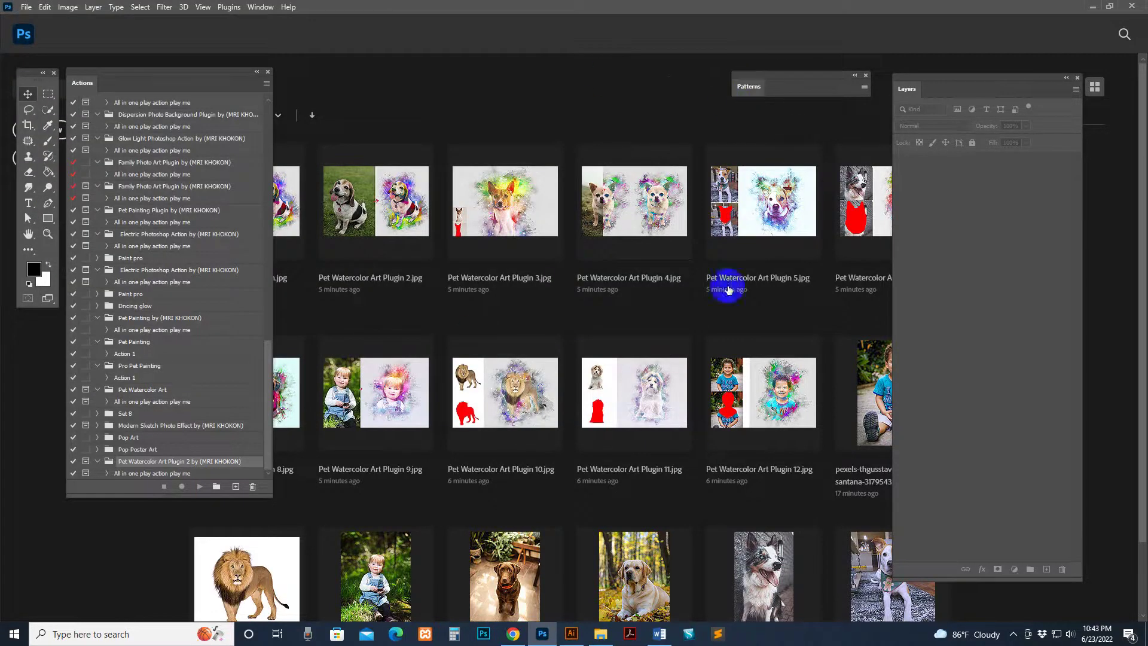
- Hide and reshow the Actions panel, and reposition it beside the toolbar
left_click(261, 7)
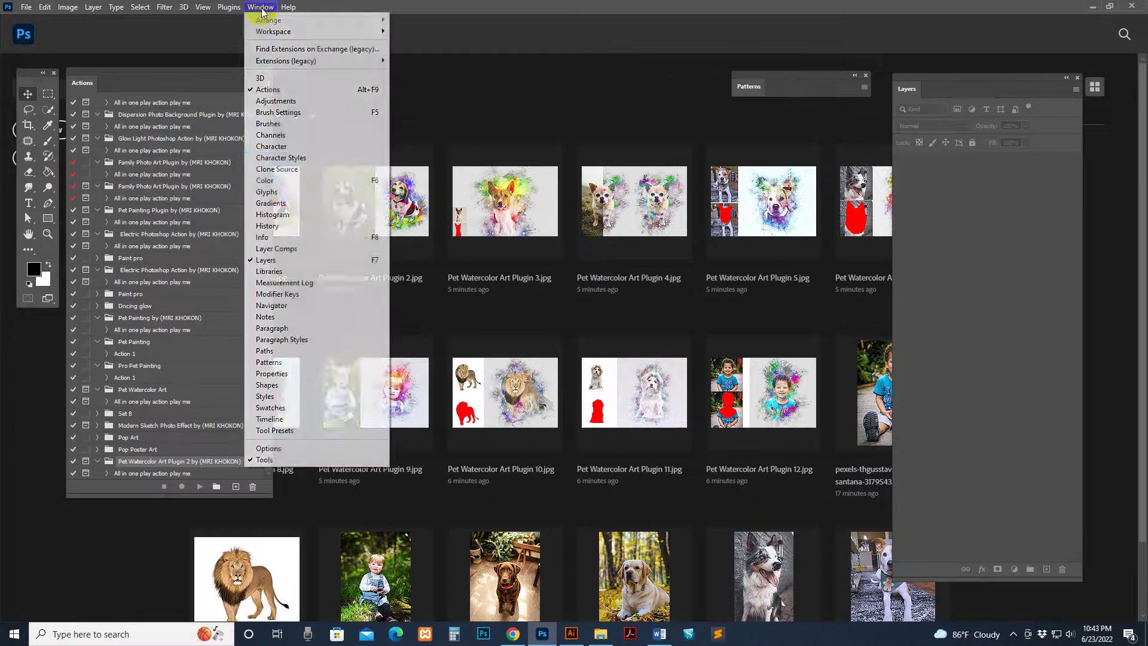
left_click(268, 89)
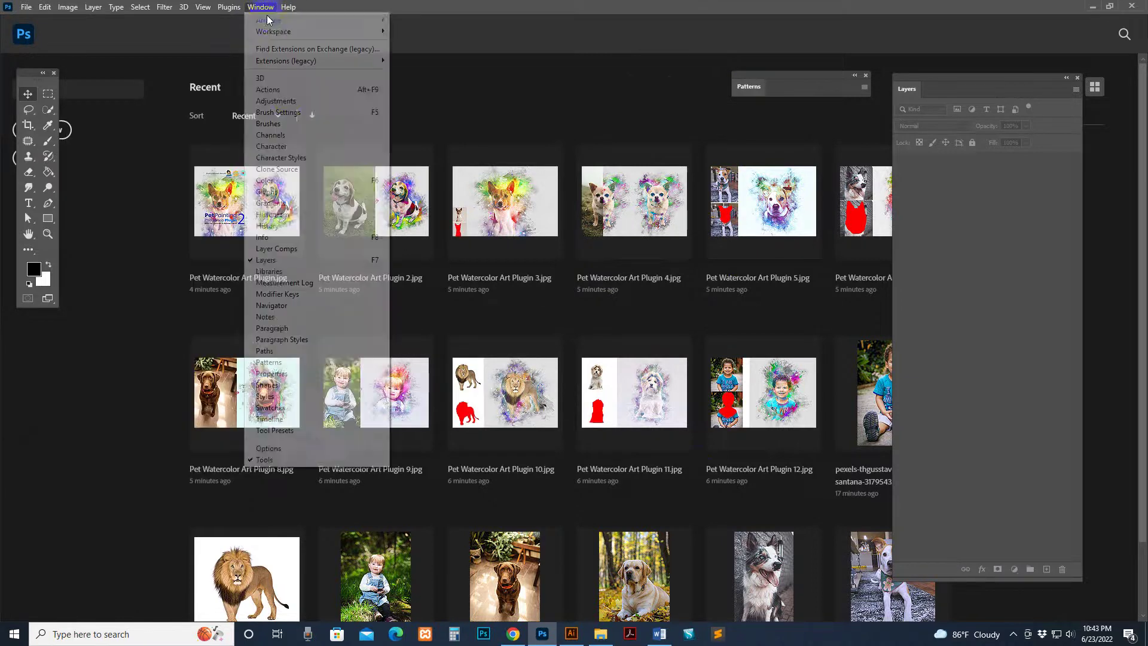
left_click(282, 89)
left_click_drag(120, 72, 95, 74)
- Load the Pet Watercolor Art Plugin 2 .atn file from the Main file Pet Watercolor Art Plugin 2 folder and widen the Actions panel
left_click(257, 76)
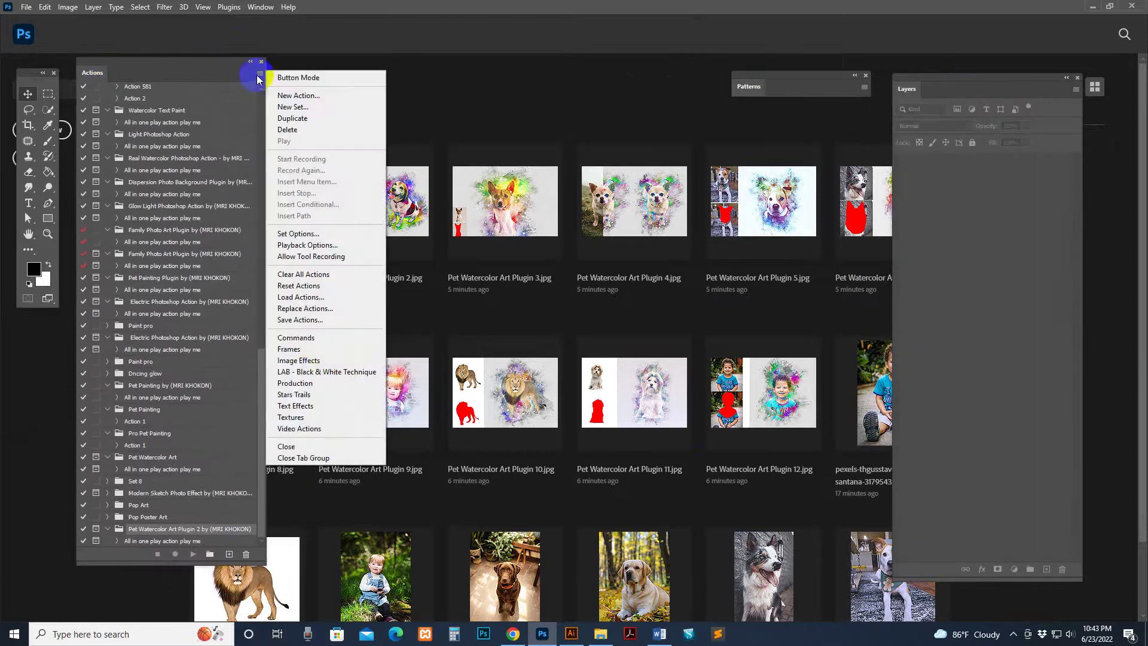
left_click(297, 293)
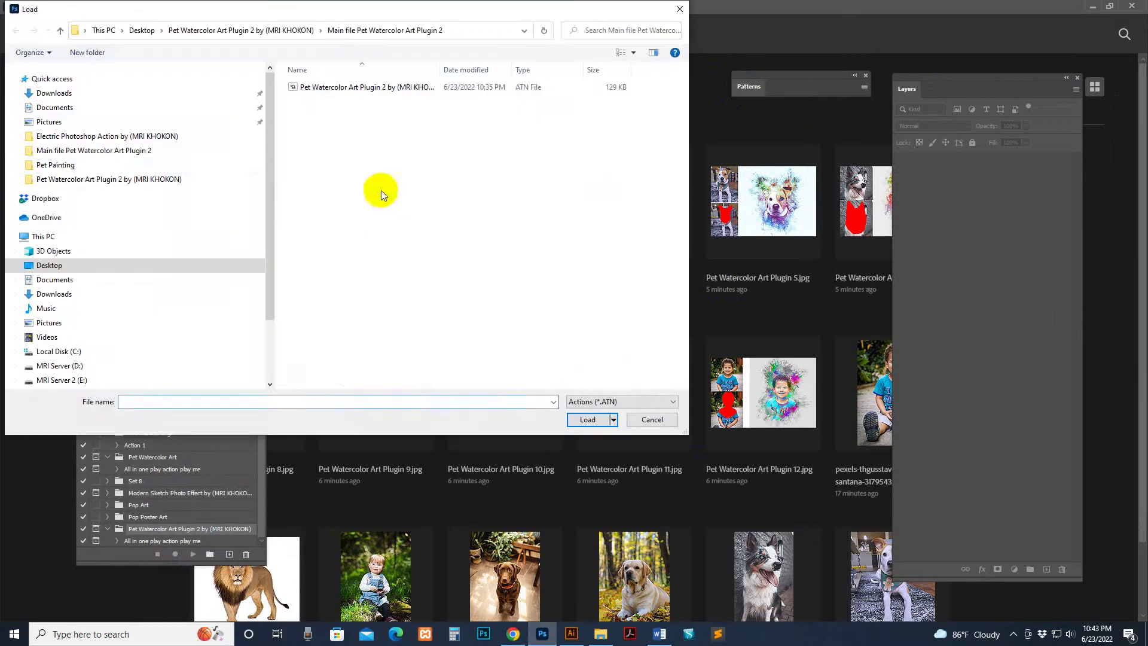
left_click(78, 180)
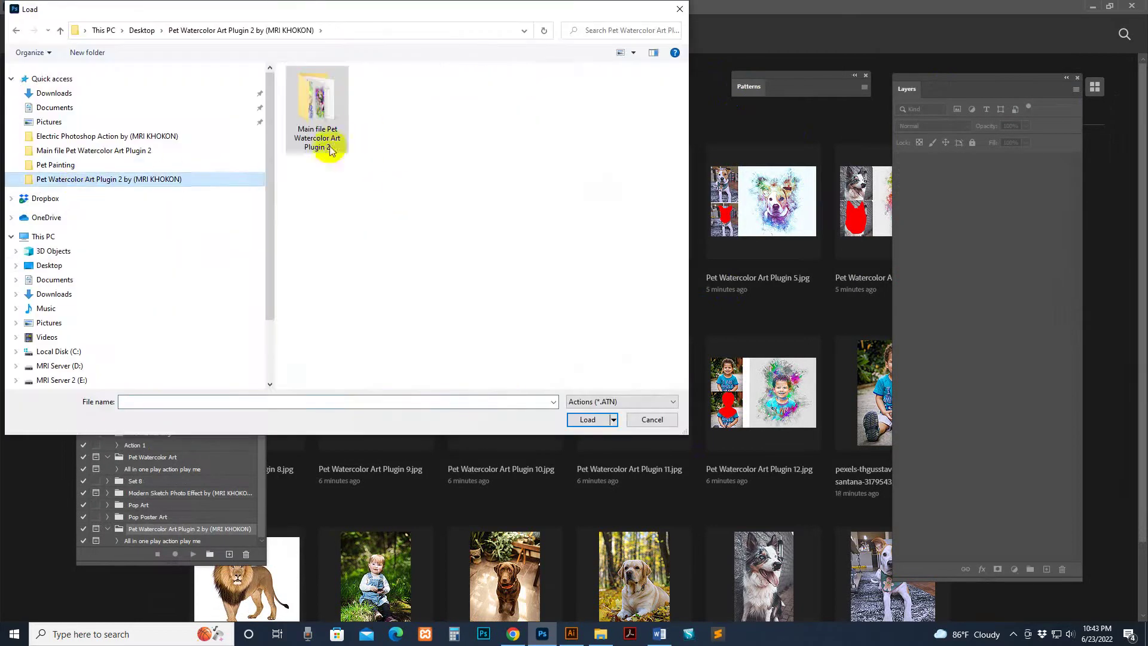
double_click(321, 111)
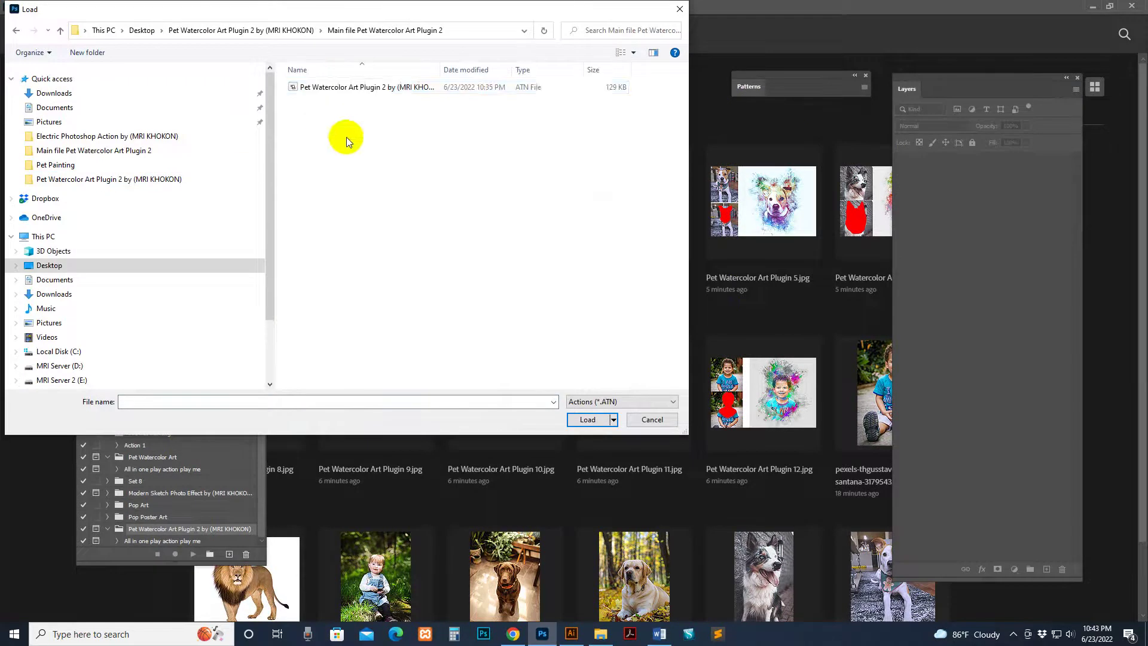
left_click(337, 92)
left_click_drag(440, 68, 587, 70)
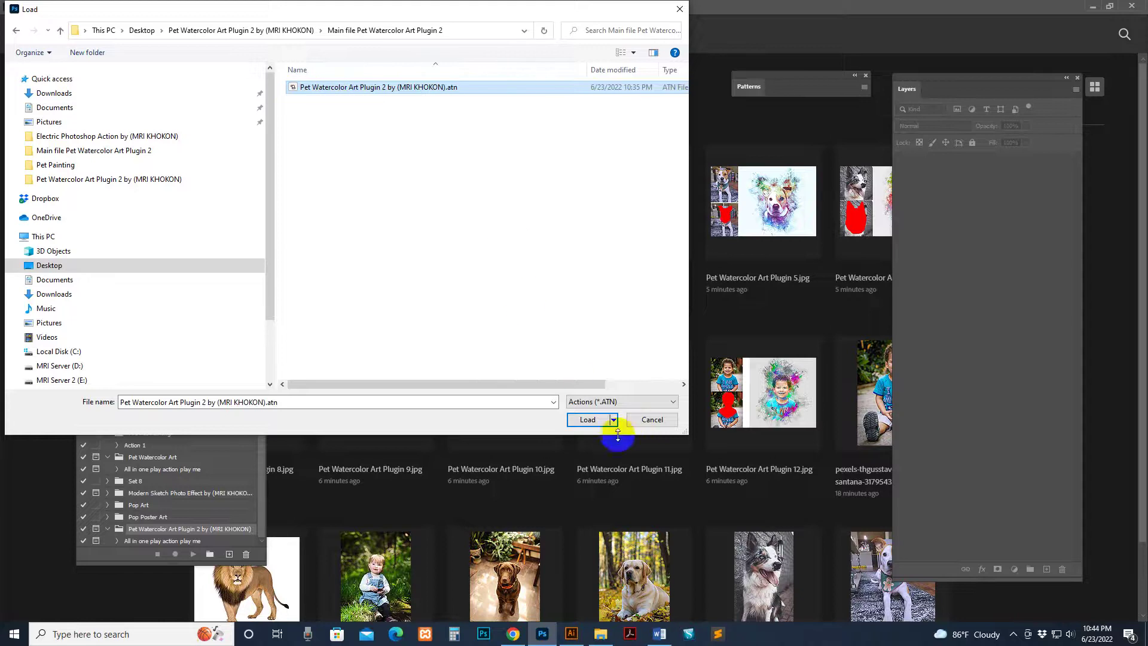
left_click(587, 419)
left_click_drag(261, 496, 323, 564)
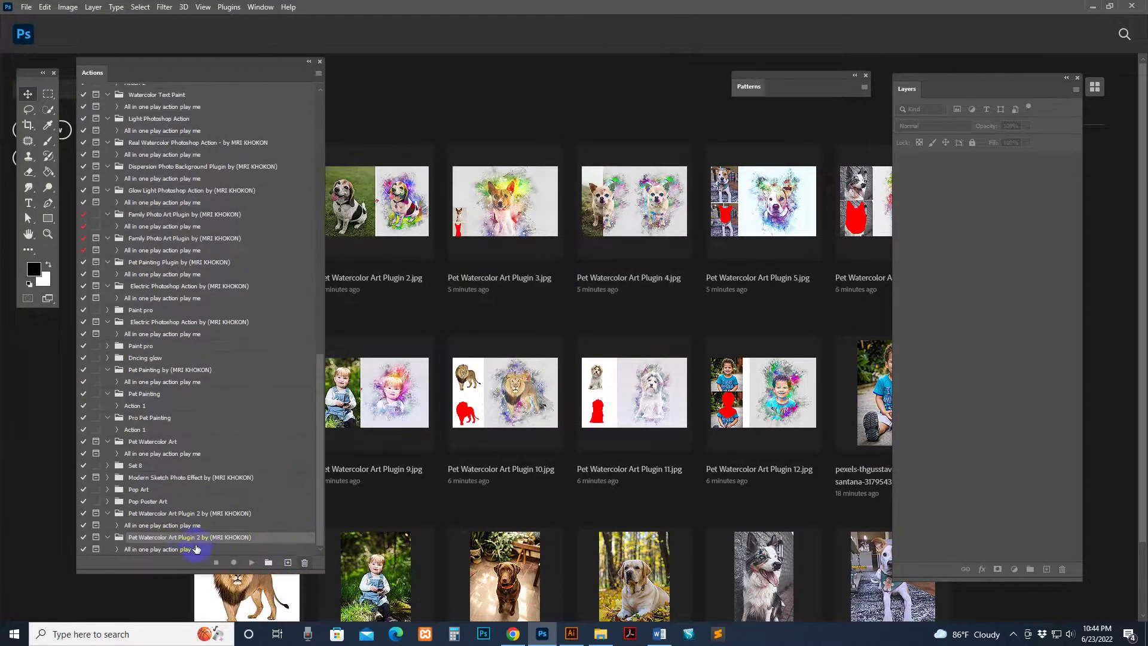
- Switch to File Explorer and open the photo of the beagle sitting on grass from the plugin folder in Photoshop
left_click(601, 634)
key("BackSpace")
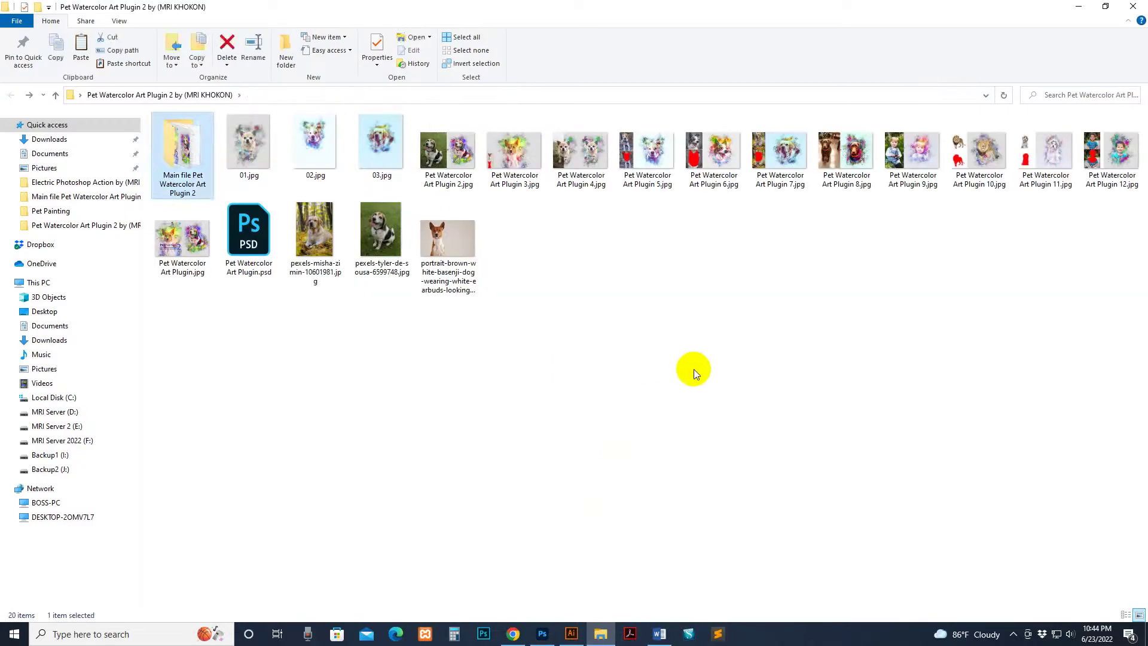
left_click(385, 244)
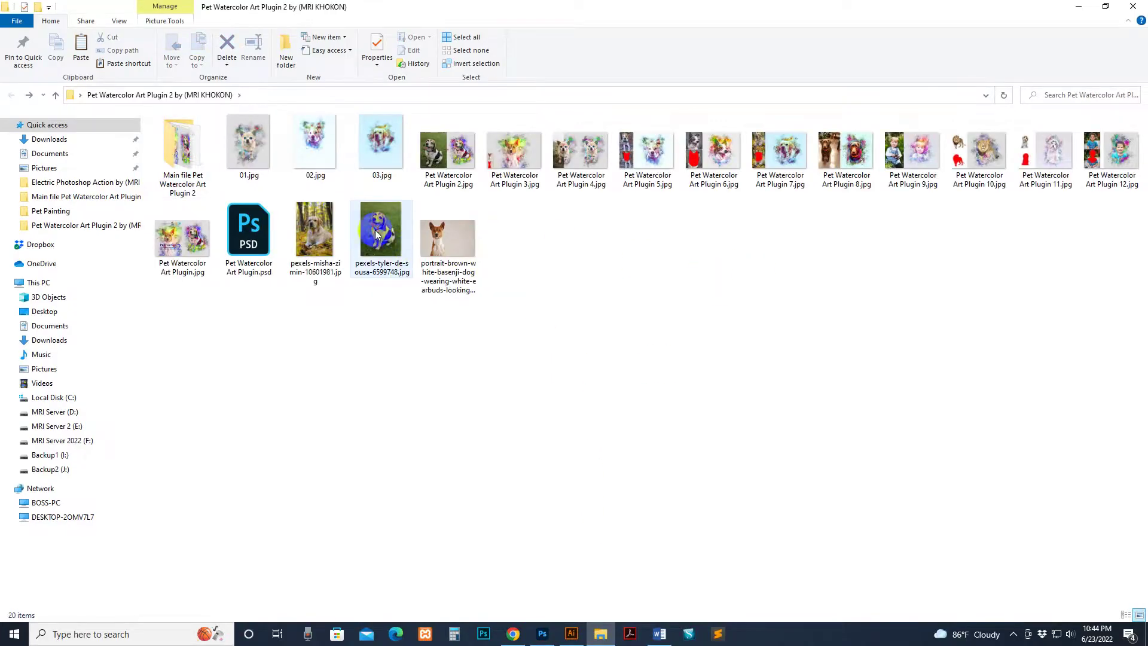
left_click(376, 234)
left_click_drag(391, 248, 613, 122)
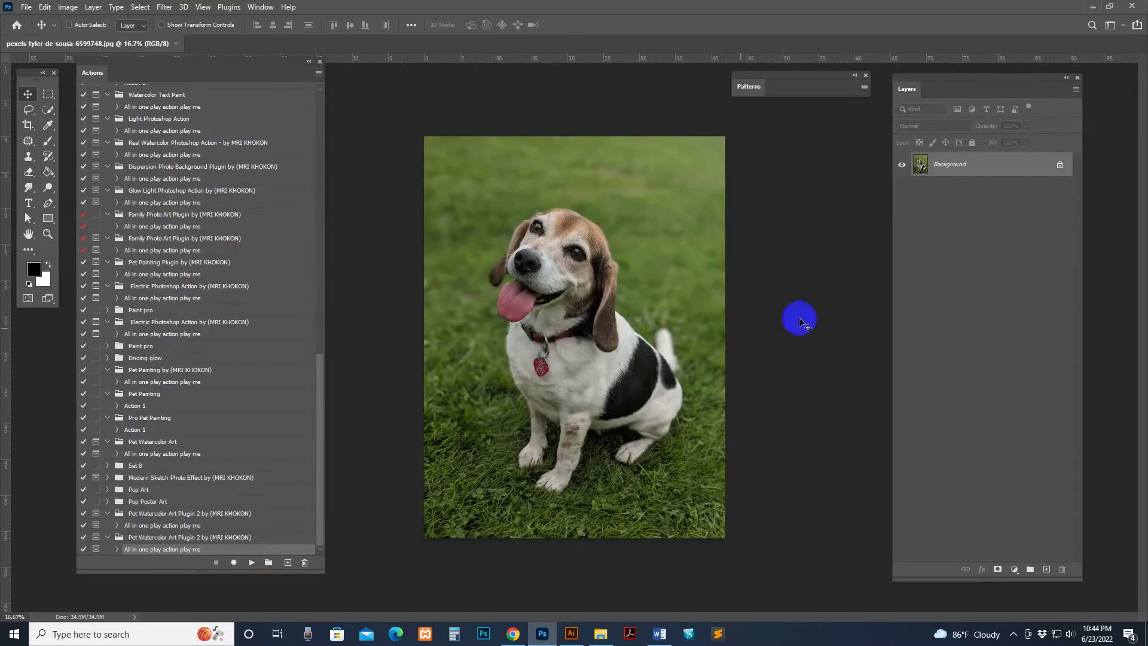
- Extend the canvas beyond all four sides of the dog photo with the Crop tool, adding a white border, and apply the crop
left_click(28, 124)
left_click_drag(724, 341, 790, 345)
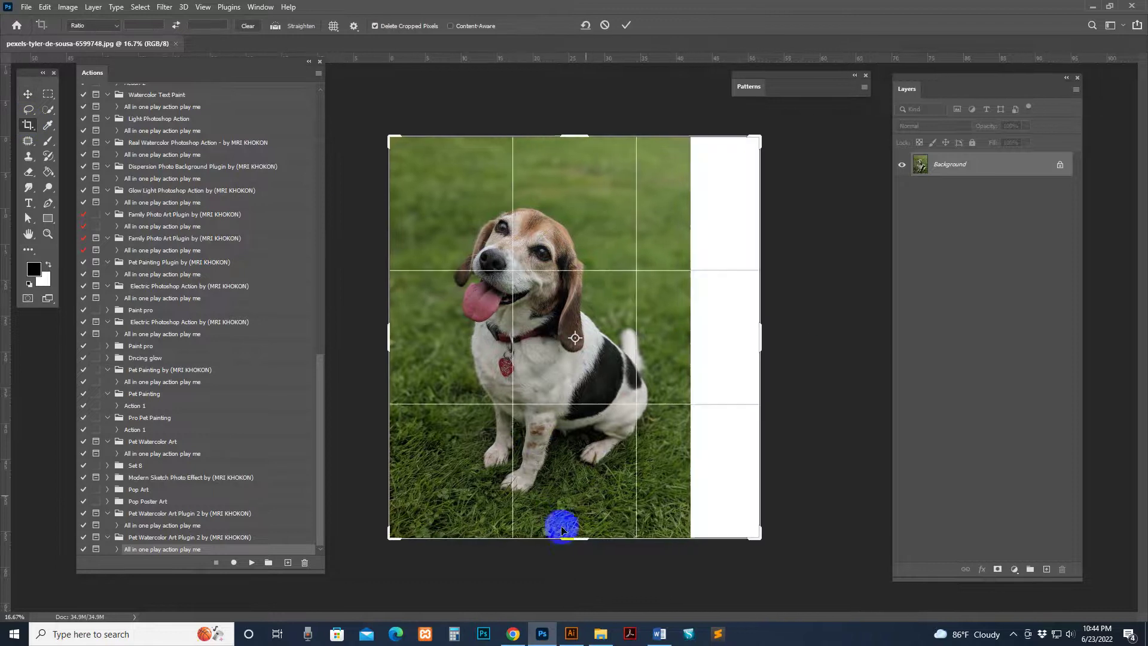
left_click_drag(568, 538, 568, 567)
left_click_drag(383, 343, 347, 342)
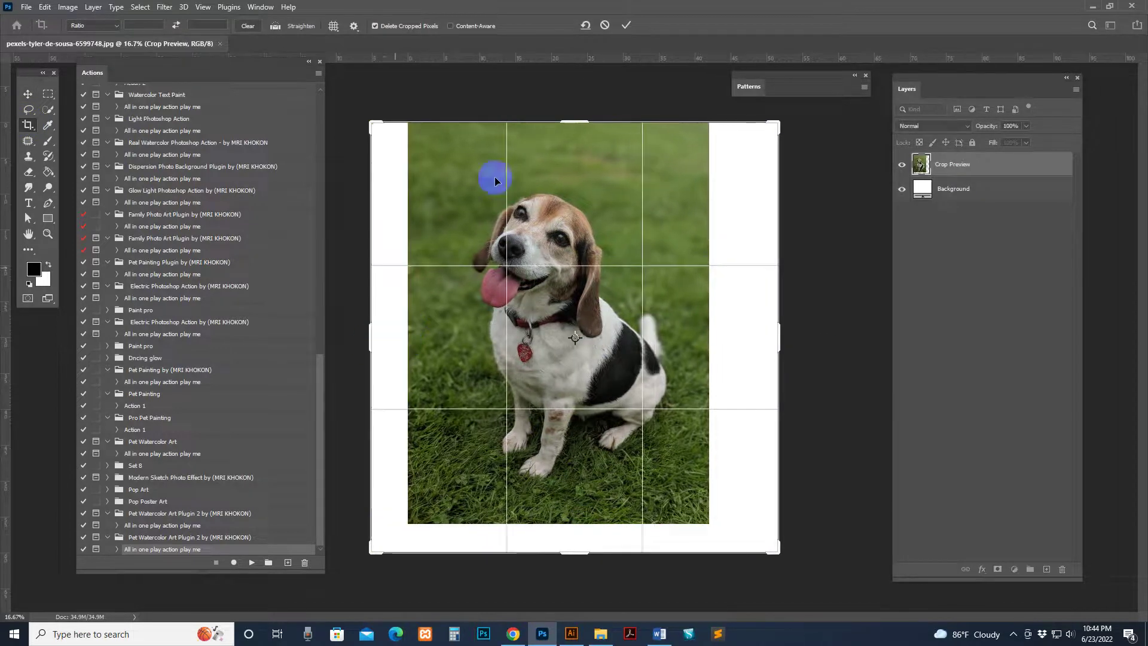
left_click_drag(581, 115, 577, 103)
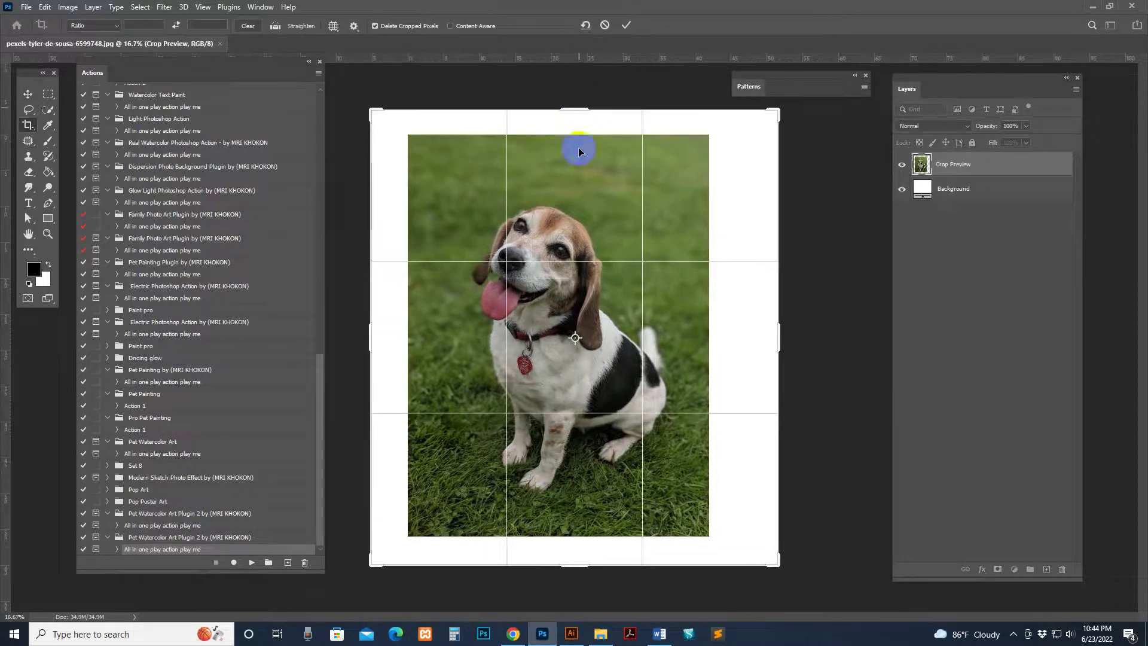
left_click_drag(550, 551, 569, 568)
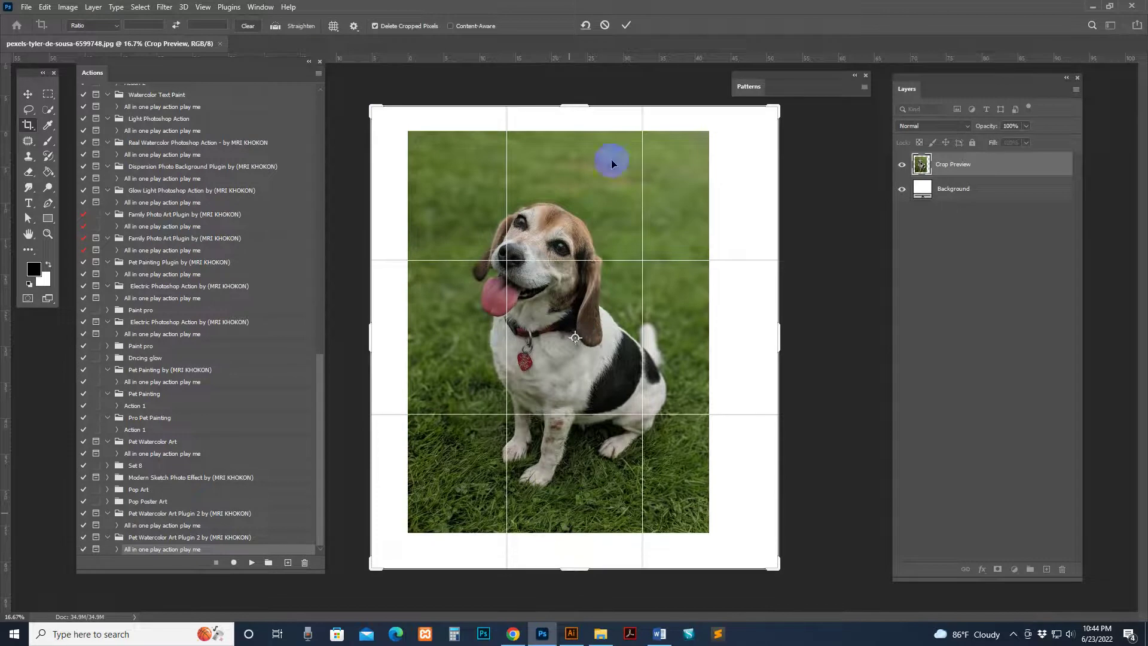
left_click_drag(368, 332, 363, 330)
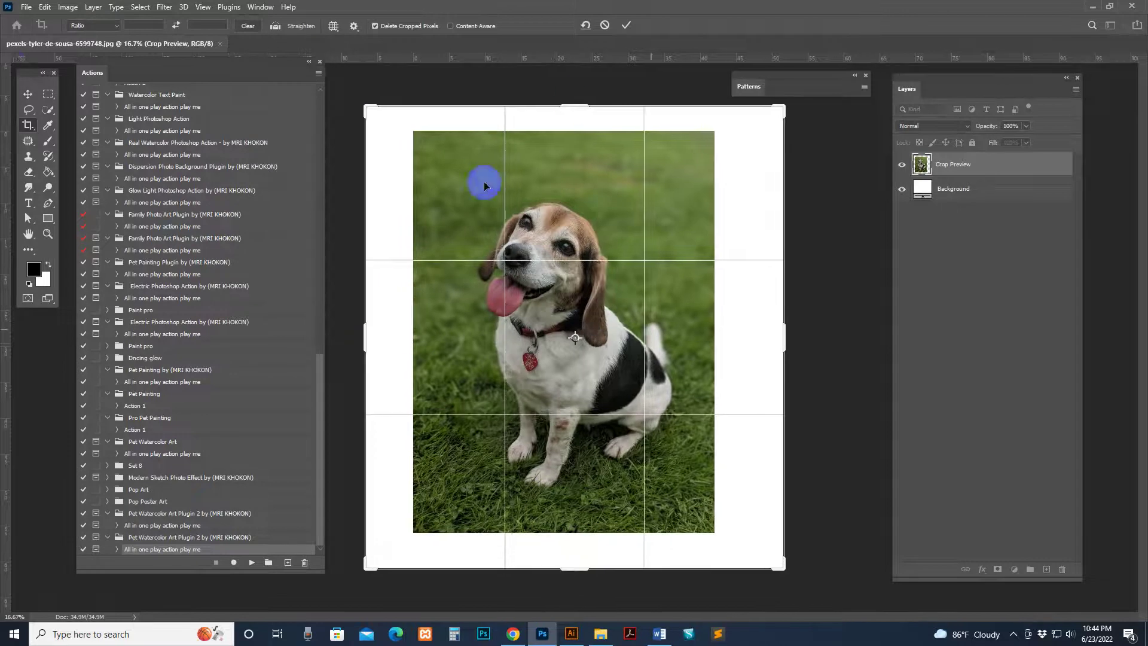
left_click(27, 94)
- Resize the image to a height of 2500 pixels with the proportions linked
left_click(67, 6)
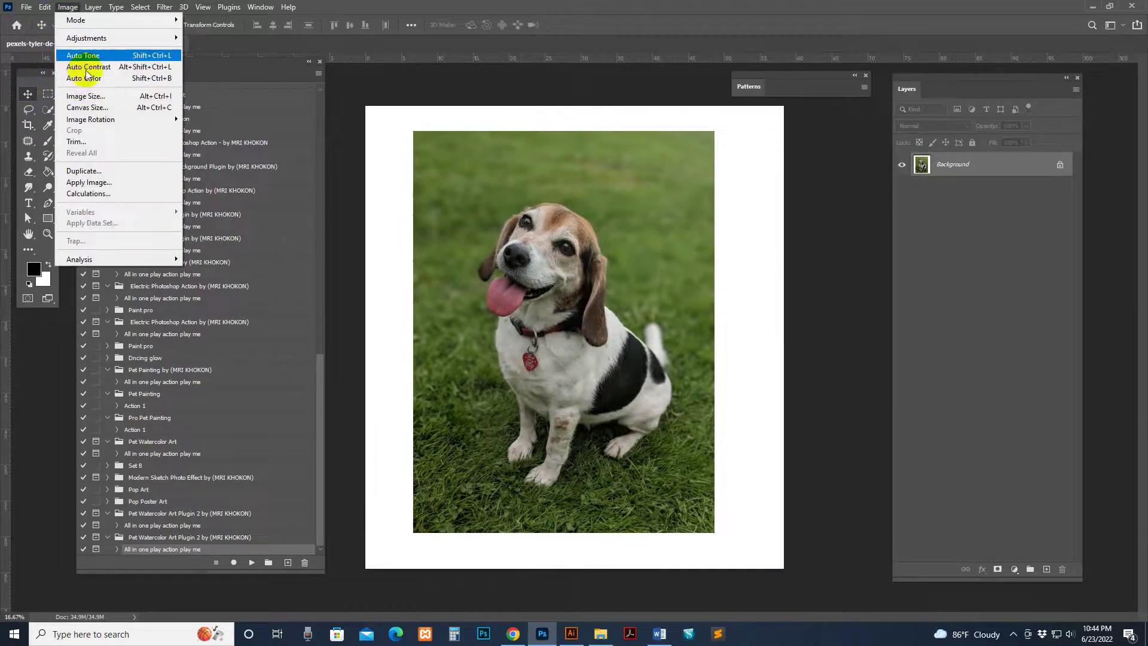
left_click(86, 102)
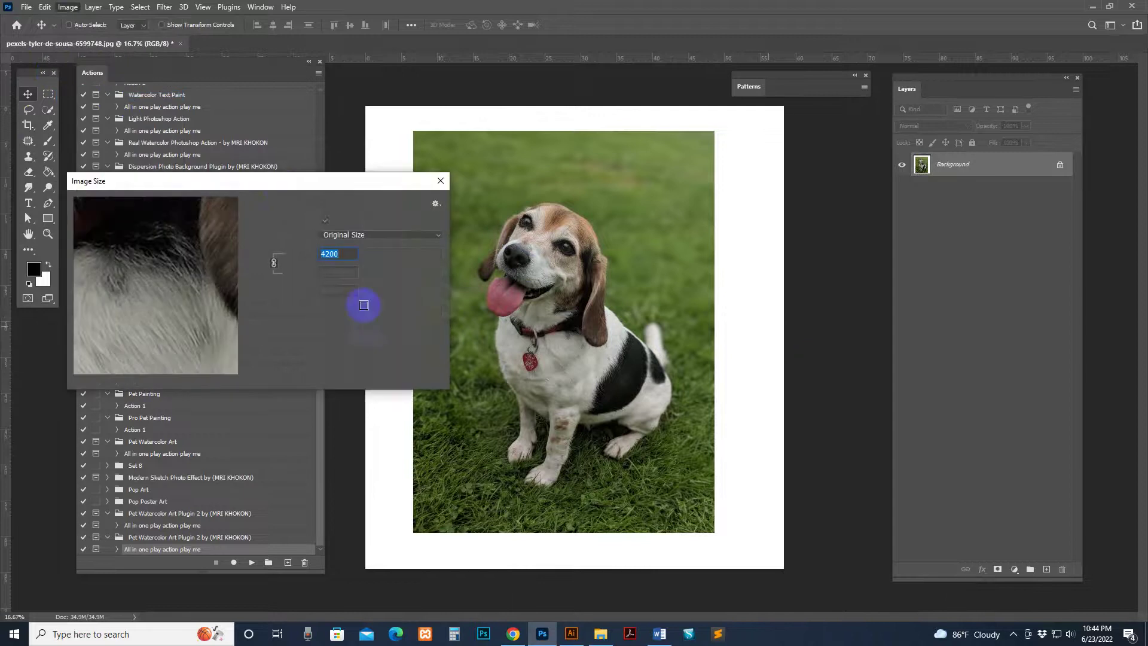
left_click(355, 276)
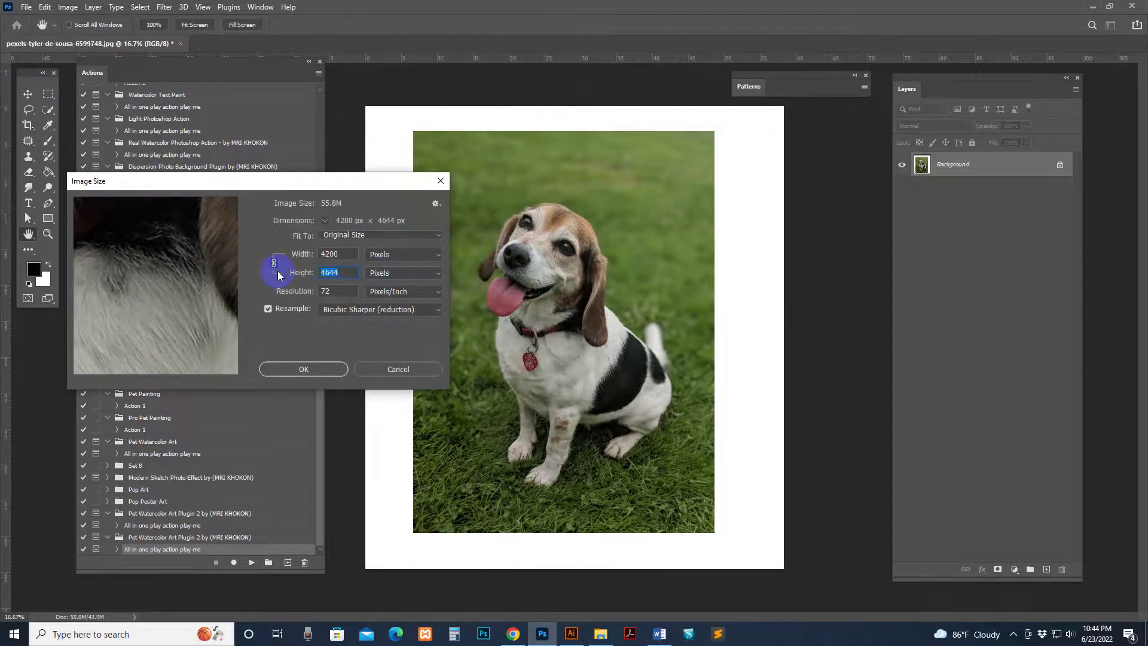
type("2500")
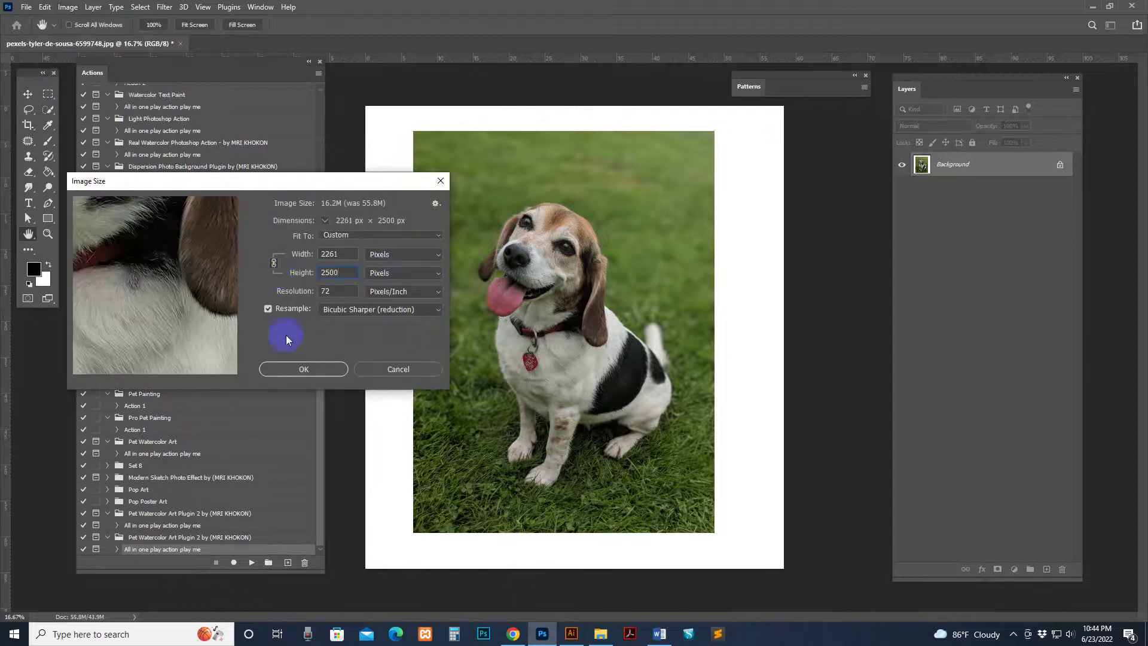
left_click(315, 376)
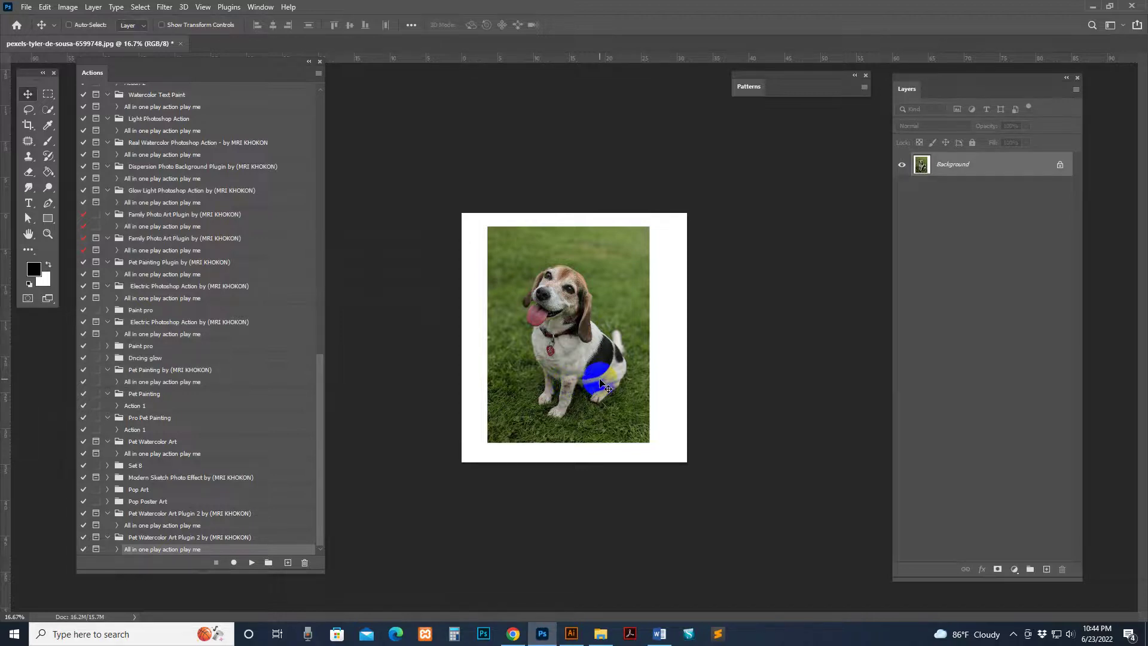
- Convert the Background into a regular layer and flatten the image back into a locked Background
key("ctrl+plus")
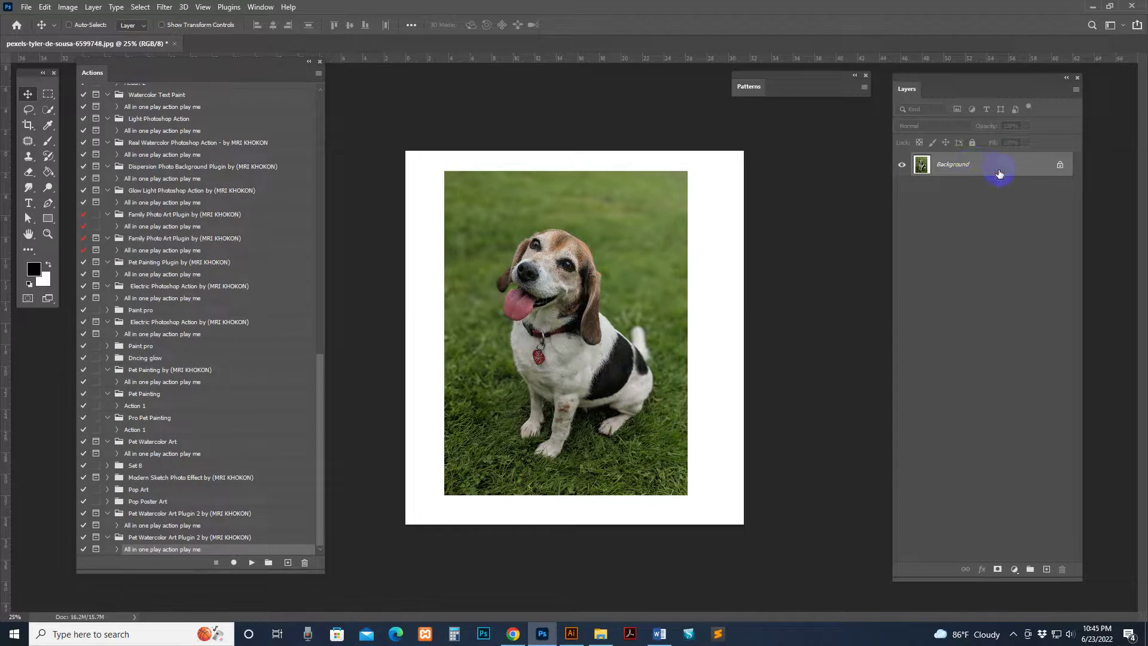
double_click(999, 174)
left_click(670, 188)
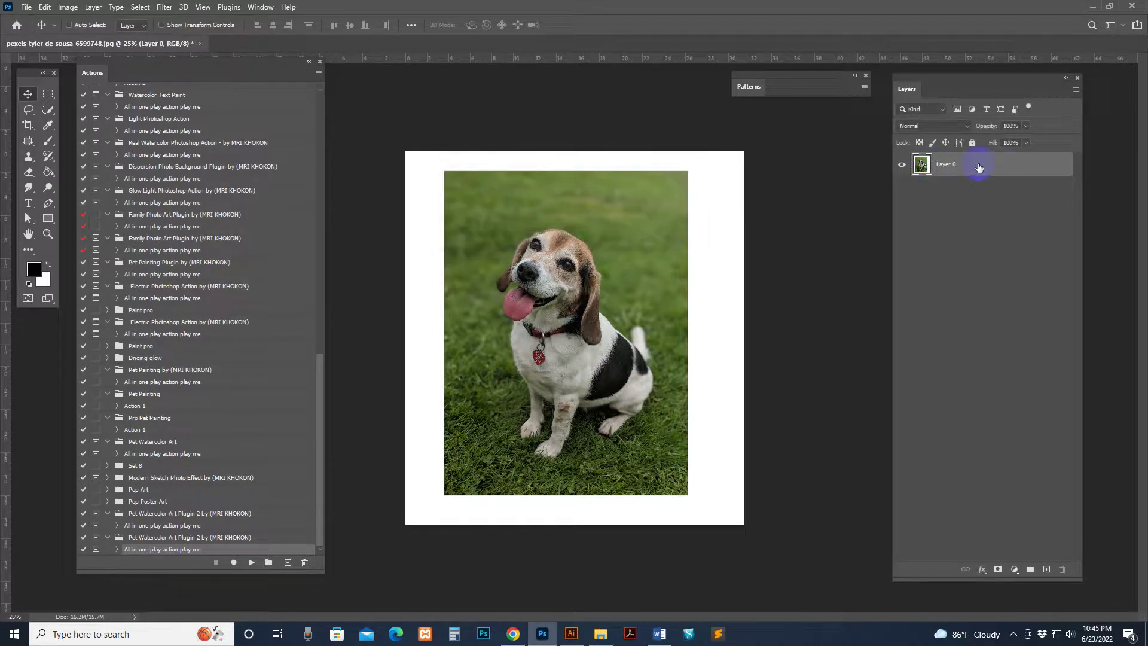
right_click(1003, 171)
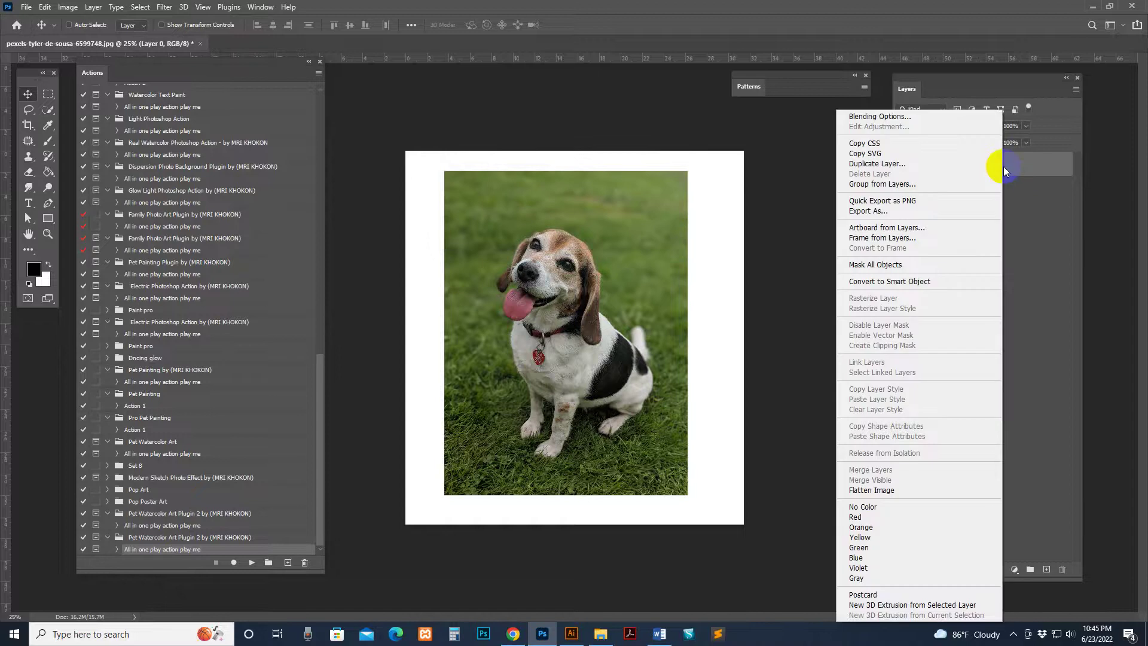
left_click(873, 492)
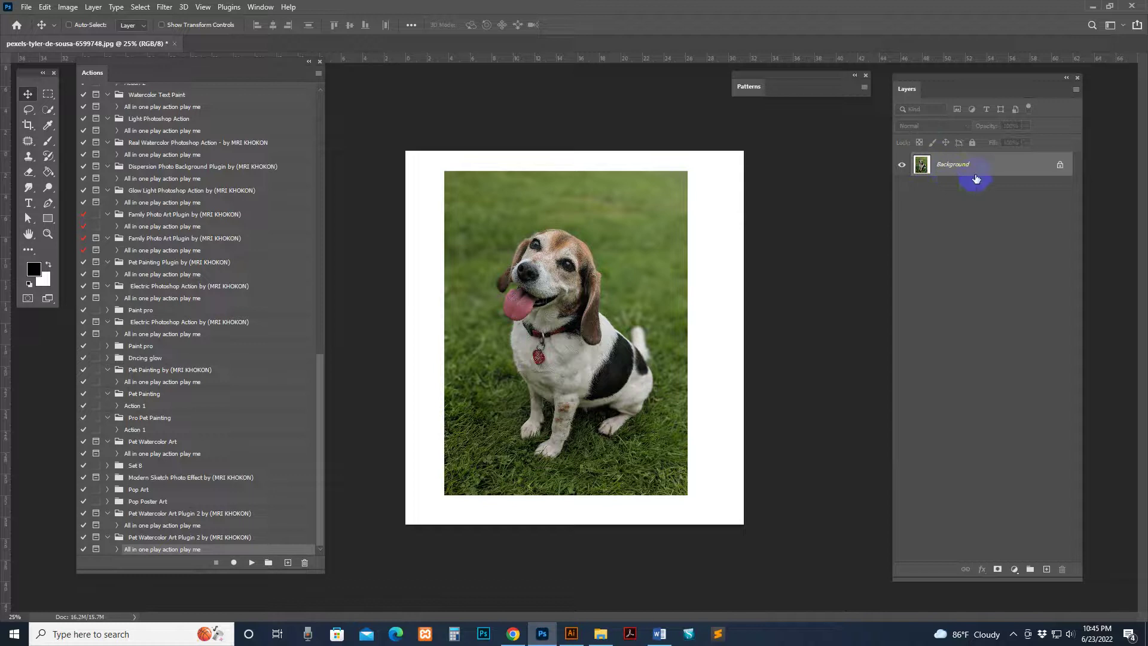
- Set the Layers panel options to the smallest thumbnail size, Entire Document contents and Use Default Masks on Fill Layers
left_click(1076, 90)
left_click(1066, 530)
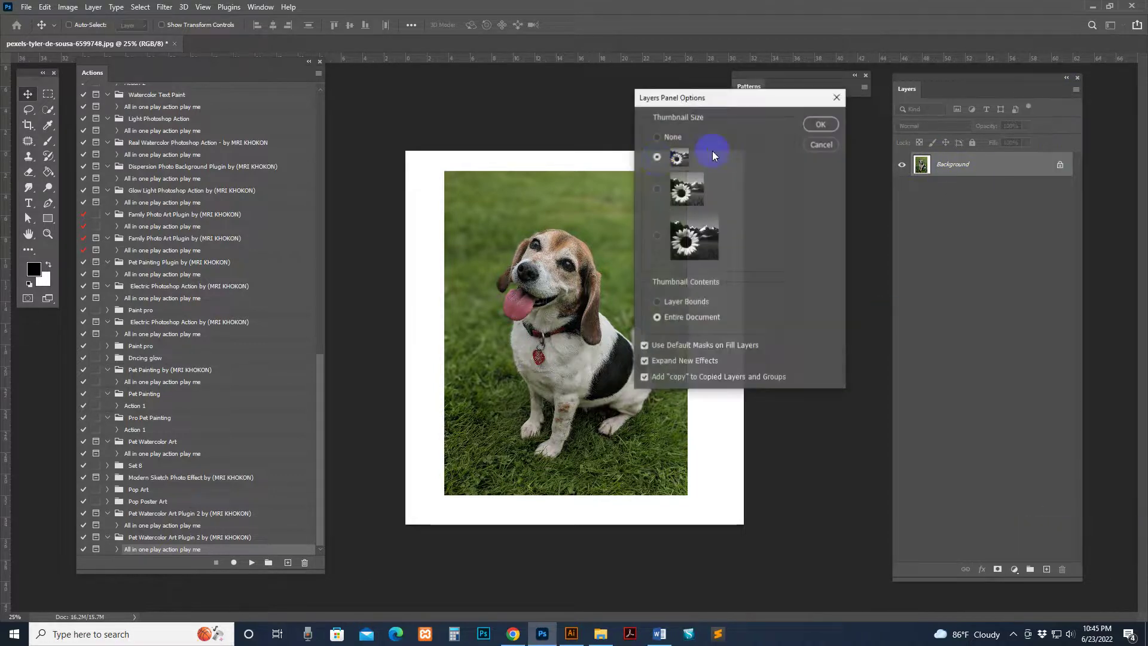
left_click(657, 158)
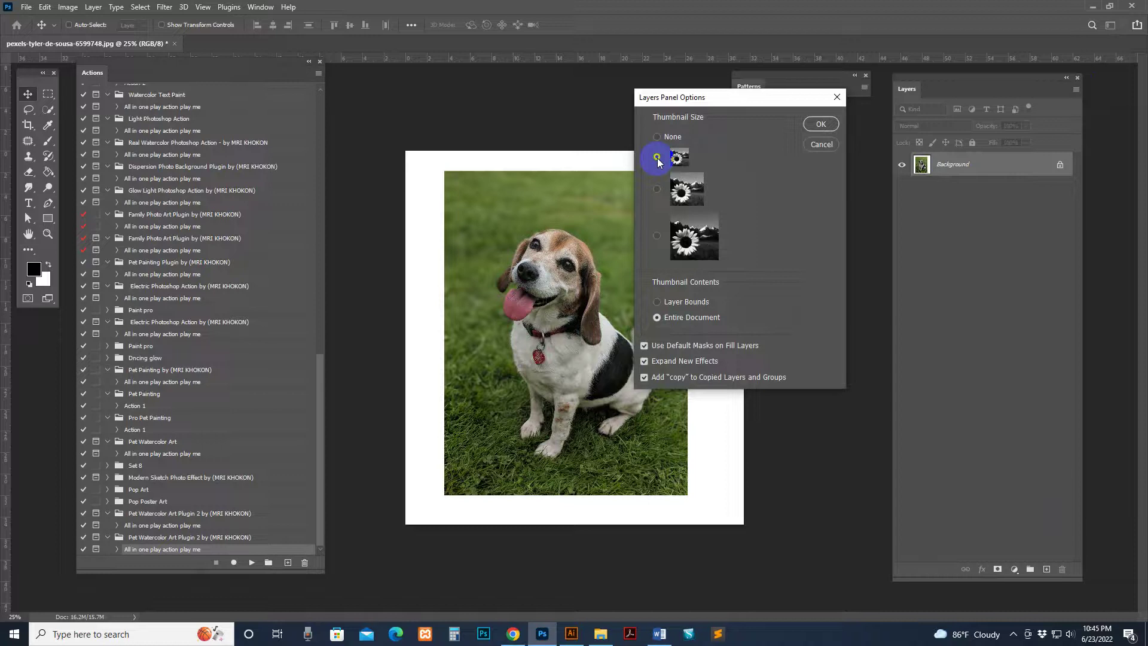
left_click(644, 347)
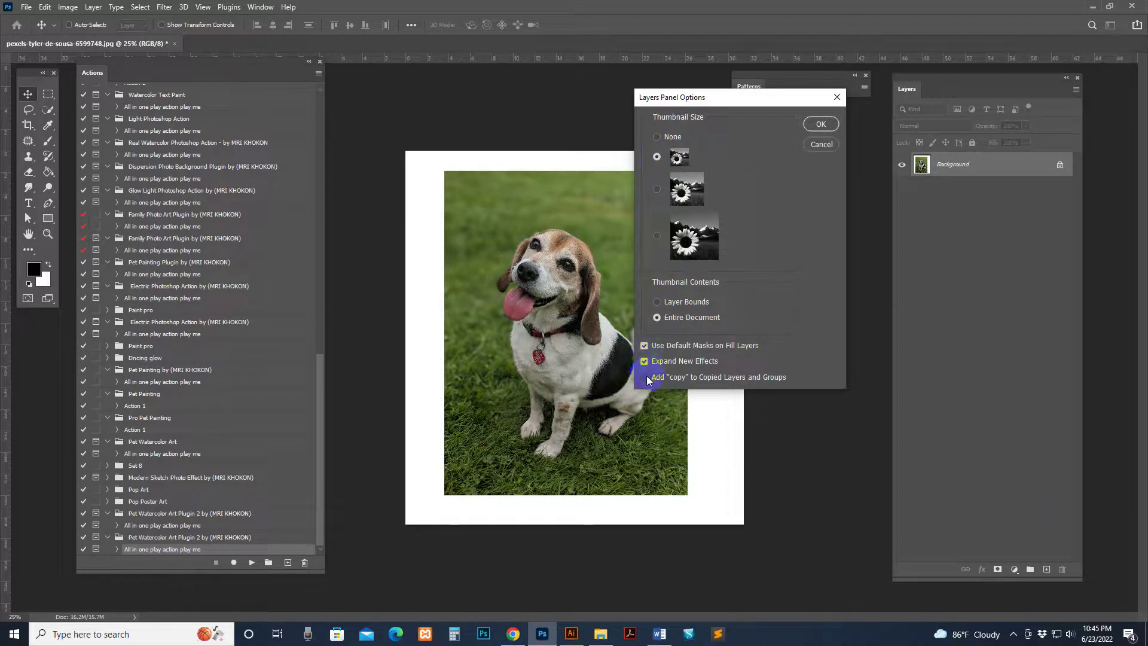
left_click(661, 321)
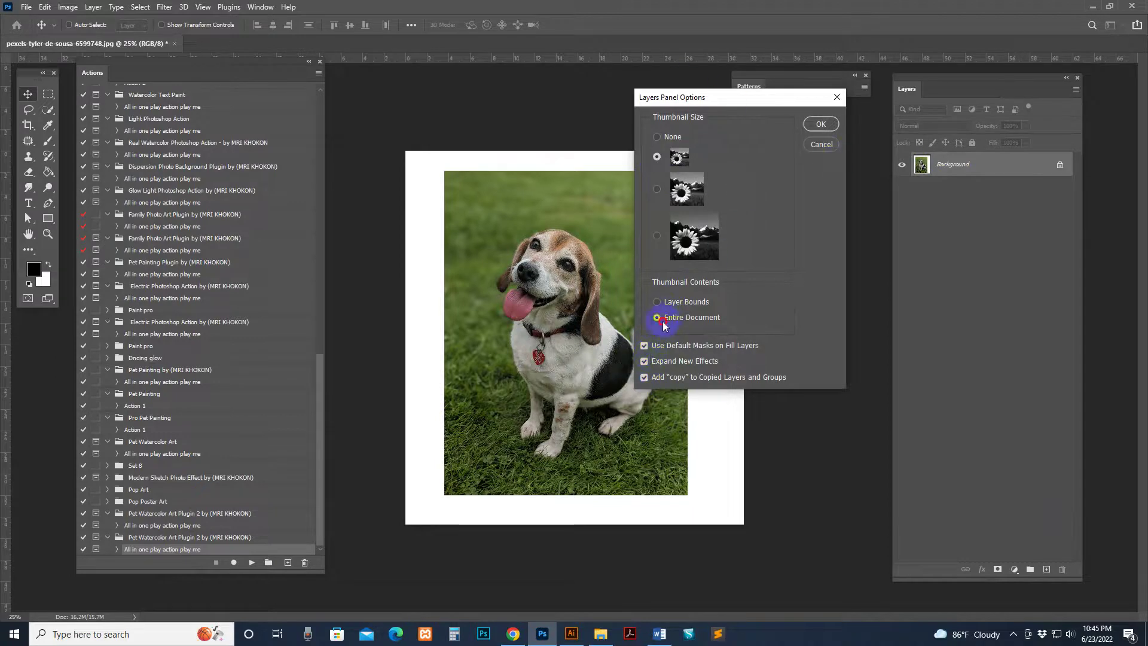
left_click(827, 124)
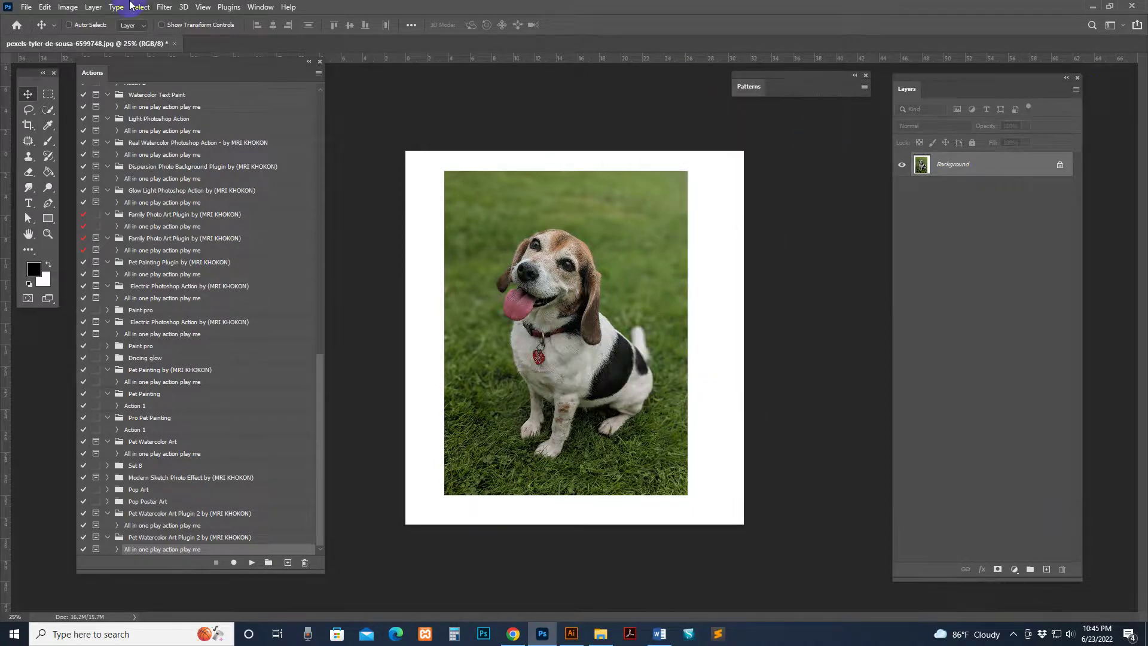
- Set the image's color mode to RGB Color
left_click(69, 11)
left_click(287, 38)
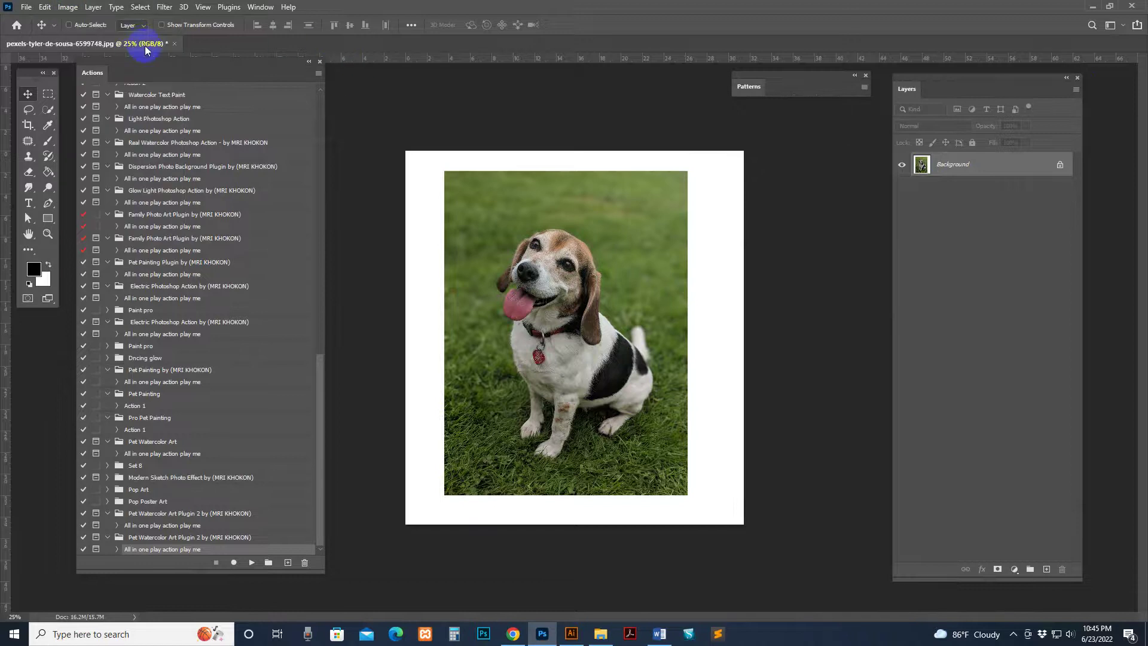
left_click(68, 7)
mouse_move(78, 20)
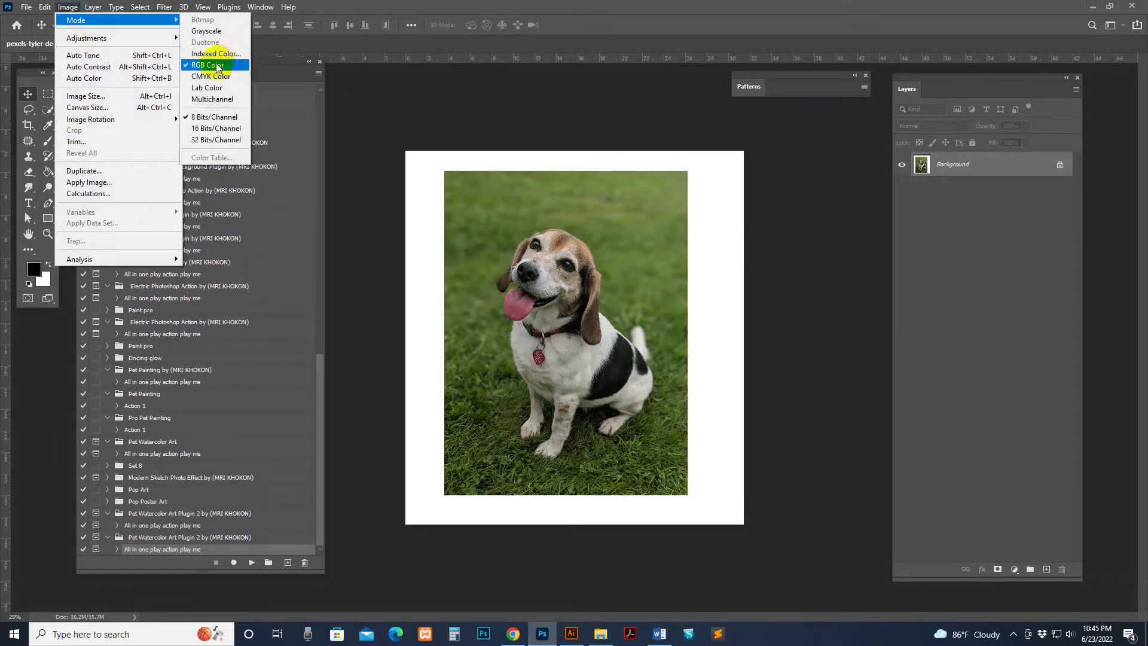
left_click(217, 67)
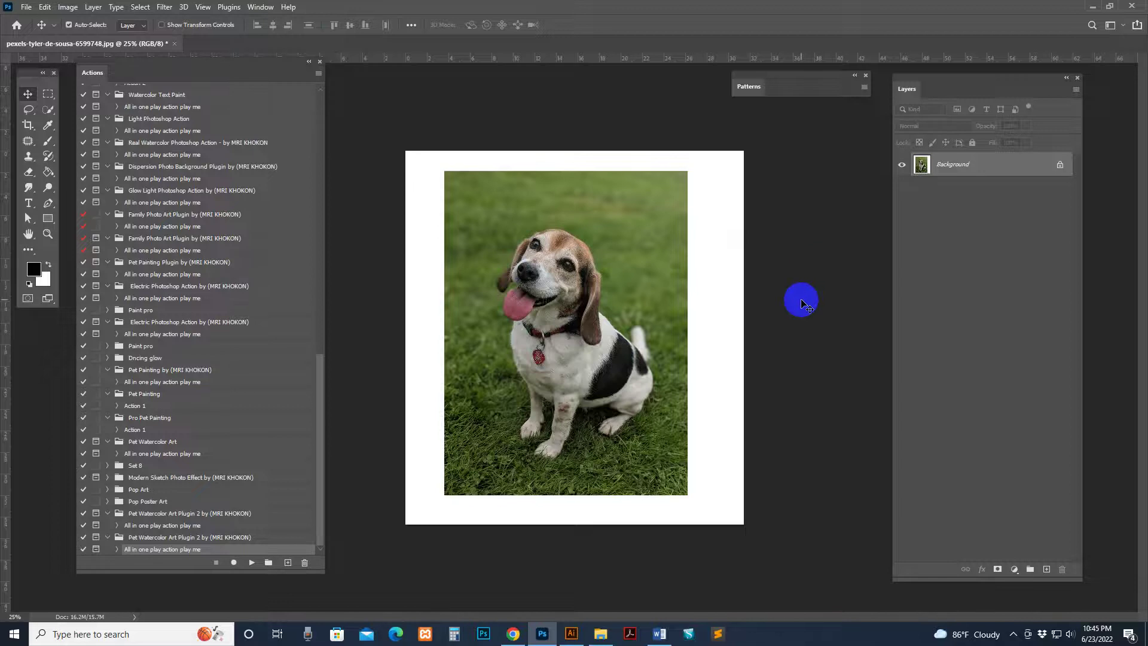
- Select the dog automatically using Select Subject with the Quick Selection tool
key("ctrl+plus")
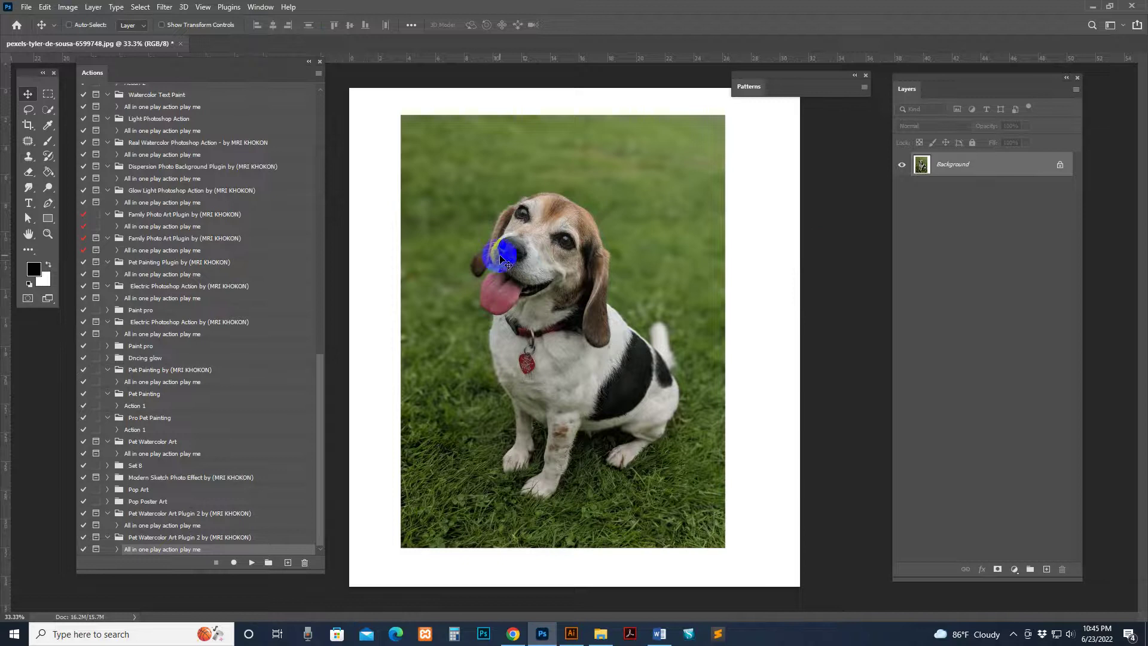
left_click_drag(46, 110, 94, 112)
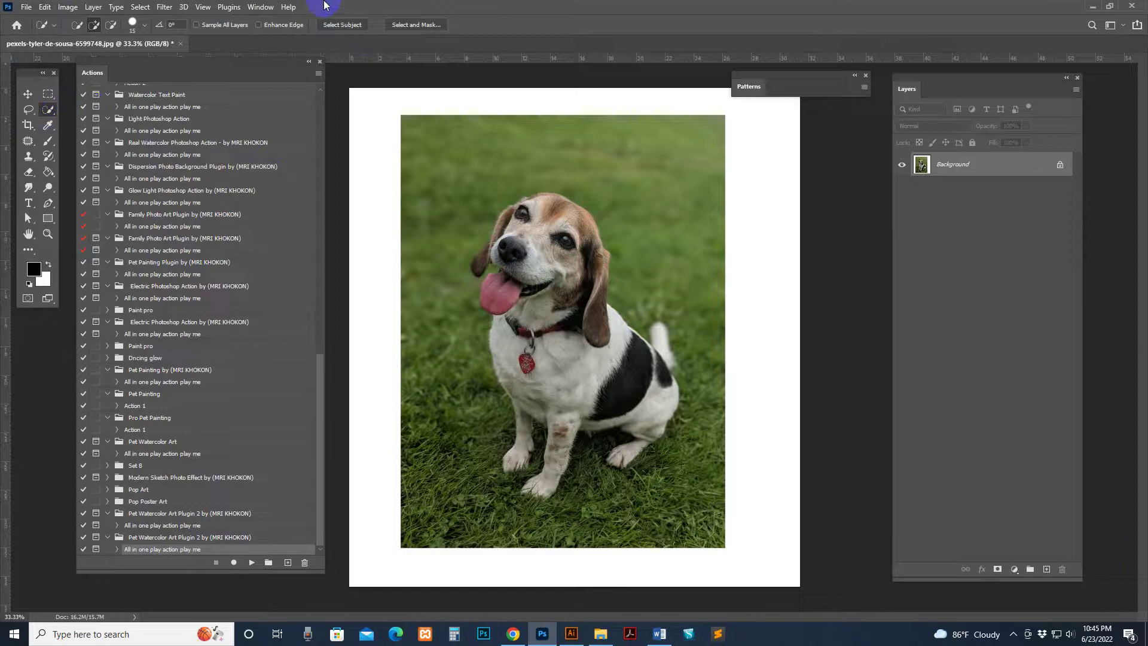
left_click(339, 25)
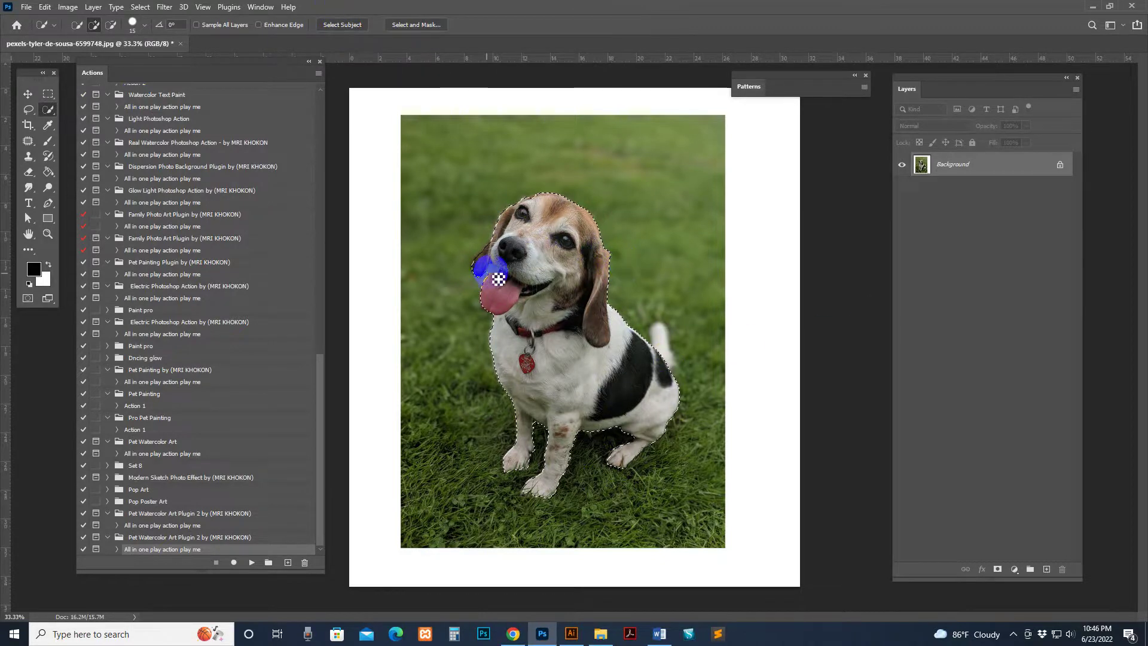
key("ctrl+plus")
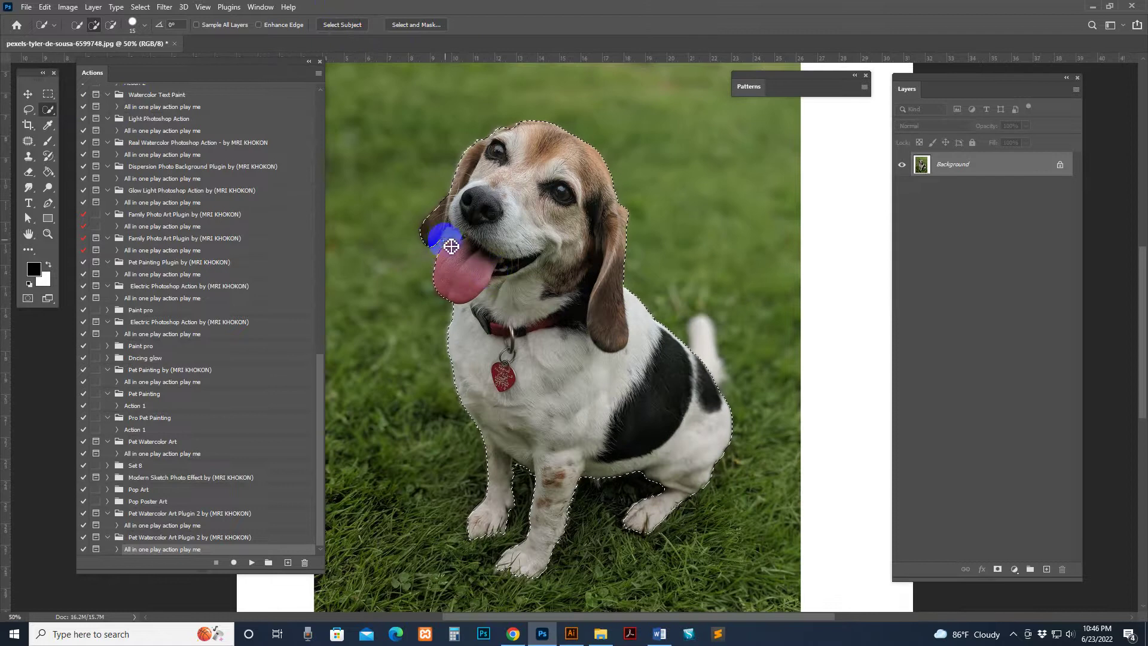
- Subtract the grass gap between the dog's ear and tongue from the selection, and add a new layer named brush
key("alt")
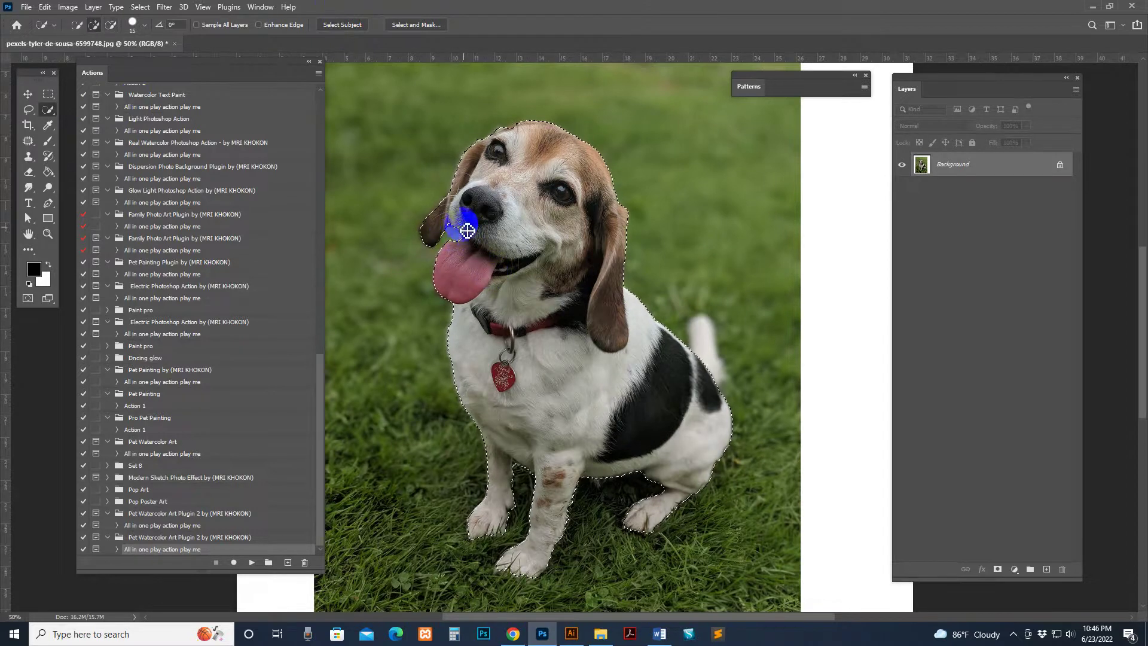
left_click(1046, 569)
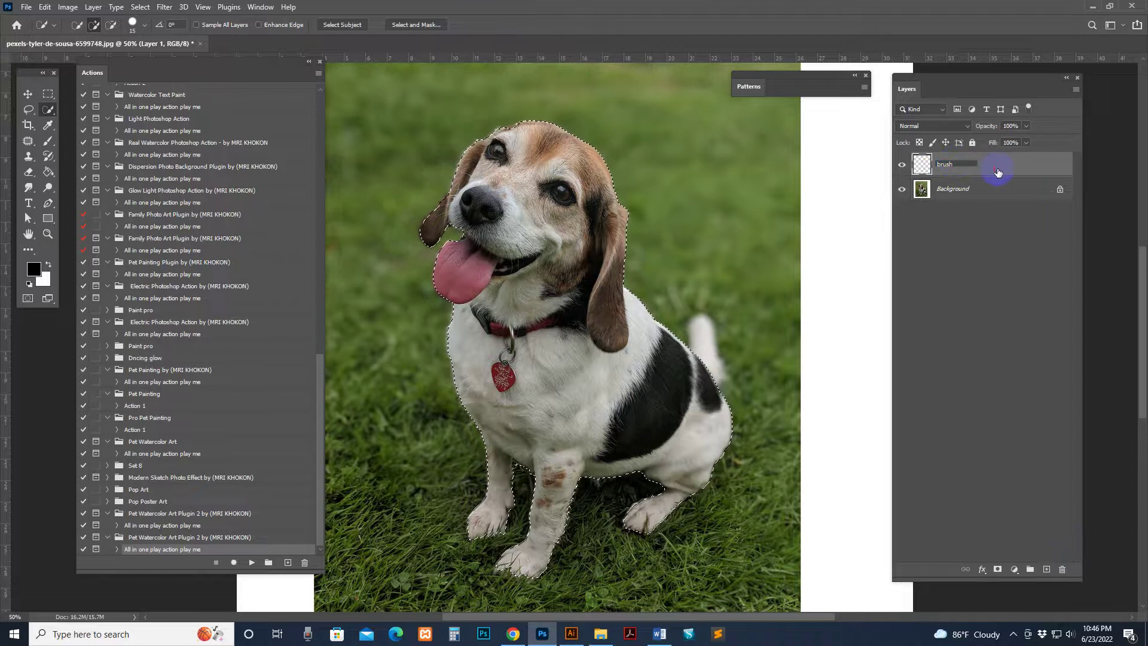
key("Return")
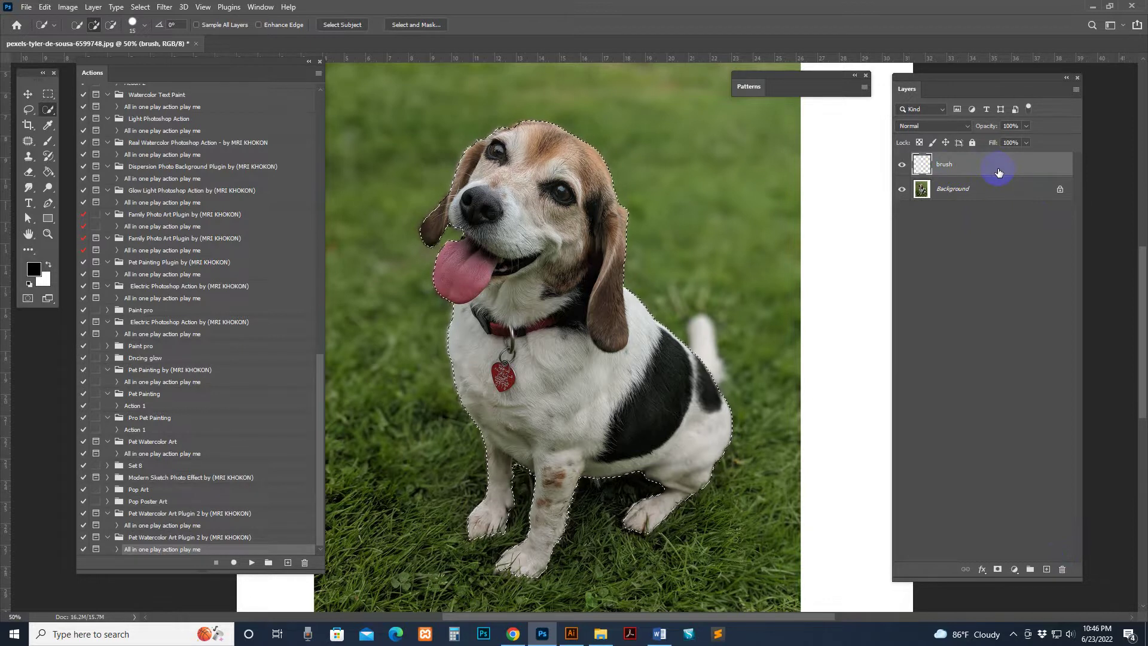
- Fill the dog selection with solid red on the brush layer using the Paint Bucket tool
left_click(53, 172)
left_click(103, 183)
left_click(34, 269)
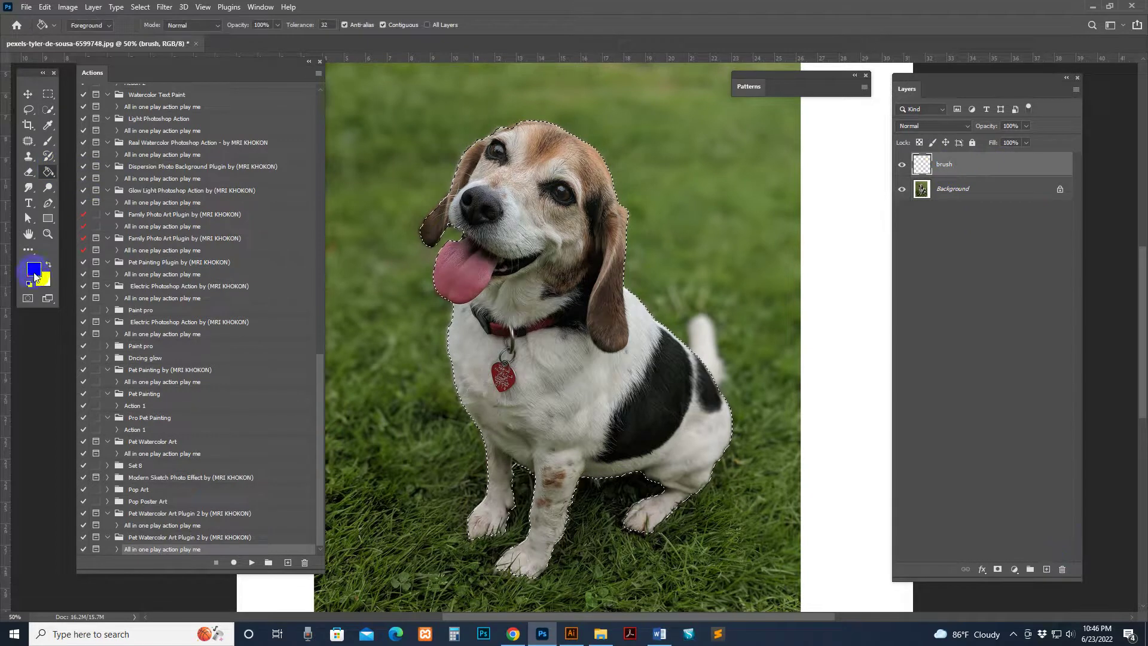
left_click(962, 376)
left_click(1083, 369)
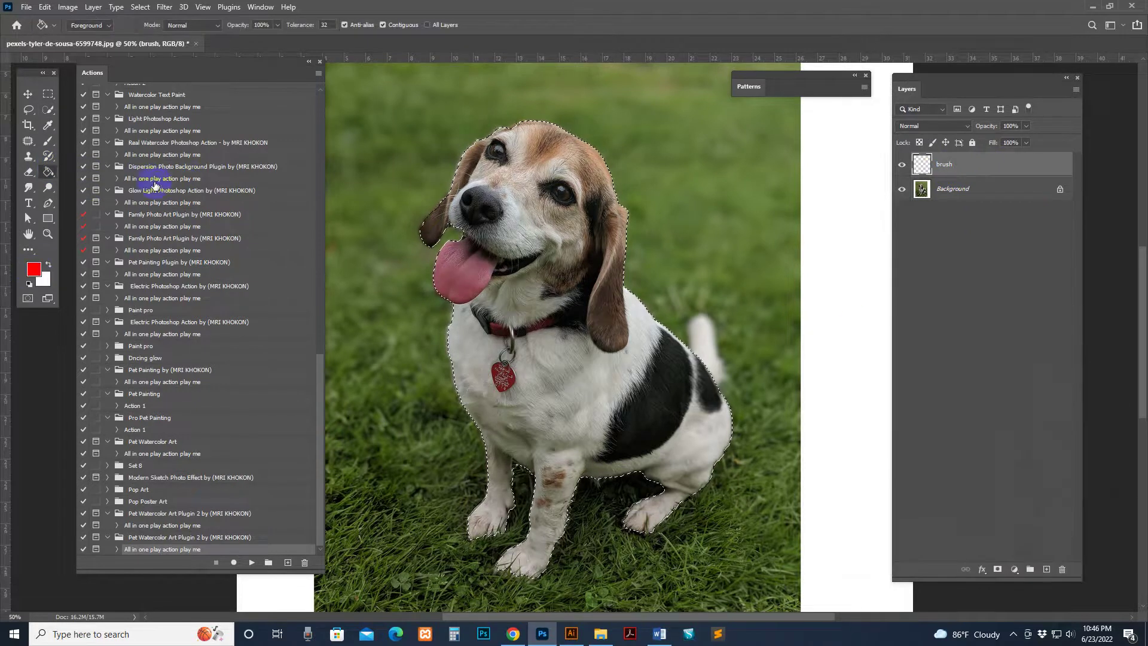
left_click(536, 234)
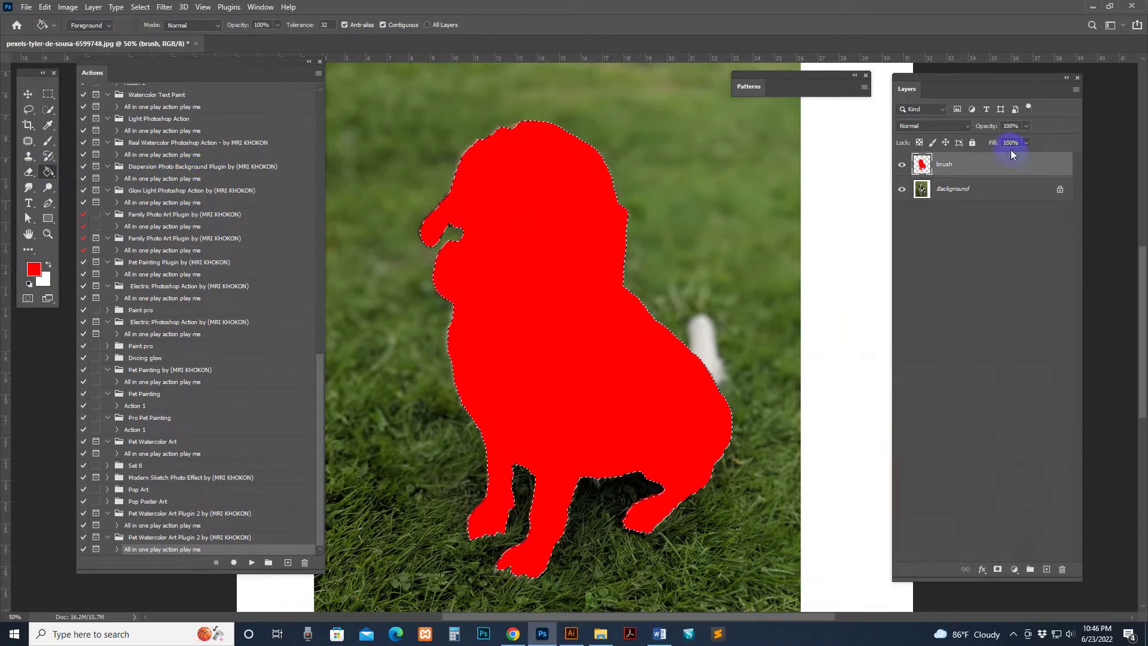
- Compare the red fill with the dog underneath by hiding and showing the brush layer
left_click(903, 164)
left_click(903, 164)
left_click(903, 163)
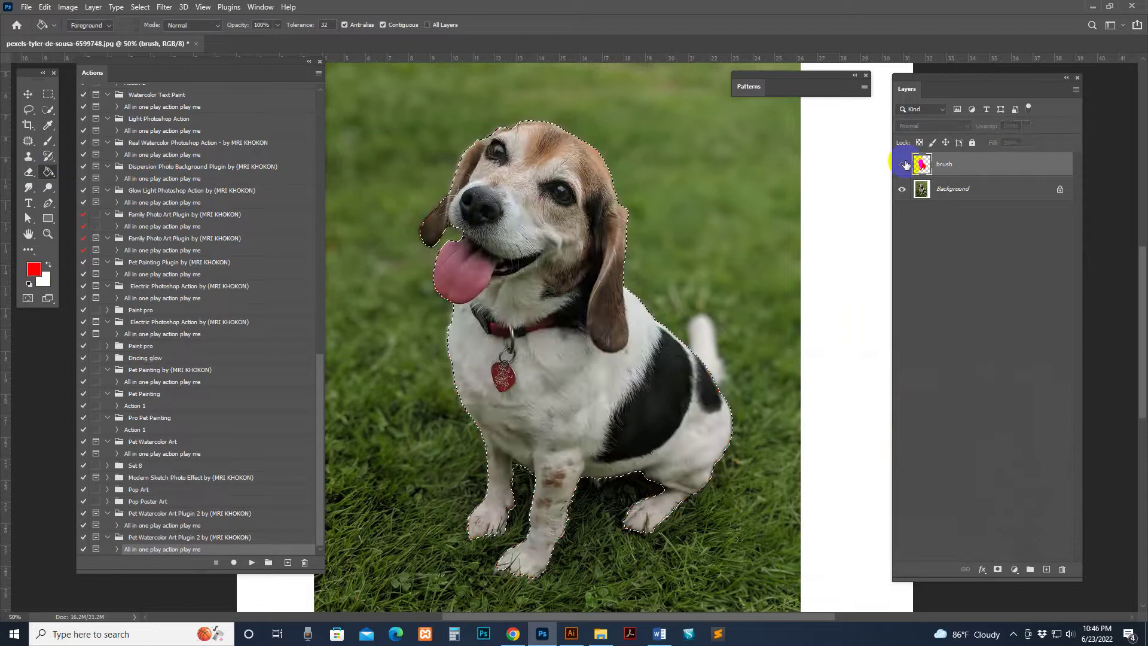
left_click(903, 164)
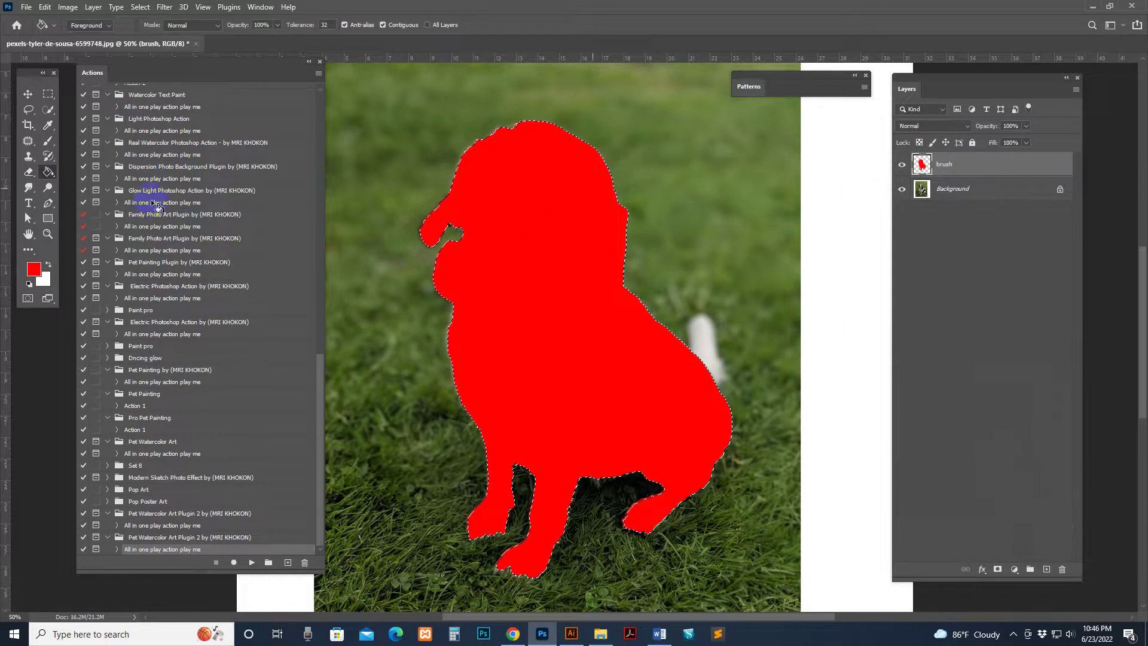
left_click(609, 239)
key("ctrl+plus")
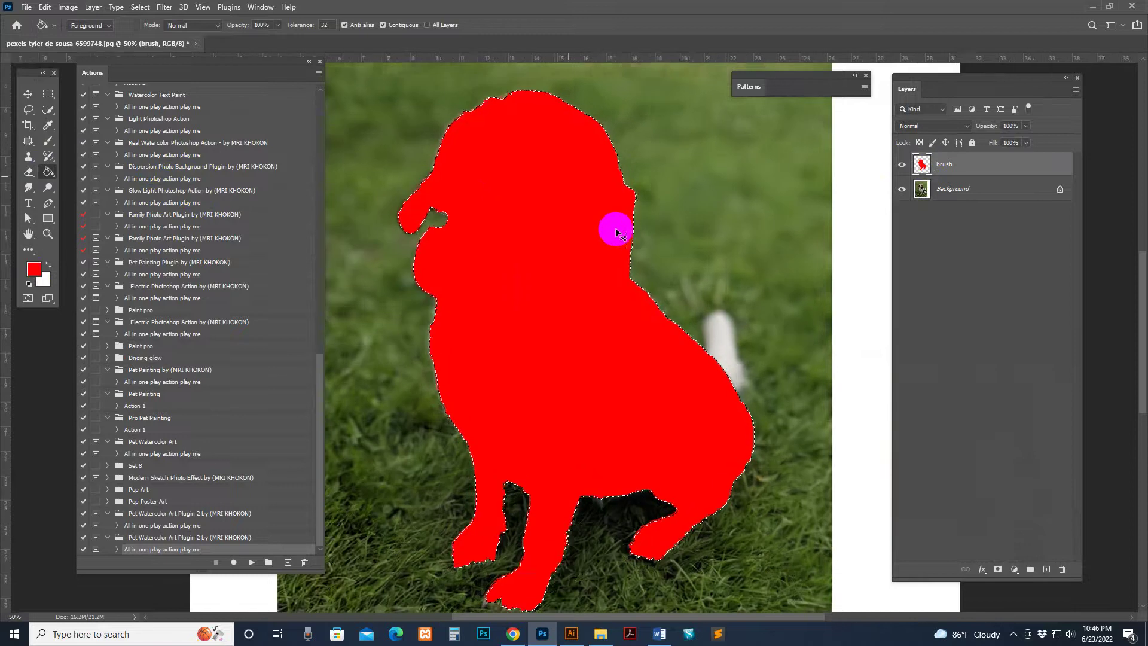
scroll(614, 289, "up", 1)
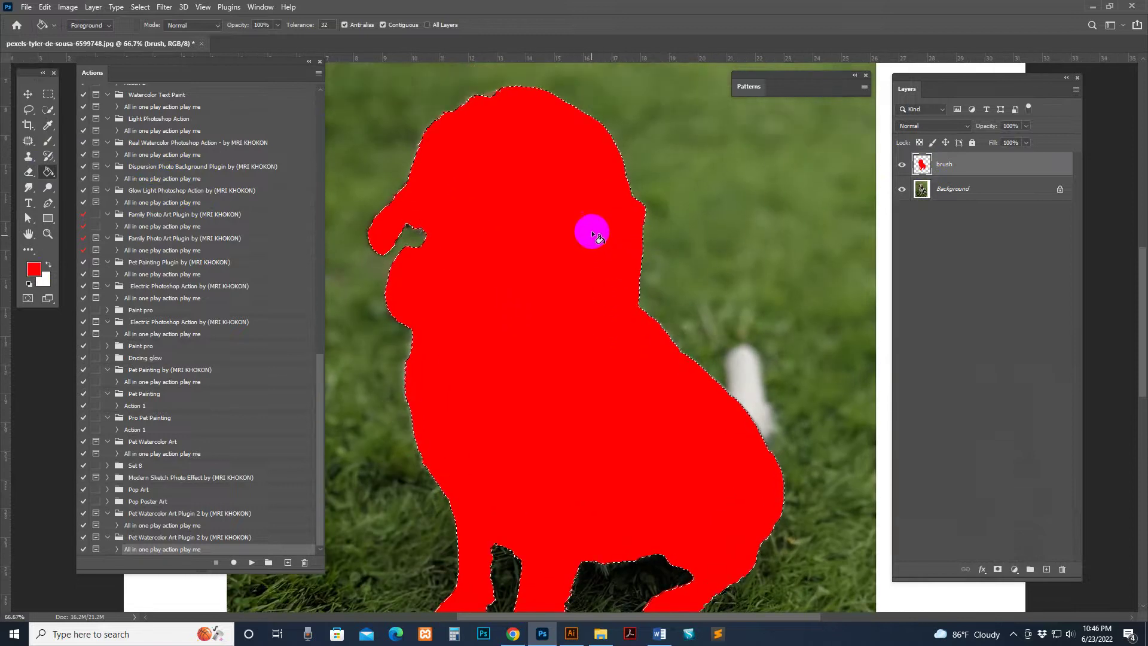
- Try to run the last Pet Watercolor Art Plugin 2 action with the dog selection still active, and stop it
left_click(27, 94)
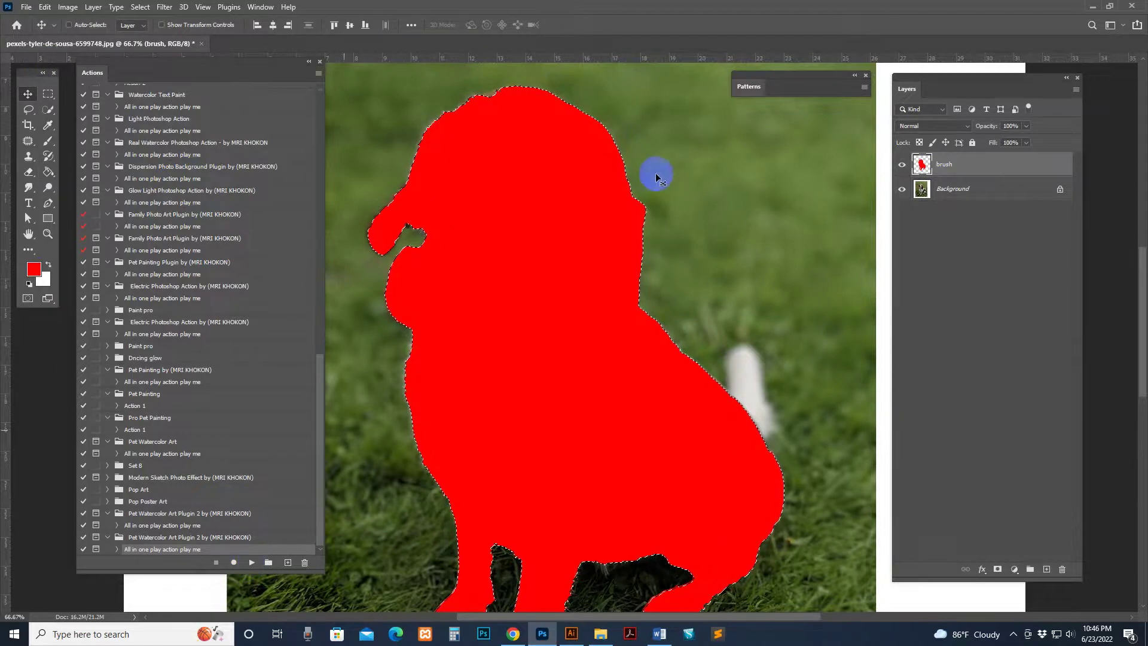
left_click(431, 148)
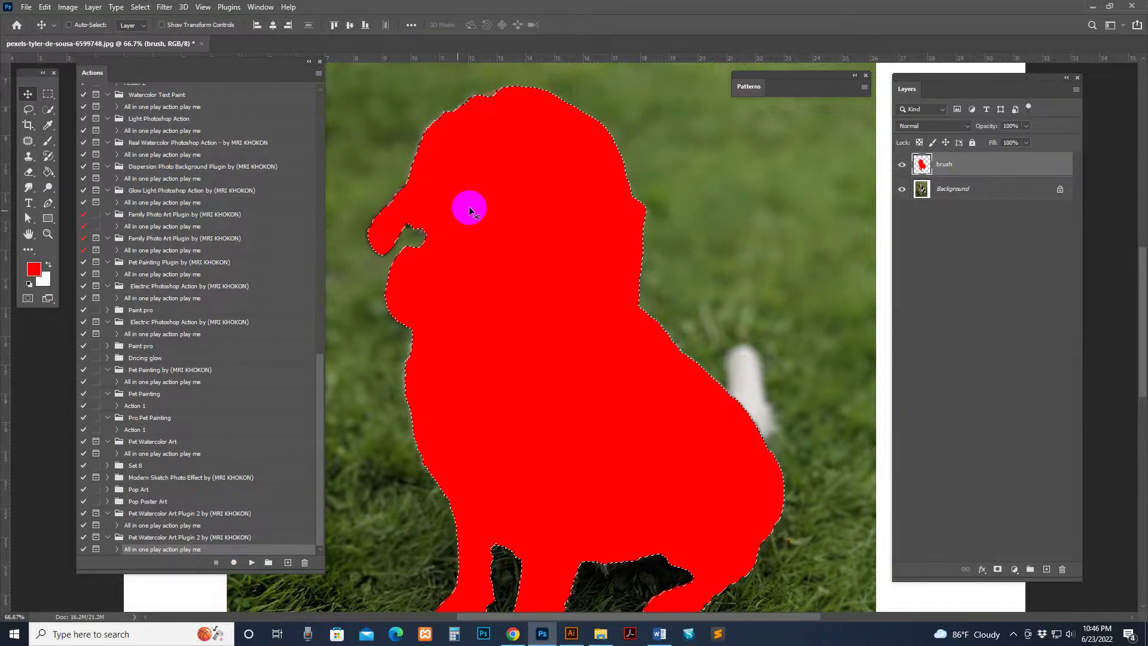
left_click(251, 565)
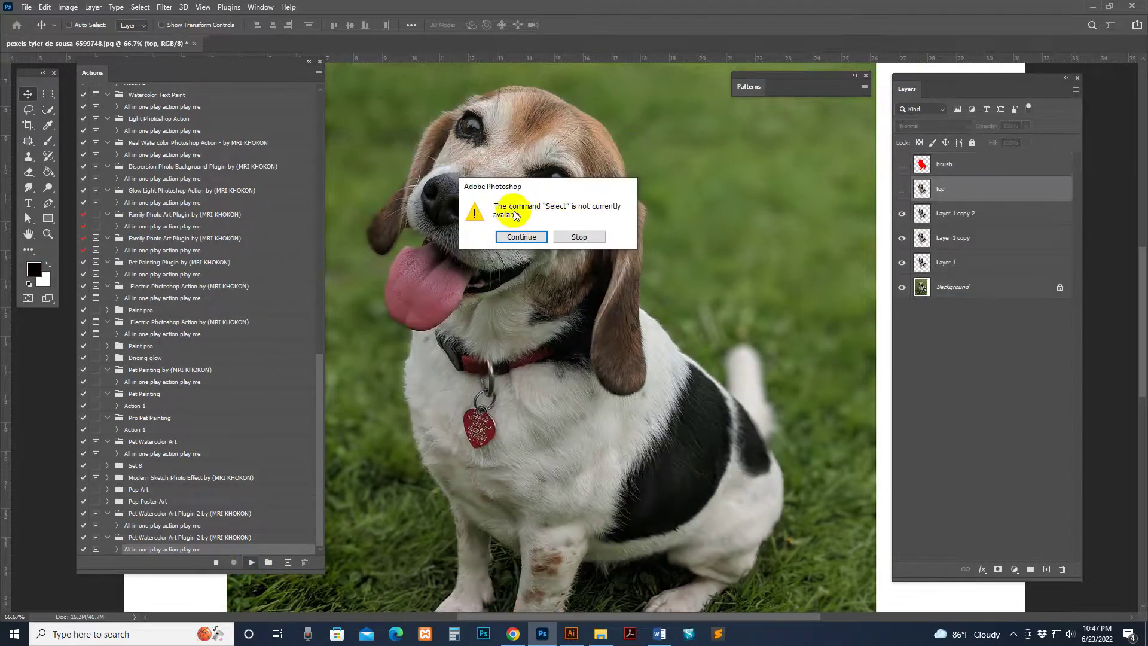
left_click(590, 238)
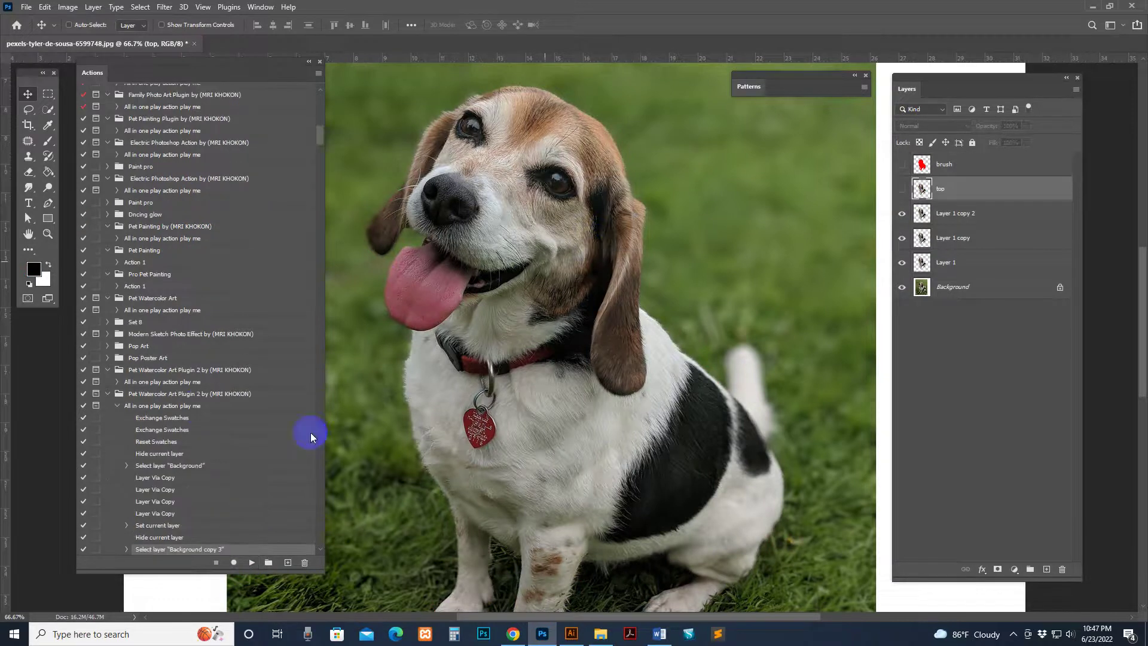
left_click(117, 405)
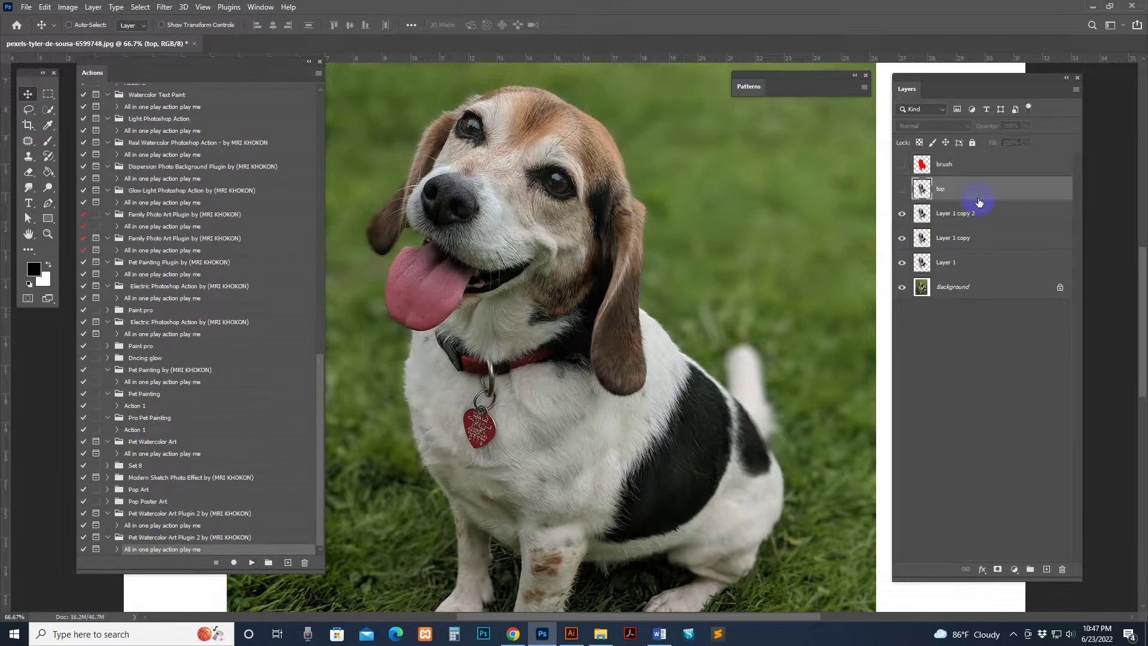
- Remove the layers the stopped action produced and restore the visible brush layer above the Background
left_click(961, 264, "shift")
key("Delete")
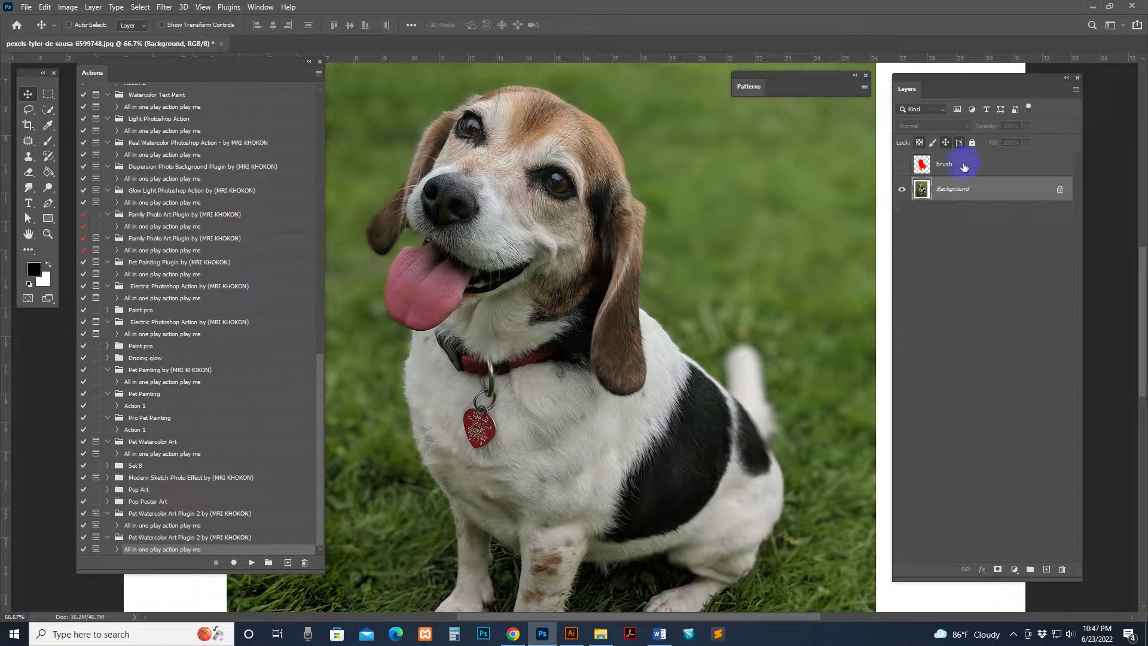
left_click(930, 166)
left_click(921, 167, "ctrl")
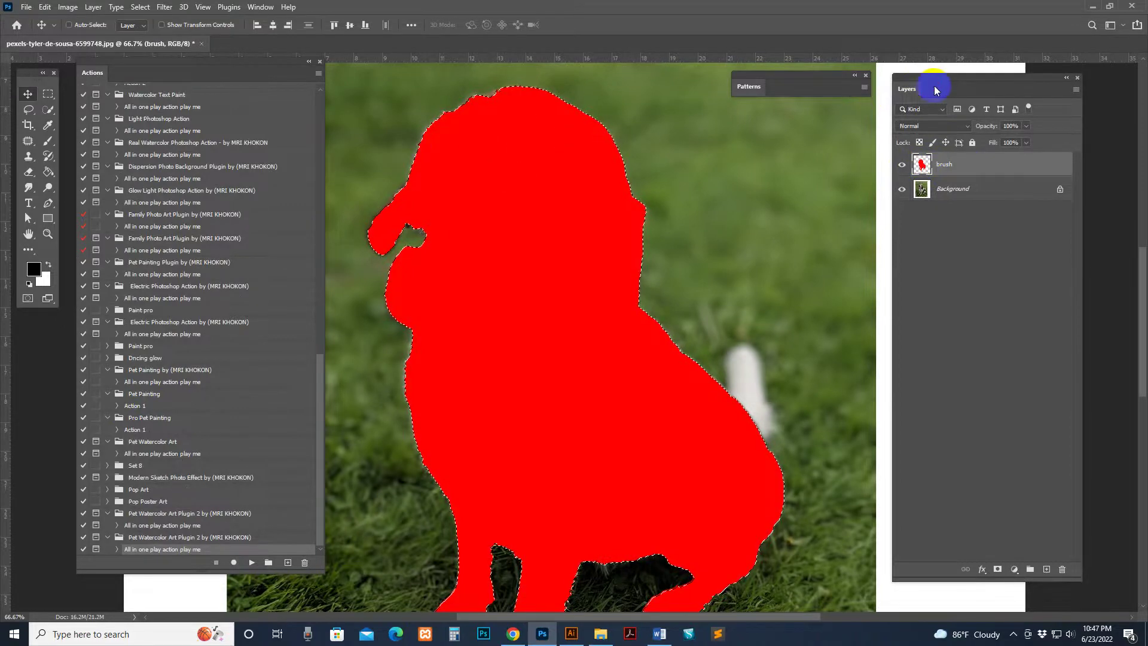
- Deselect the dog selection, keeping the red silhouette on the brush layer
left_click_drag(925, 84, 916, 84)
left_click(142, 7)
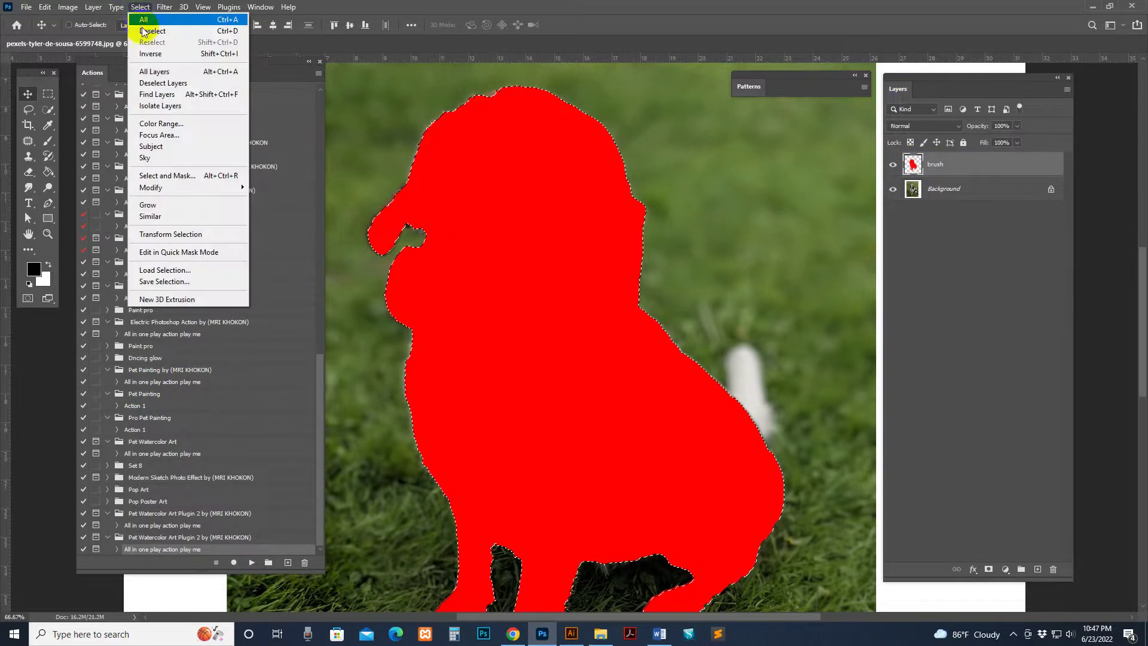
left_click(153, 31)
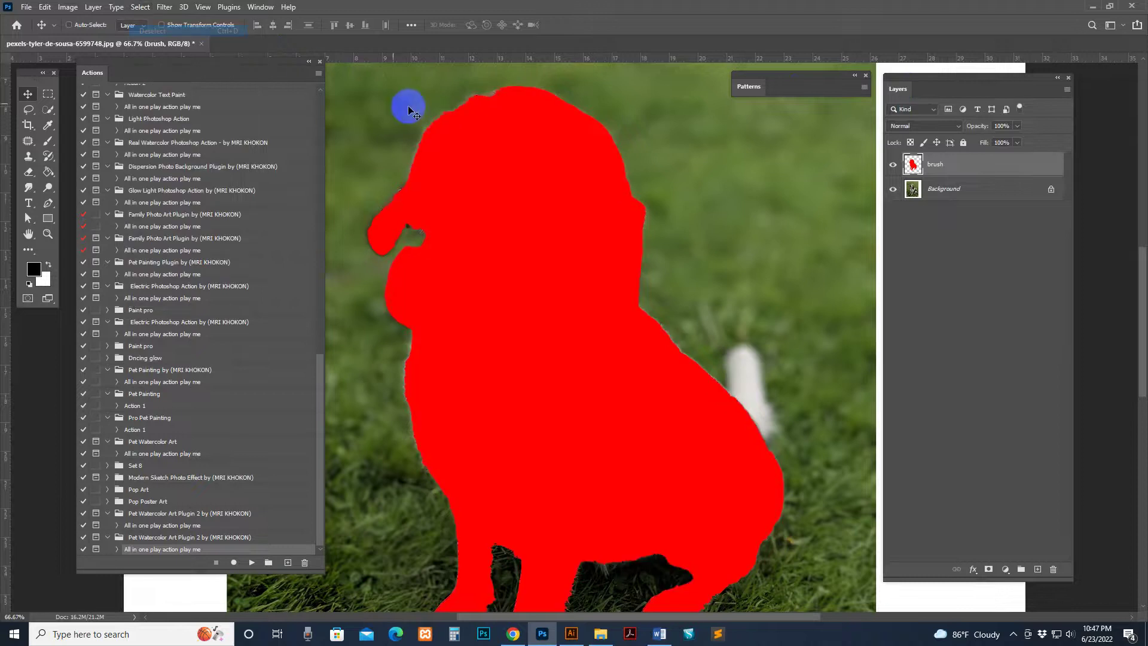
left_click(551, 515)
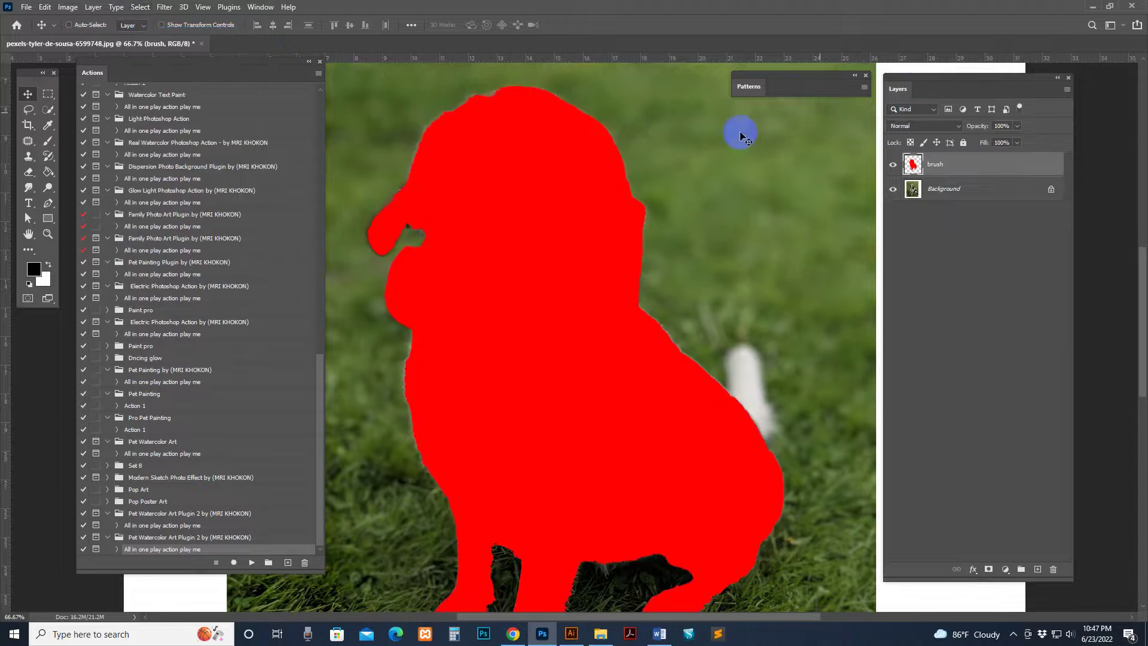
- Set up the Brush tool with a hard round 40 px tip at 100% hardness on the brush layer
left_click(42, 142)
left_click(504, 220)
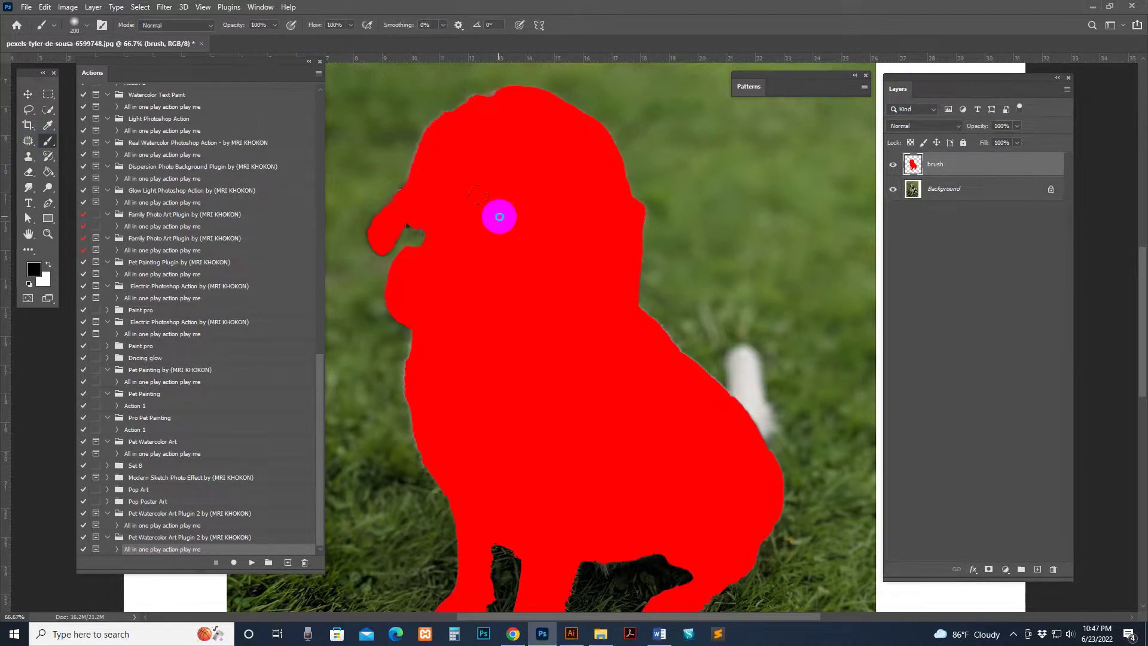
right_click(500, 216)
left_click(747, 386)
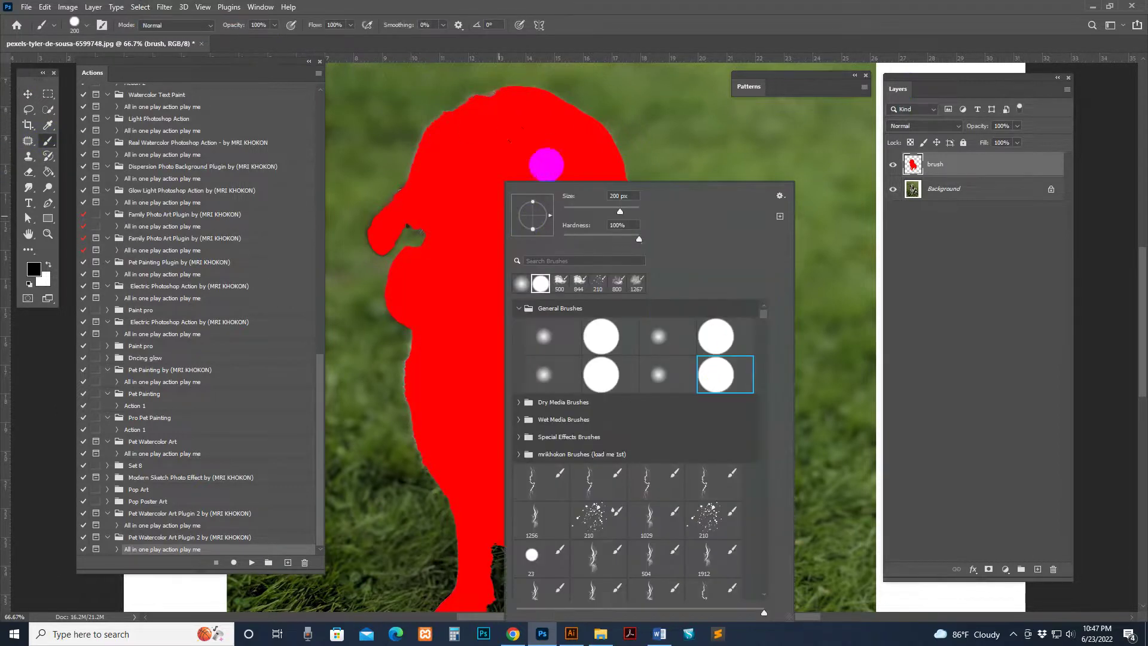
left_click(977, 168)
key("bracketleft")
key("bracketleft")
key("bracketleft")
key("bracketleft")
key("bracketleft")
key("bracketleft")
key("bracketleft")
key("bracketleft")
key("bracketleft")
key("bracketleft")
key("bracketleft")
- Paint red along the uneven outline of the dog's head, ear and paws to smooth the silhouette
mouse_move(422, 216)
left_mouse_down()
mouse_move(381, 236)
mouse_move(398, 197)
mouse_move(463, 133)
mouse_move(432, 135)
mouse_move(511, 95)
mouse_move(431, 136)
left_mouse_up()
key("ctrl+z")
left_click(513, 222, "alt")
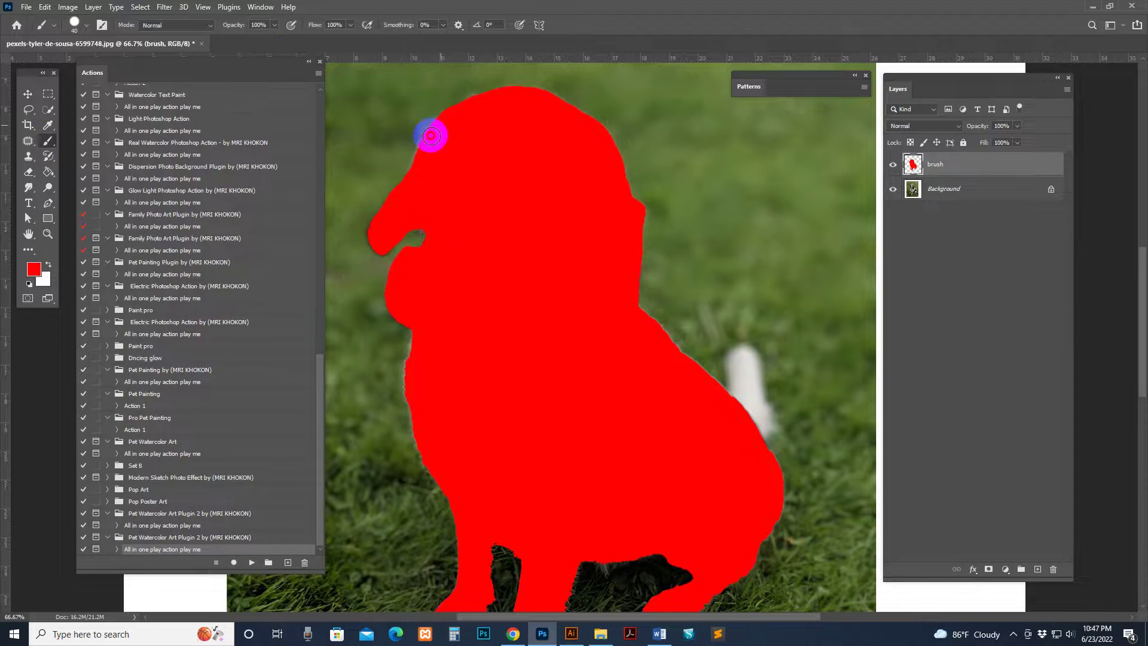
scroll(618, 307, "down", 3)
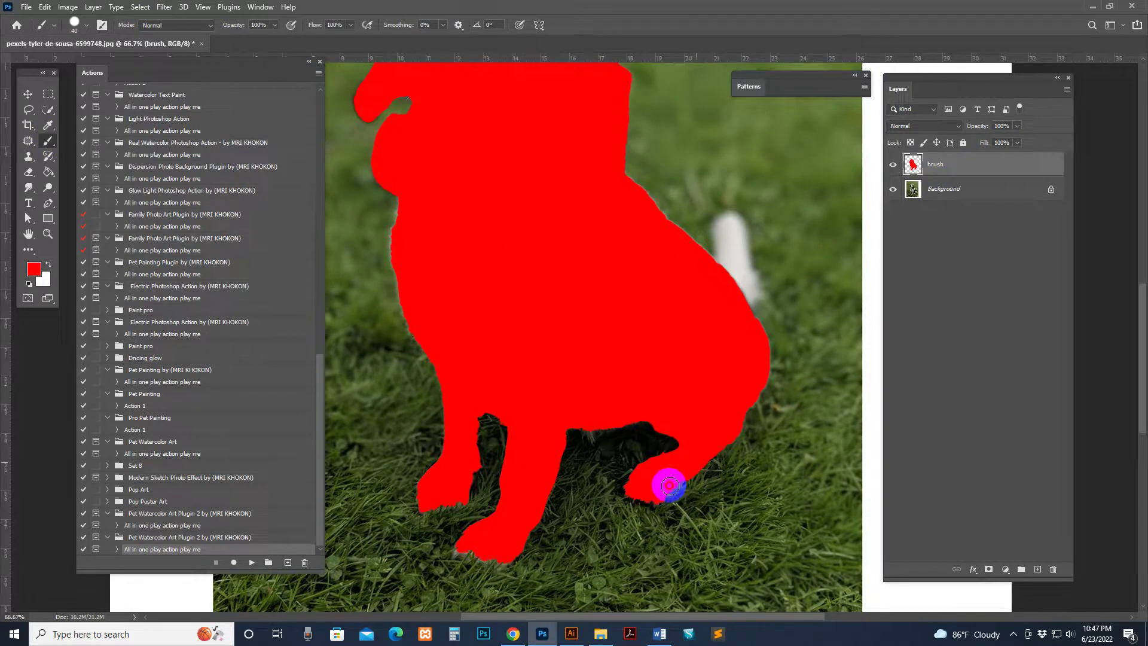
scroll(682, 389, "up", 3)
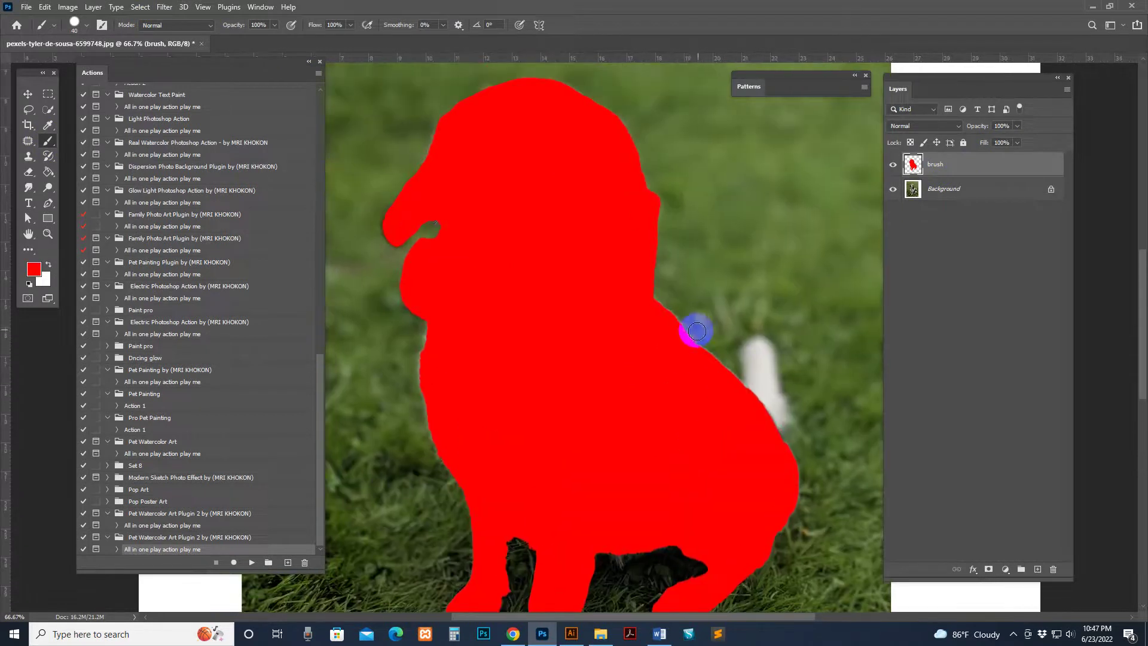
left_click_drag(644, 347, 640, 351)
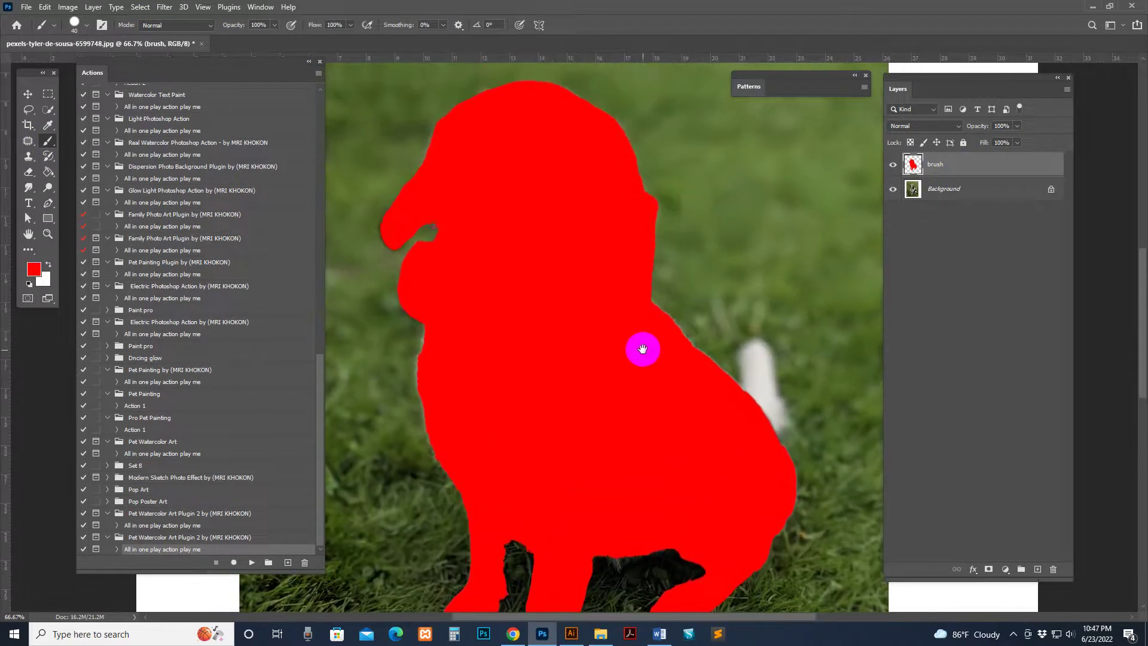
- Load the brush layer's silhouette as a selection and convert it into a work path
left_click(913, 165, "ctrl")
left_click(261, 7)
left_click(263, 11)
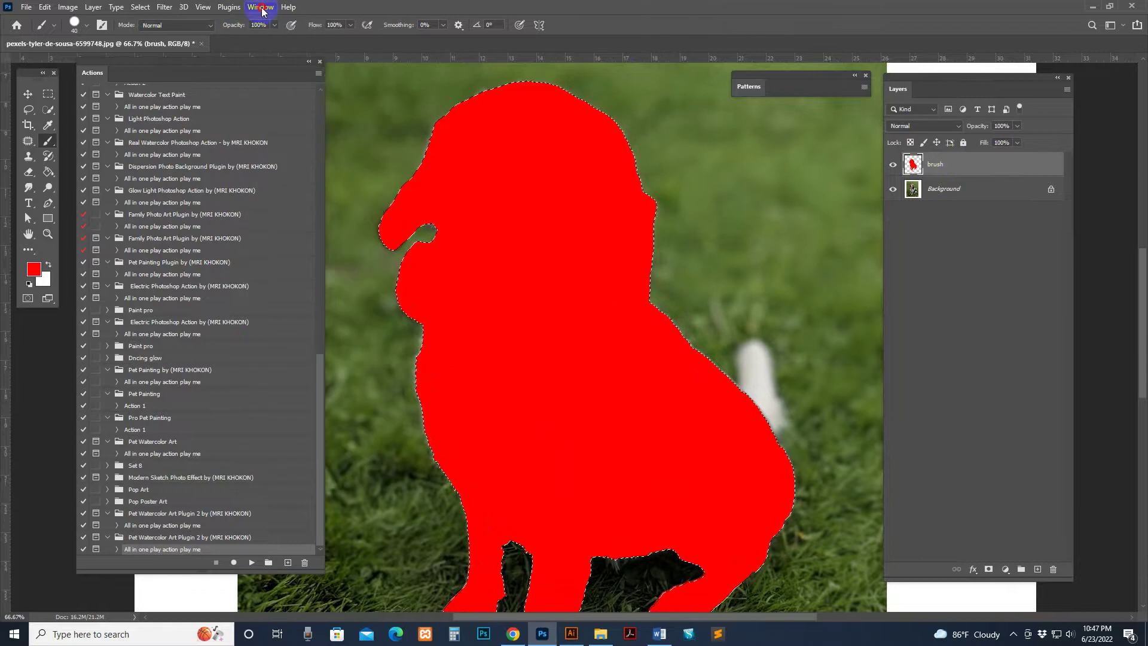
left_click(261, 8)
left_click(272, 352)
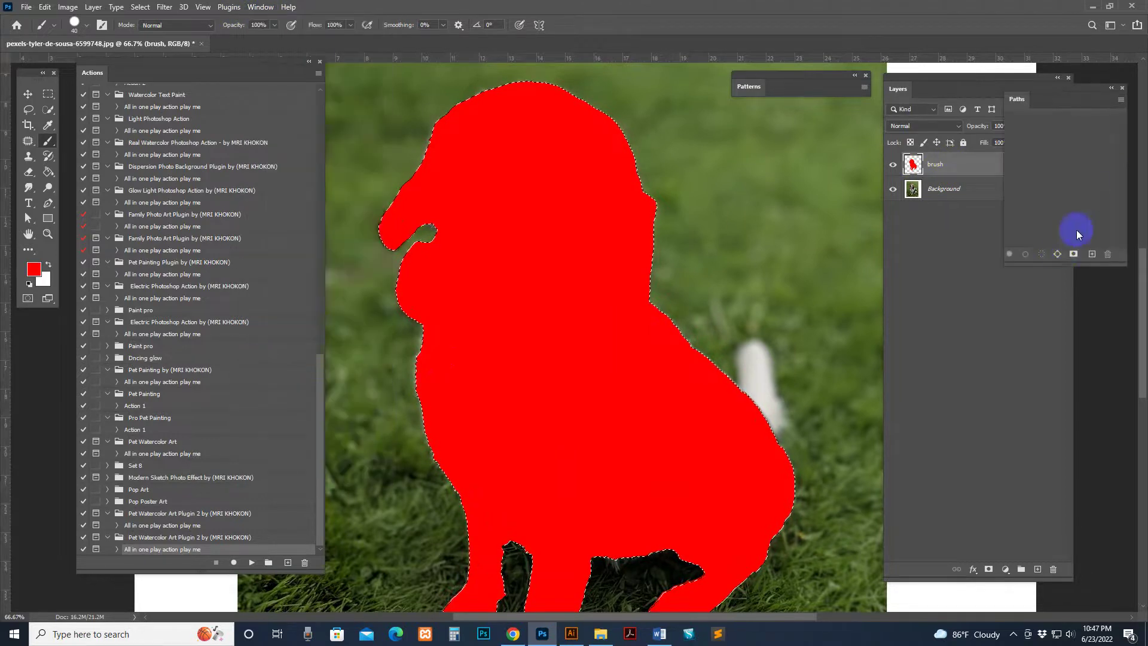
left_click(1057, 254)
left_click(1082, 191)
- Load the Work Path as a selection around the silhouette, and deselect it again
left_click(1017, 123)
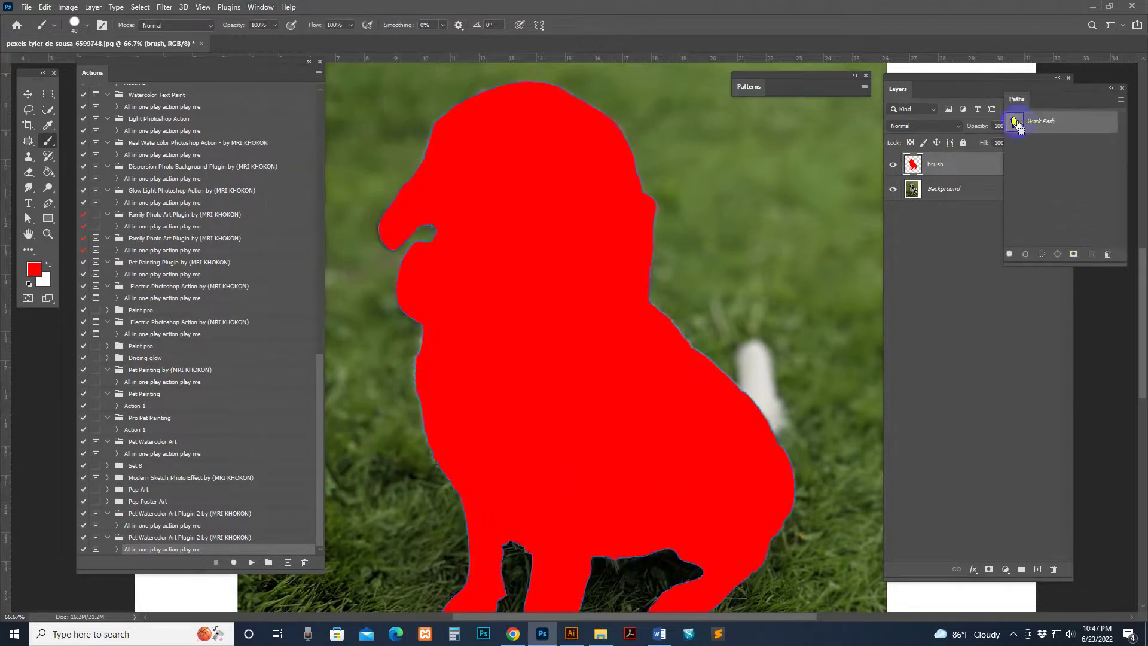
left_click(1015, 122, "ctrl")
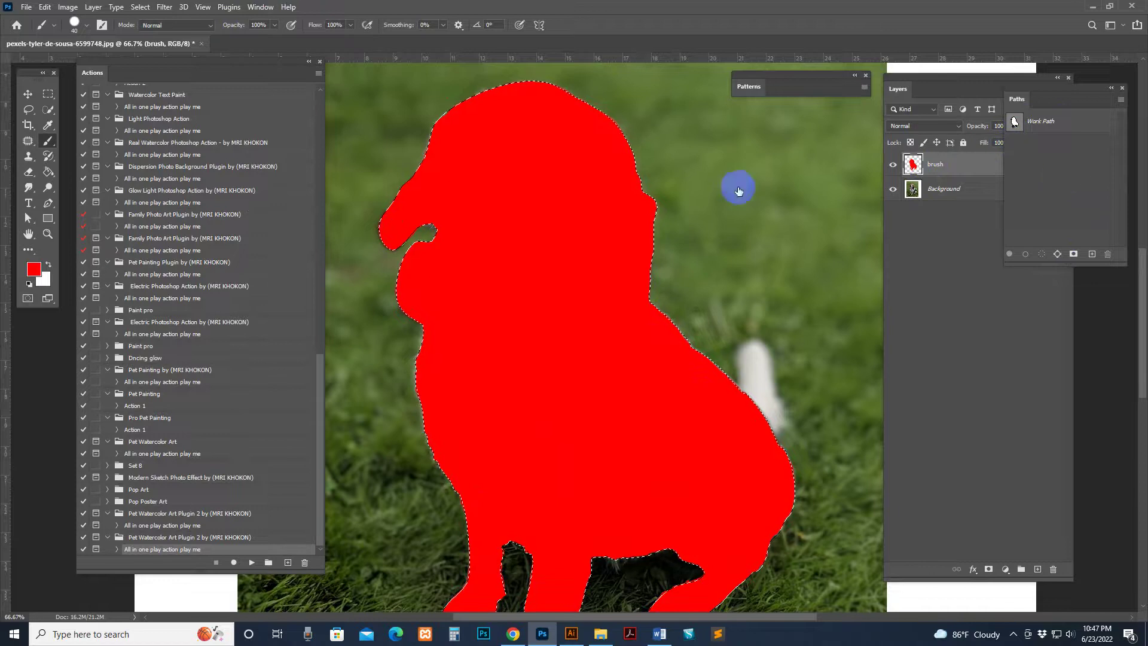
left_click(141, 7)
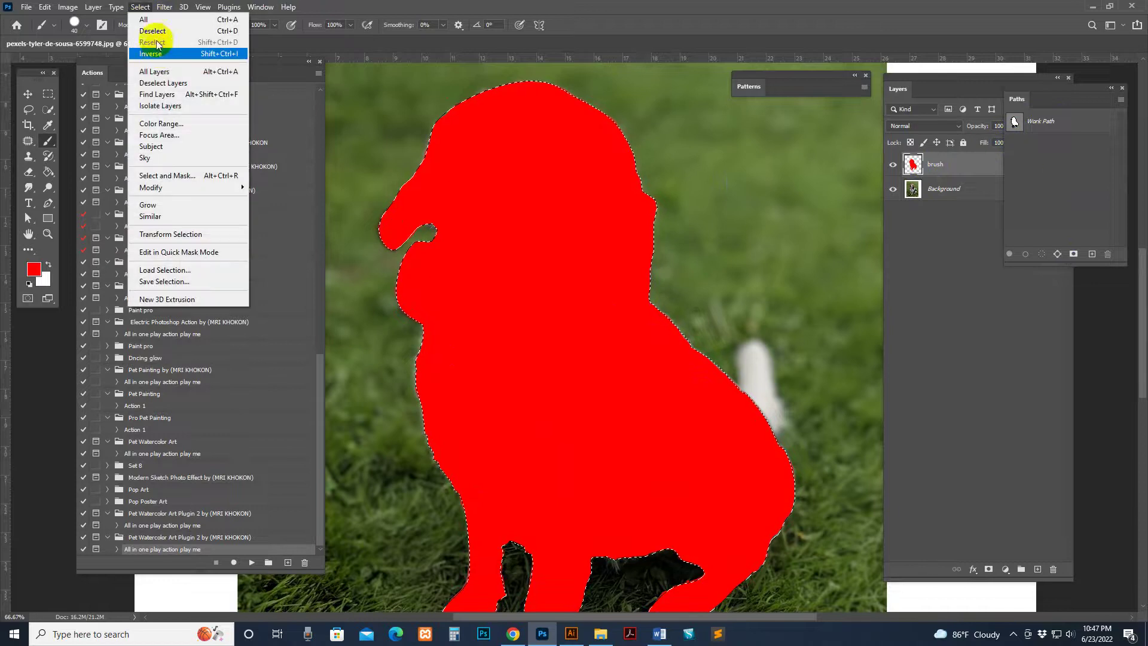
left_click(152, 30)
- Delete the Work Path from the document
left_click(1054, 125)
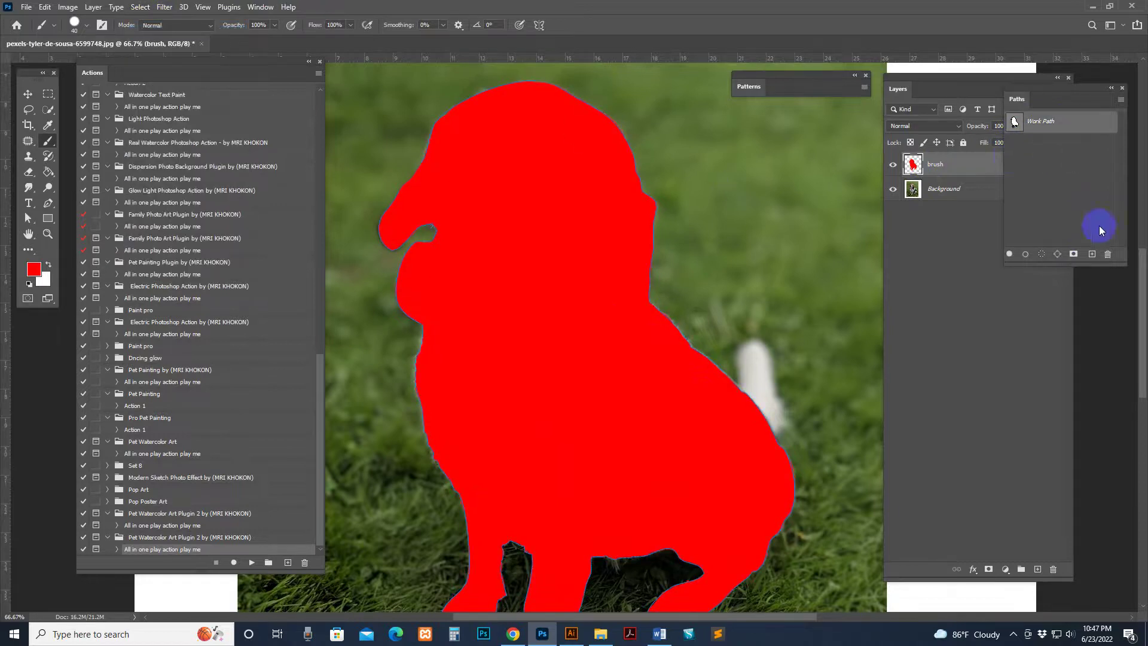
key("Delete")
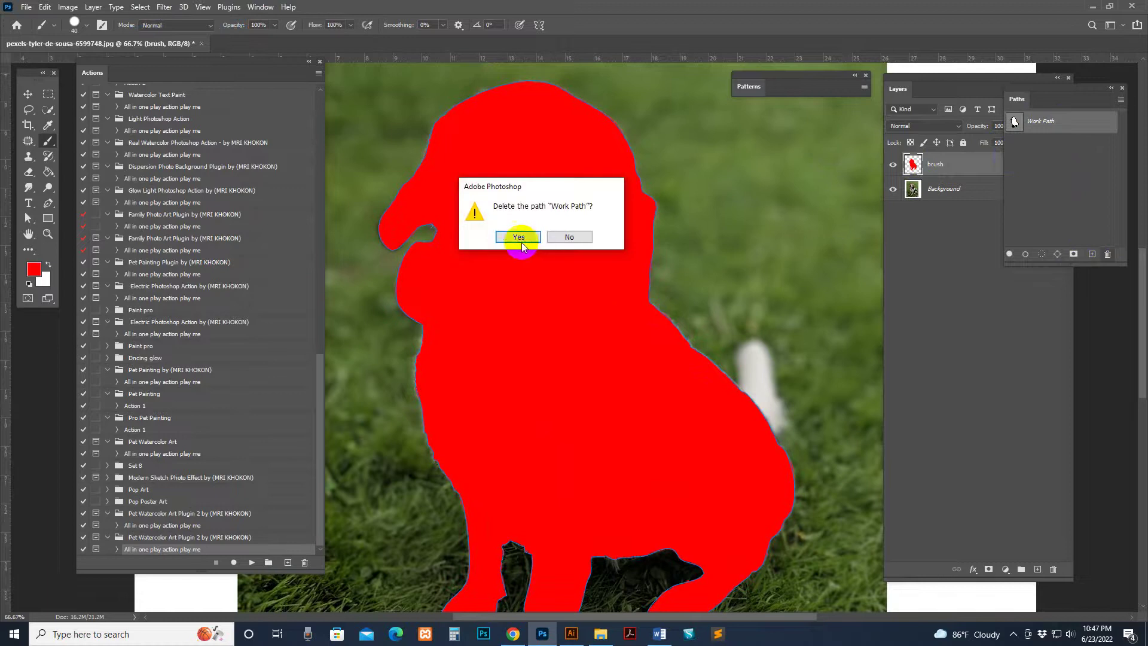
left_click(521, 238)
left_click(251, 7)
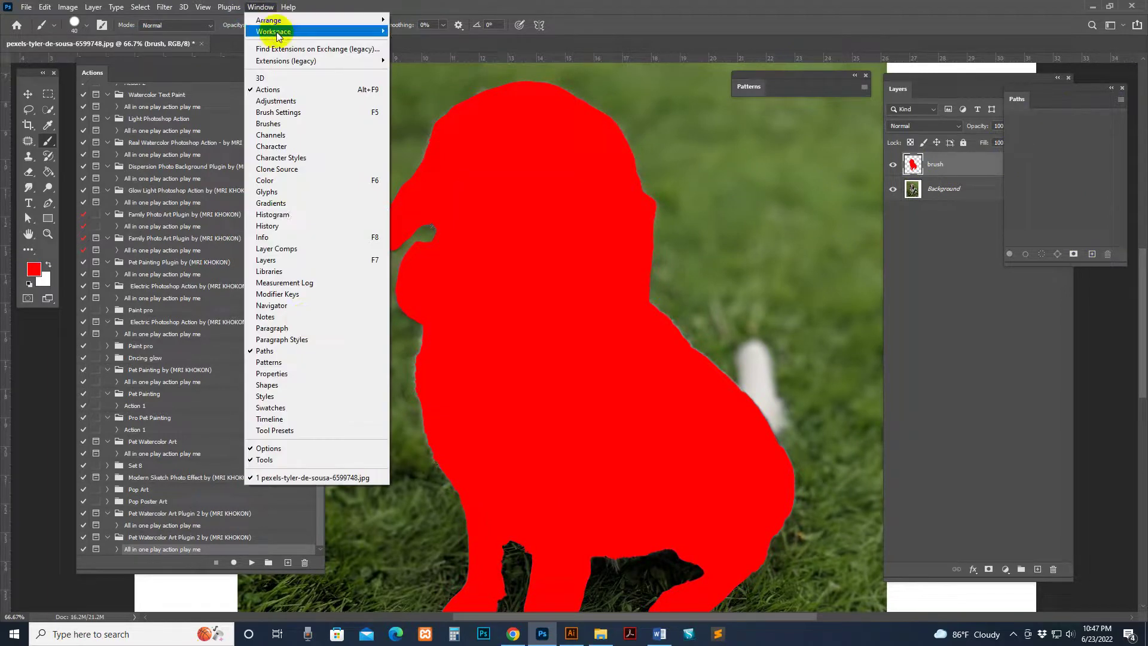
left_click(1072, 146)
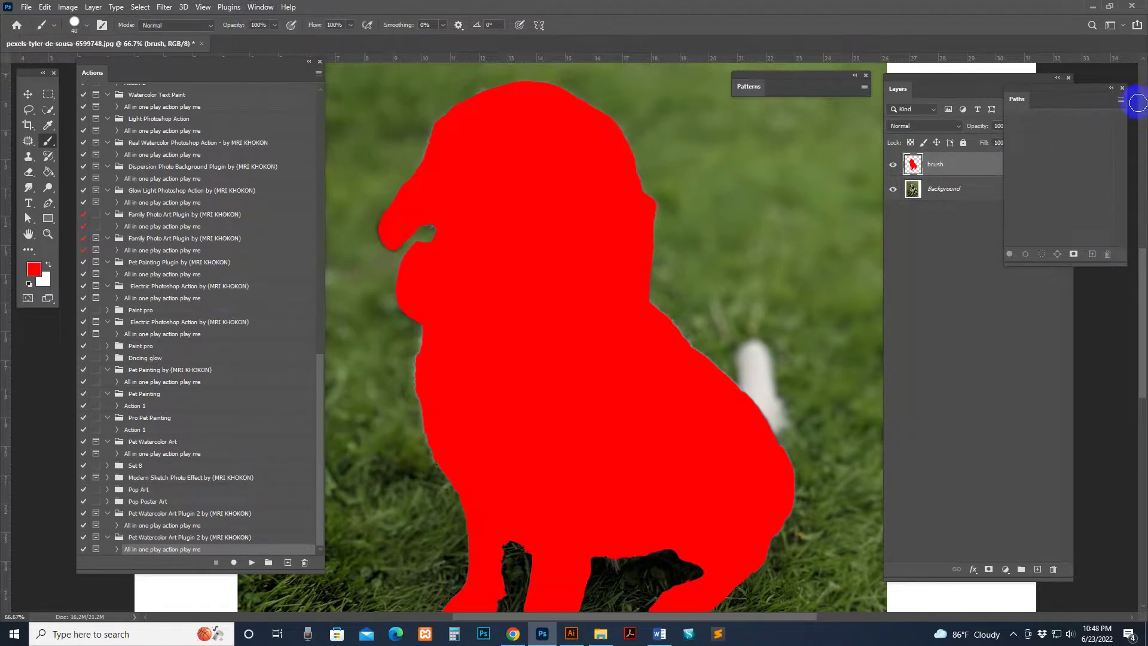
- Run the Pet Watercolor Art Plugin 2 all-in-one action on the dog photo and dismiss its completion message
left_click(1122, 88)
left_click(251, 565)
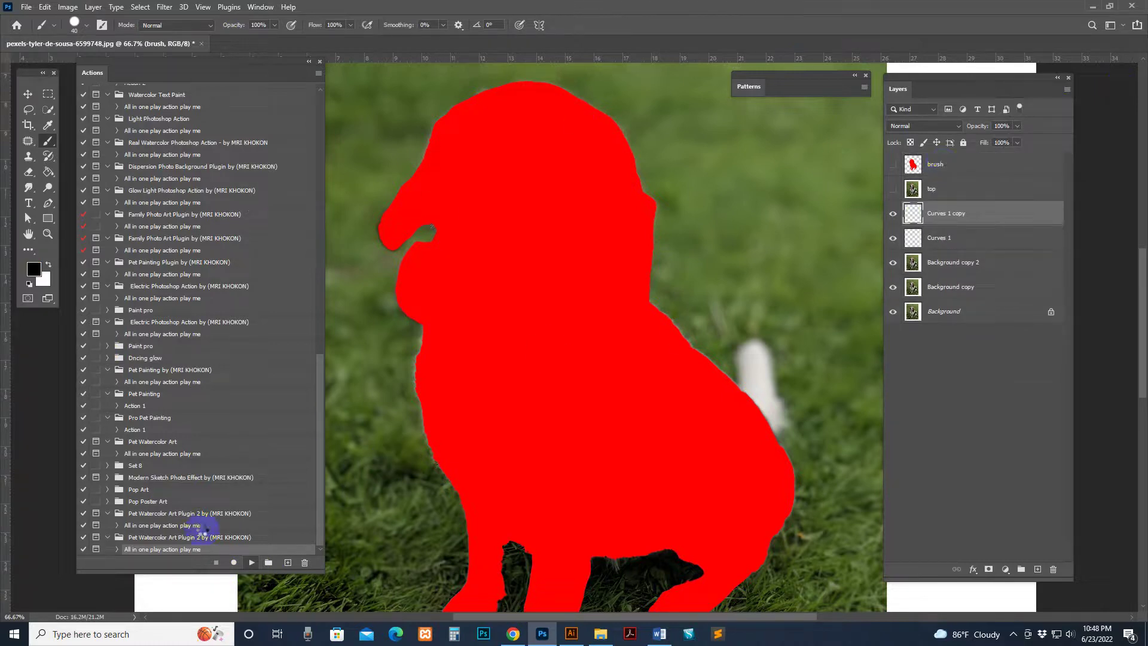
left_click(248, 565)
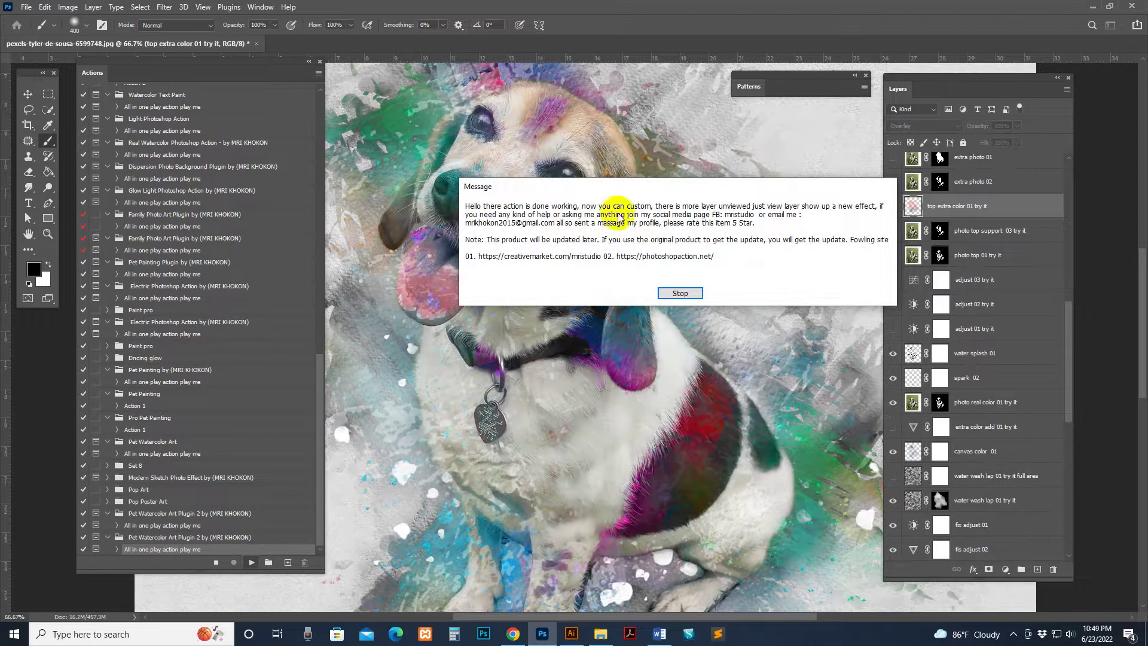
left_click(685, 293)
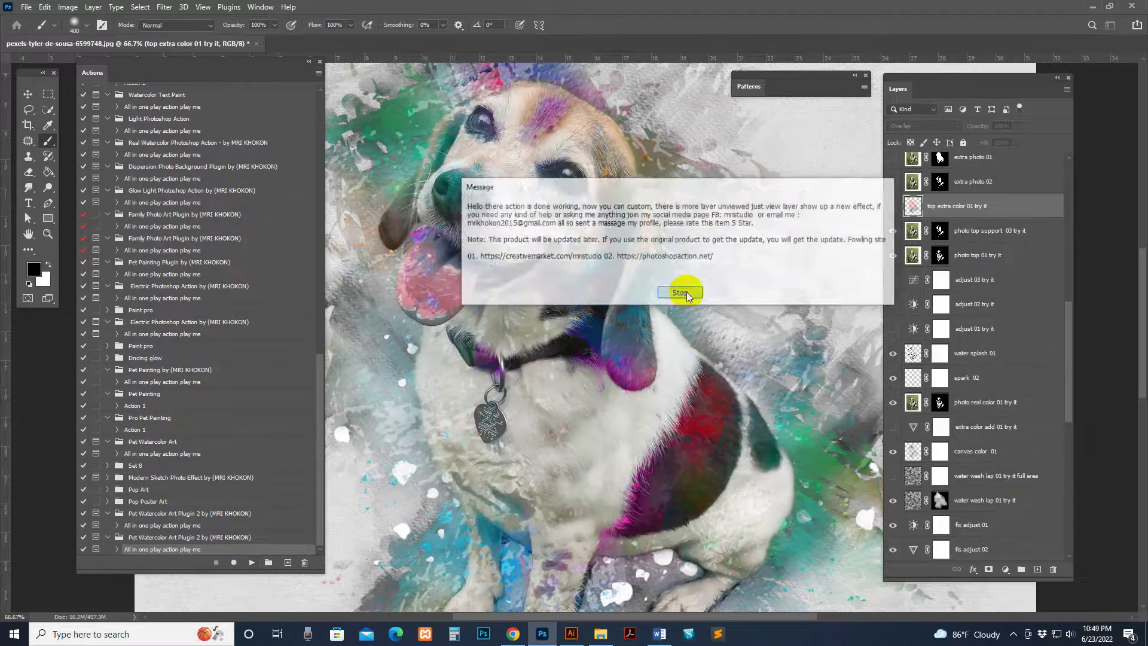
- Examine the generated watercolor artwork at full view and close up, and look through its layer list
key("z")
left_click(650, 286, "alt")
left_click(644, 277, "alt")
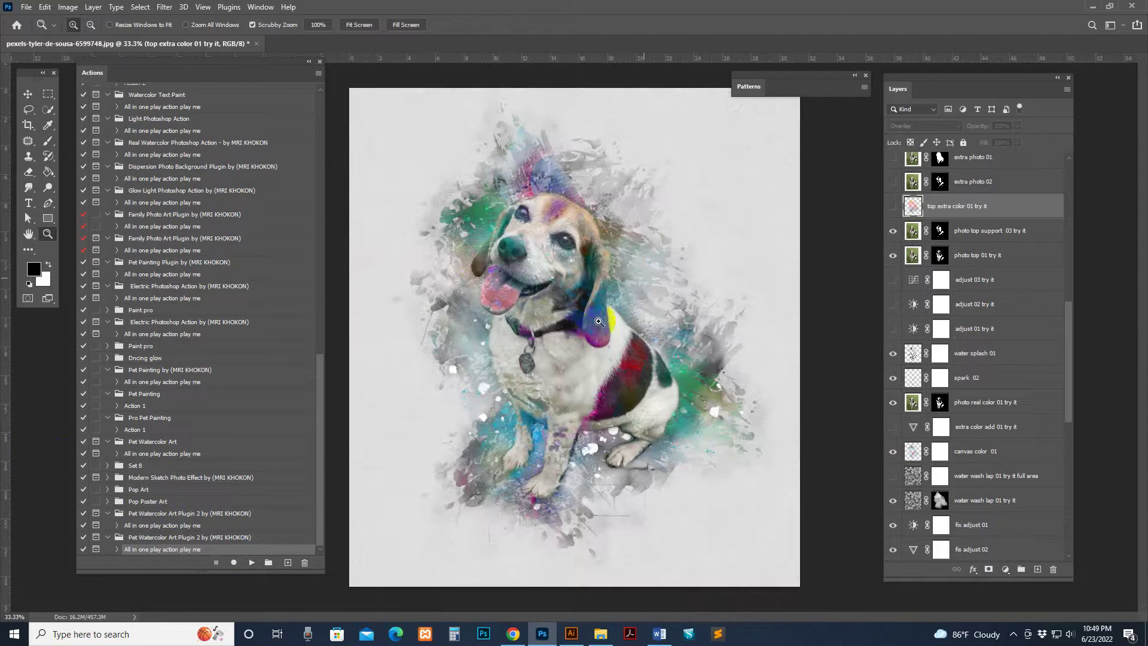
left_click(599, 321)
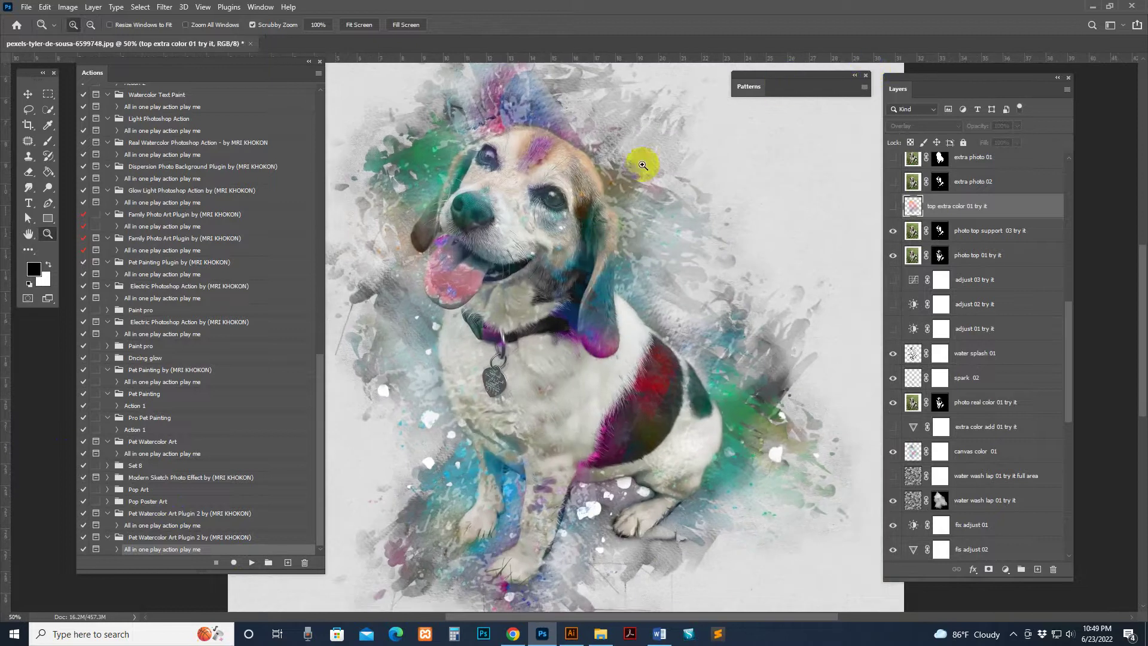
mouse_move(604, 289)
left_mouse_down()
mouse_move(651, 277)
mouse_move(632, 323)
mouse_move(604, 289)
left_mouse_up()
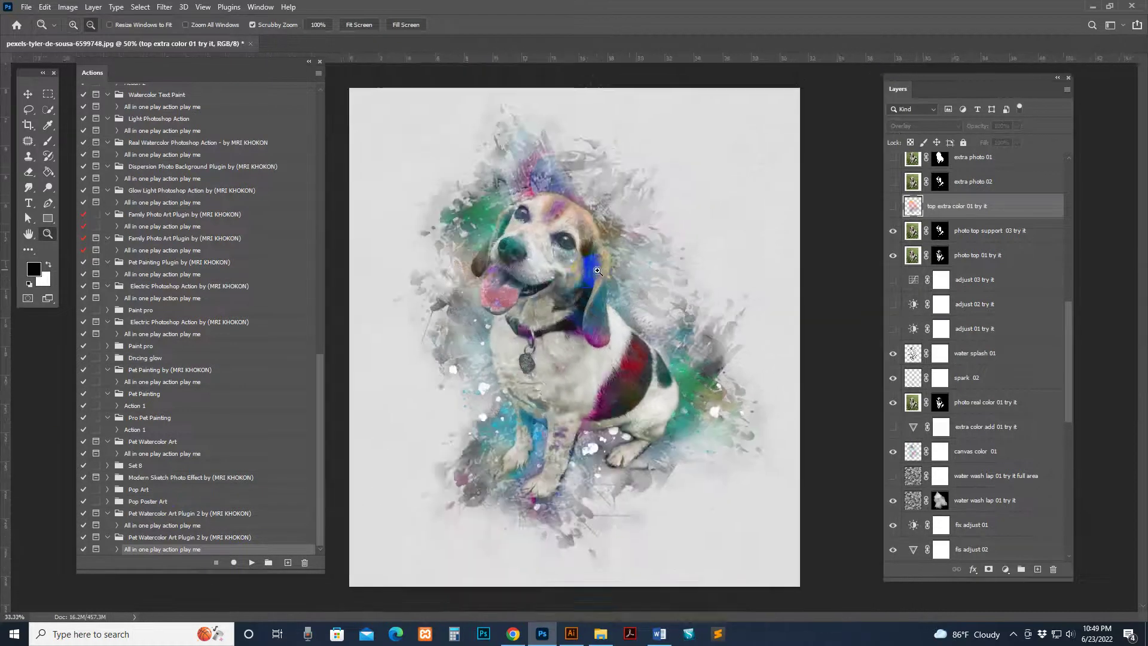
left_click(681, 291, "alt")
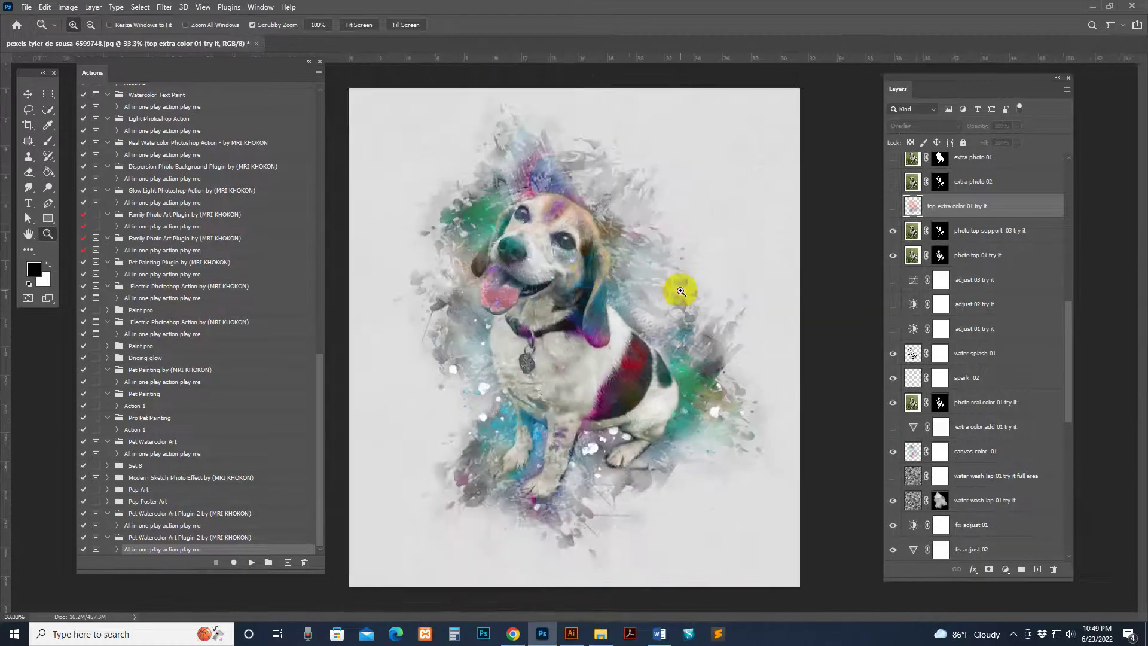
left_click(680, 291)
left_click_drag(679, 334, 742, 308)
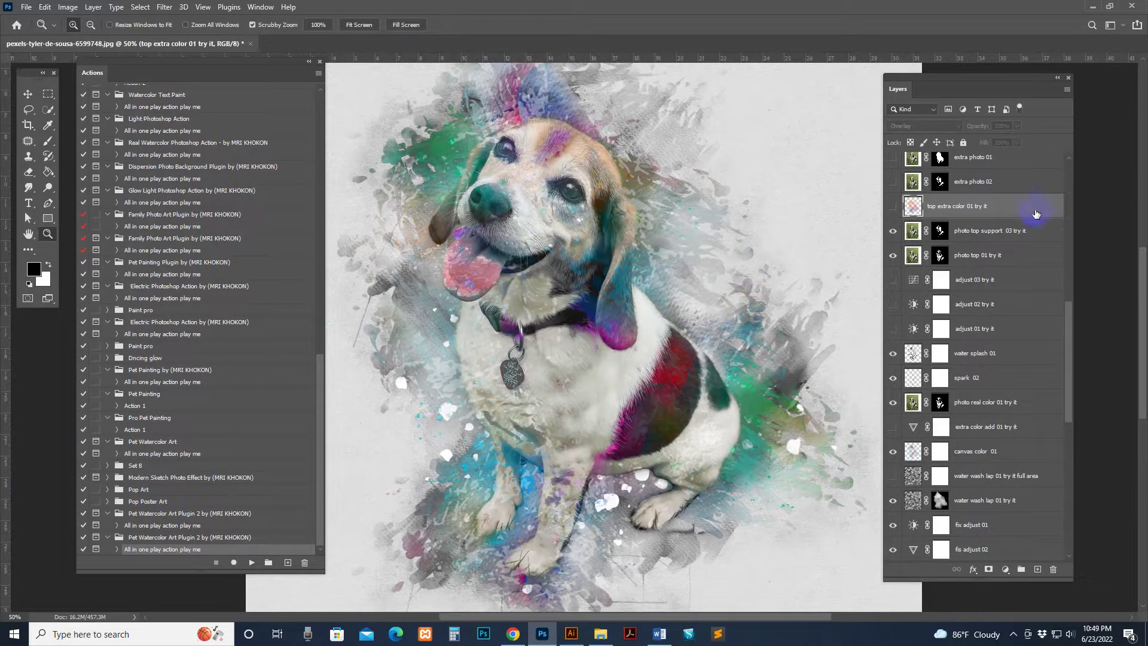
left_click_drag(1069, 355, 1063, 389)
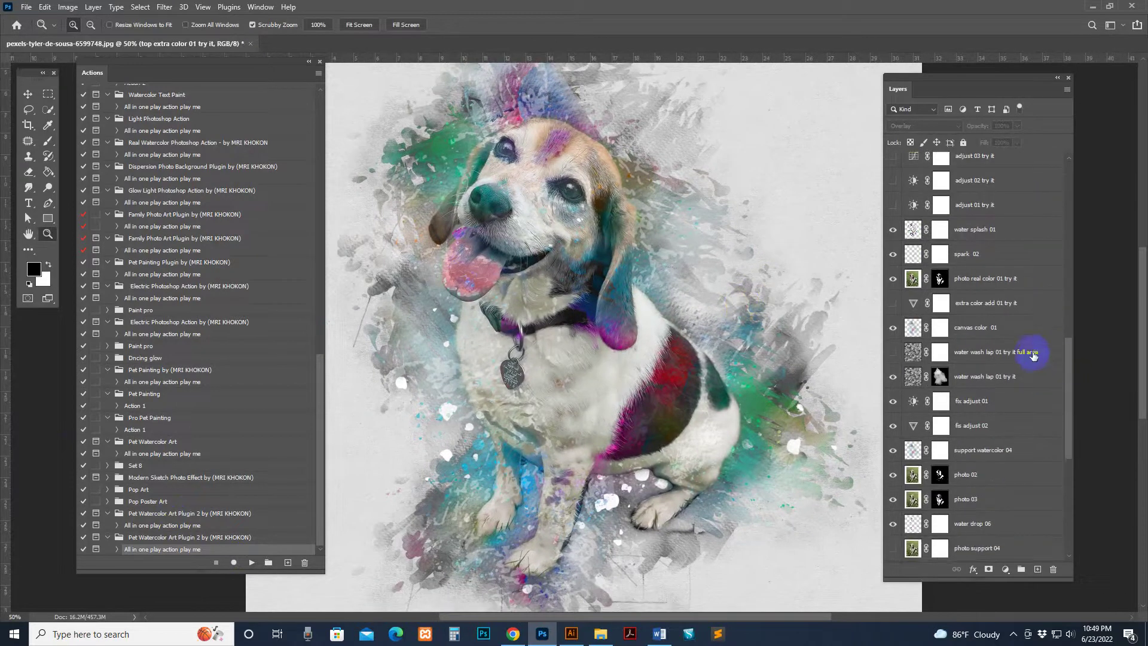
scroll(997, 363, "down", 3)
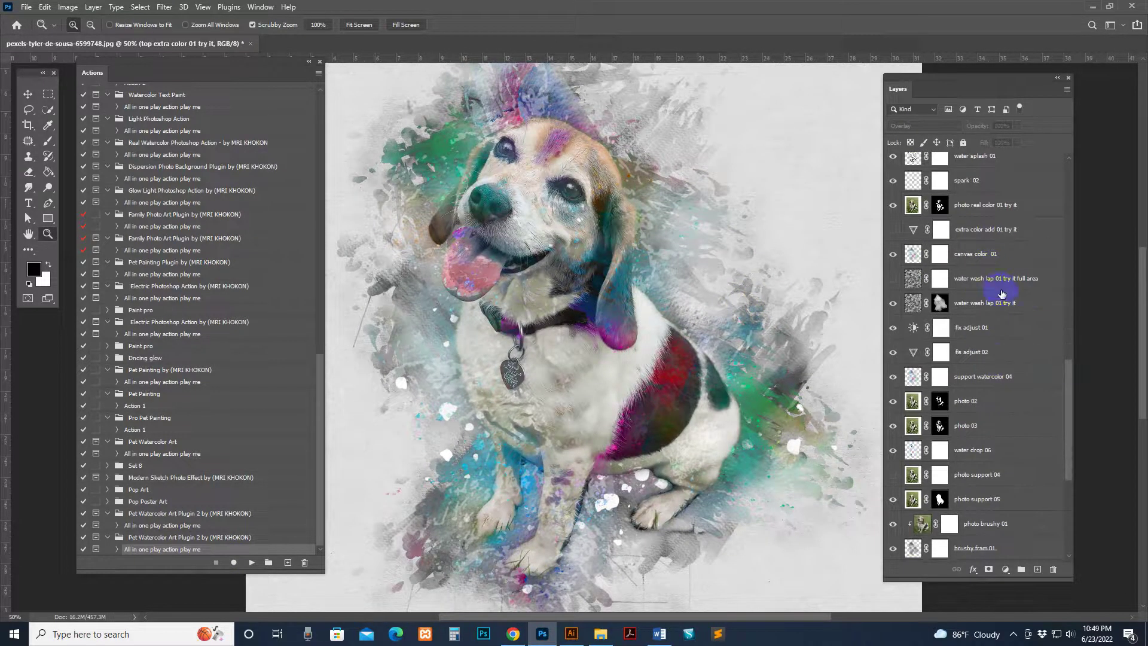
- Hide the water wash lap 01 try it layer and show the water wash lap 01 try it full area layer instead
left_click(1026, 311)
left_click_drag(651, 269, 696, 284)
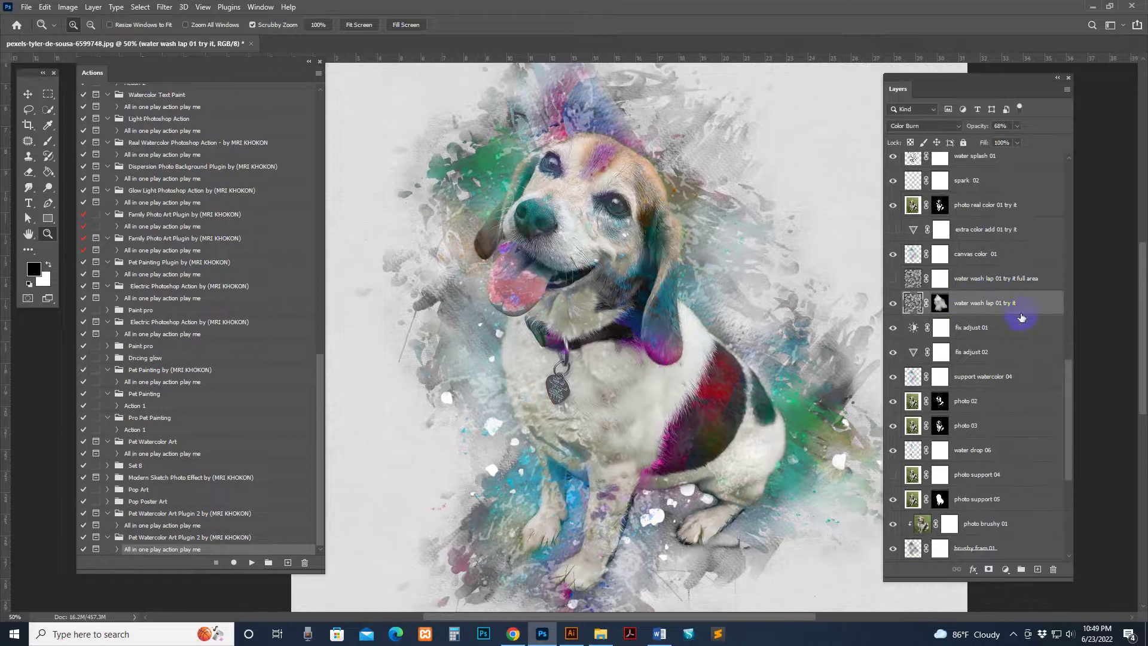
left_click(894, 303)
left_click(914, 281)
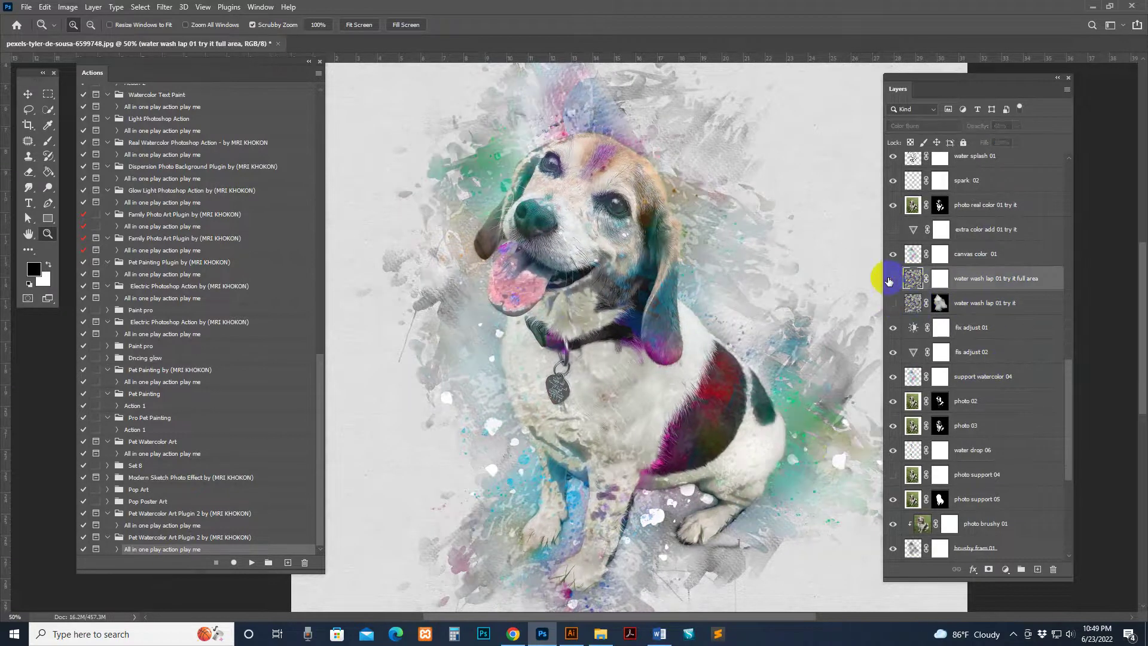
left_click(891, 279)
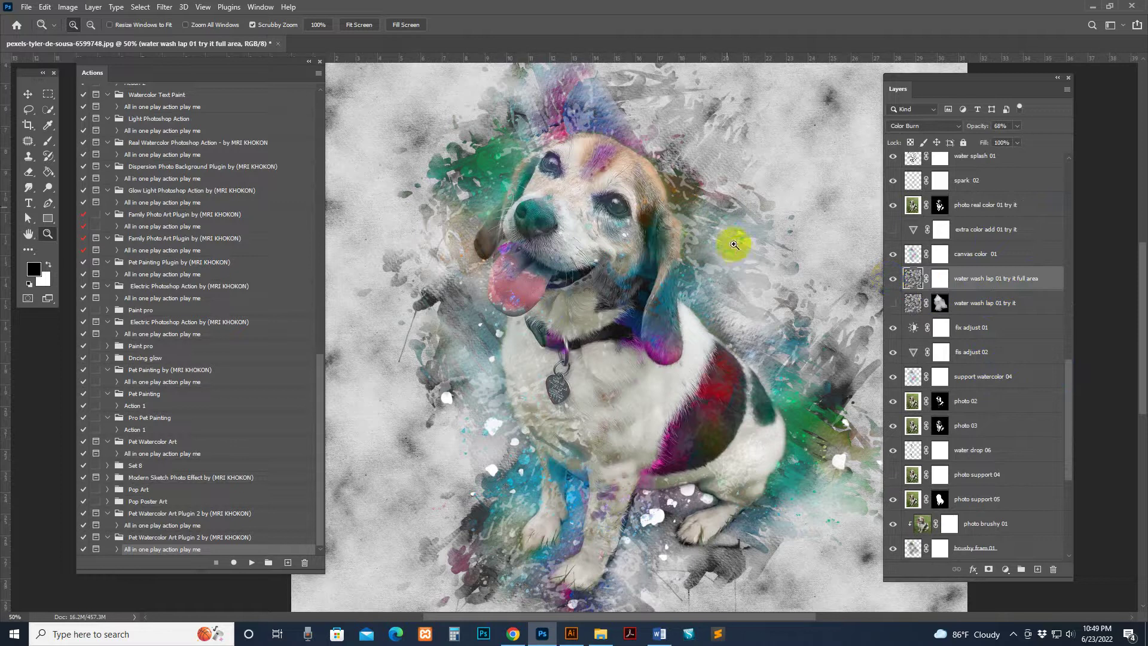
left_click(730, 243, "alt")
left_click(907, 284)
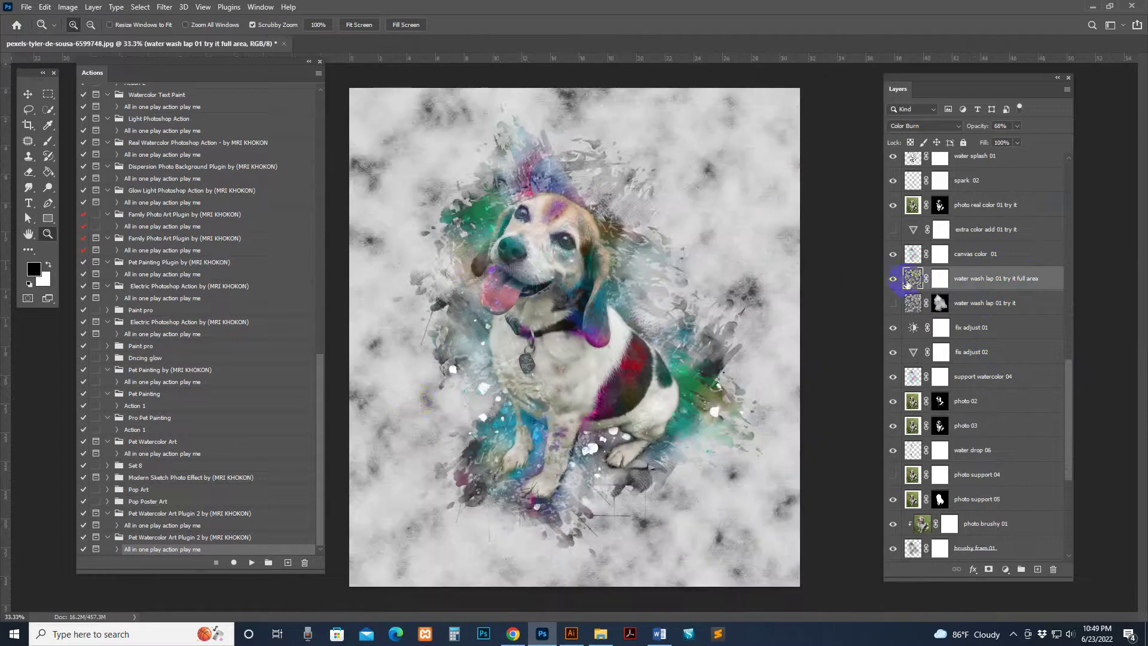
- Hide the full area water wash layer and show the water wash lap 01 try it layer again
left_click(893, 281)
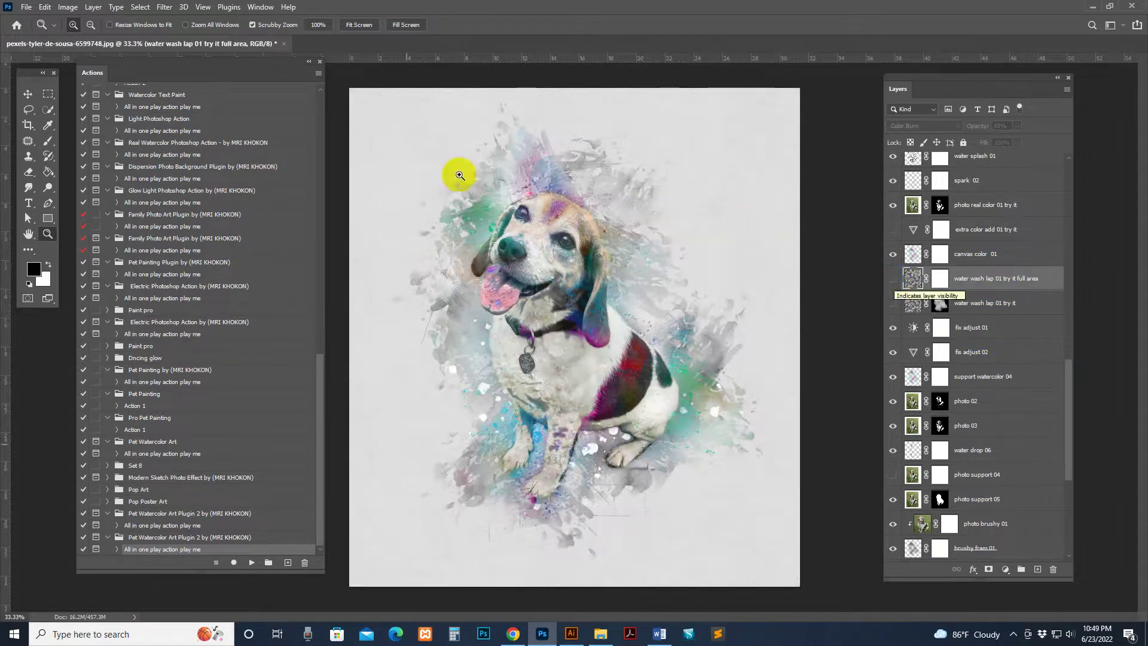
left_click(912, 304)
left_click(893, 305)
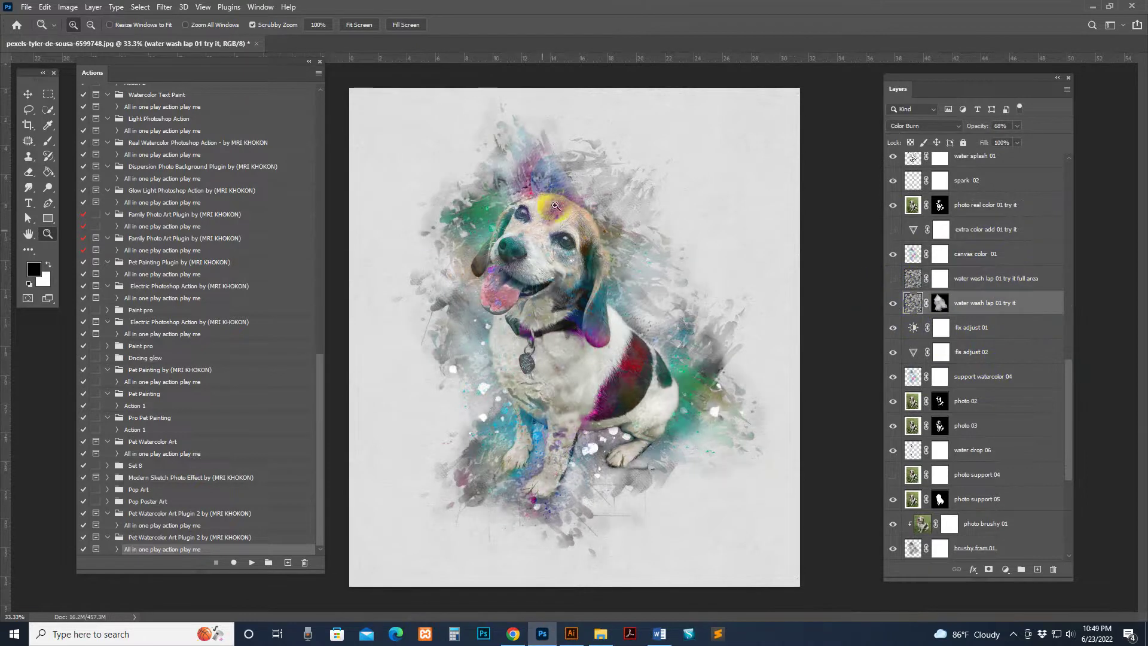
left_click(892, 303)
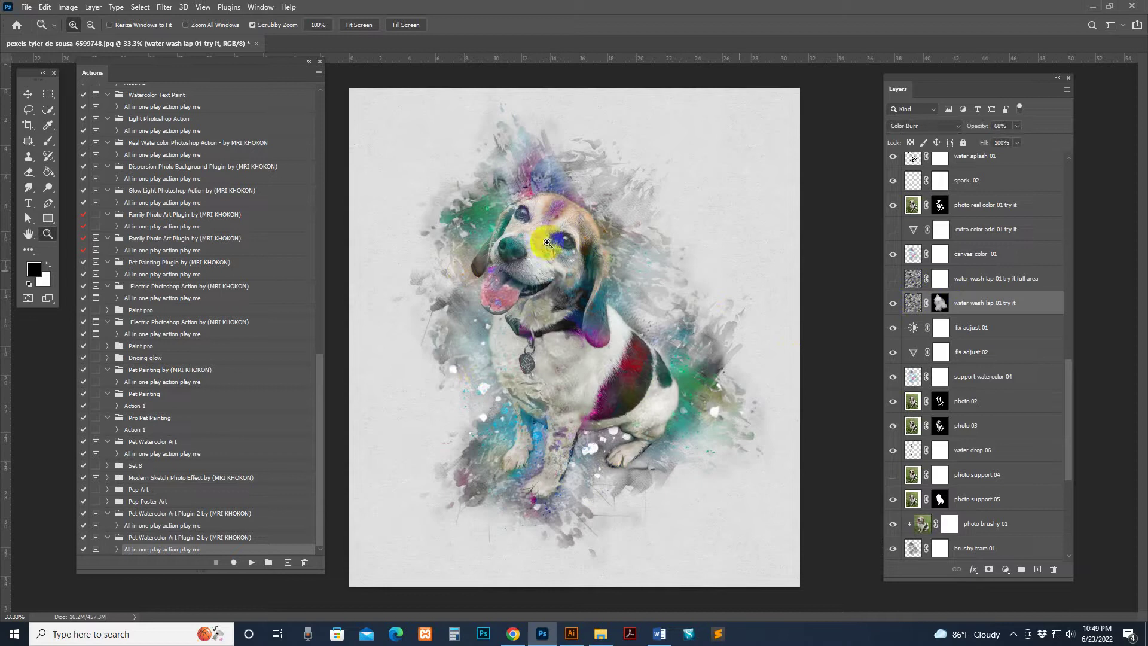
left_click(892, 303)
- Inspect the artwork close up together with the fix adjust 01 and fix adjust 02 layers
left_click(646, 356)
left_click_drag(756, 317, 832, 299)
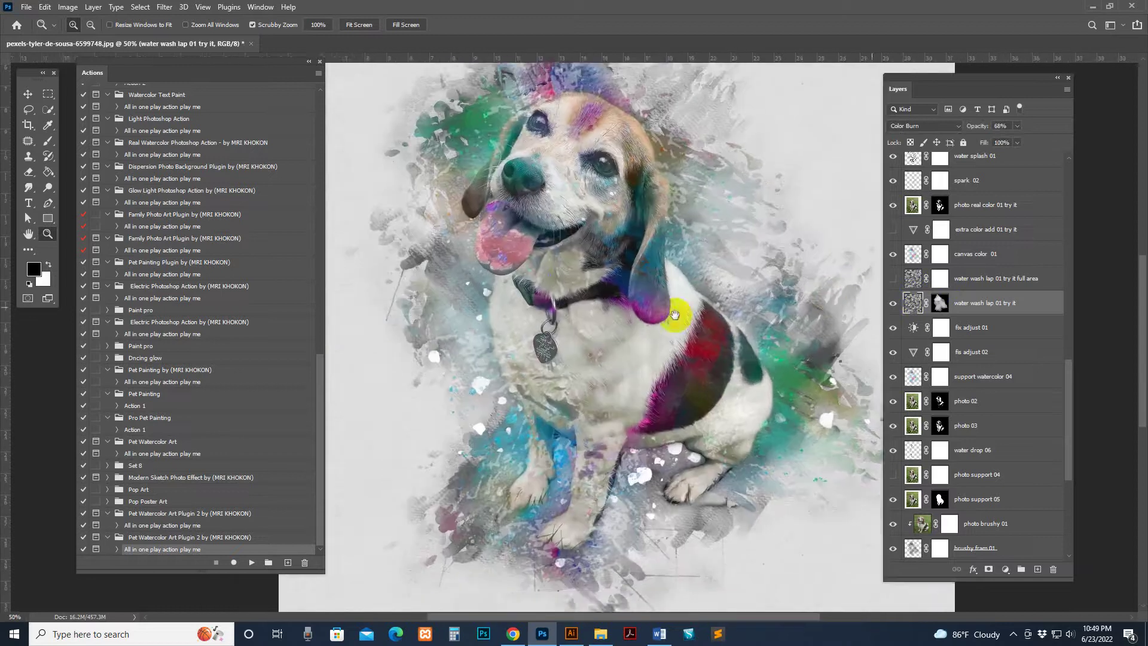
left_click_drag(710, 323, 768, 333)
left_click(921, 332)
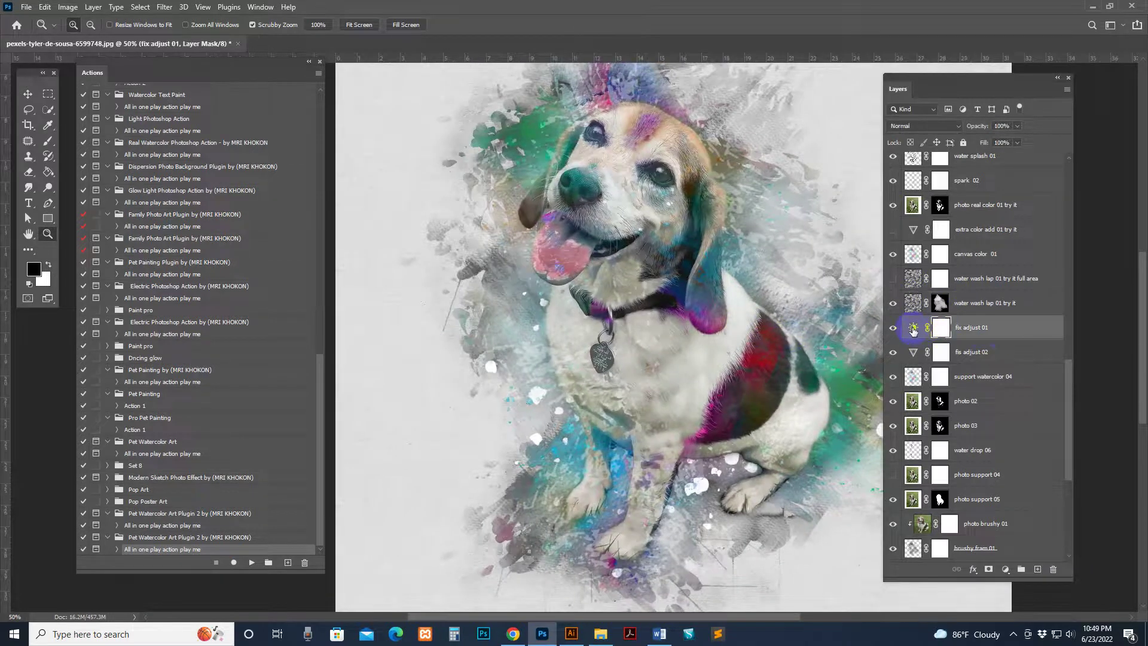
left_click_drag(724, 287, 661, 309)
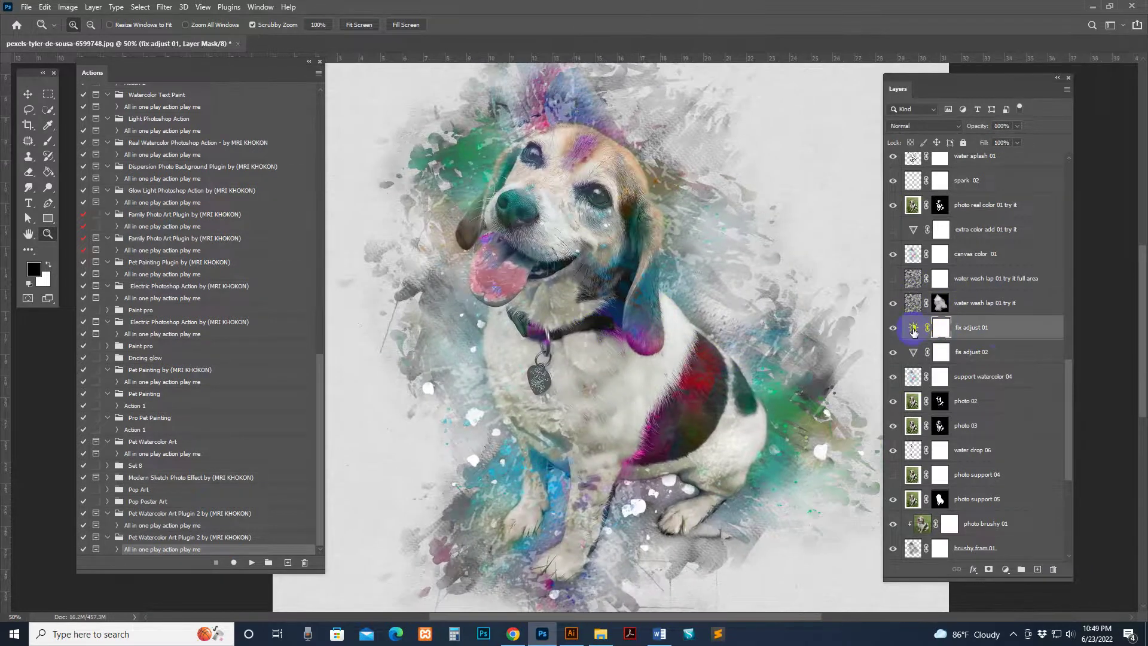
left_click(923, 353)
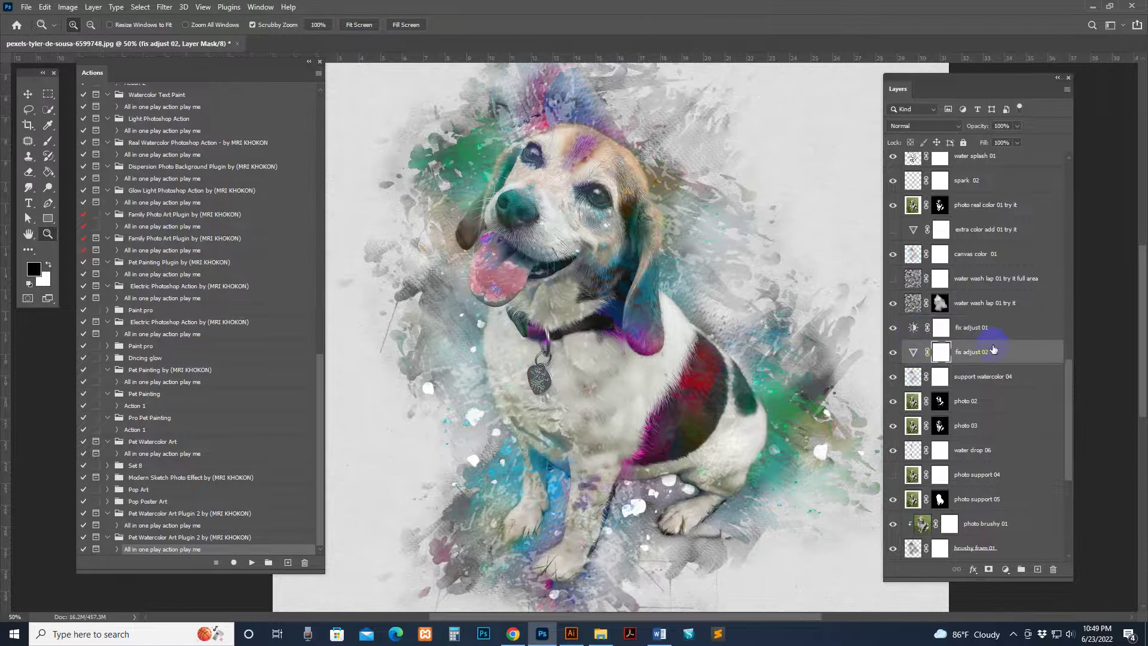
- Compare the artwork with the canvas color 01 layer hidden and shown
left_click(991, 257)
left_click(894, 256)
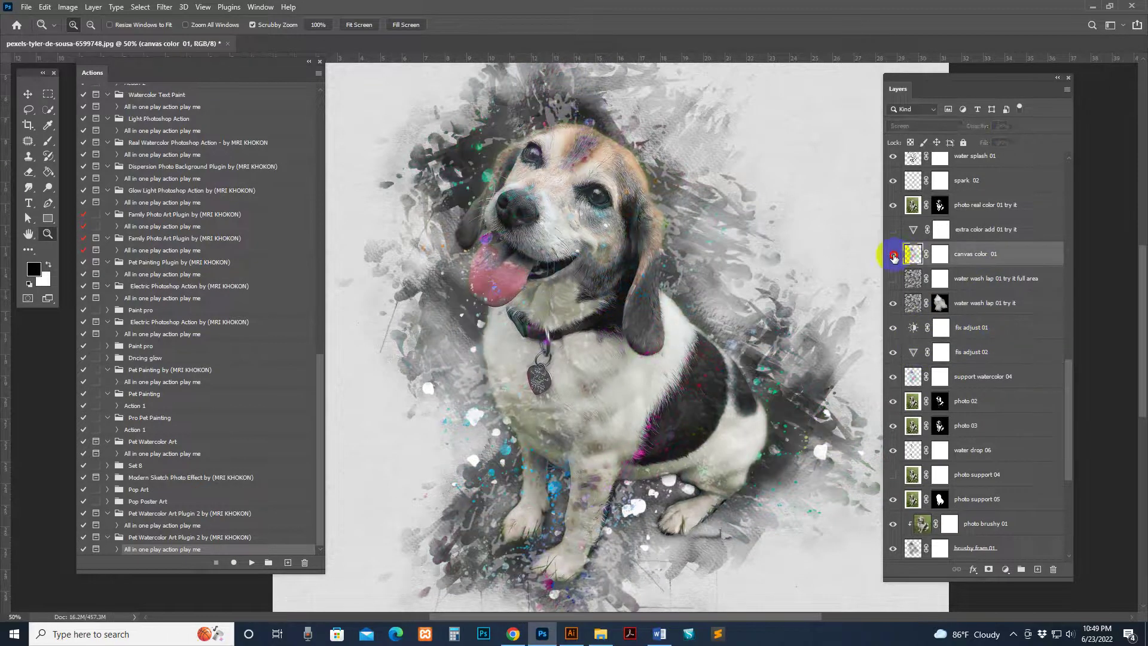
left_click(893, 256)
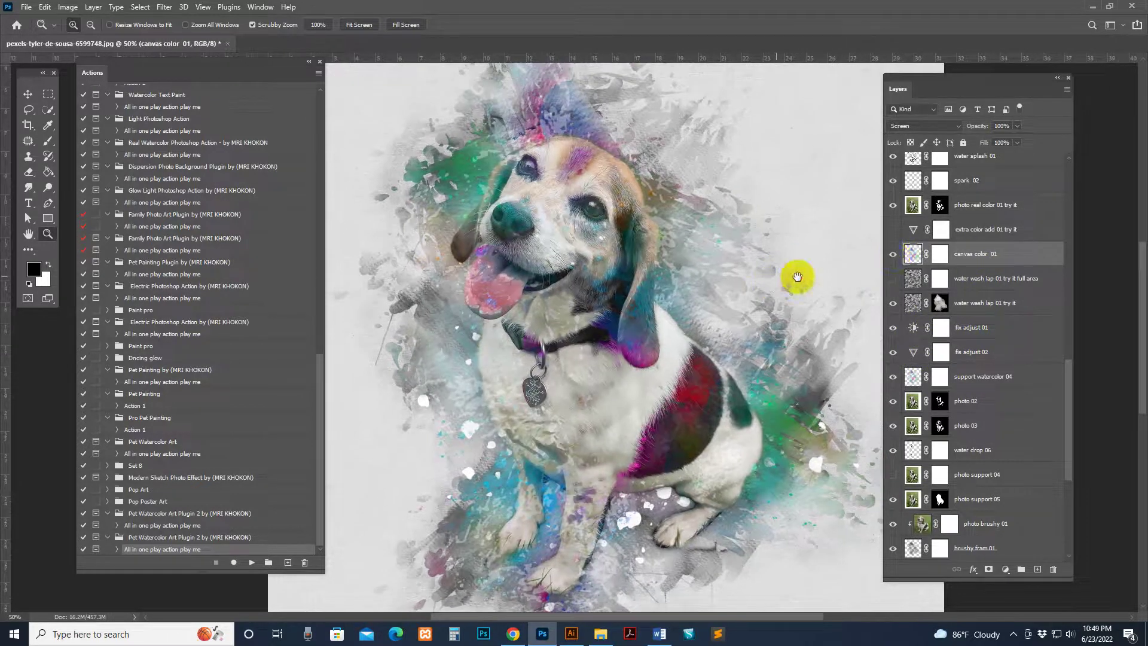
- Show the extra color add 01 try it layer to strengthen the artwork's colors
left_click(1020, 231)
left_click(894, 229)
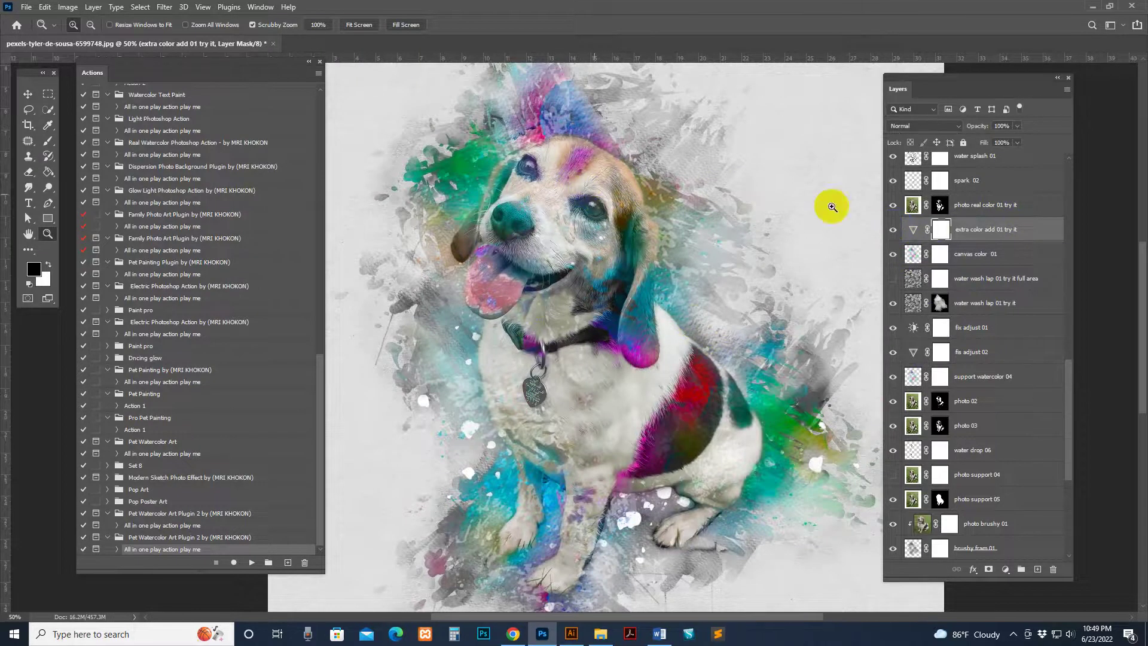
- Compare the artwork with the photo real color 01 try it and water splash 01 layers each hidden and shown
scroll(981, 277, "up", 3)
left_click(910, 286)
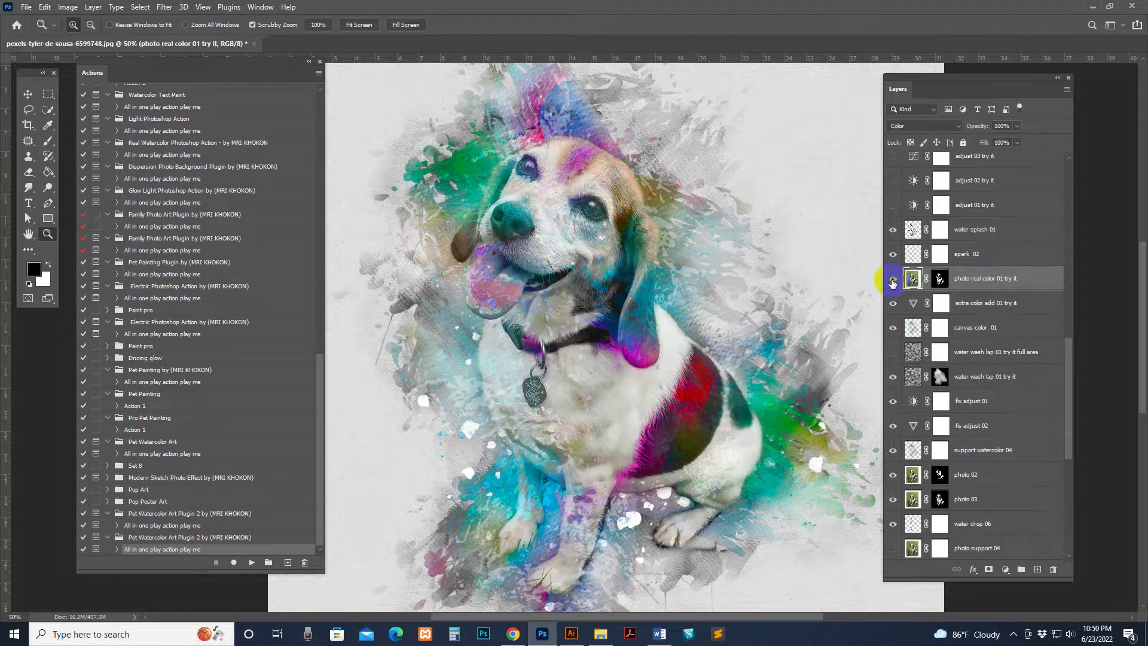
scroll(1005, 307, "up", 2)
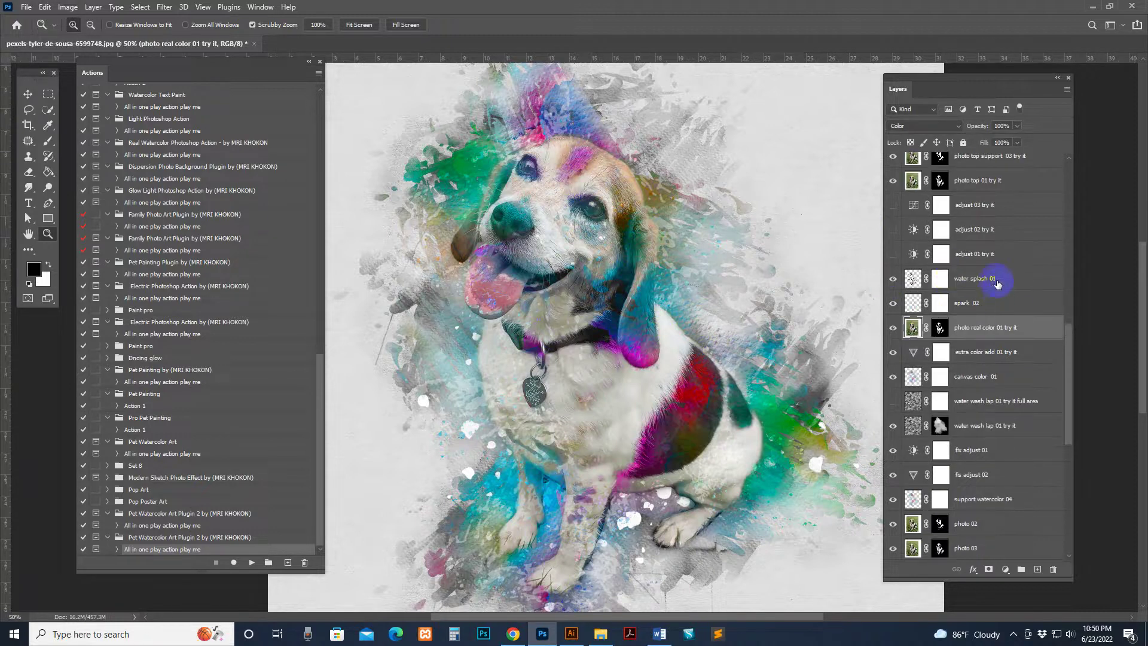
left_click(900, 281)
left_click(892, 279)
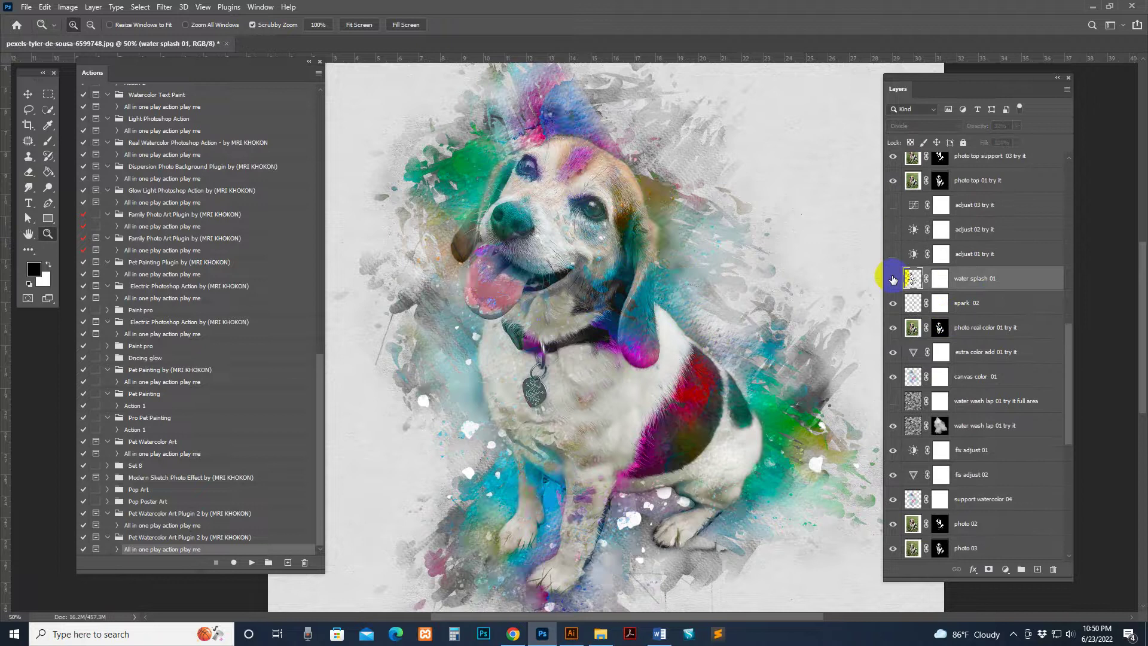
left_click(893, 279)
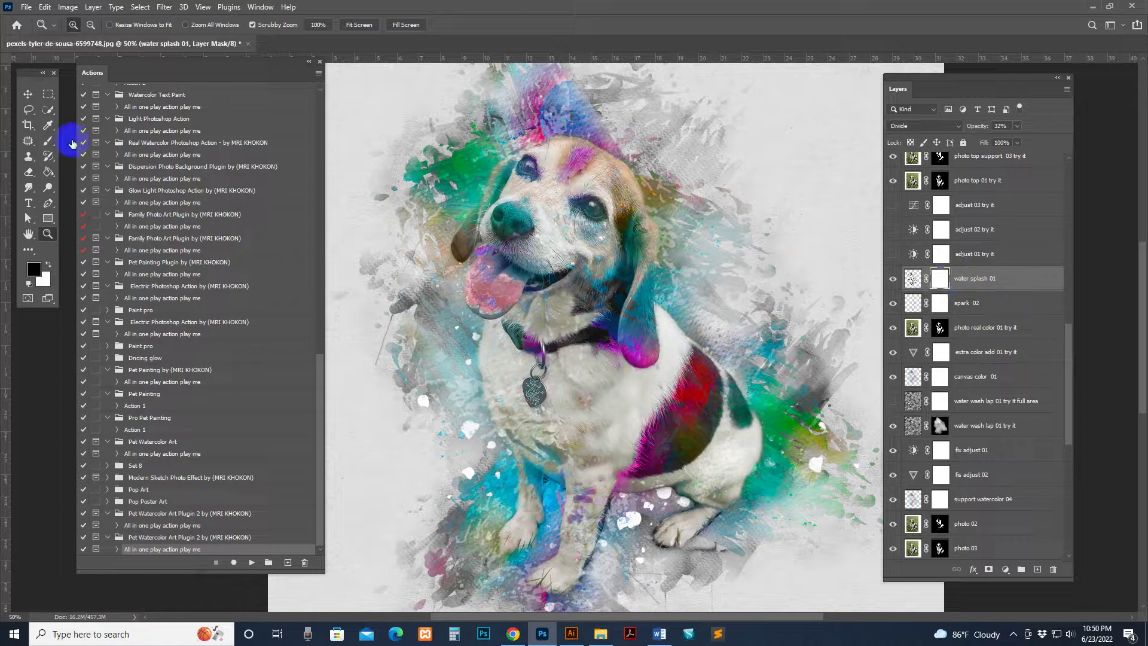
- Brush black on the water splash 01 layer mask over the dog's chest, and reduce the brush size to 175
left_click(46, 143)
mouse_move(553, 424)
left_mouse_down()
mouse_move(526, 378)
mouse_move(481, 371)
mouse_move(620, 454)
left_mouse_up()
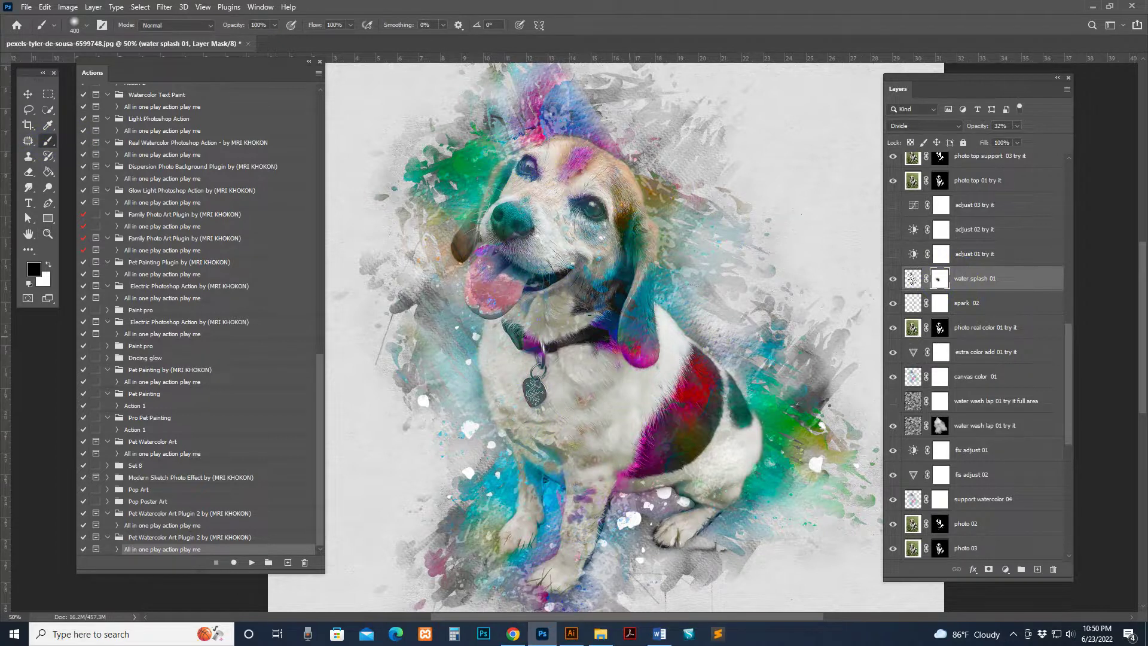
key("bracketleft")
key("bracketleft")
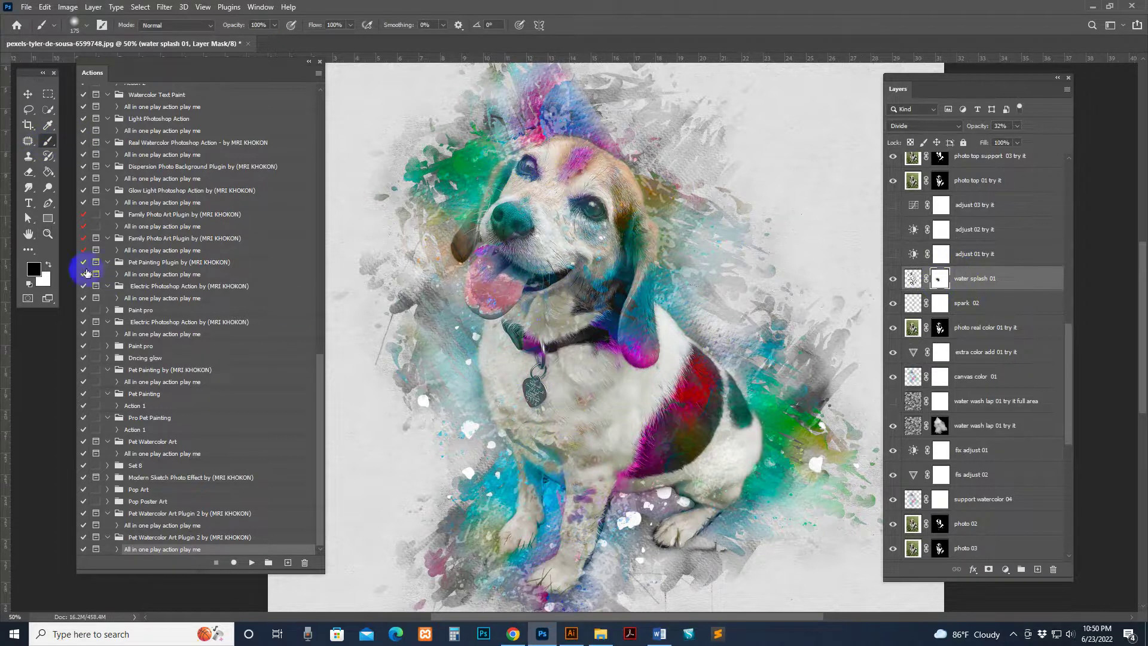
- Preview the adjust 01 try it and adjust 02 try it layers one at a time, hiding each again
left_click(1007, 254)
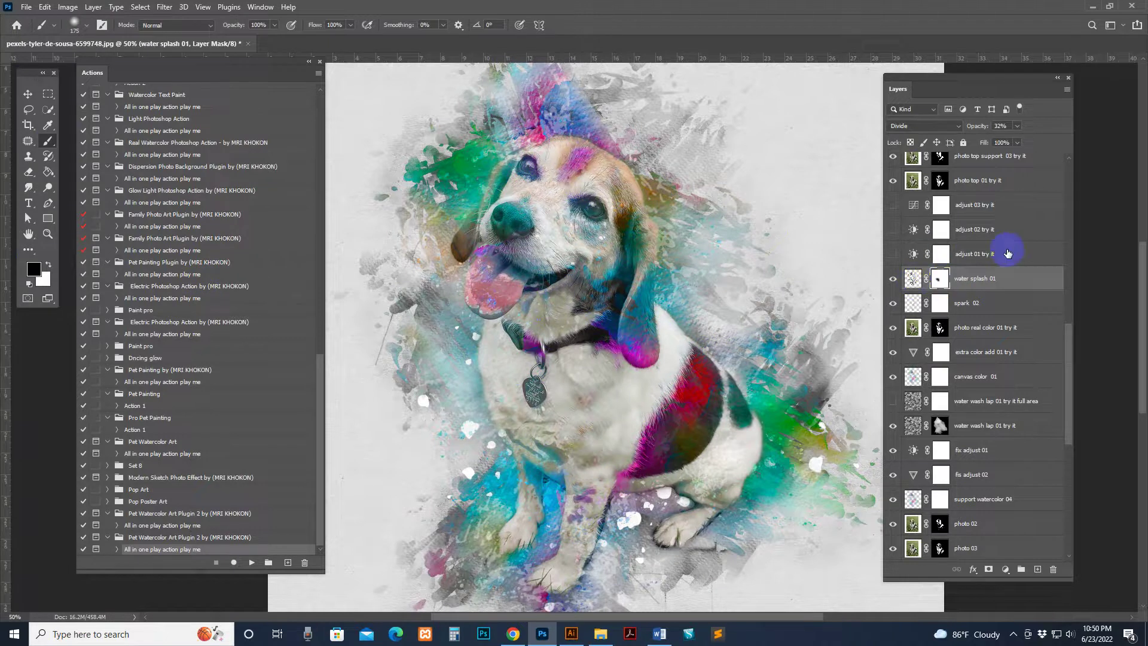
left_click(892, 254)
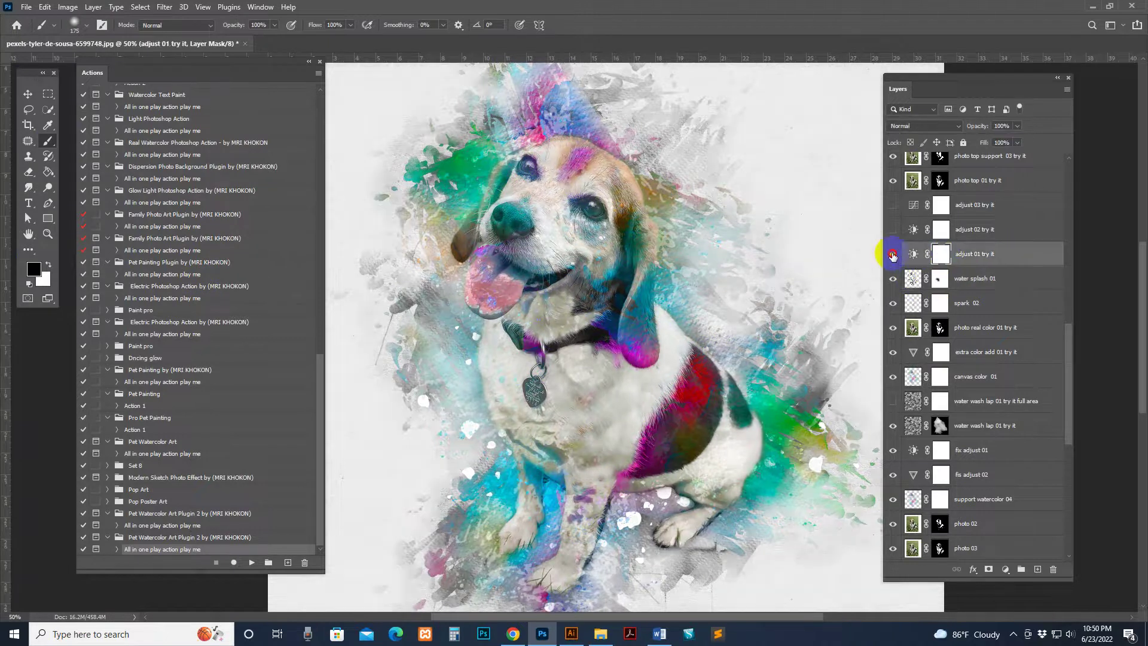
left_click(892, 256)
left_click(910, 231)
left_click(895, 231)
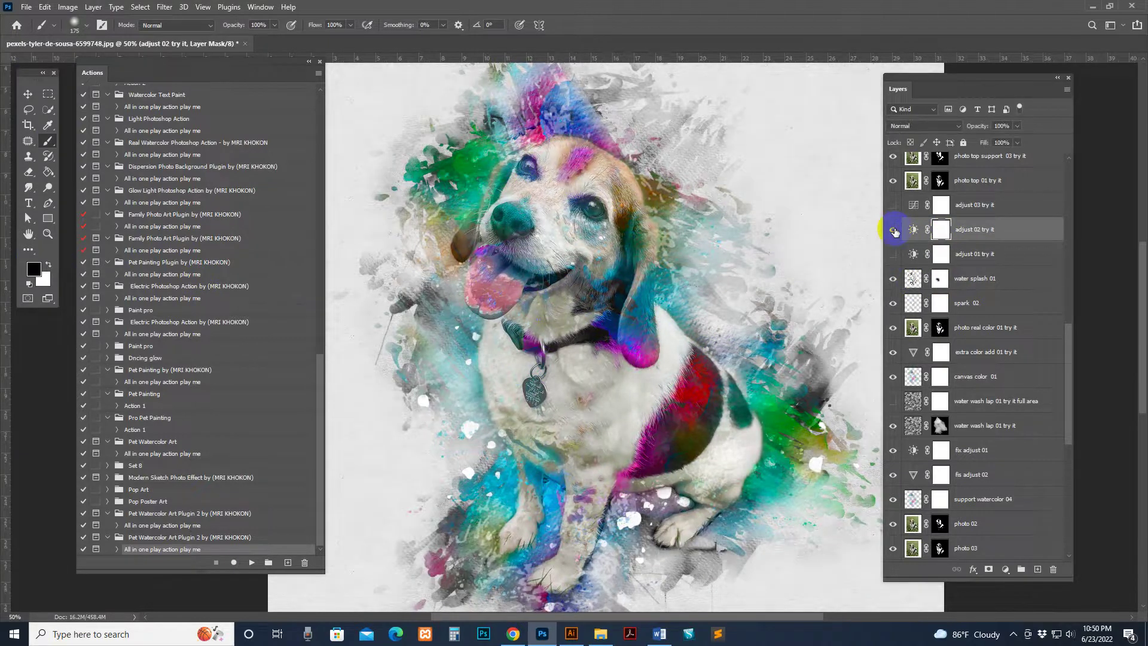
left_click(893, 230)
- Show the adjust 01 try it layer, set its brightness to 41 and slightly raise its contrast
left_click(902, 256)
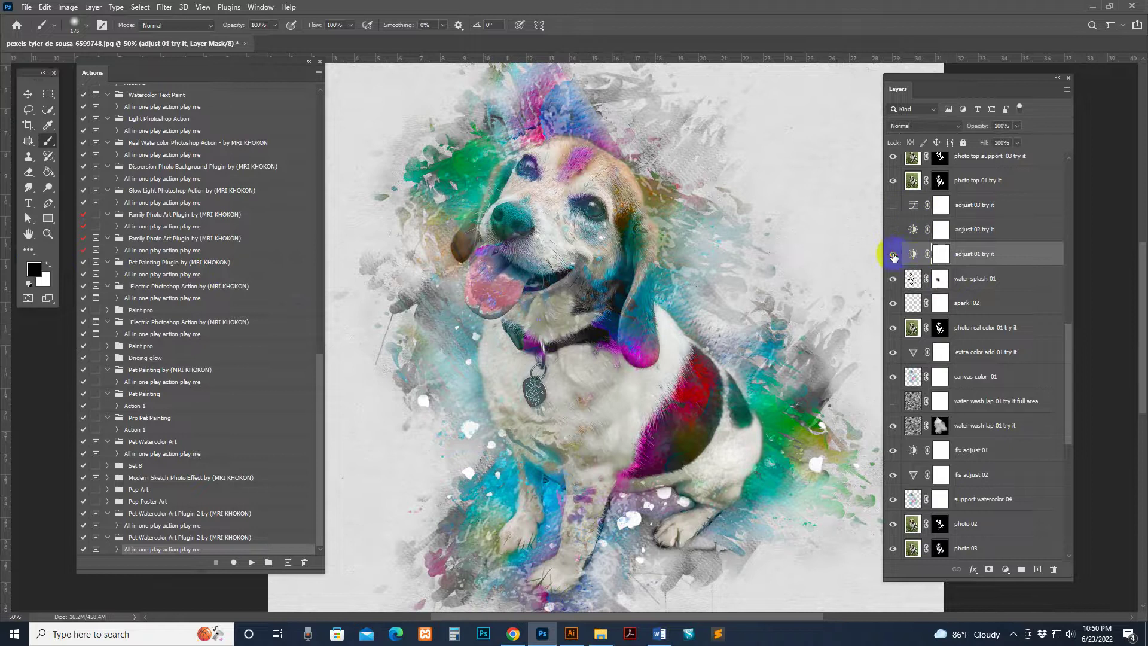
left_click(893, 256)
double_click(910, 254)
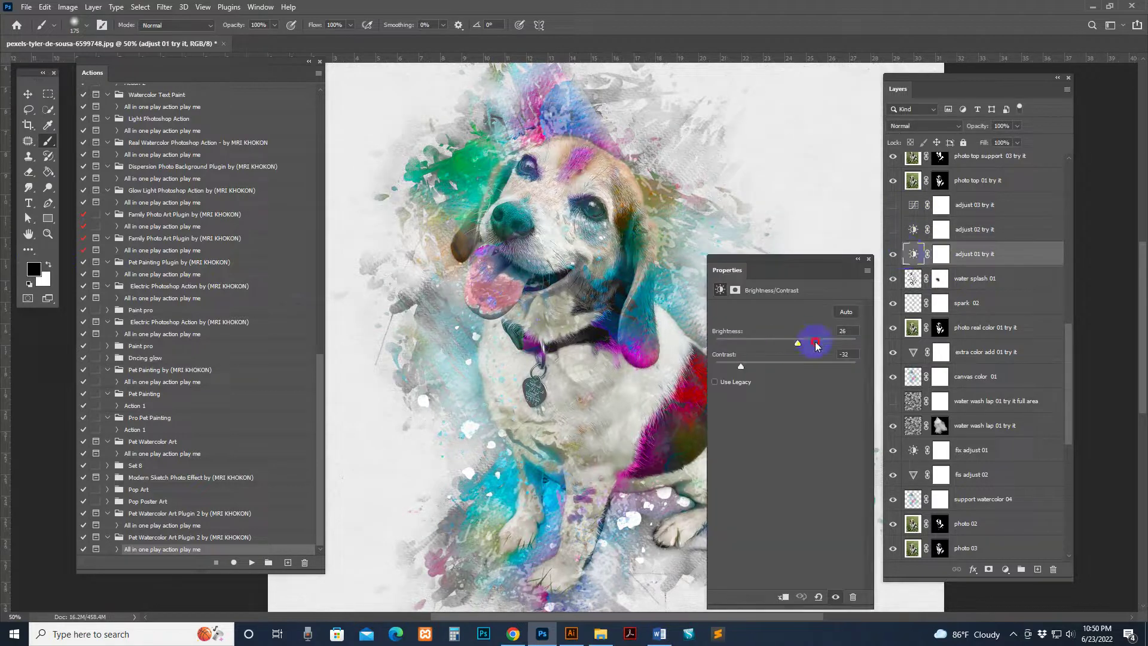
mouse_move(817, 346)
left_mouse_down()
mouse_move(838, 345)
mouse_move(804, 345)
left_mouse_up()
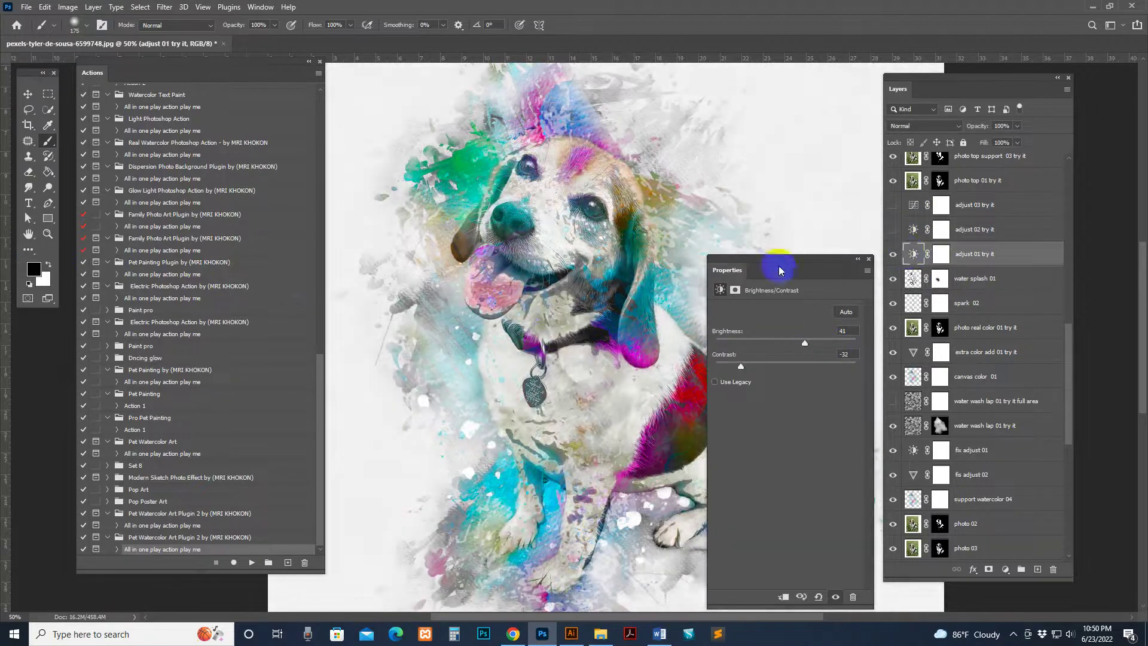
left_click_drag(781, 264, 860, 267)
left_click_drag(855, 368, 825, 366)
left_click(946, 263)
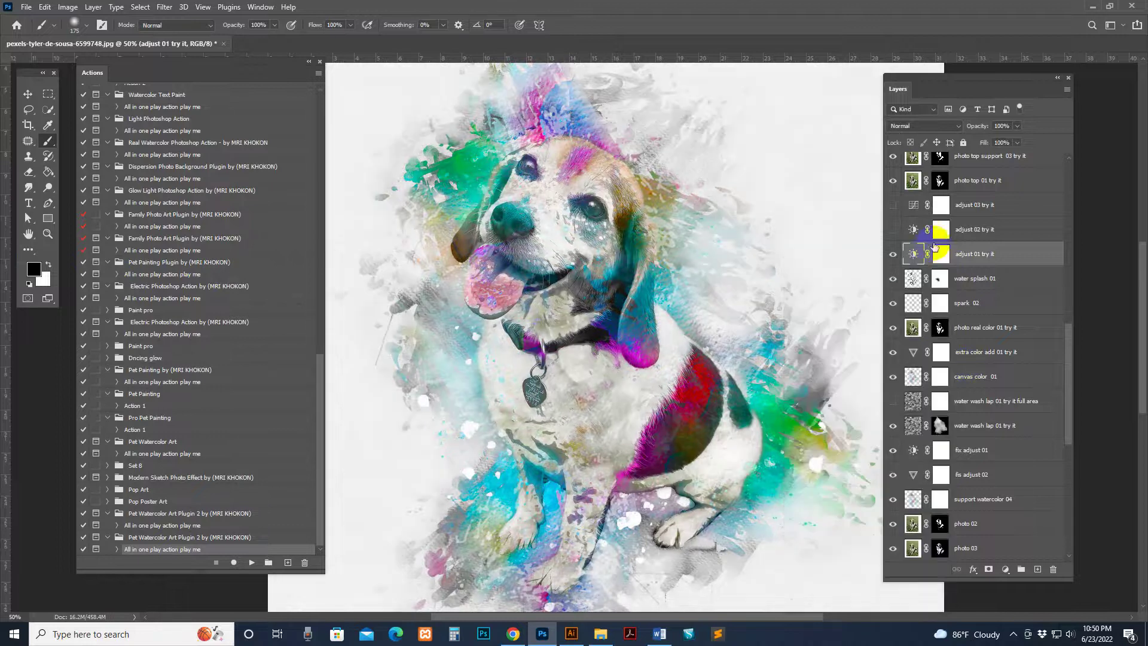
- Preview the adjust 03 try it layer, and compare the artwork with photo top support 03 try it hidden and shown
scroll(957, 254, "up", 4)
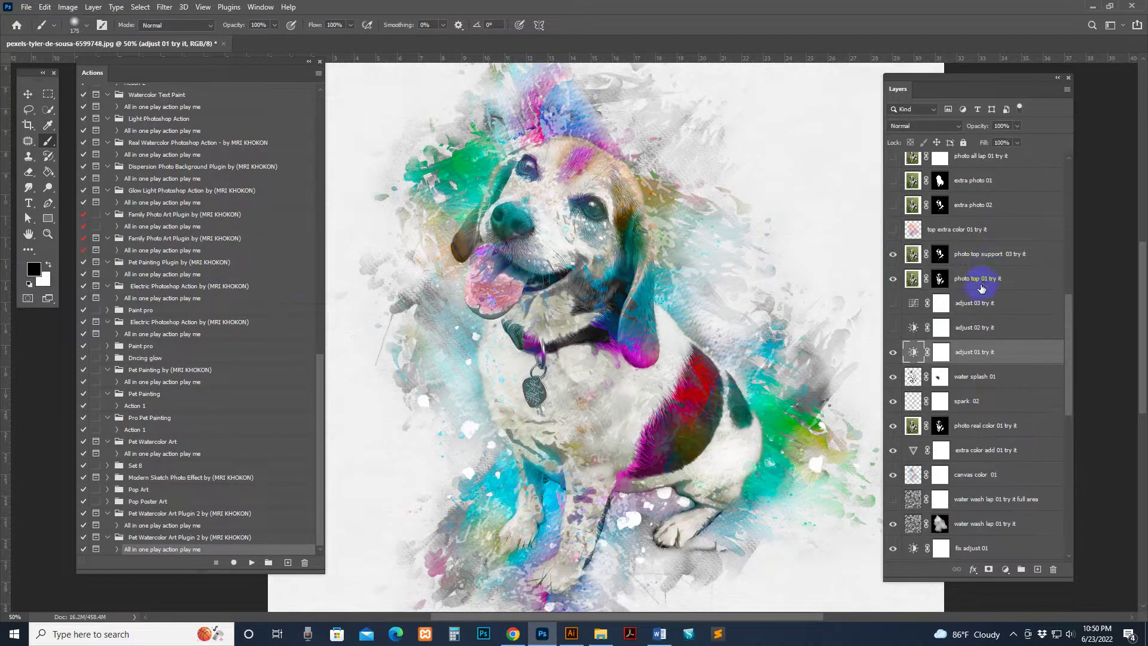
left_click(940, 303)
left_click(893, 304)
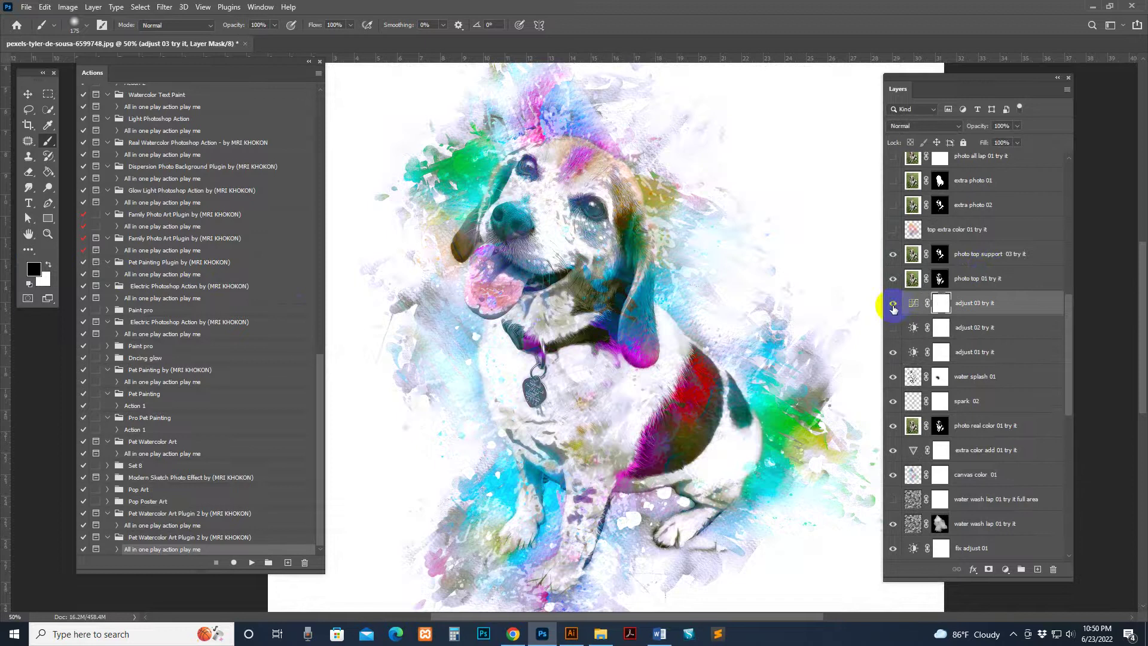
left_click(893, 306)
left_click(999, 253)
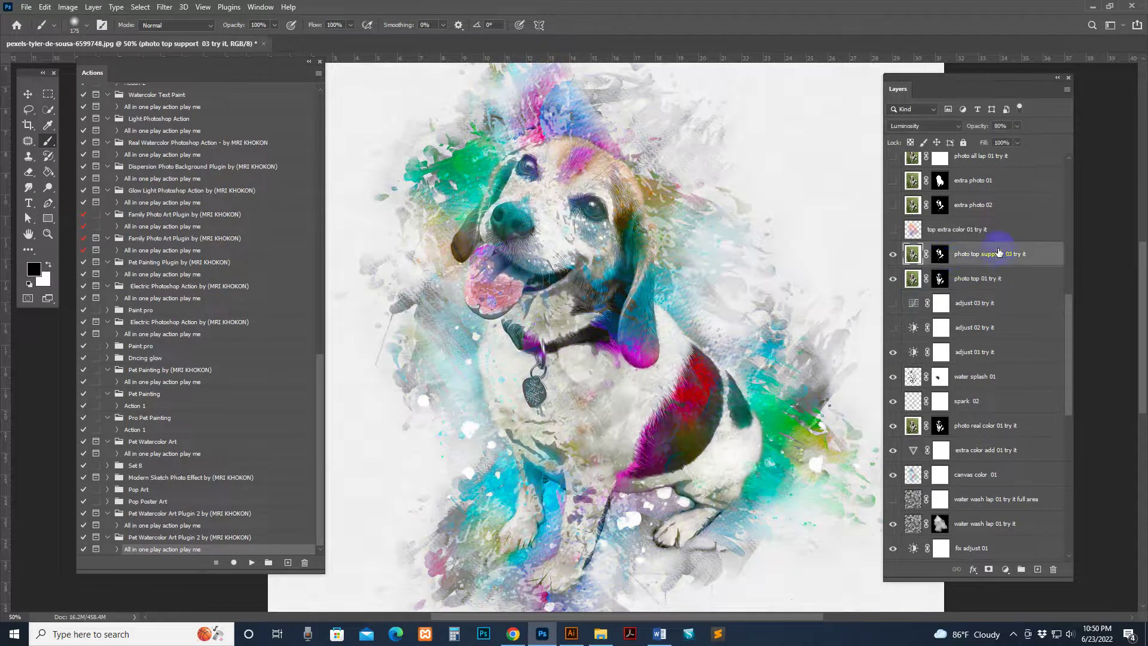
left_click(893, 255)
left_click(892, 255)
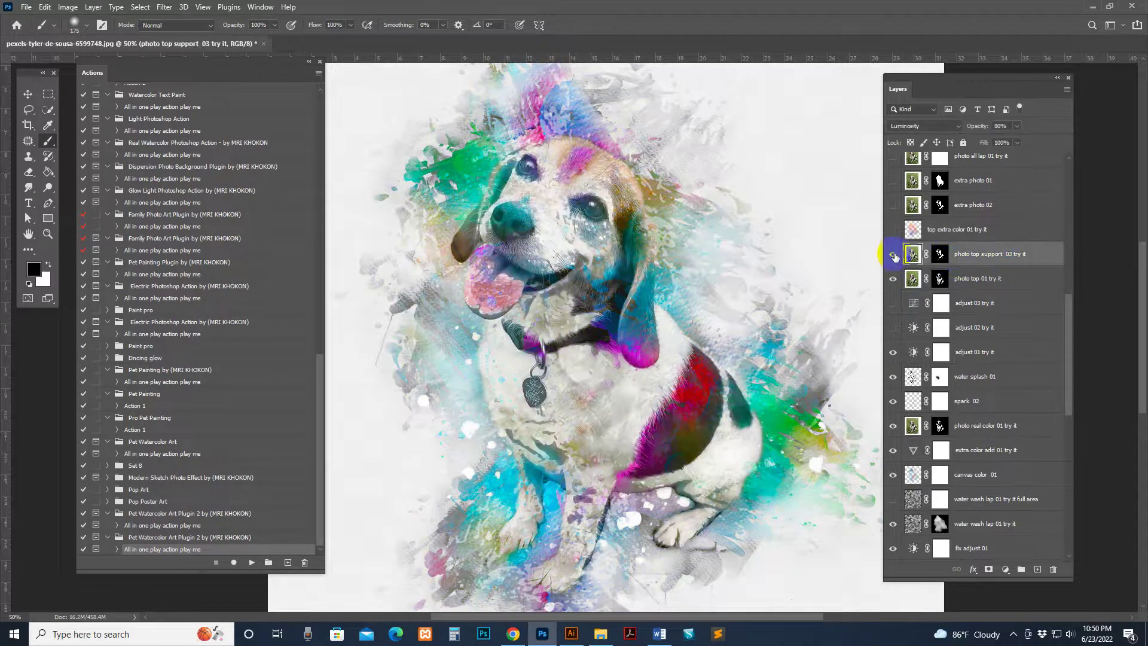
- Preview the top extra color 01 try it layer's effect on the artwork, and hide it again
left_click(985, 236)
left_click(893, 231)
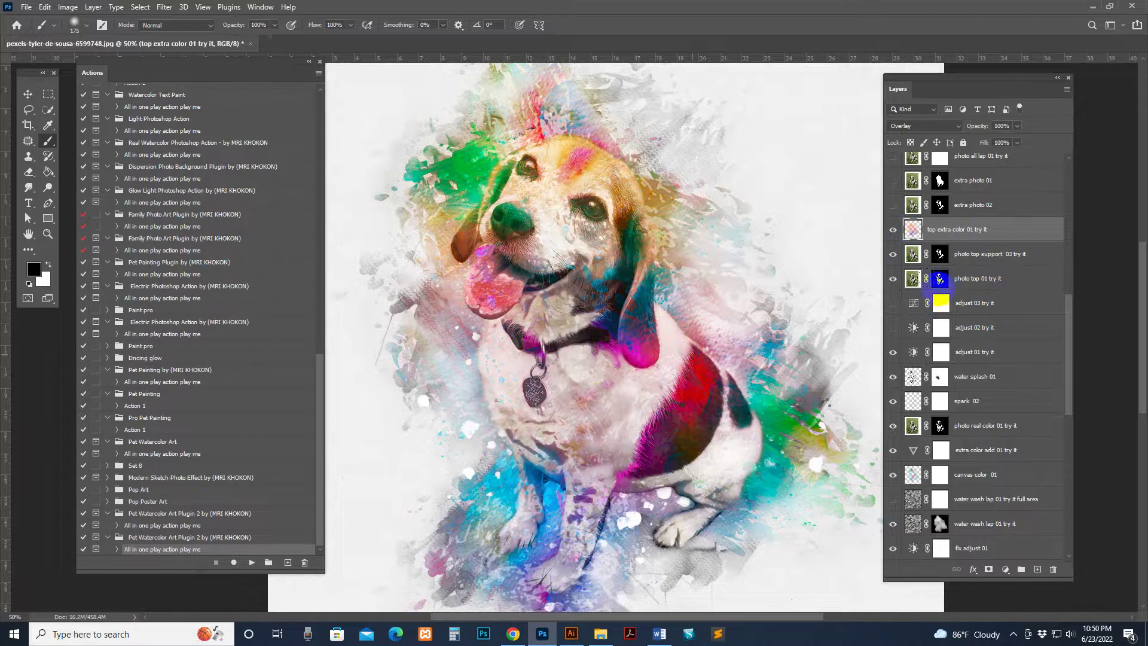
left_click(893, 231)
left_click(894, 231)
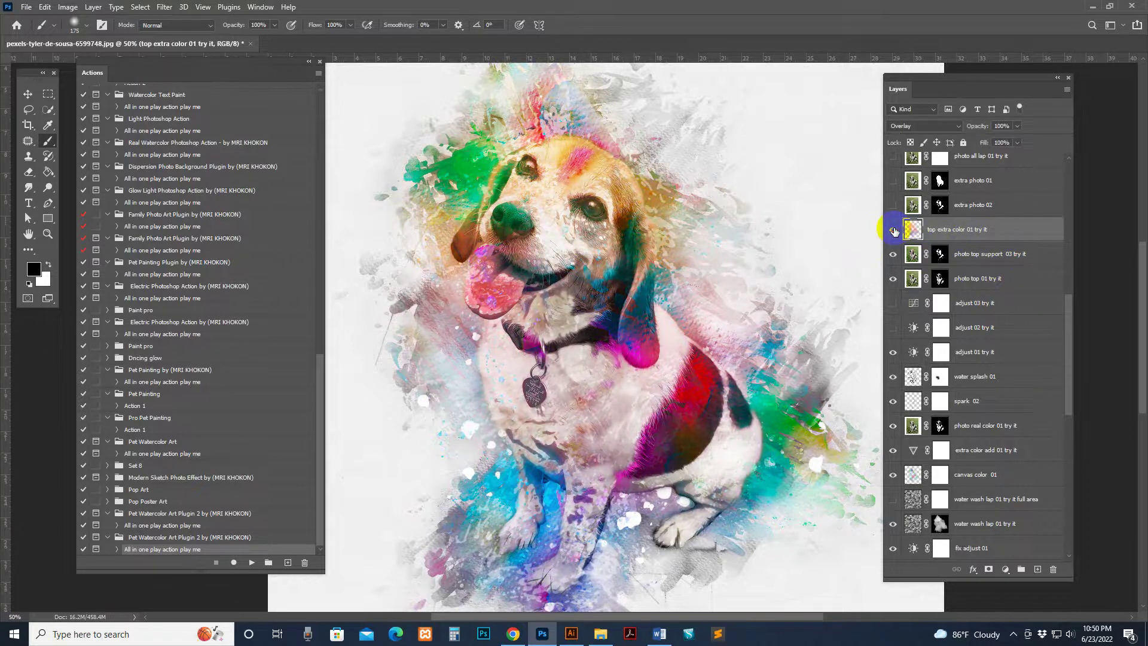
left_click(893, 230)
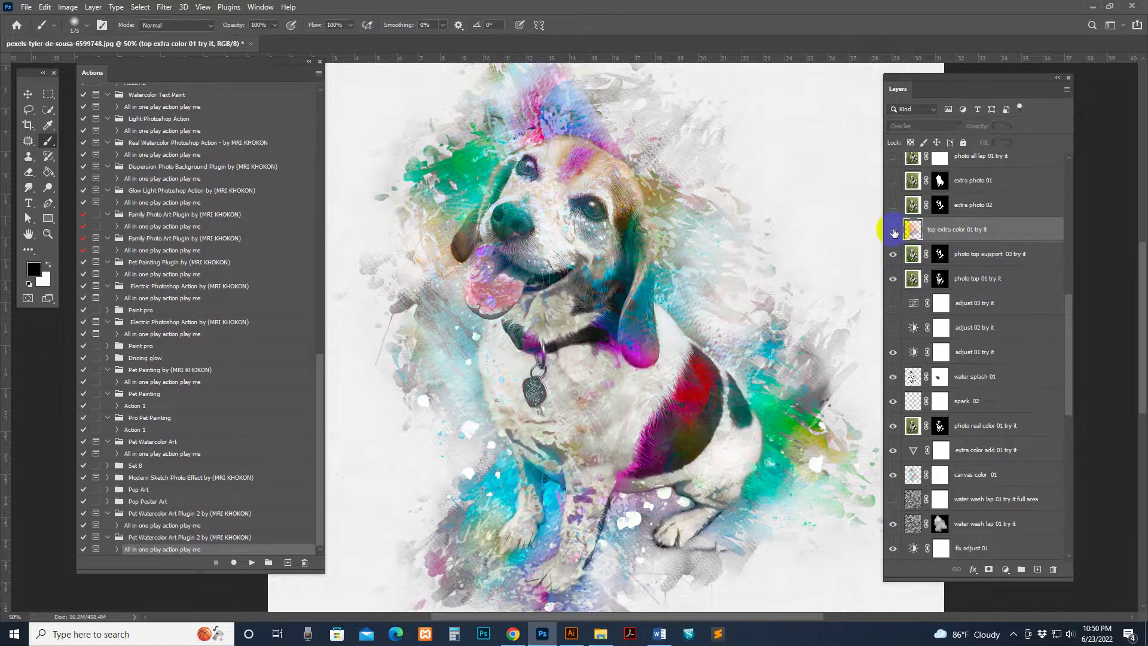
- Compare the artwork with the extra photo 02 layer shown and hidden, leaving the layer hidden
left_click(910, 207)
left_click(892, 206)
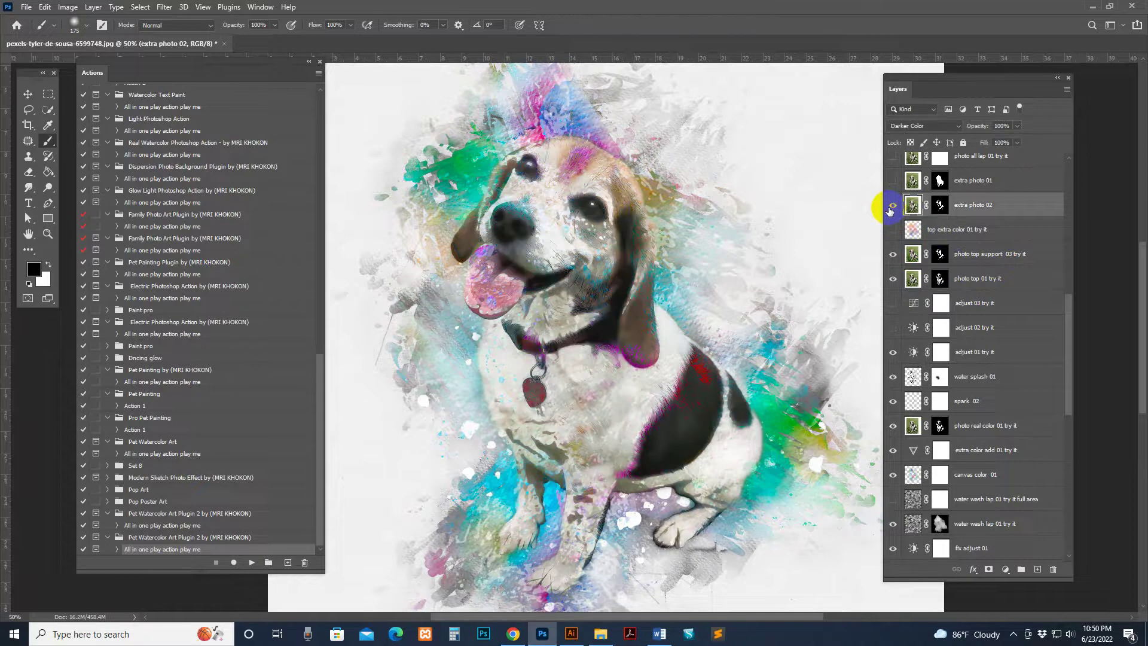
left_click(892, 206)
left_click(892, 206)
left_click(889, 209)
left_click(890, 209)
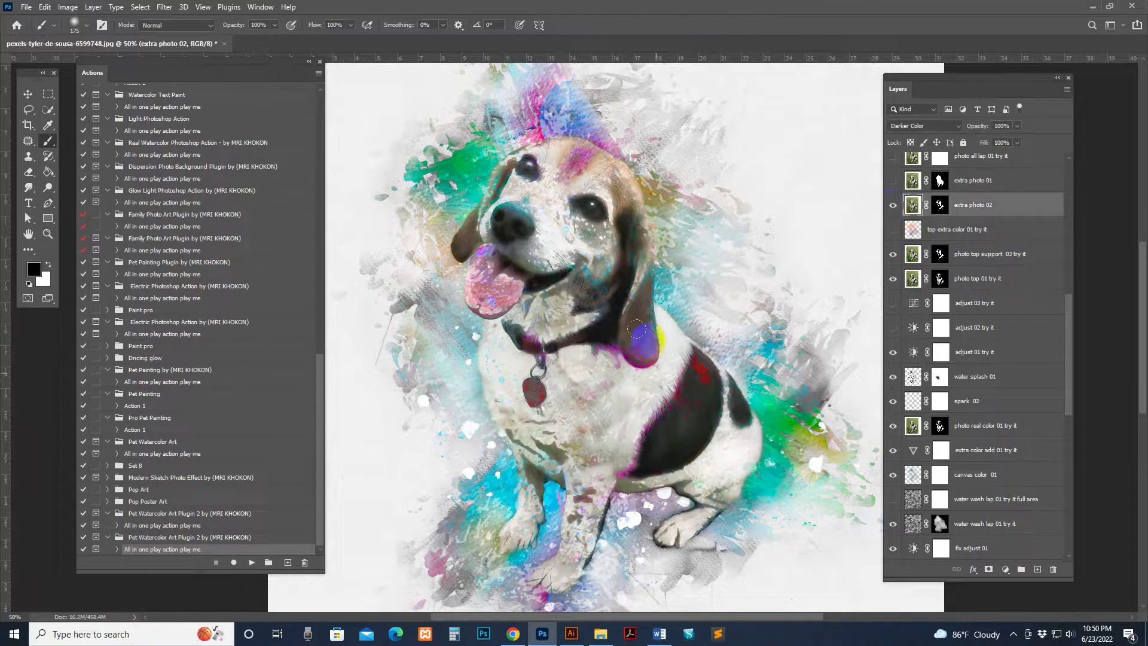
left_click(893, 204)
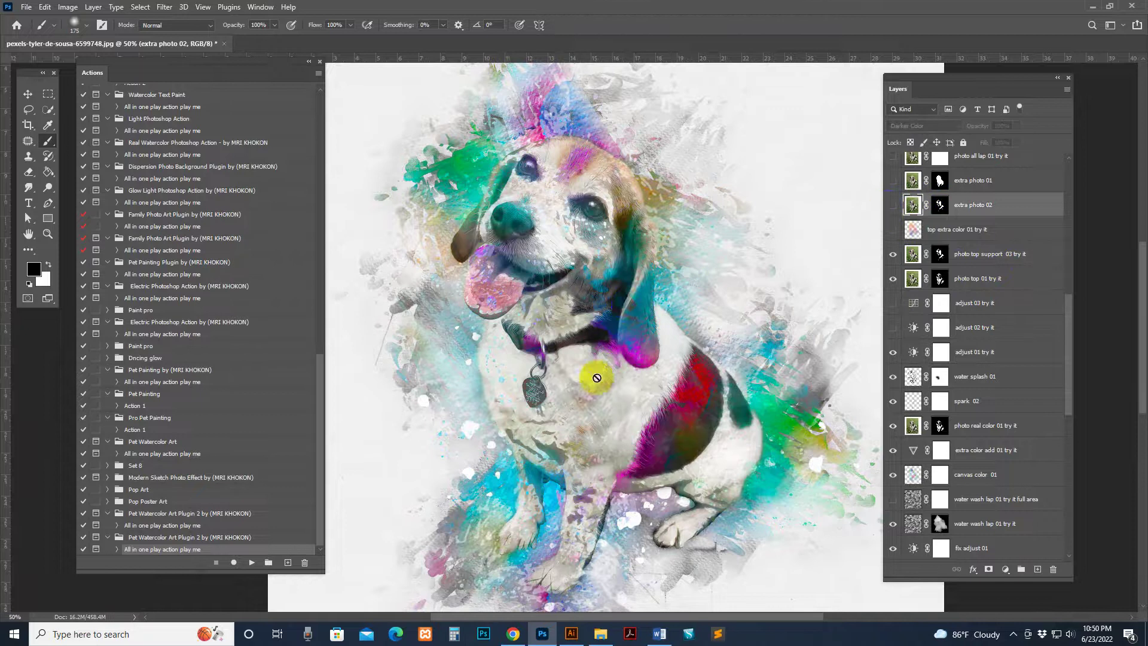
left_click(893, 207)
left_click(892, 206)
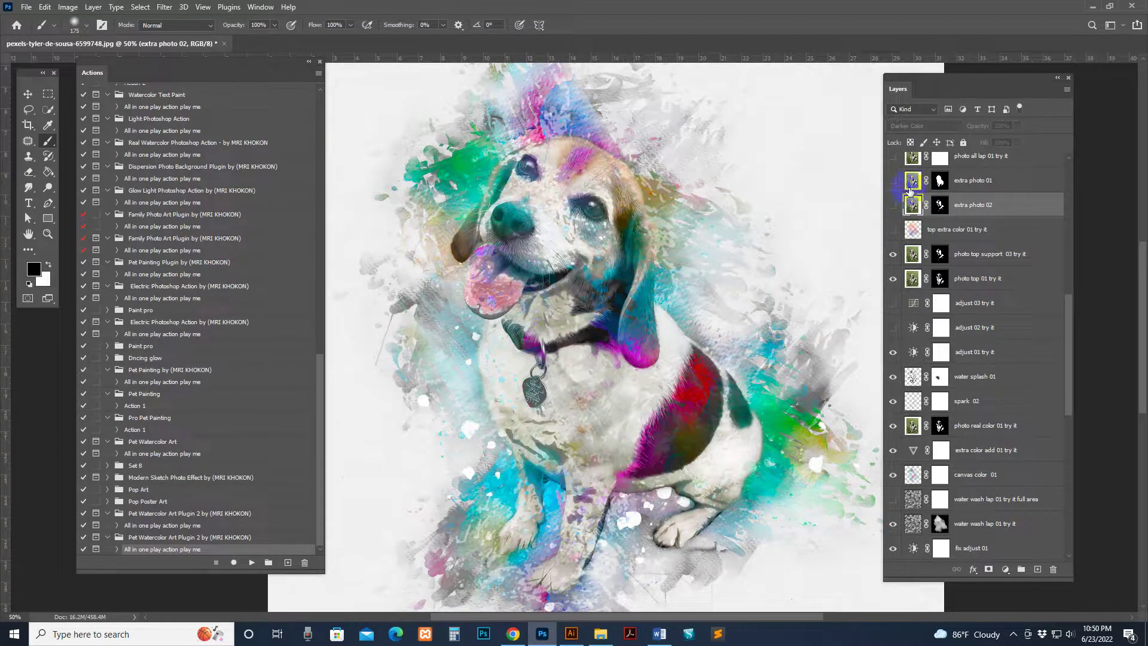
- Show extra photo 01, brush black on its mask over parts of the dog's body and ear, and hide the layer
left_click(911, 181)
left_click(893, 180)
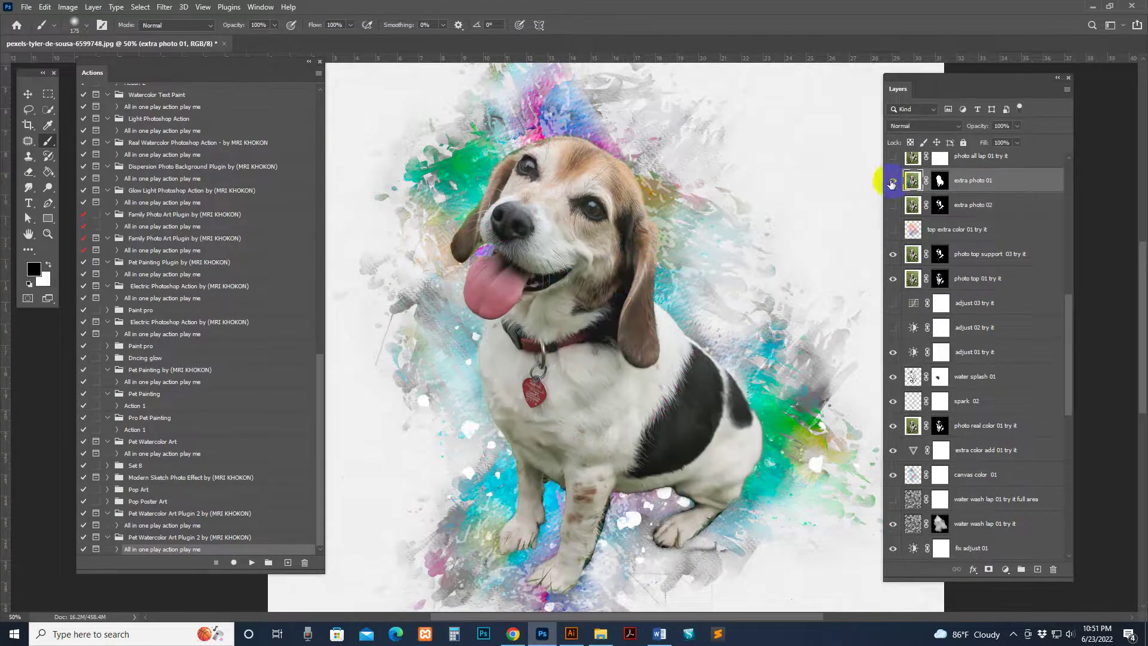
scroll(983, 287, "up", 3)
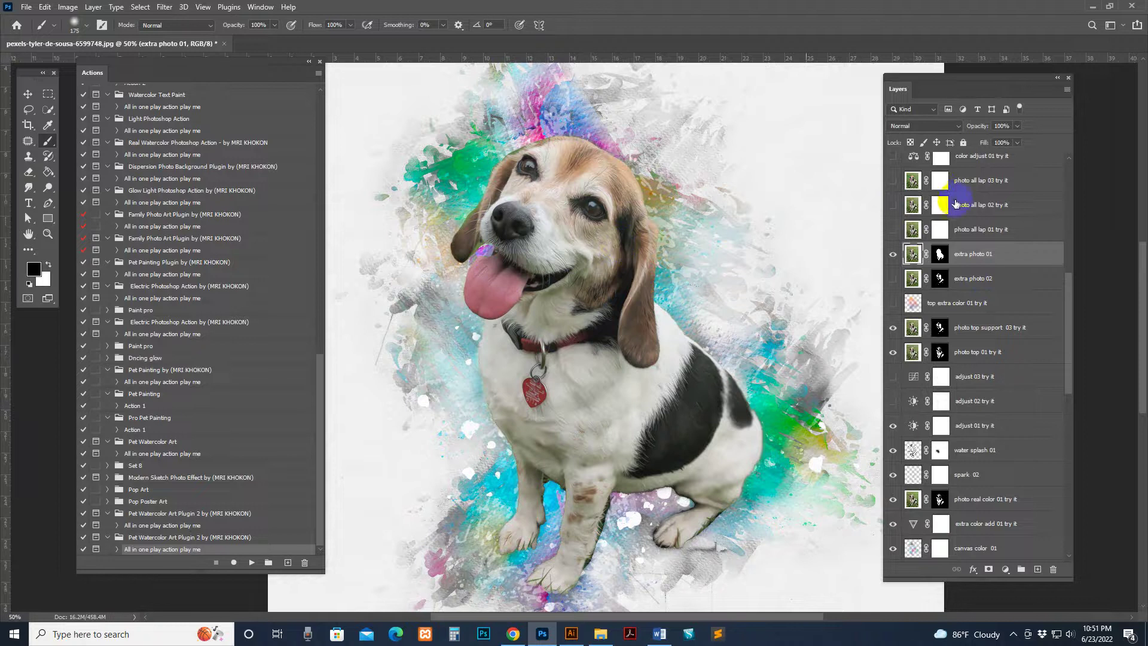
left_click(661, 314)
left_click(940, 254)
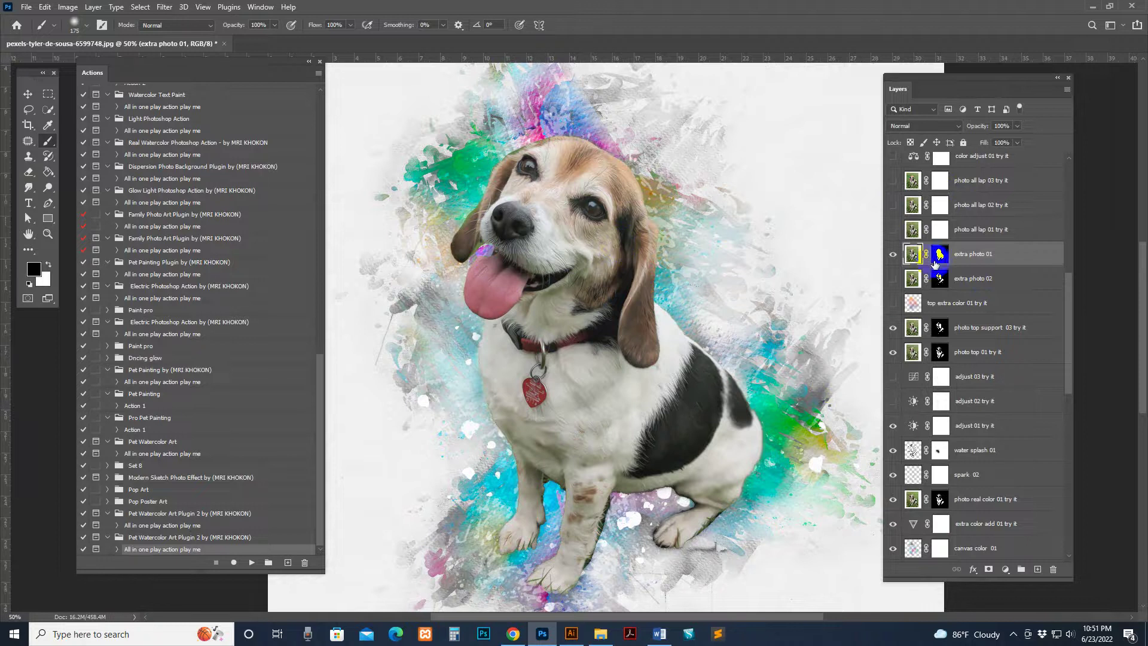
left_click(945, 259)
mouse_move(727, 449)
left_mouse_down()
mouse_move(692, 531)
mouse_move(642, 515)
mouse_move(598, 552)
mouse_move(547, 563)
mouse_move(446, 254)
mouse_move(473, 196)
mouse_move(519, 149)
mouse_move(590, 131)
mouse_move(659, 194)
mouse_move(665, 320)
mouse_move(732, 359)
mouse_move(716, 354)
mouse_move(760, 457)
mouse_move(698, 520)
mouse_move(487, 440)
mouse_move(466, 317)
mouse_move(452, 326)
mouse_move(453, 296)
left_mouse_up()
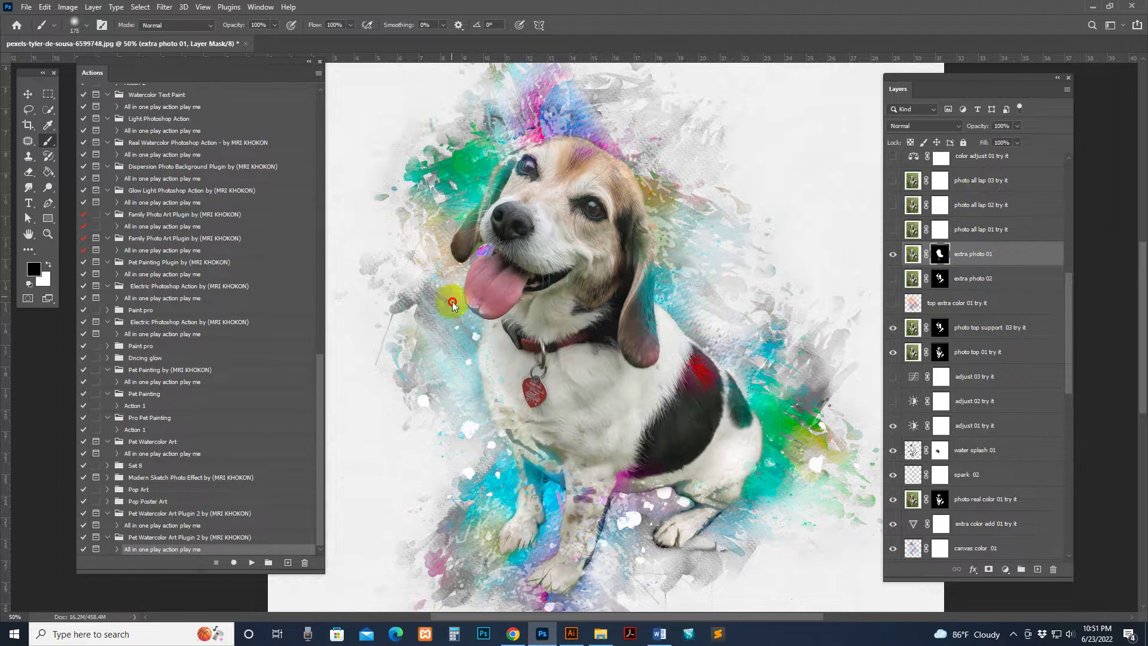
left_click(910, 262)
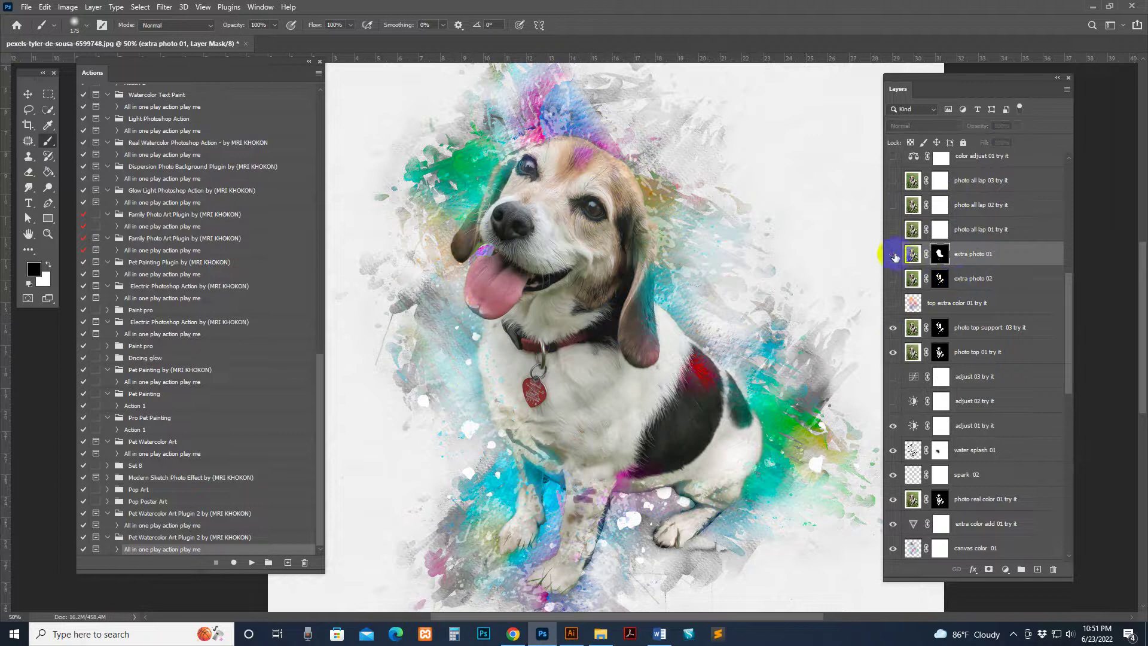
left_click(893, 254)
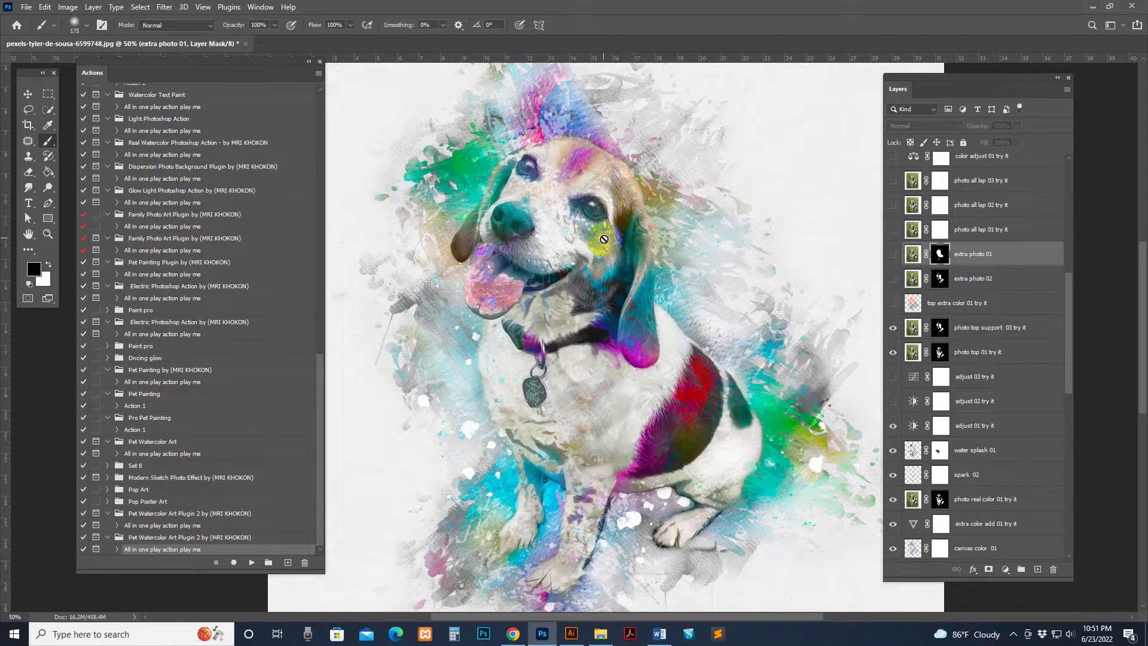
- Show the photo all lap 01 try it layer and check its effect across the whole canvas
left_click(909, 233)
left_click(893, 230)
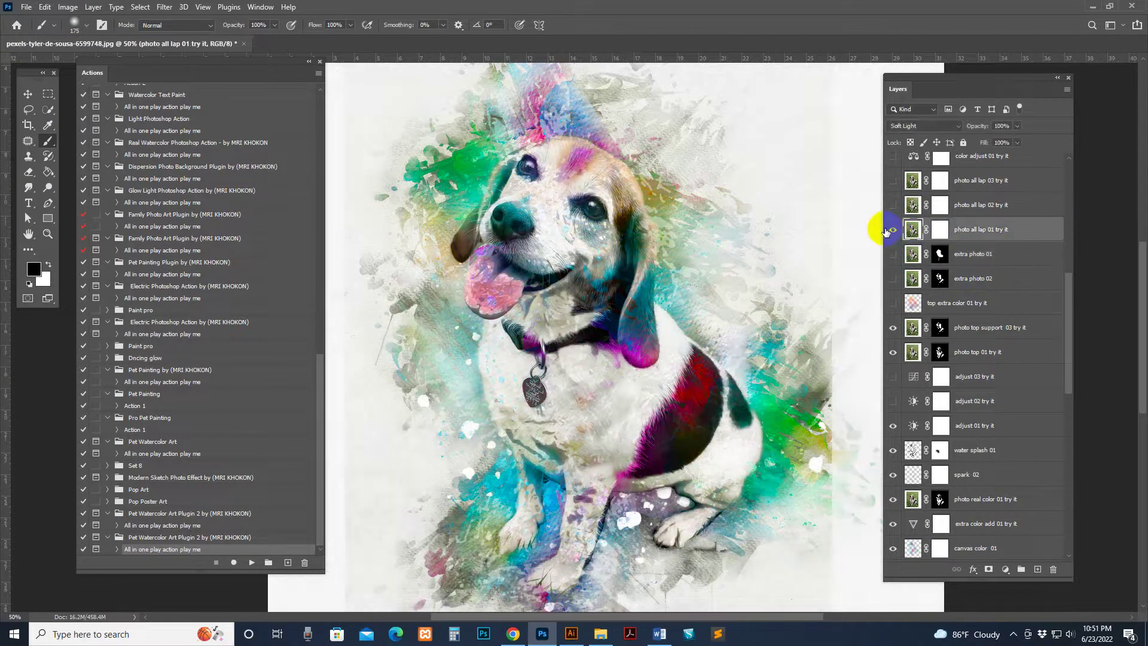
key("ctrl+minus")
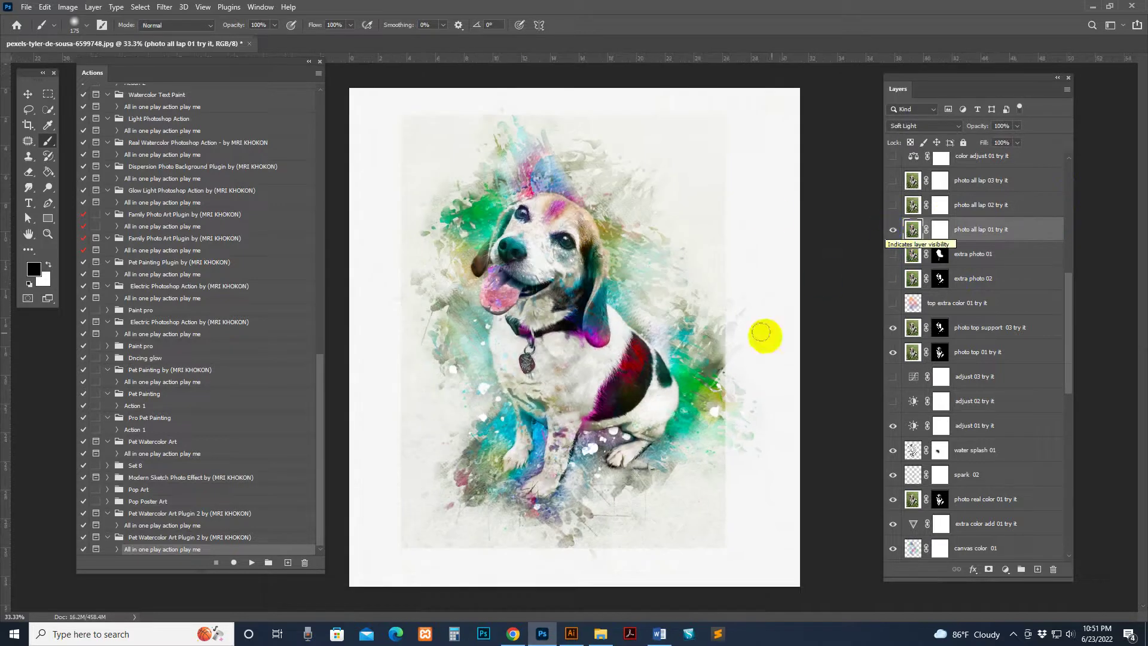
left_click(941, 228)
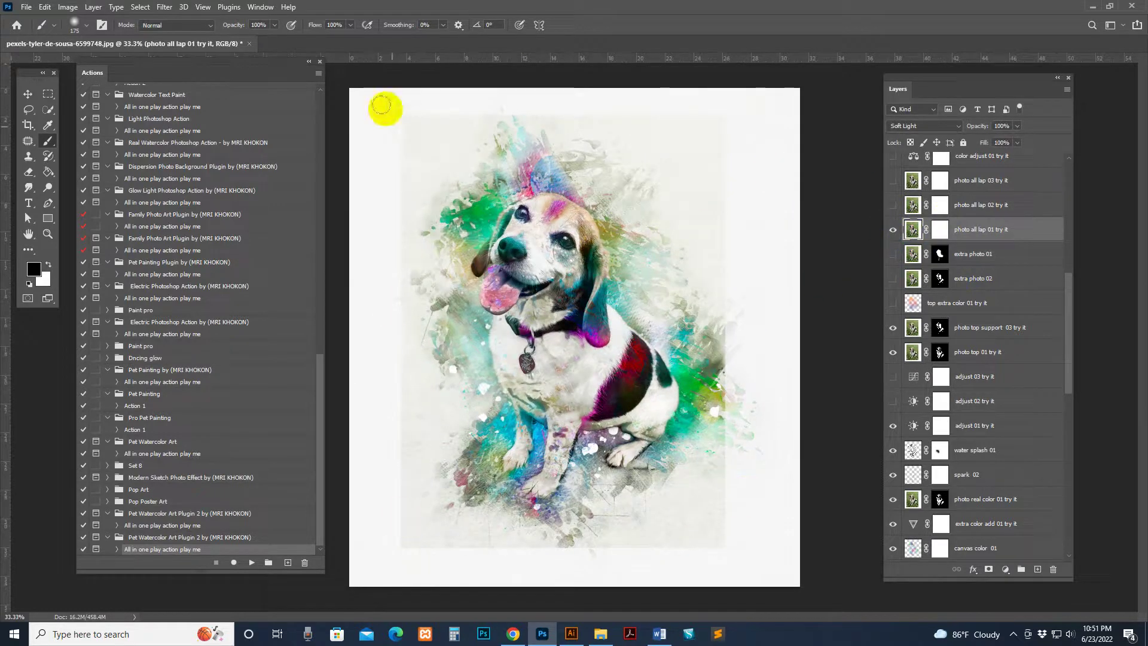
left_click(911, 231)
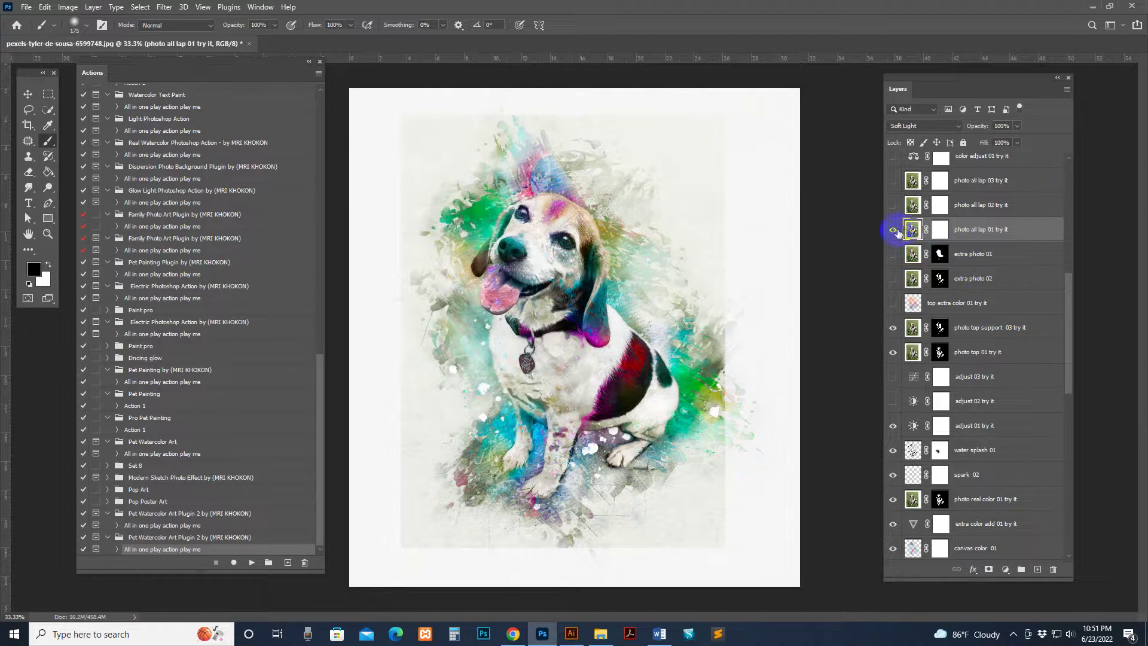
- Enlarge the brush to 600 and paint black on the photo all lap 01 try it mask along its rectangular outer edges
left_click(945, 233)
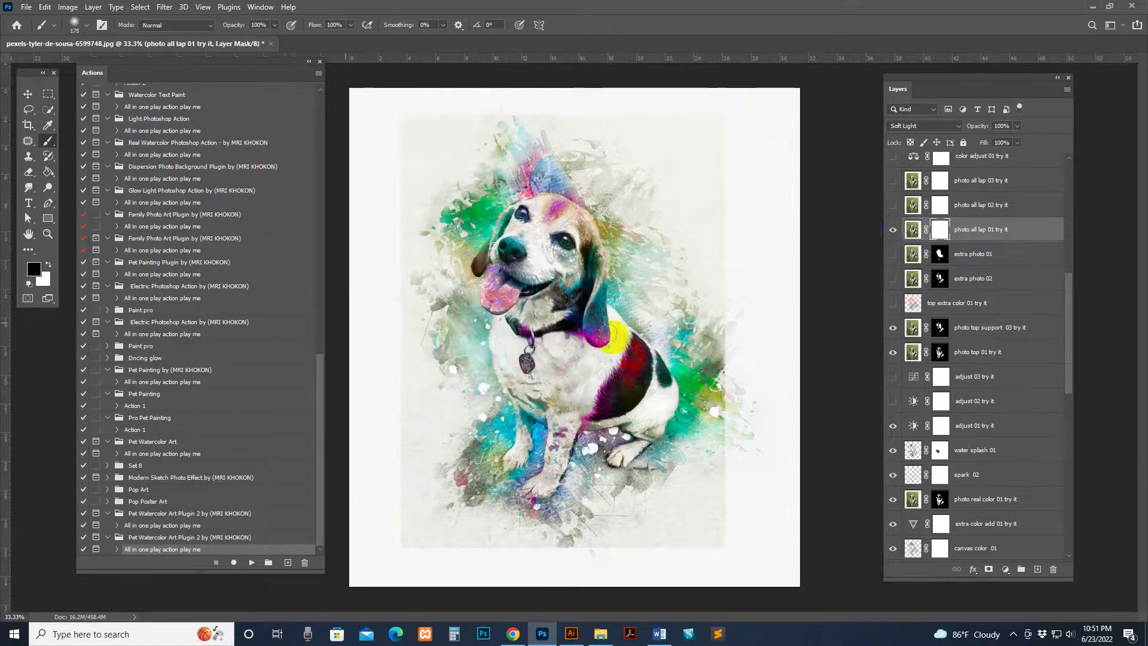
key("bracketright")
key("bracketright")
key("bracketright")
key("bracketright")
key("bracketright")
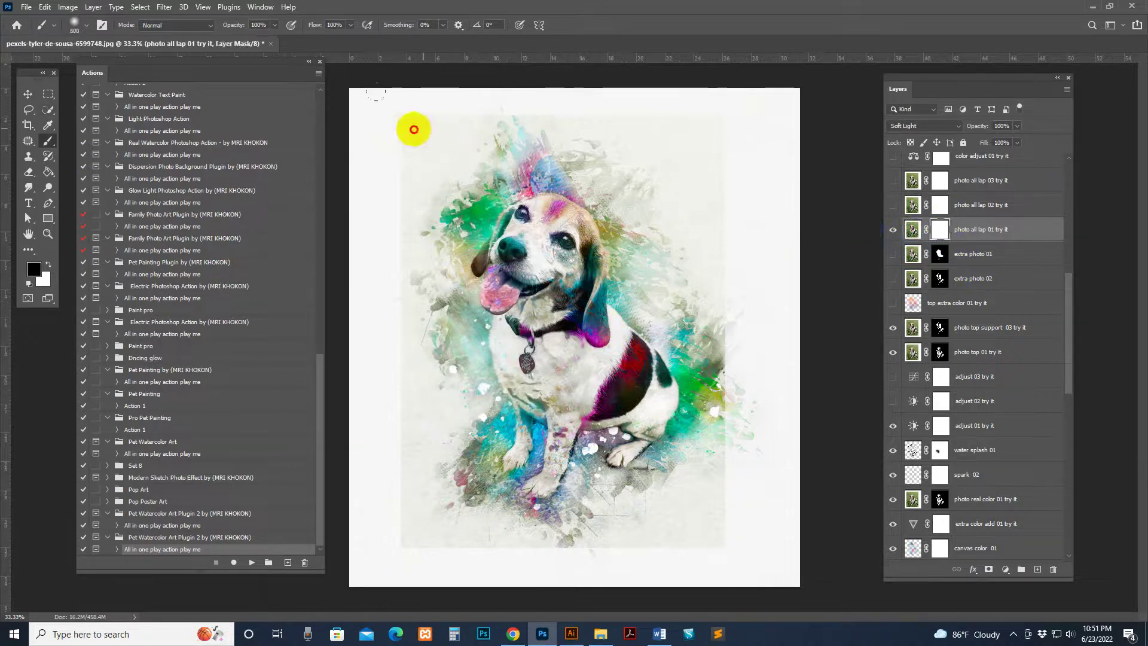
key("bracketright")
mouse_move(592, 552)
left_mouse_down()
mouse_move(698, 552)
mouse_move(588, 533)
mouse_move(729, 482)
mouse_move(717, 149)
mouse_move(717, 169)
mouse_move(589, 103)
mouse_move(624, 101)
left_mouse_up()
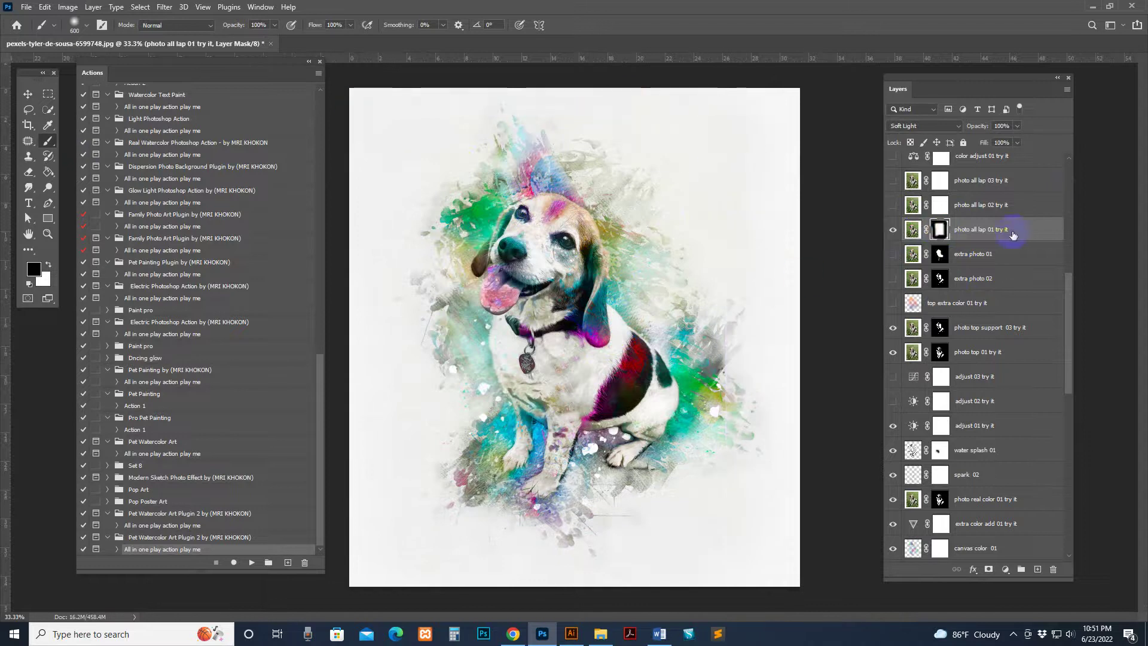
- Compare the artwork with the photo all lap 01 try it layer shown and hidden, leaving it hidden
left_click(907, 231)
left_click(893, 230)
left_click(893, 231)
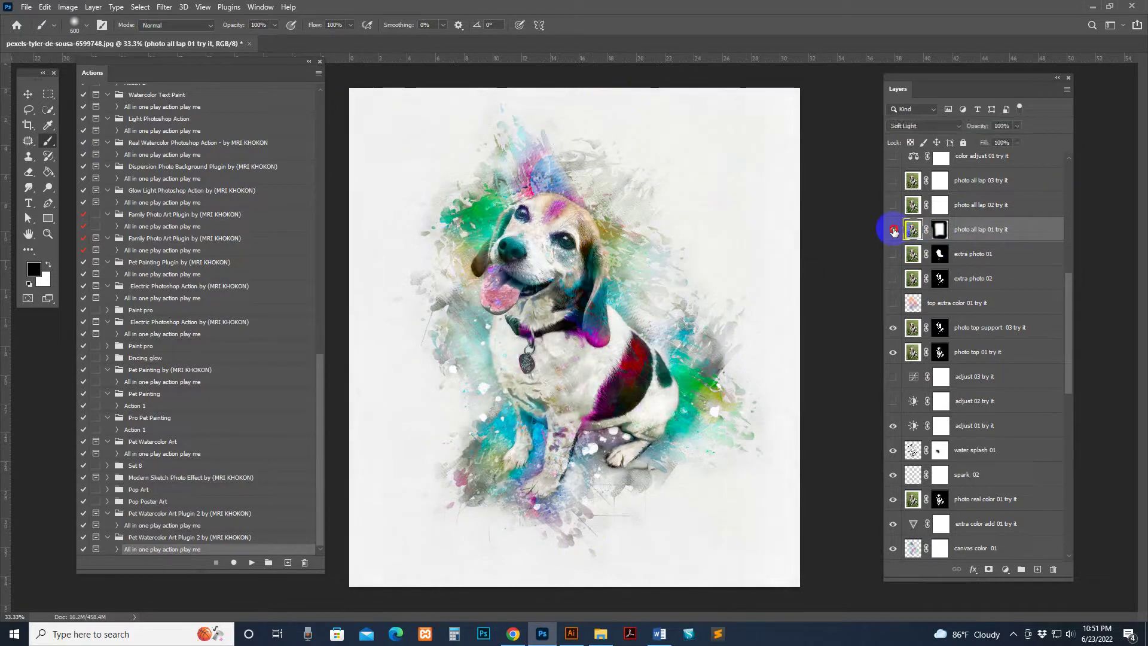
left_click(894, 230)
left_click(893, 230)
left_click(894, 231)
left_click(893, 230)
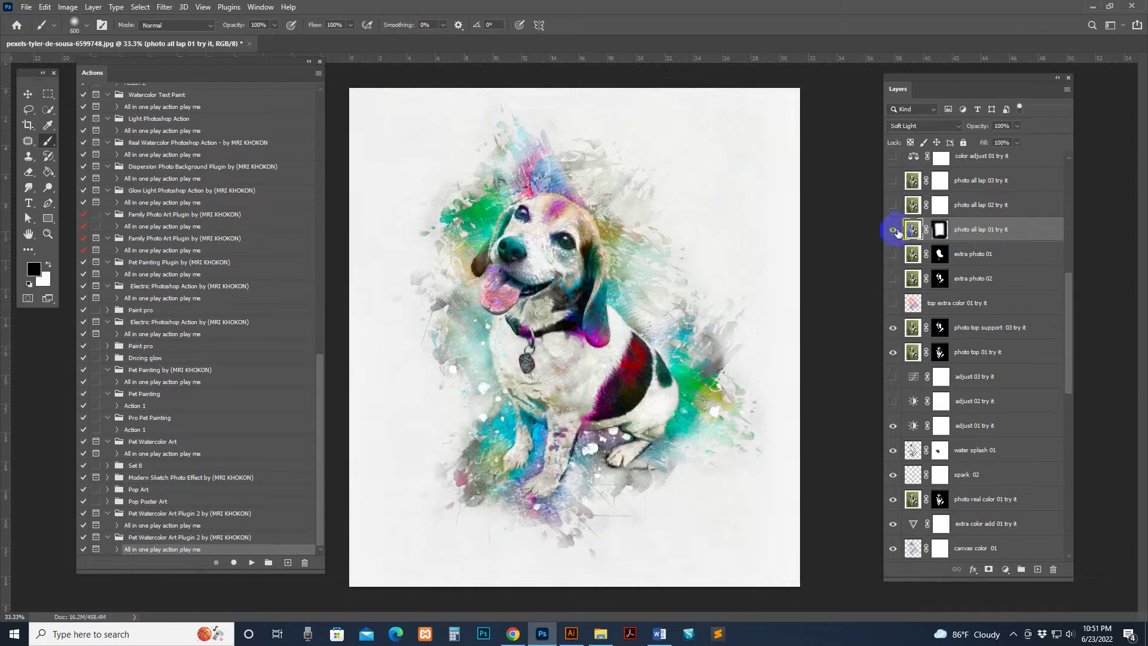
- Preview the color adjust 01 try it layer on the whole artwork and up close, and hide it again
scroll(956, 239, "up", 5)
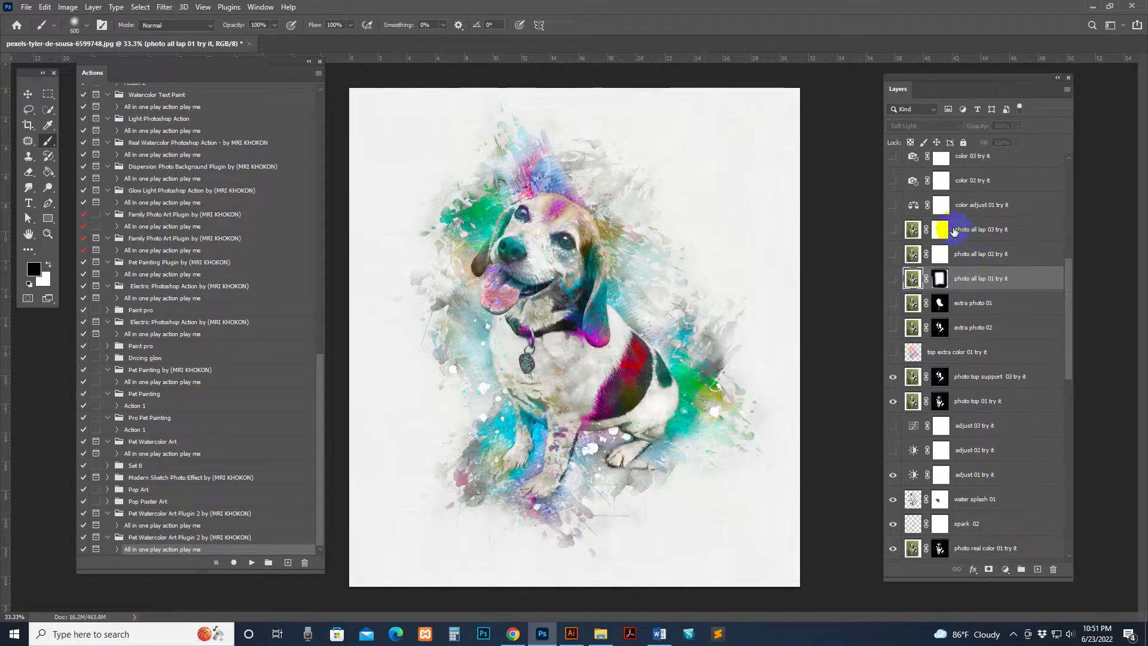
left_click(971, 259)
left_click(989, 283)
left_click(893, 279)
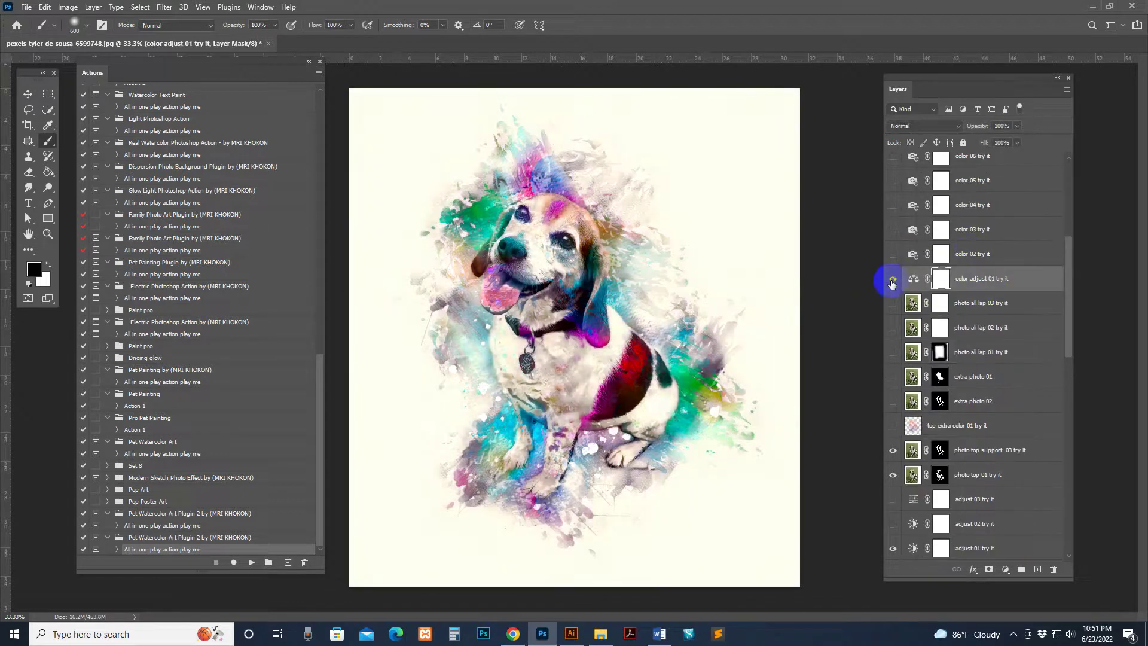
key("ctrl+plus")
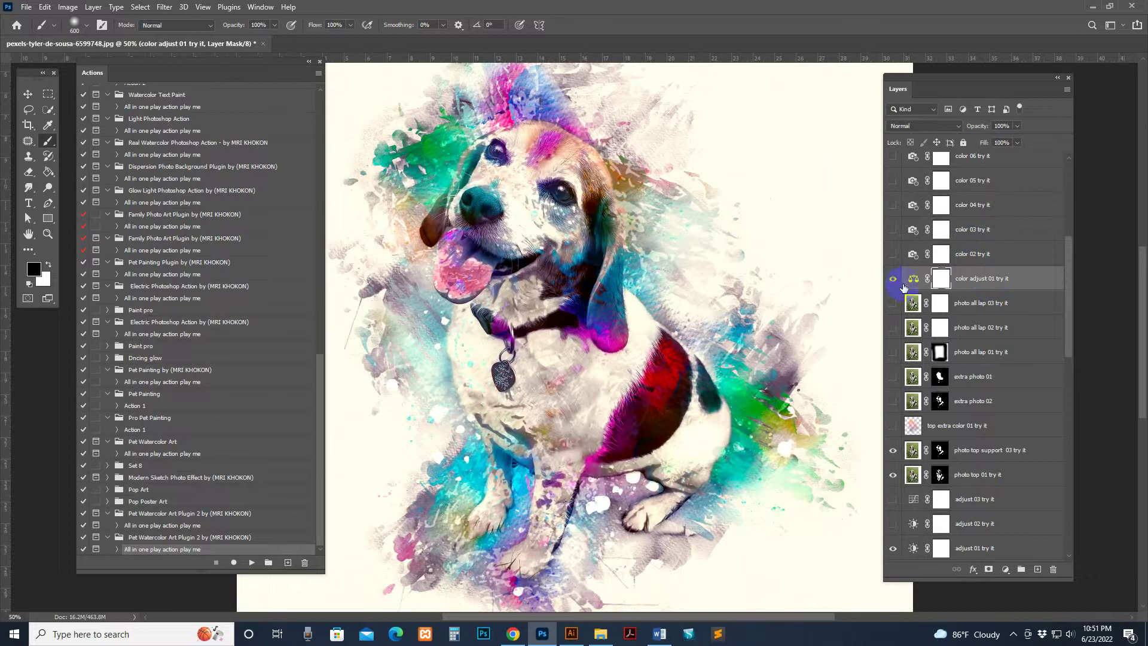
left_click(893, 281)
- Preview the color 02 try it through color 06 try it layers one at a time, hiding each again
left_click(909, 260)
left_click(892, 256)
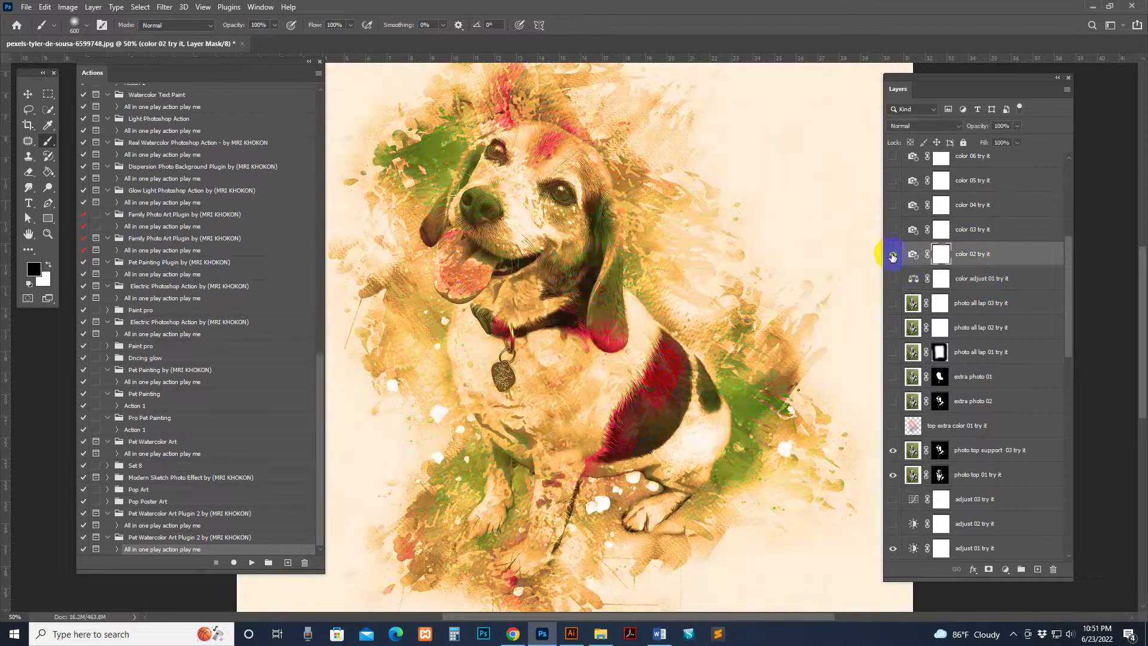
left_click(893, 255)
left_click(894, 230)
left_click(894, 230)
left_click(894, 206)
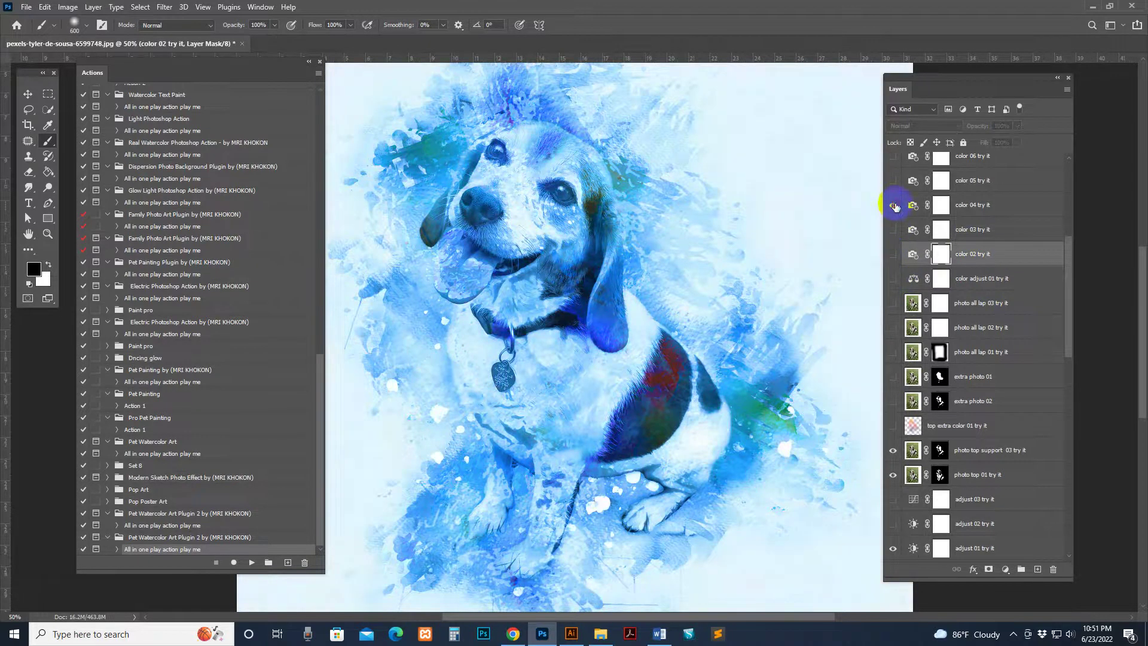
left_click(894, 205)
left_click(893, 180)
left_click(893, 180)
left_click(892, 156)
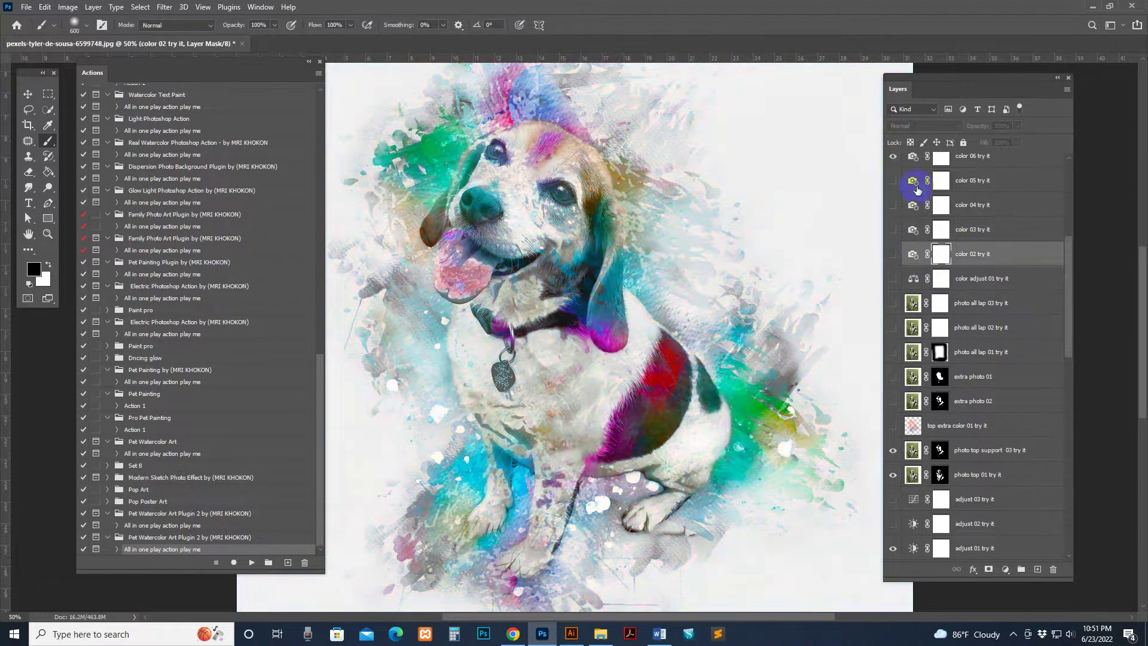
- Preview the color 07 try it through color 10 try it layers one at a time, hiding each again
scroll(920, 221, "up", 2)
left_click(891, 207)
left_click(892, 206)
left_click(893, 183)
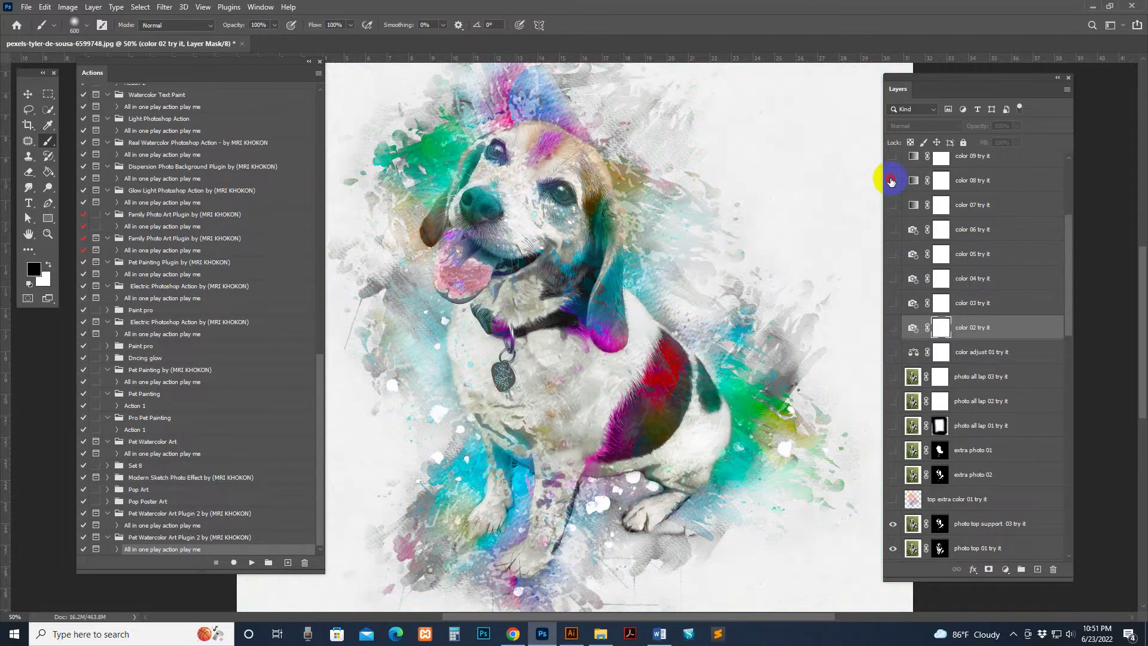
left_click(893, 182)
left_click(893, 162)
scroll(914, 274, "up", 1)
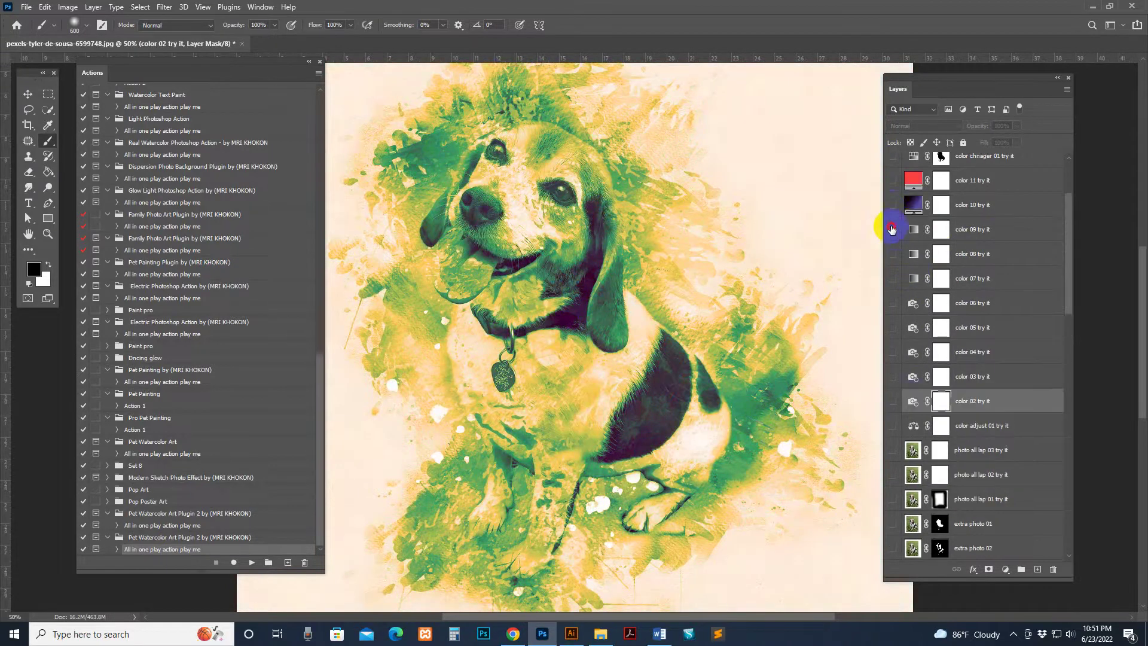
left_click(892, 229)
left_click(891, 204)
- Show the color 11 try it layer, recolor its fill to orange ff8840, and hide the layer again
left_click(892, 181)
scroll(889, 255, "up", 2)
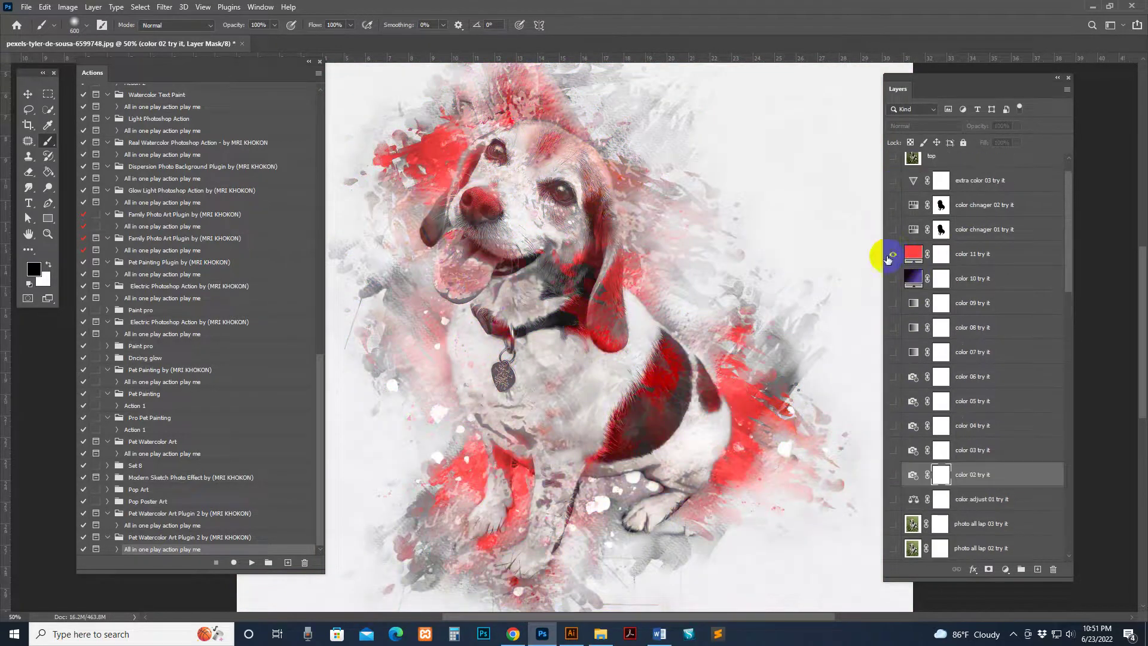
double_click(913, 254)
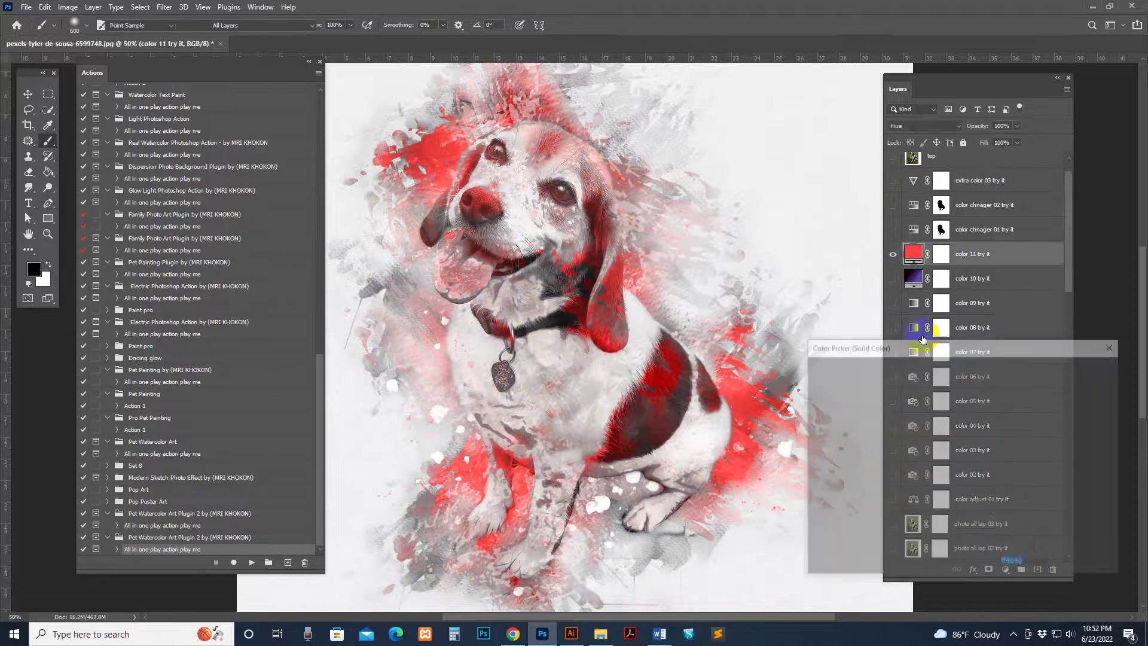
left_click_drag(976, 414, 976, 520)
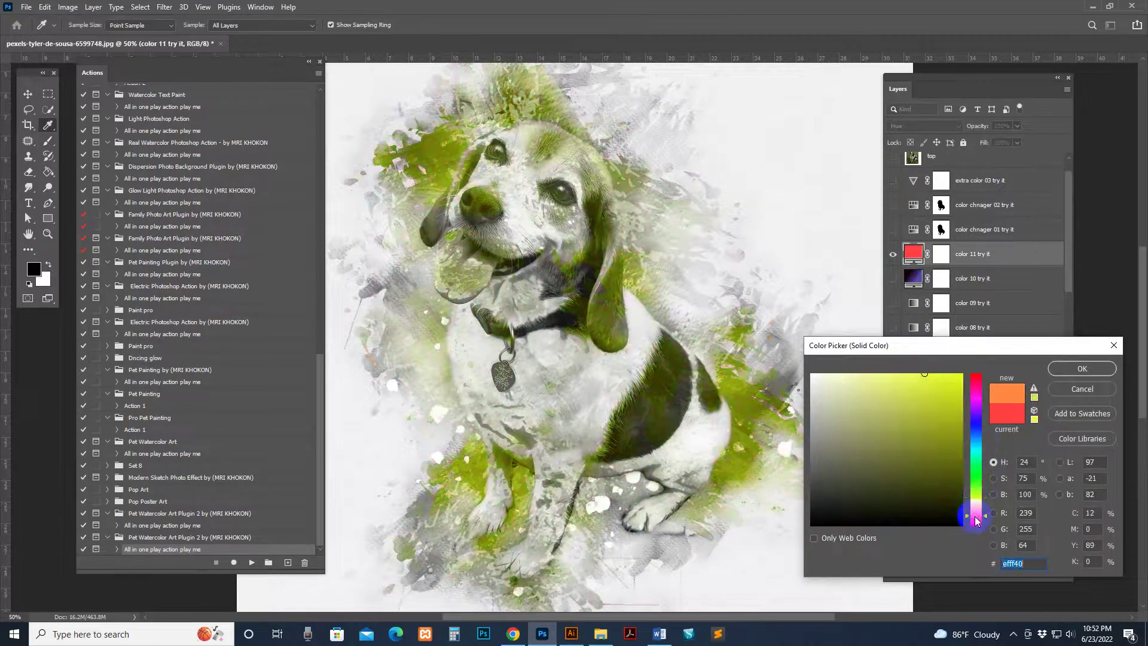
left_click(1084, 369)
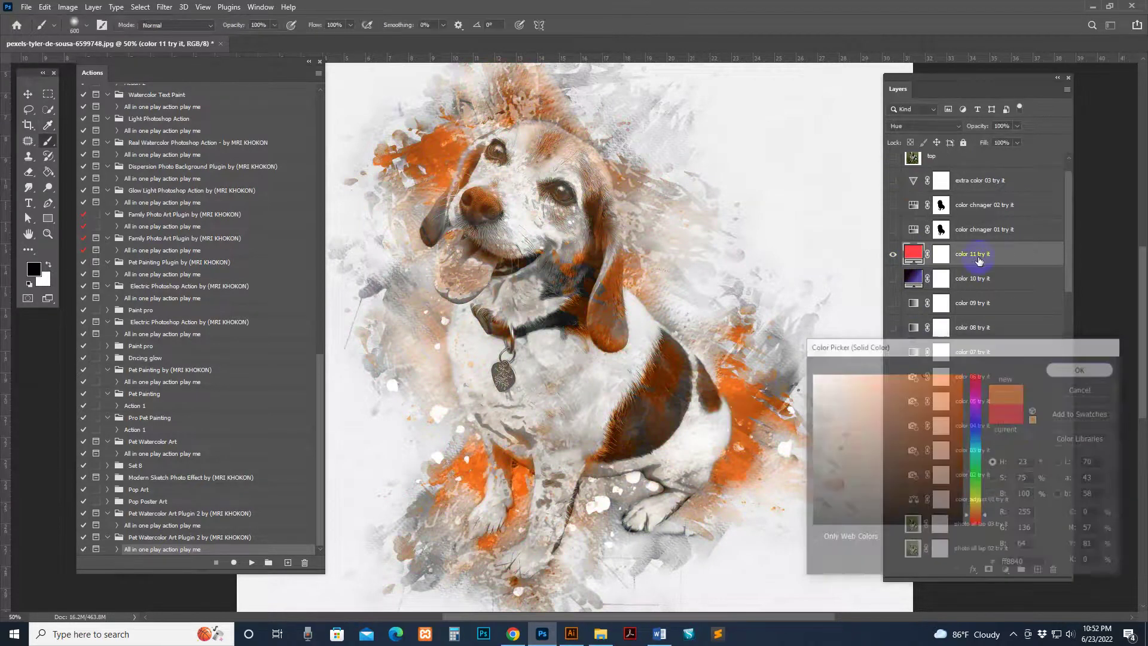
left_click(893, 255)
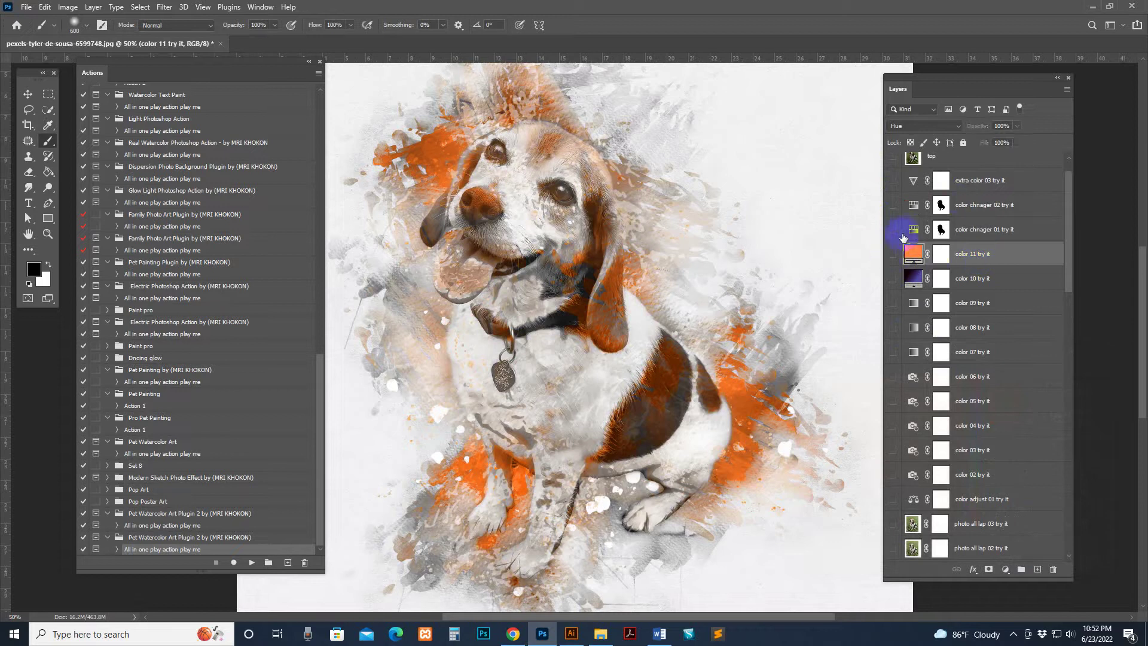
- Show the color chnager 01 try it layer and set its hue to +159
left_click(893, 231)
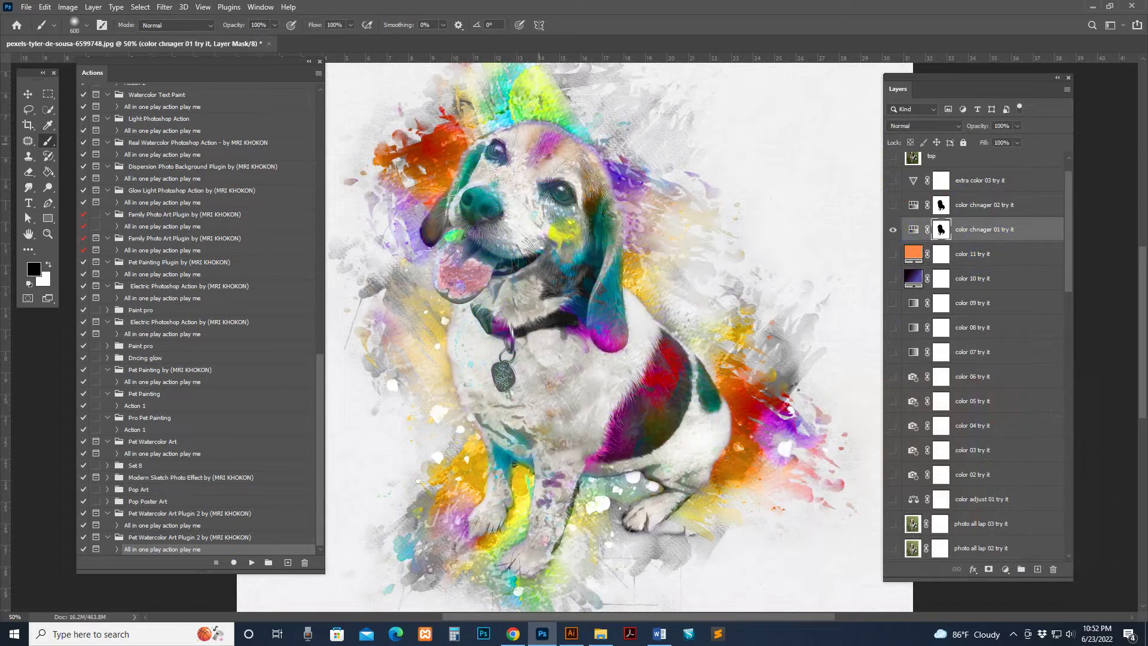
double_click(911, 230)
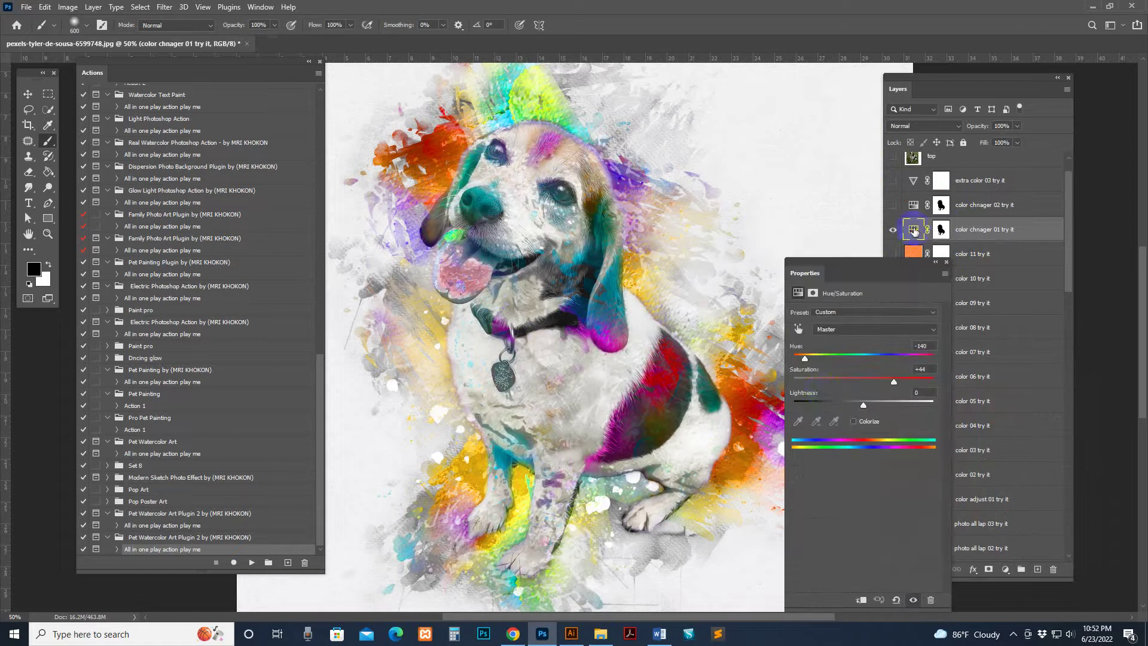
left_click_drag(799, 362, 930, 361)
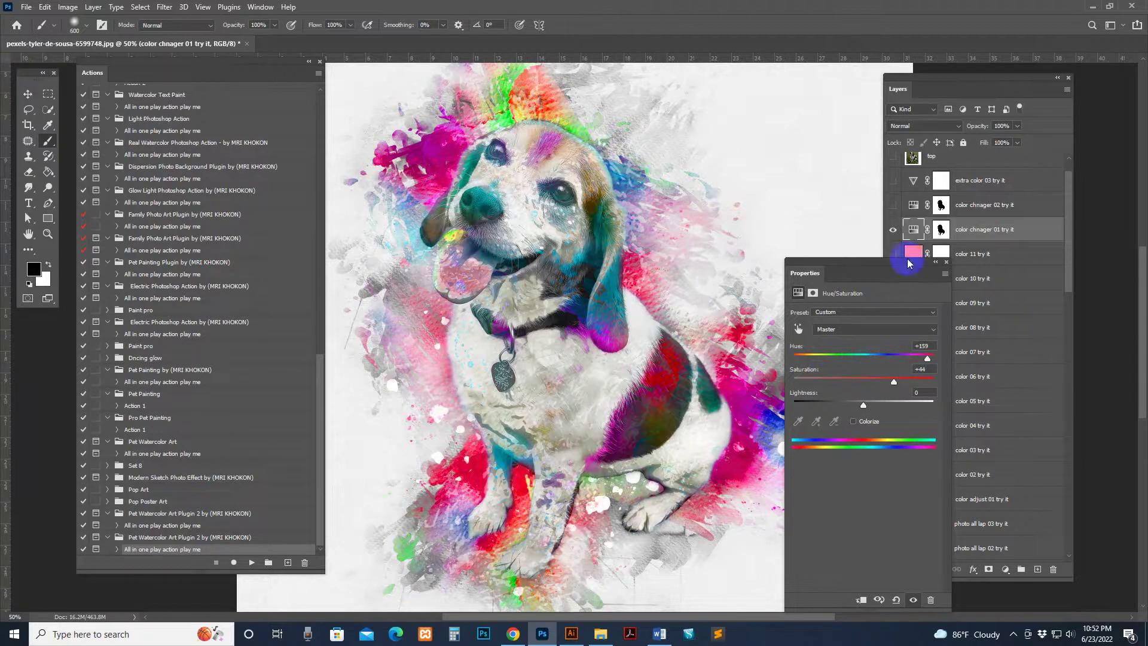
left_click(947, 262)
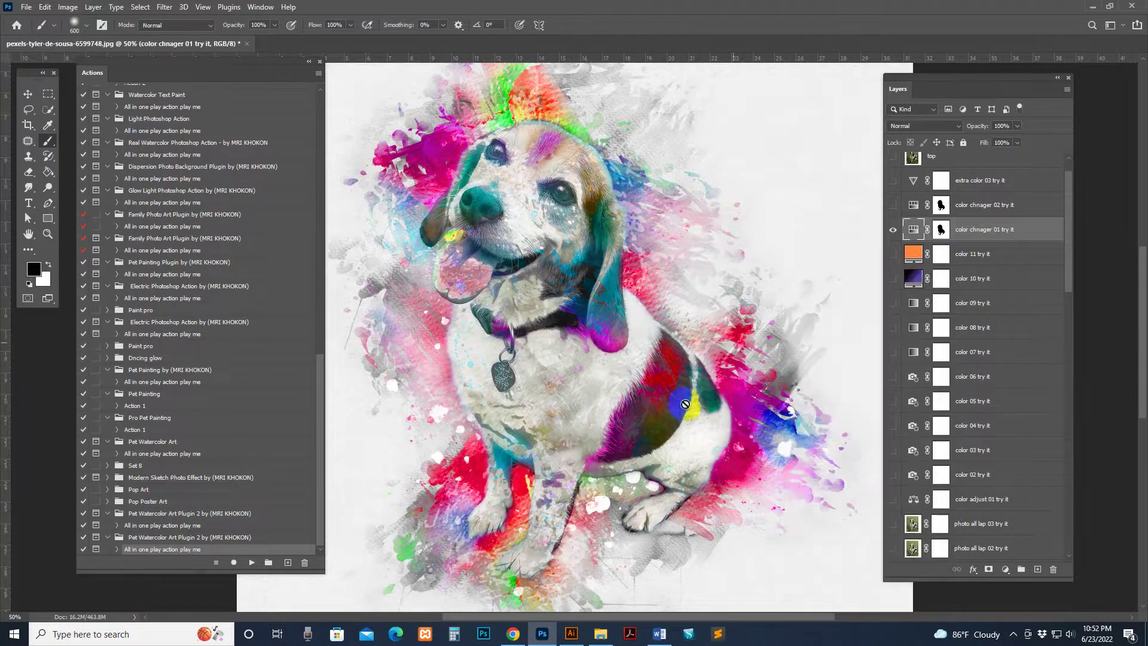
- Paint black on the color chnager 01 try it mask over the dog's head and front legs
left_click(942, 230)
mouse_move(683, 353)
left_mouse_down()
mouse_move(627, 271)
mouse_move(598, 254)
left_mouse_up()
left_click_drag(541, 136, 584, 166)
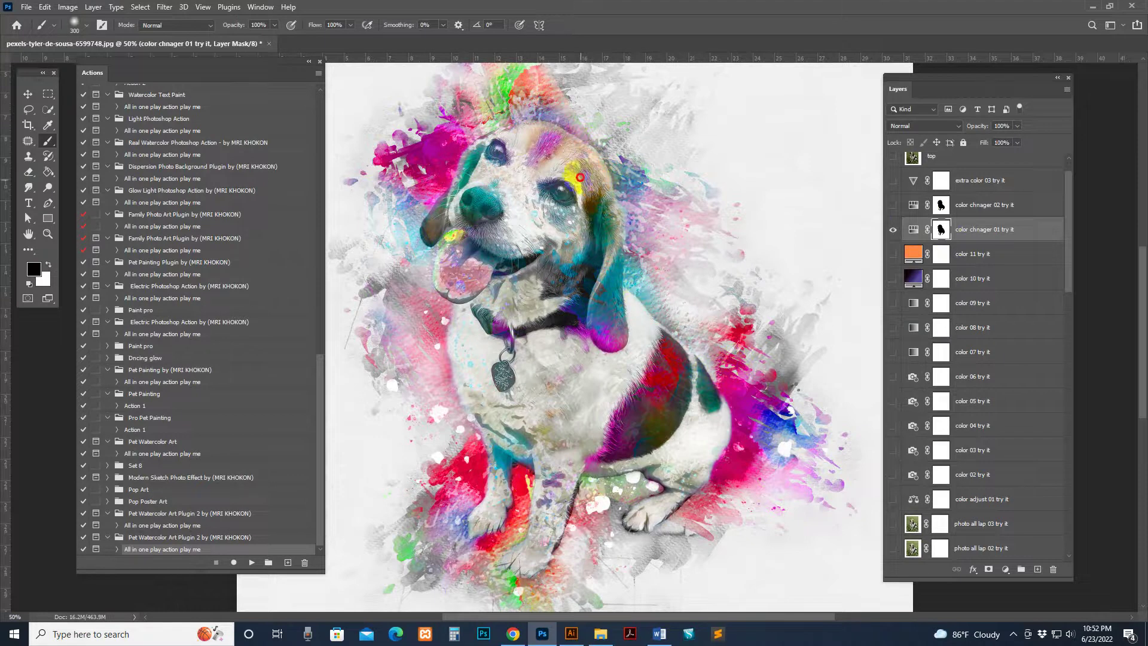
left_click(497, 441)
mouse_move(497, 441)
left_mouse_down()
mouse_move(543, 494)
mouse_move(483, 522)
mouse_move(531, 561)
left_mouse_up()
key("bracketleft")
key("bracketleft")
key("bracketleft")
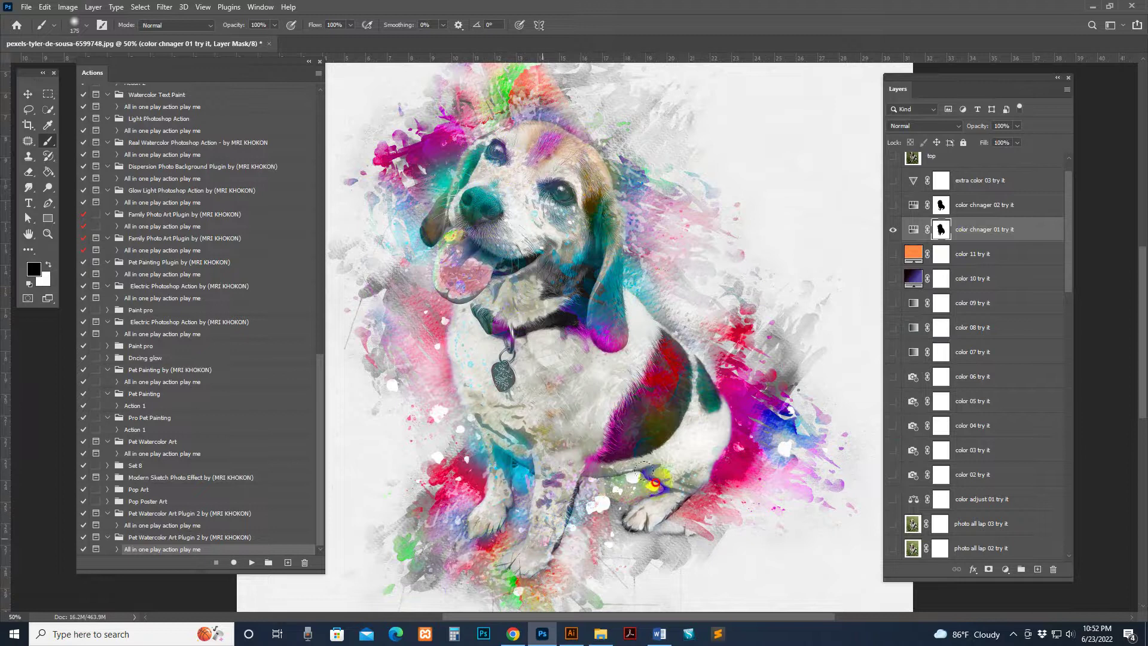
- Paint black on the color chnager 01 try it mask around the hind leg and the paint splashes behind the dog
mouse_move(661, 505)
left_mouse_down()
mouse_move(677, 479)
mouse_move(712, 419)
mouse_move(685, 380)
left_mouse_up()
key("bracketright")
key("bracketright")
key("bracketright")
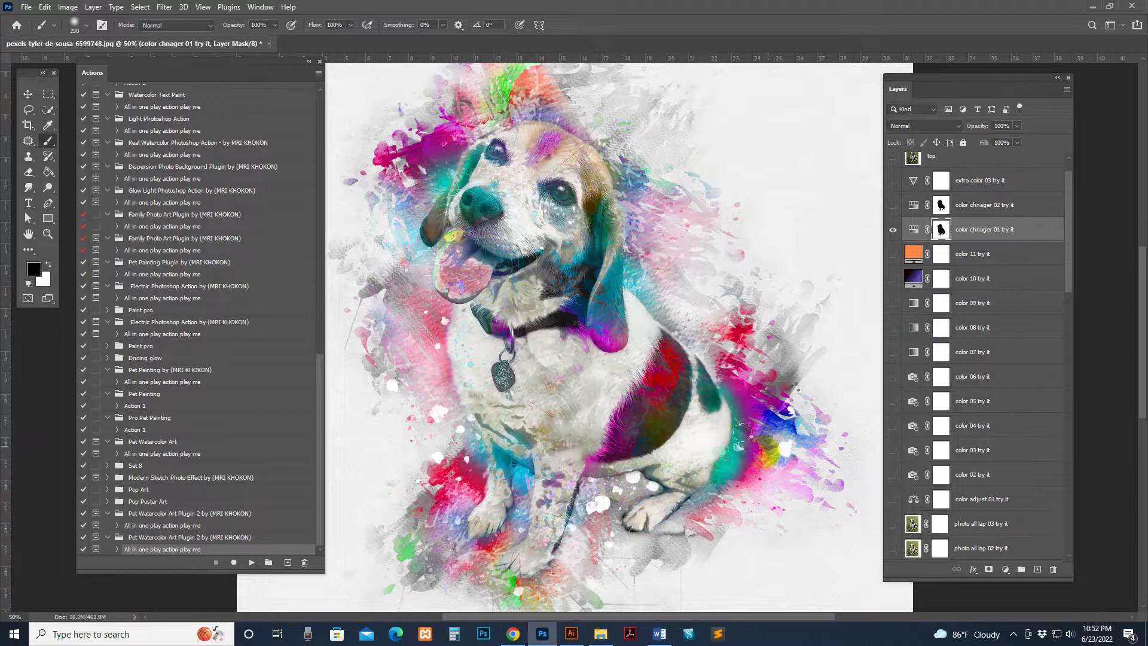
left_click_drag(771, 443, 670, 358)
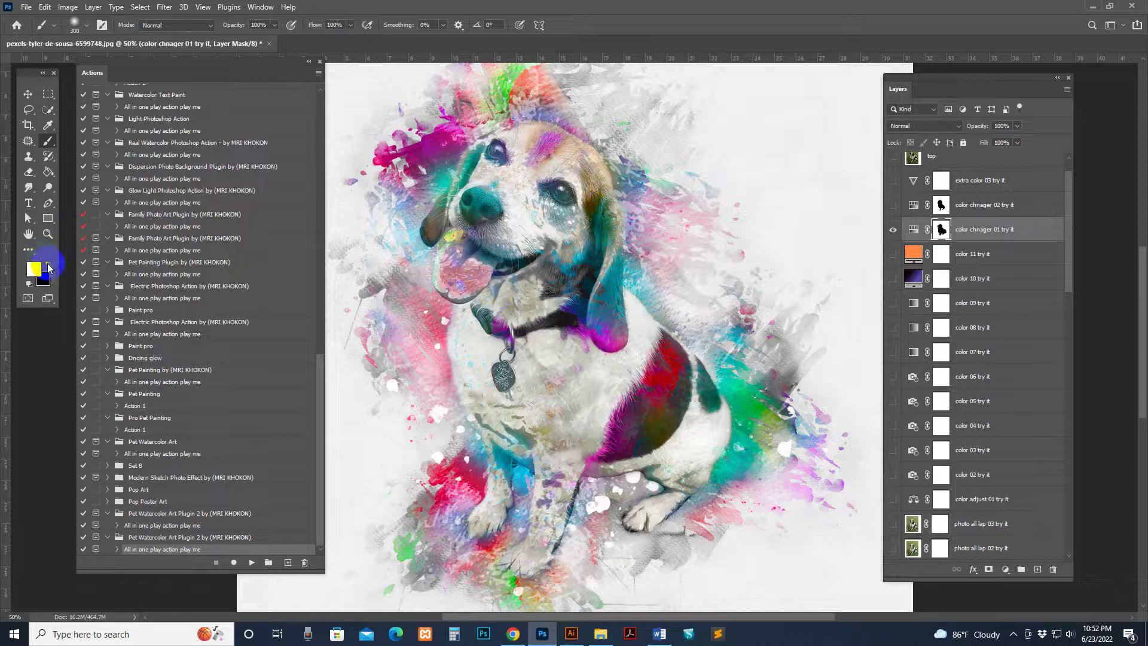
- Paint white on the color chnager 01 try it mask over the dog's hindquarters, legs and the splashes behind it
key("d")
mouse_move(706, 430)
left_mouse_down()
mouse_move(739, 387)
mouse_move(718, 475)
mouse_move(714, 371)
mouse_move(749, 440)
mouse_move(692, 494)
mouse_move(598, 504)
mouse_move(534, 558)
mouse_move(475, 534)
mouse_move(502, 398)
mouse_move(412, 245)
left_mouse_up()
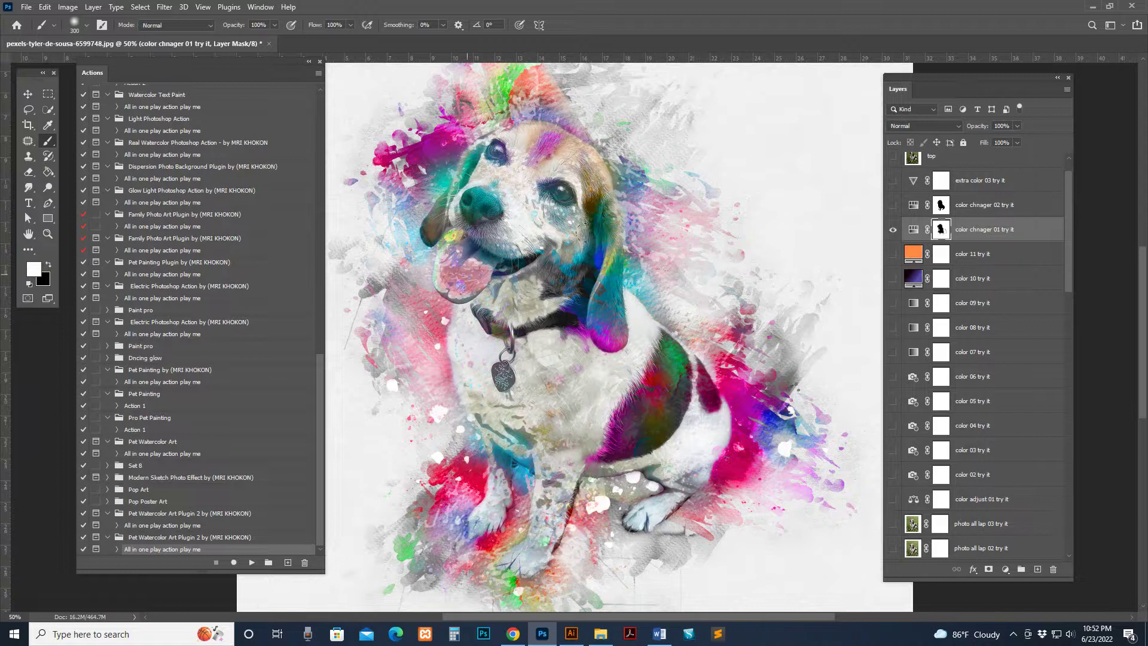
- Preview the extra color 03 try it and color chnager 02 try it layers one at a time, hiding each again
left_click(914, 182)
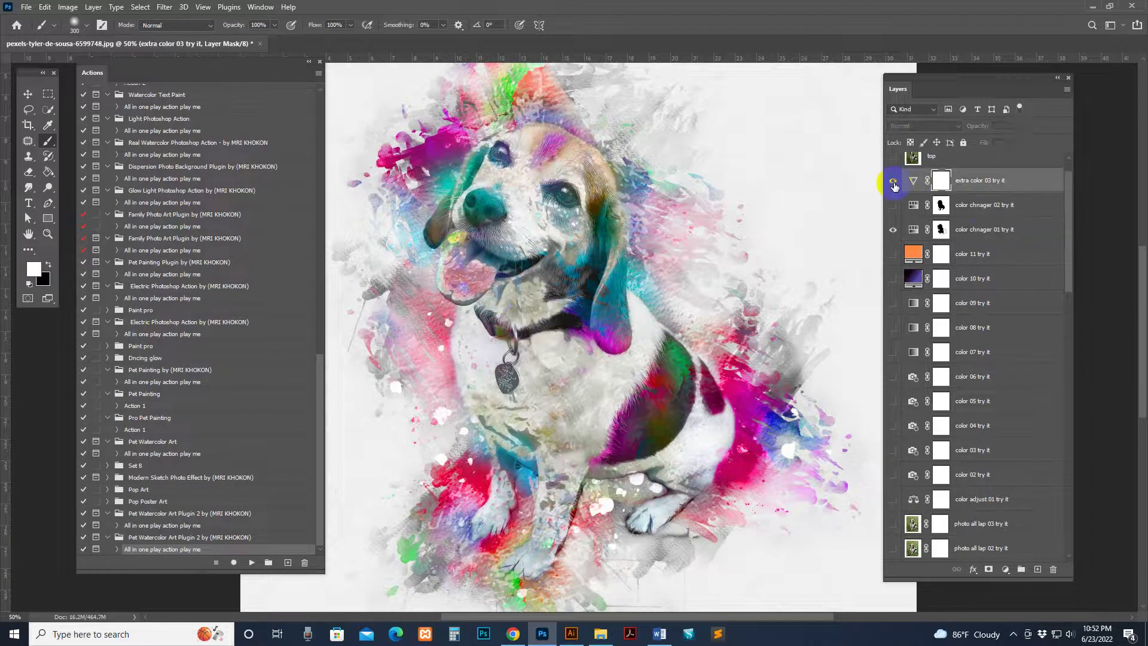
left_click(893, 182)
left_click(894, 182)
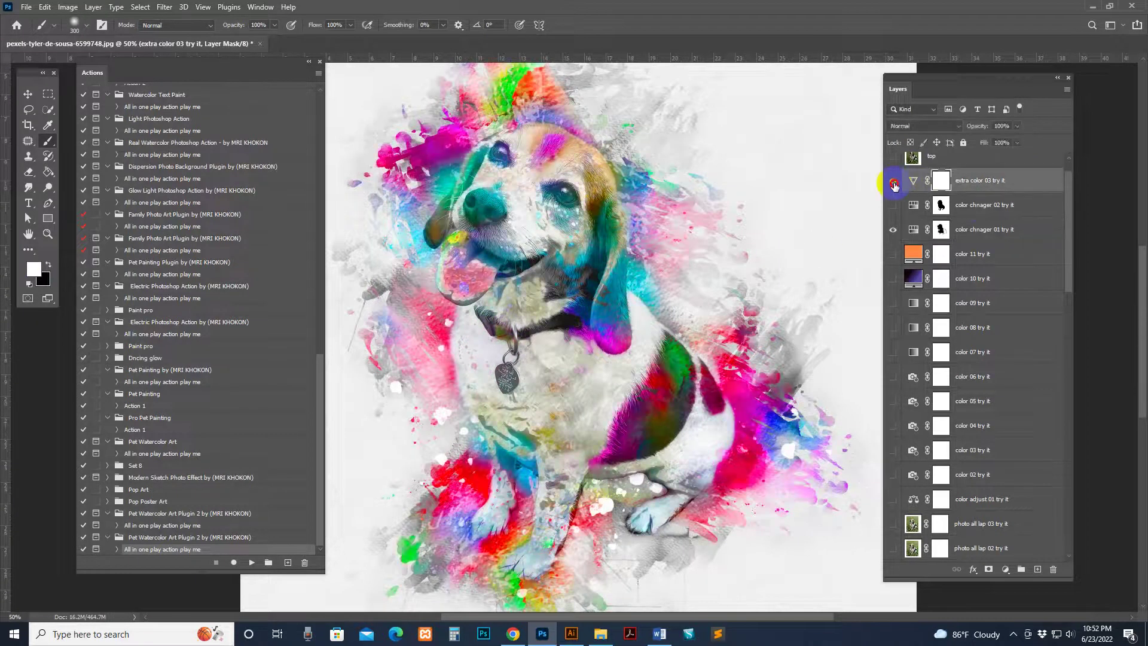
left_click(910, 209)
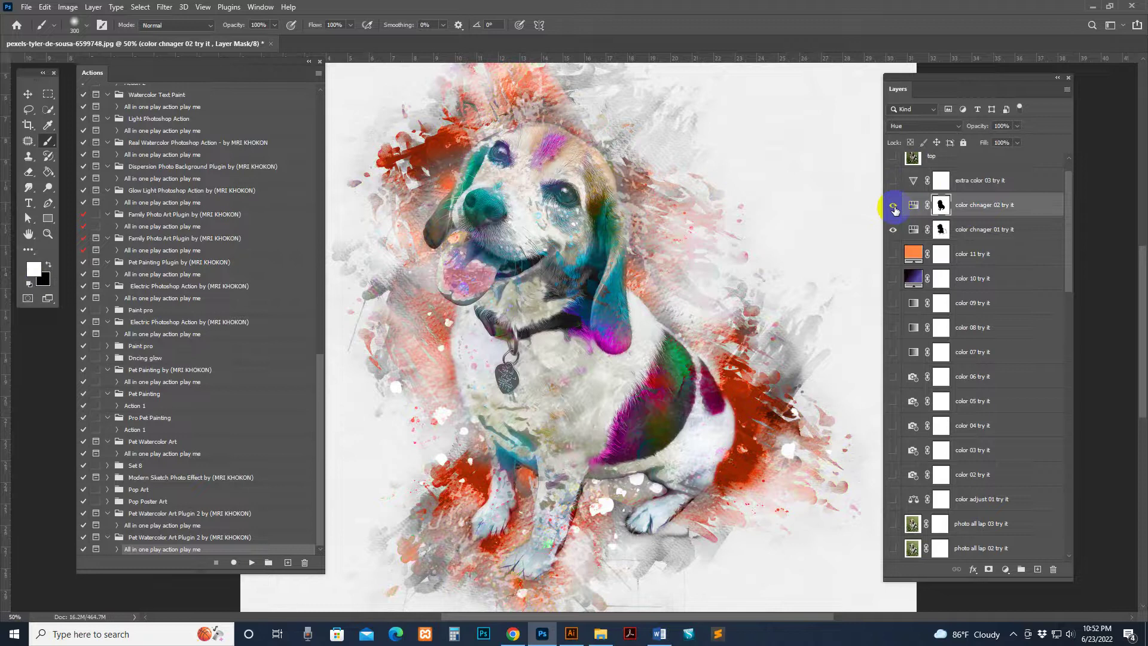
left_click(893, 206)
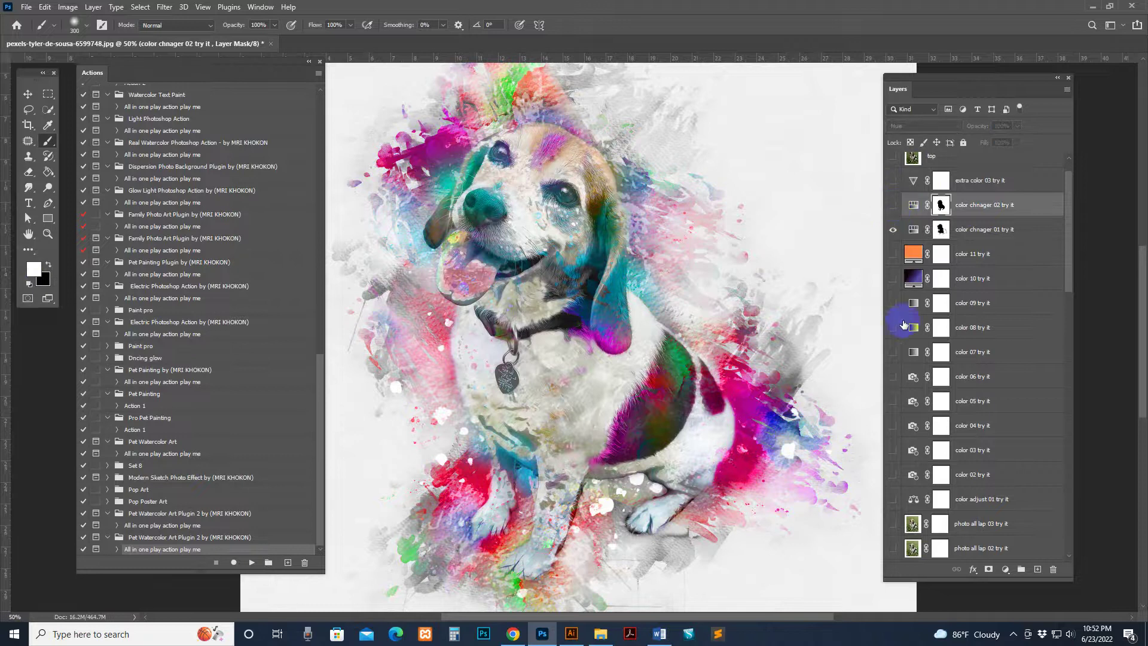
- Preview the color 08 try it through color 05 try it layers one at a time over the recolored artwork
left_click(894, 328)
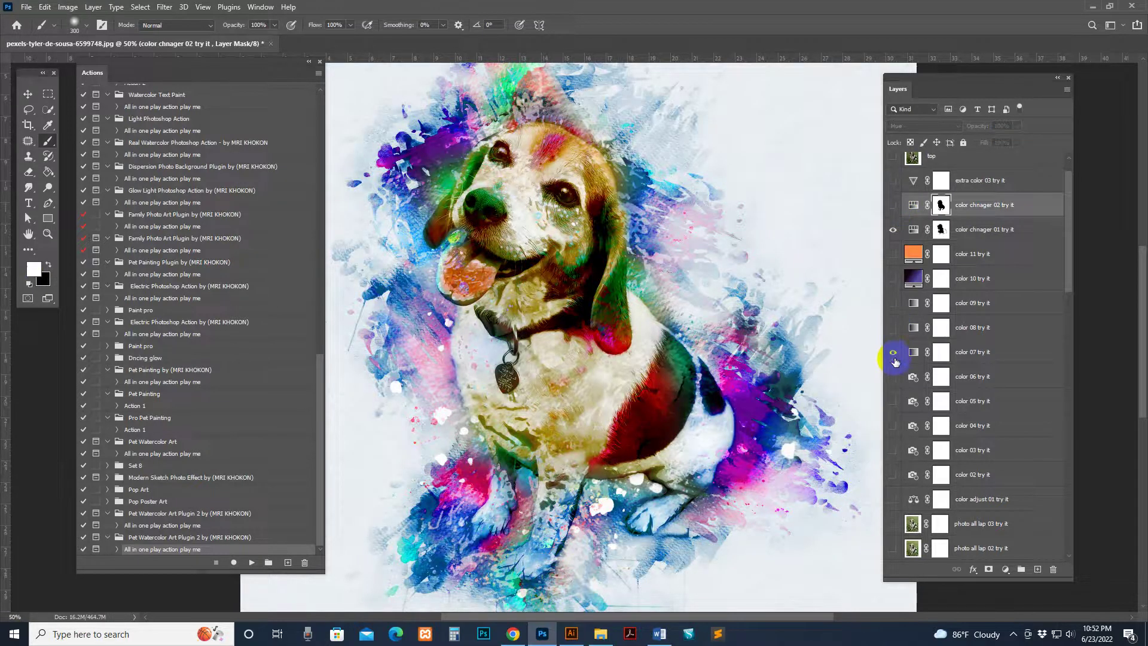
left_click(894, 353)
left_click(894, 354)
left_click(894, 377)
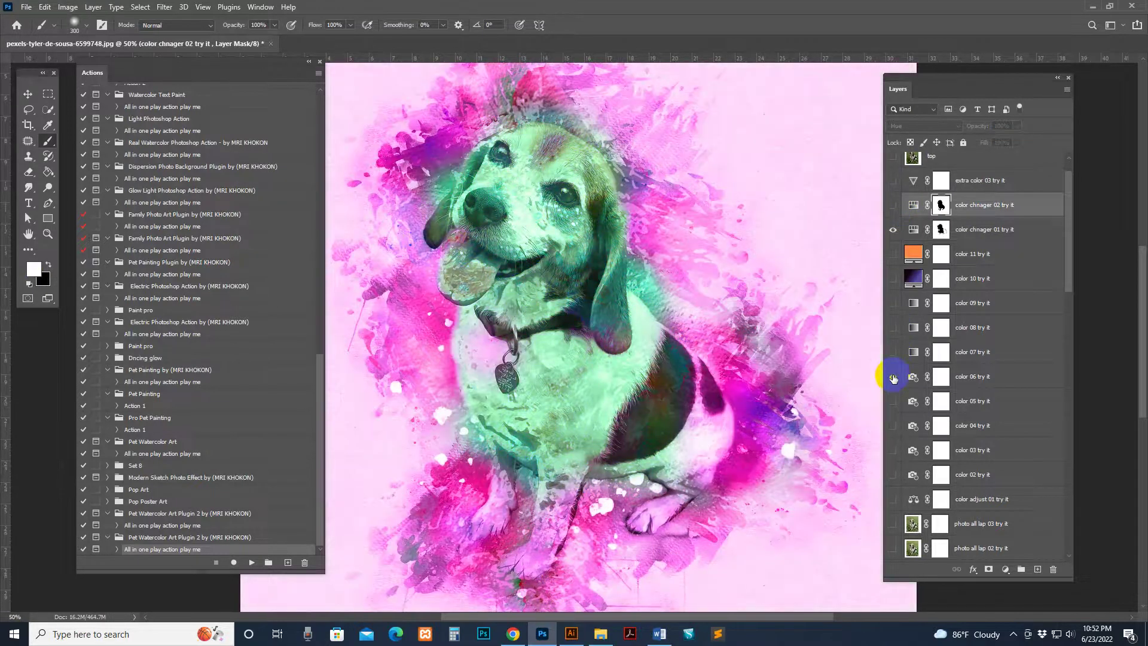
left_click(894, 377)
left_click(894, 404)
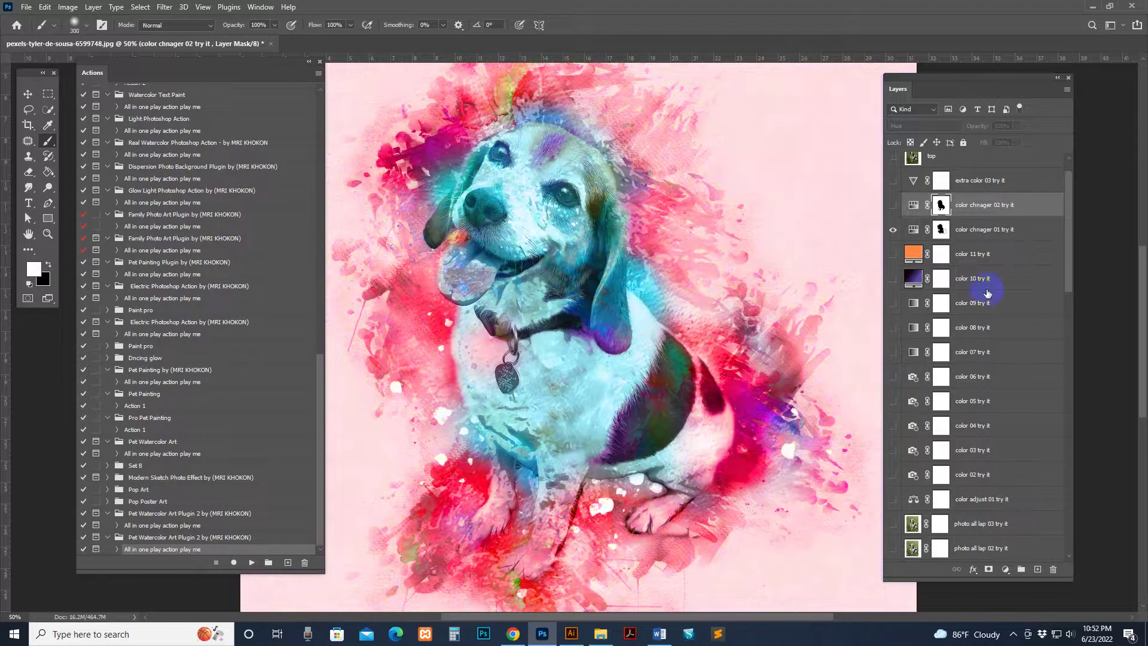
- Set the hue of the color chnager 01 try it layer to -146
left_click(913, 231)
double_click(913, 232)
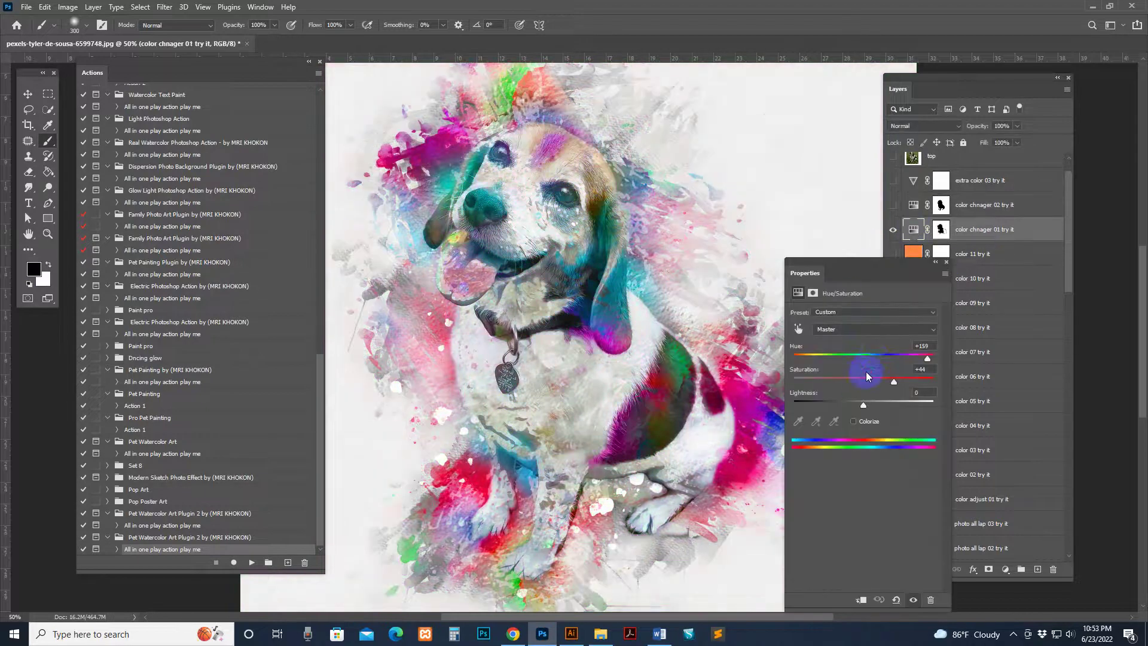
left_click_drag(873, 358, 803, 358)
left_click(942, 254)
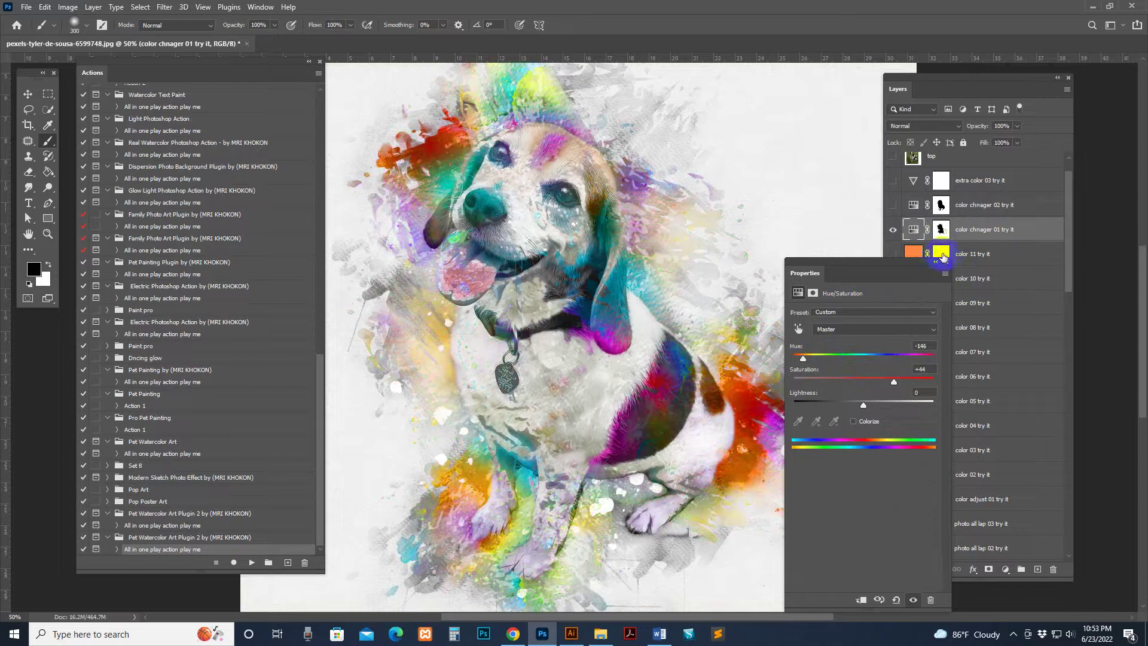
- Hide the paper 02, paper 03 and backgorund color 01 layers near the bottom of the layer stack
scroll(969, 418, "down", 5)
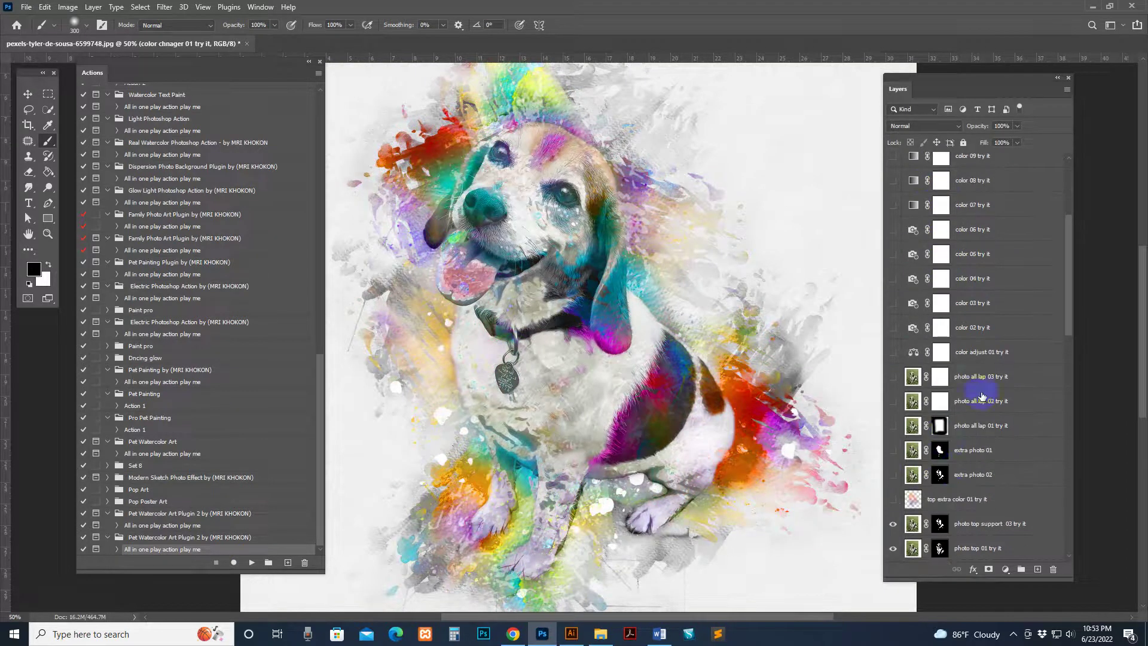
scroll(969, 443, "down", 5)
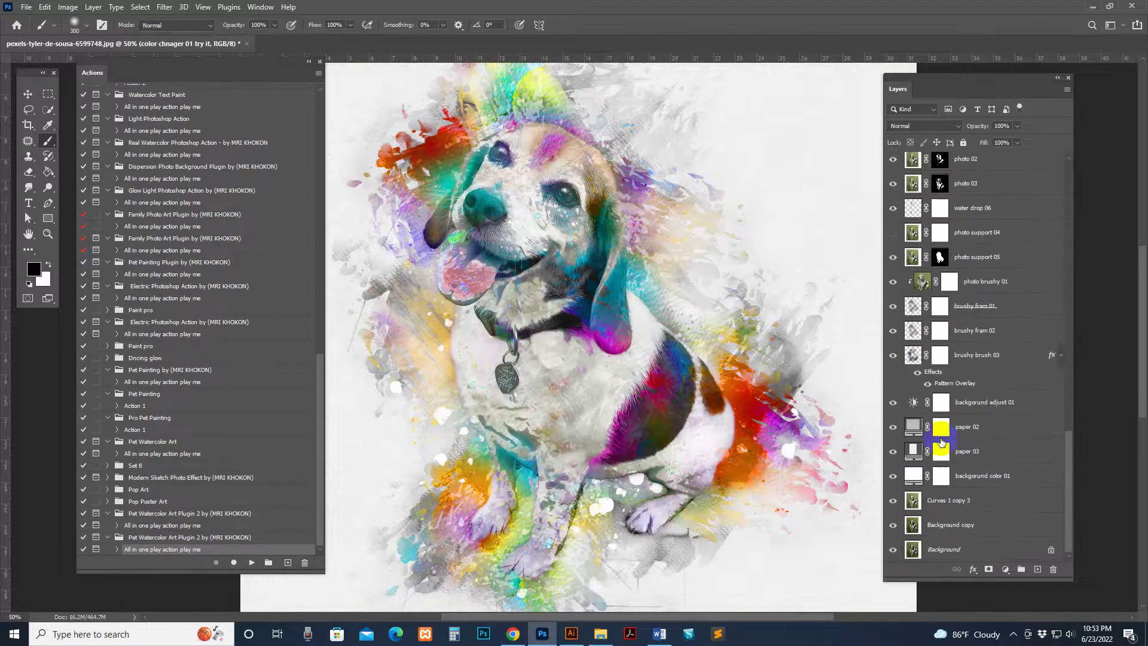
left_click(974, 428)
left_click_drag(625, 369, 688, 409)
left_click(931, 423)
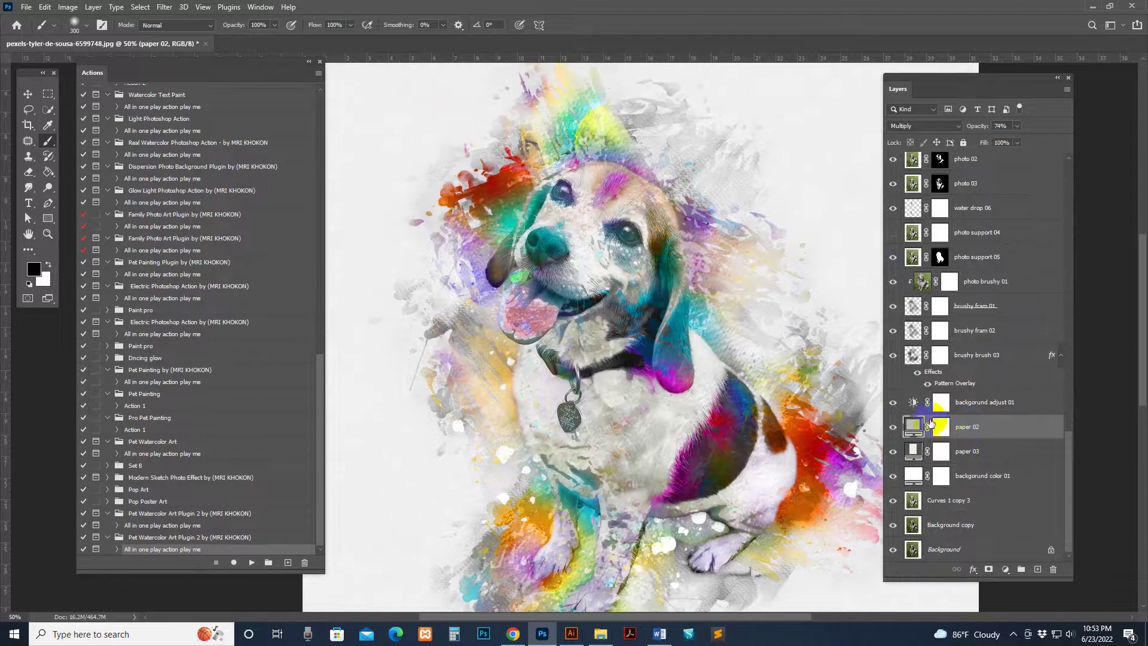
left_click(893, 428)
left_click(993, 456)
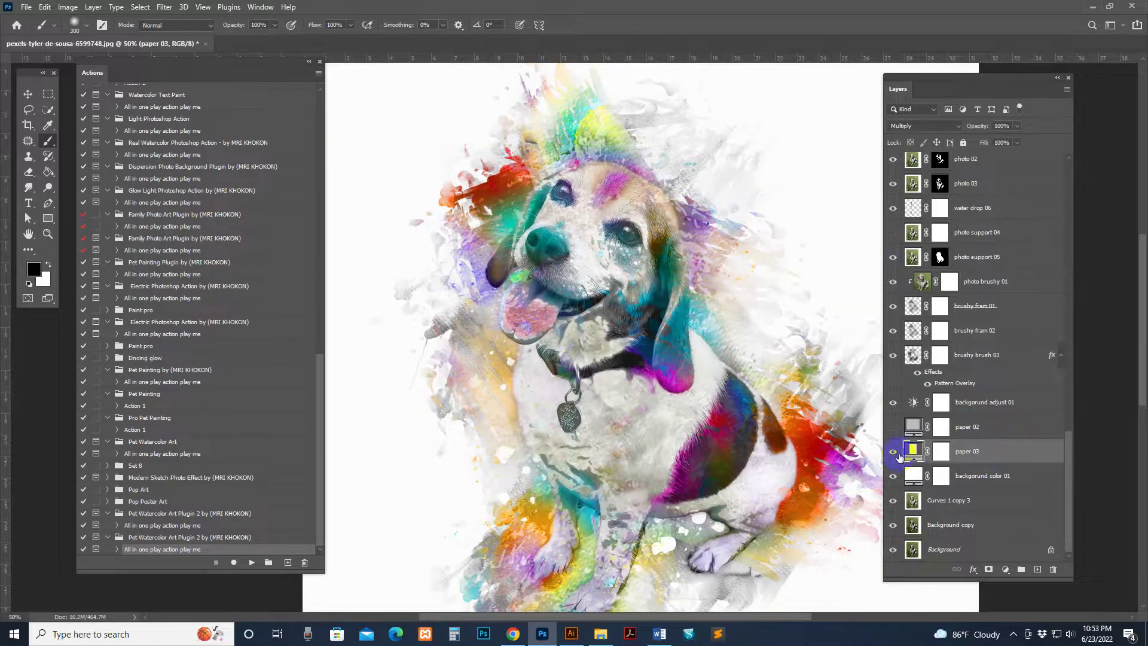
left_click(892, 451)
left_click(908, 477)
left_click(893, 478)
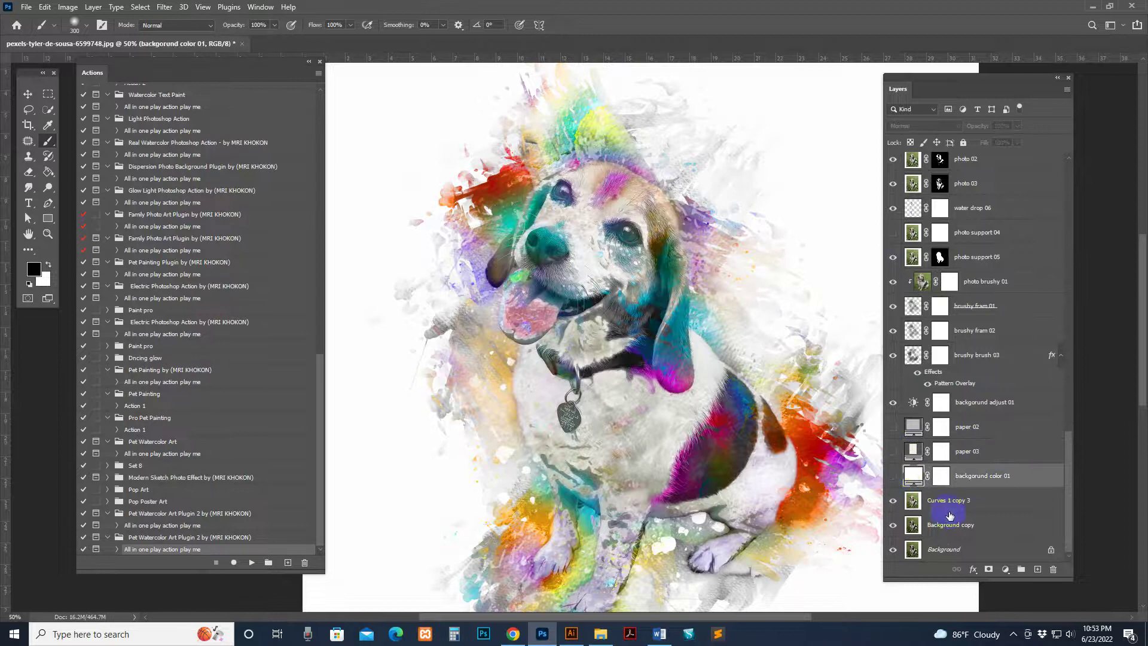
- Hide the Curves 1 copy 3, Background copy and Background layers to leave the artwork on transparency
left_click(950, 506)
left_click(893, 501)
left_click(941, 525)
left_click(893, 525)
left_click(933, 550)
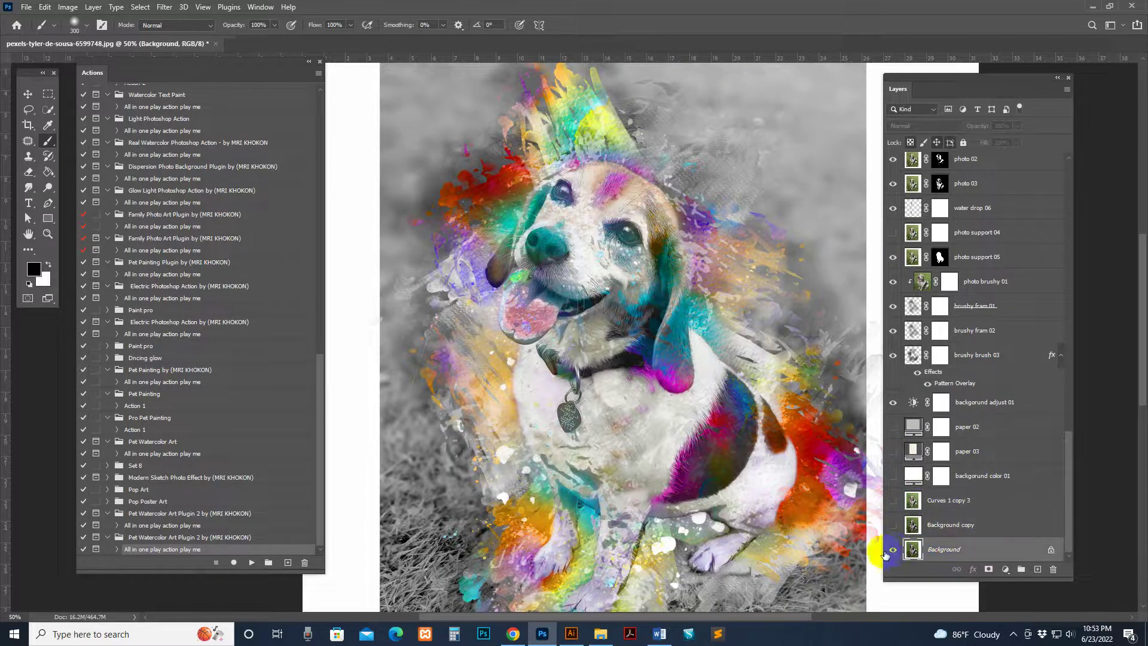
left_click(894, 550)
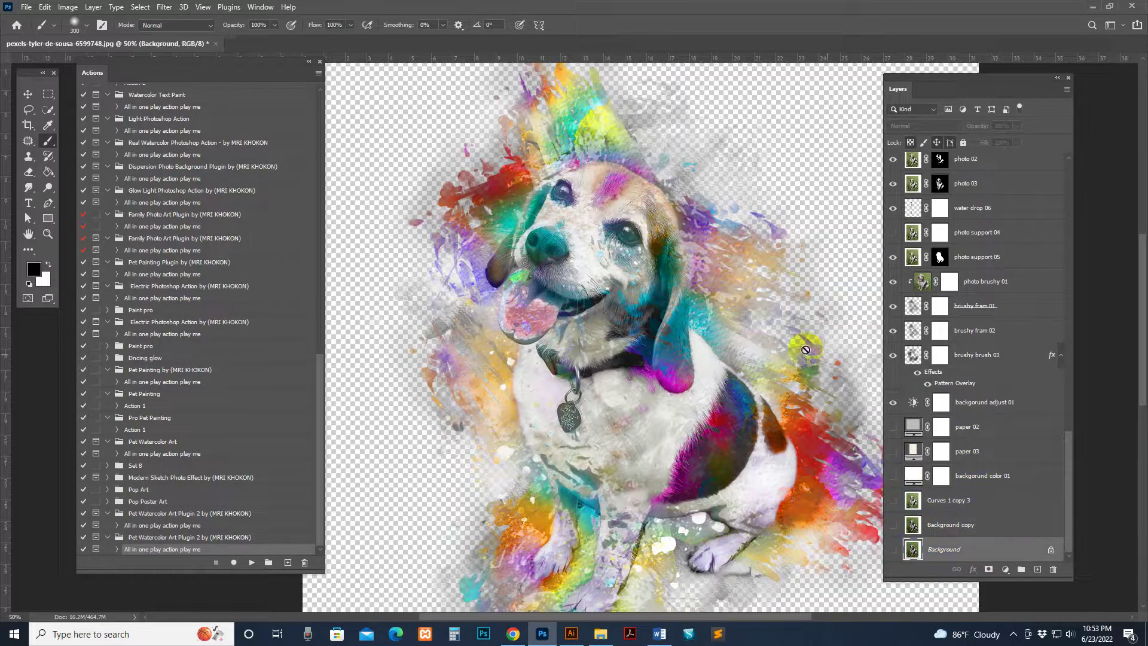
- Examine the transparent-background artwork as a whole and up close, and look over its layer stack
left_click_drag(687, 309, 617, 207)
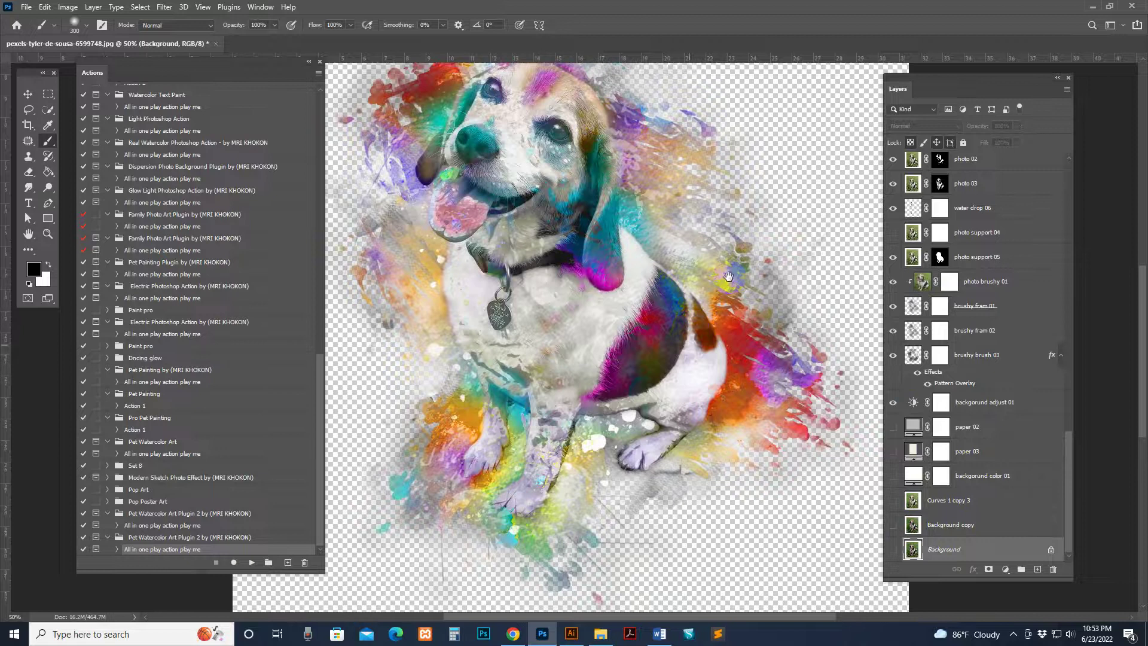
key("z")
left_click(751, 303, "alt")
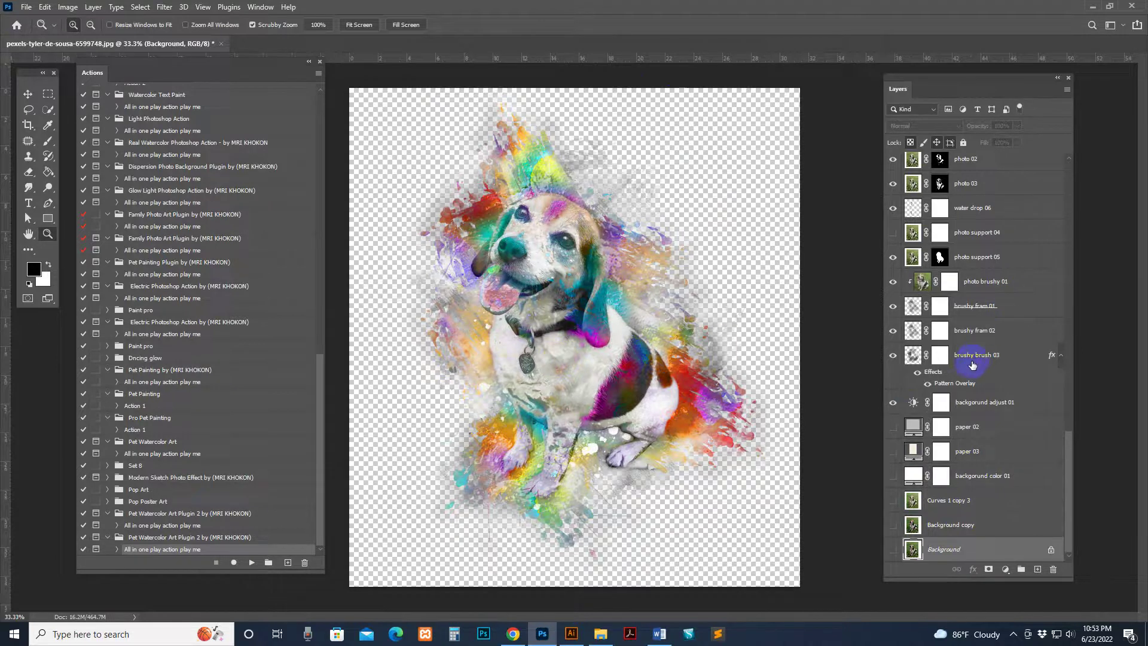
scroll(972, 364, "up", 10)
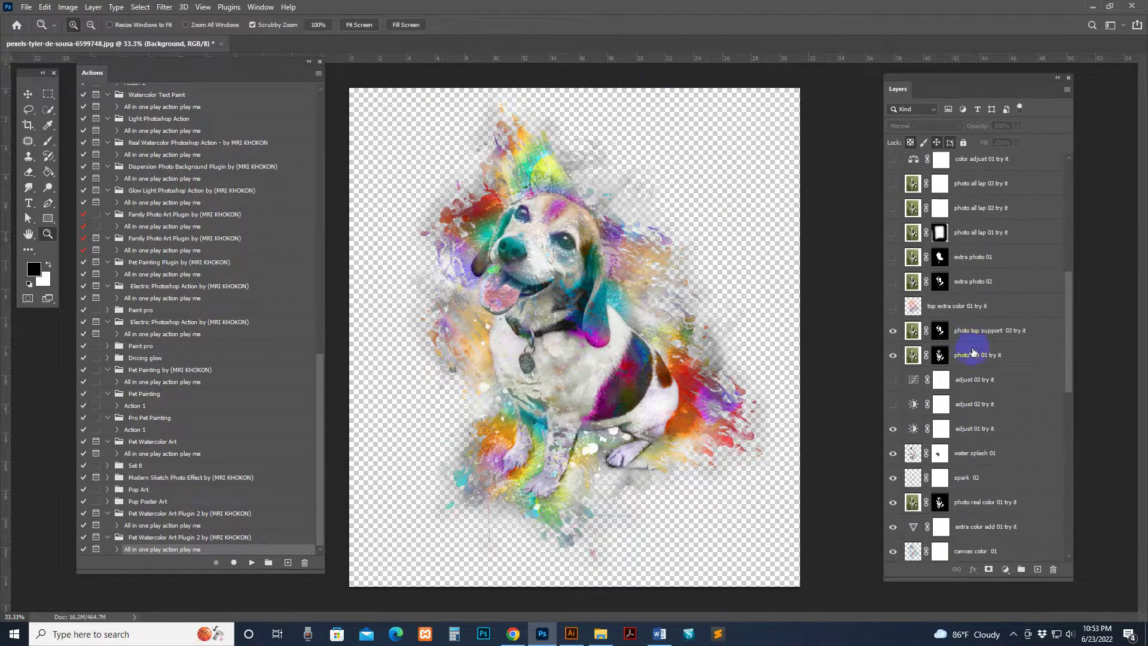
left_click(621, 323)
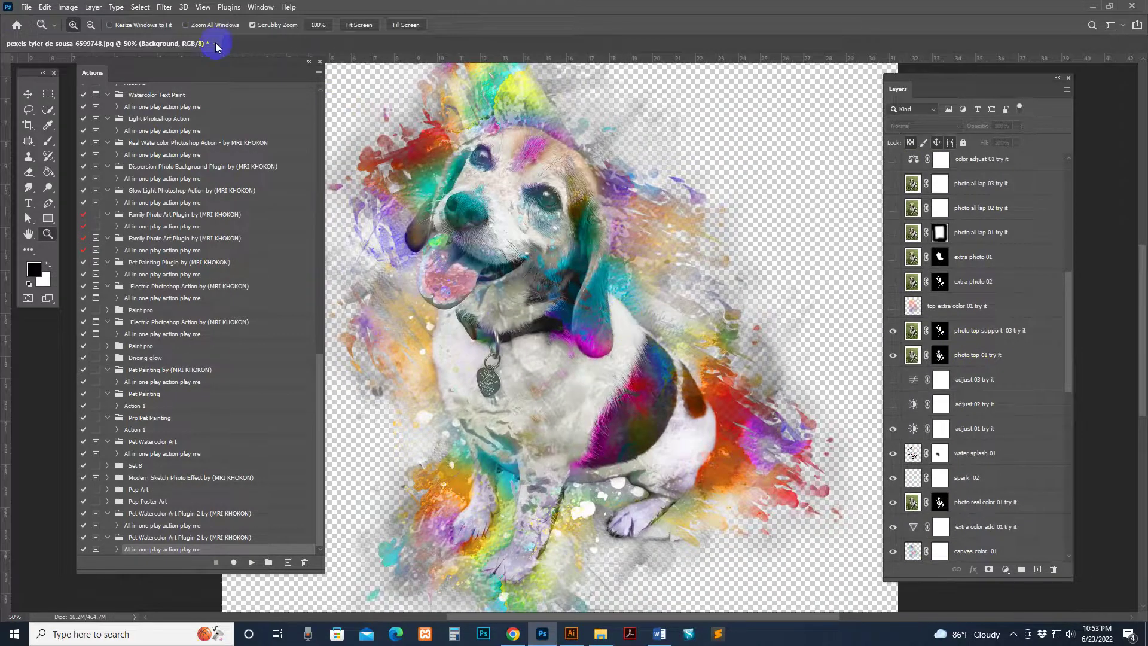
- Close the dog artwork without saving and switch to the Pet Watercolor Art Plugin 2 folder in File Explorer
key("ctrl+w")
left_click(581, 241)
left_click(600, 634)
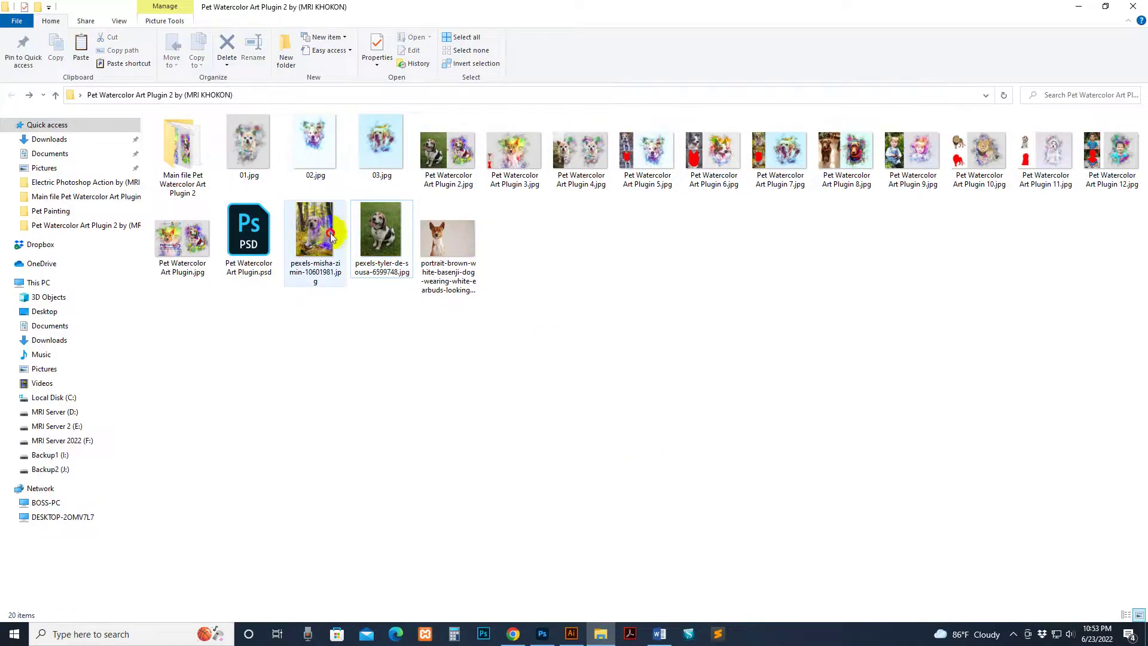
- Open pexels-misha-zimin-10601981.jpg in Photoshop and select the dog automatically with Select Subject
left_click_drag(320, 225, 589, 90)
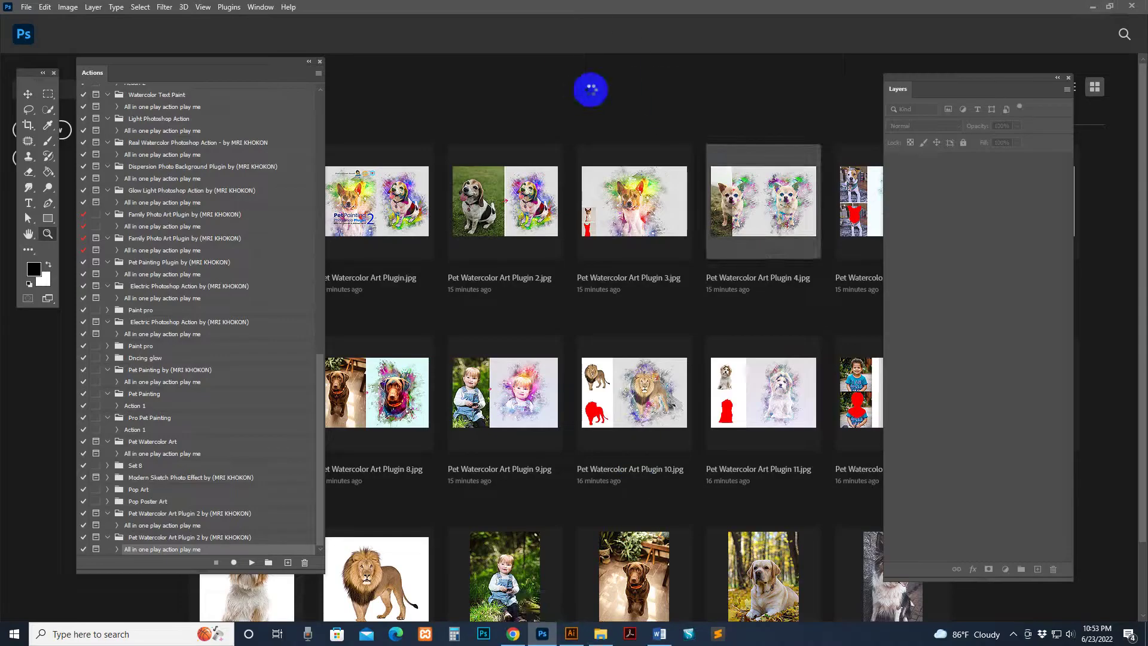
left_click(666, 338)
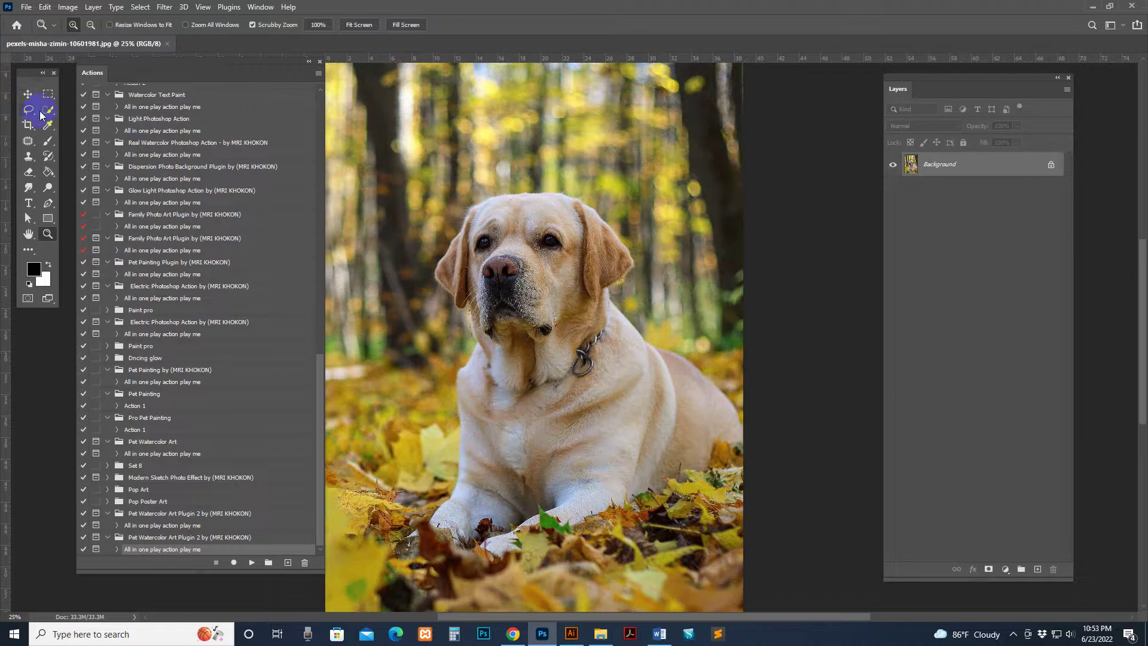
left_click(47, 107)
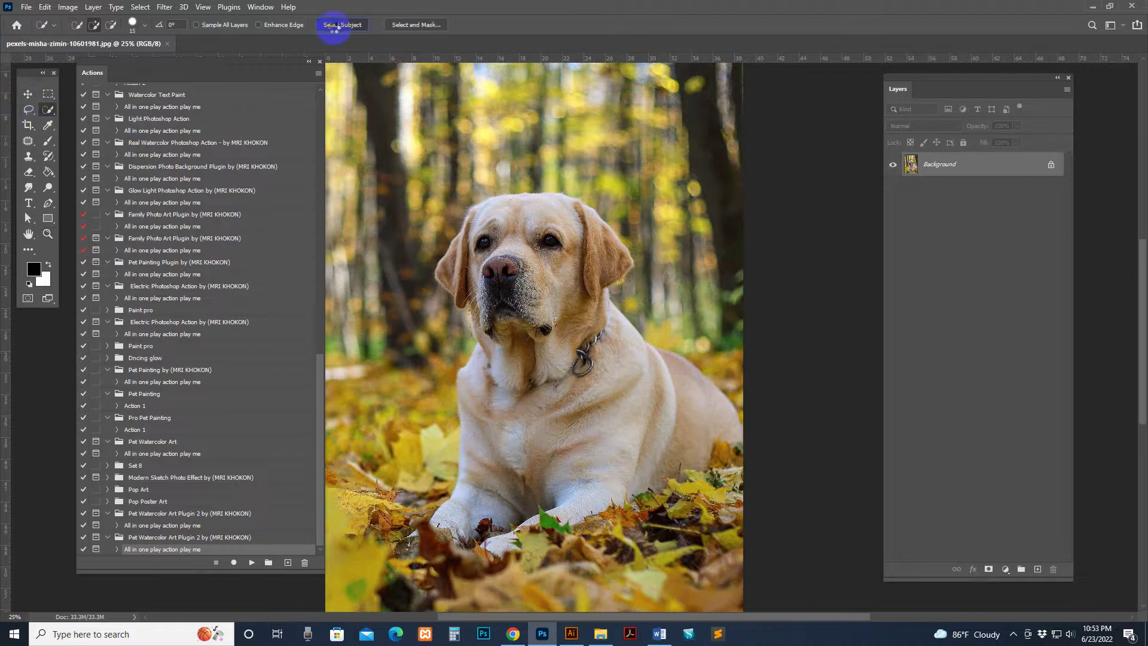
left_click(338, 25)
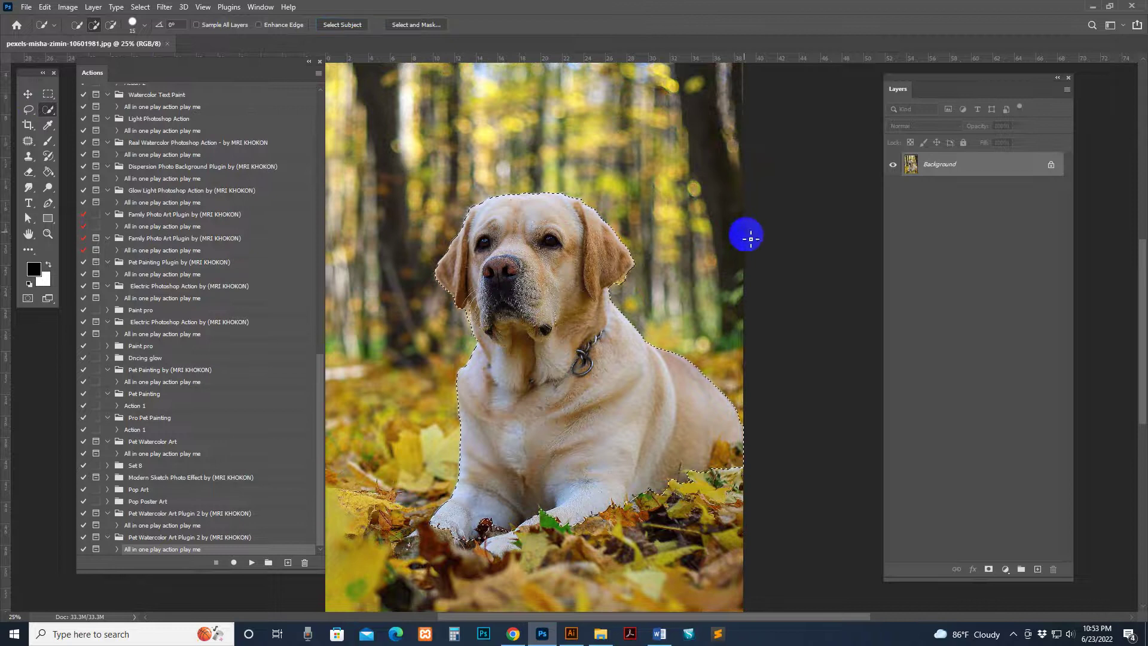
- Add a new layer above the Background and name it brush
left_click(1037, 569)
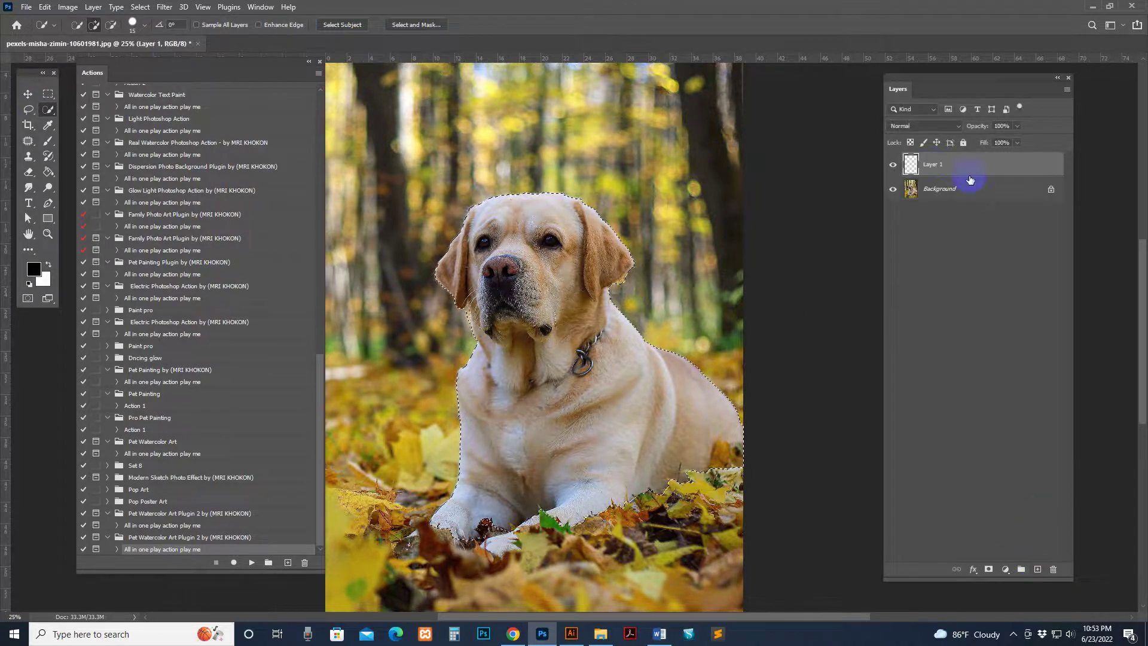
double_click(938, 164)
type("brush")
key("Return")
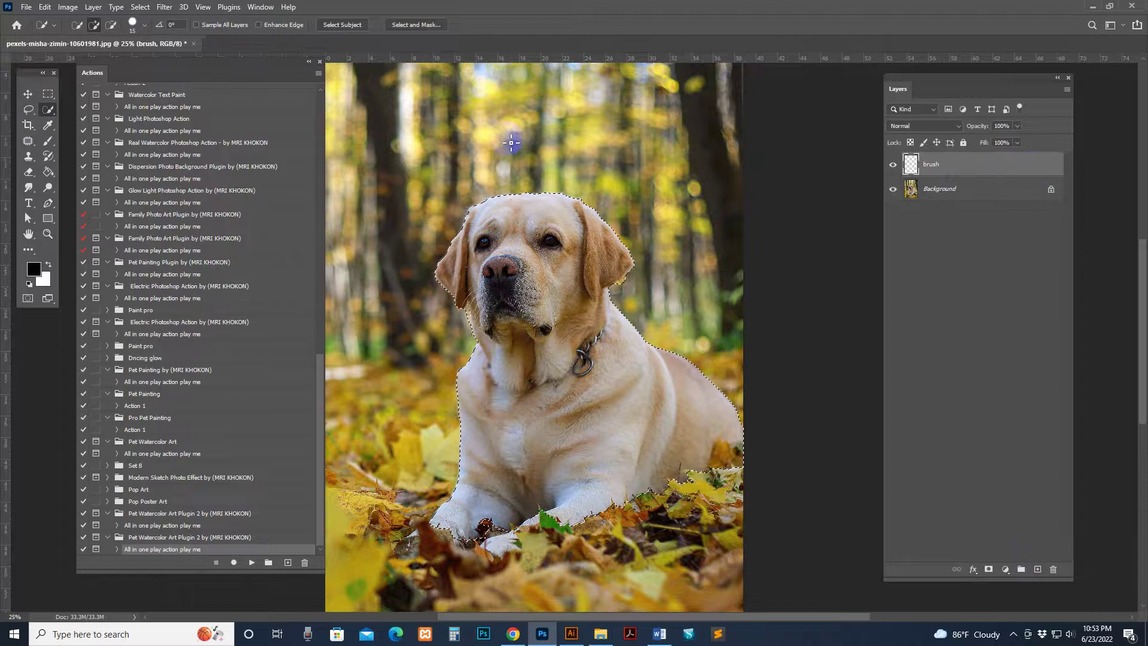
- Ready the Brush tool and set the foreground color to pure red, ff0000
left_click(48, 141)
left_click(34, 269)
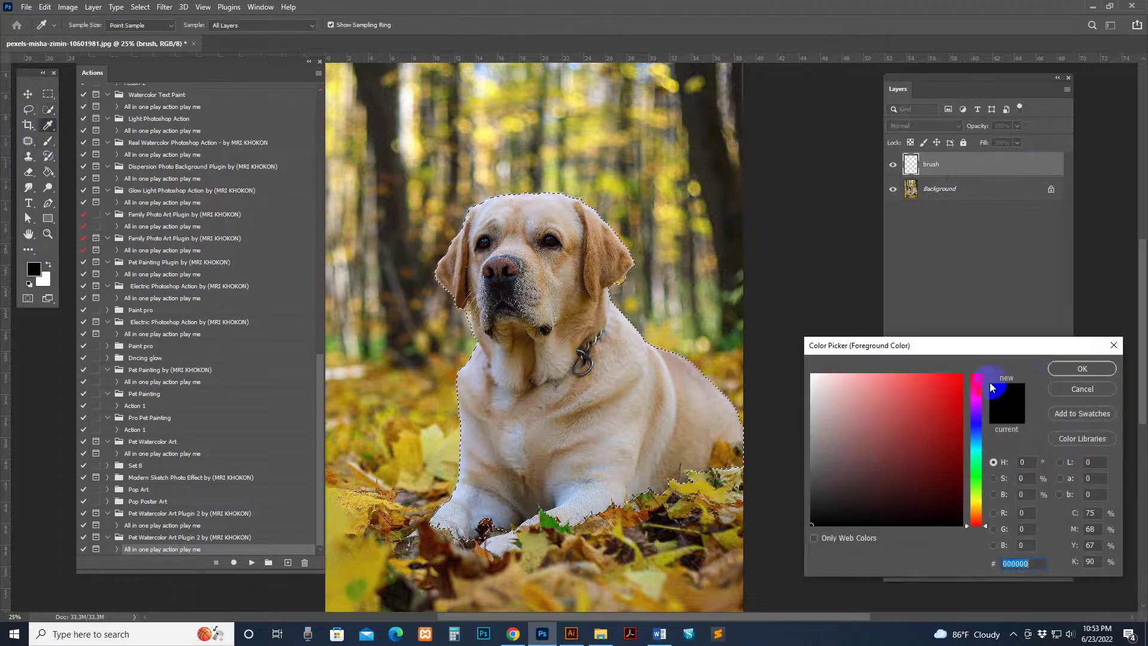
left_click(960, 376)
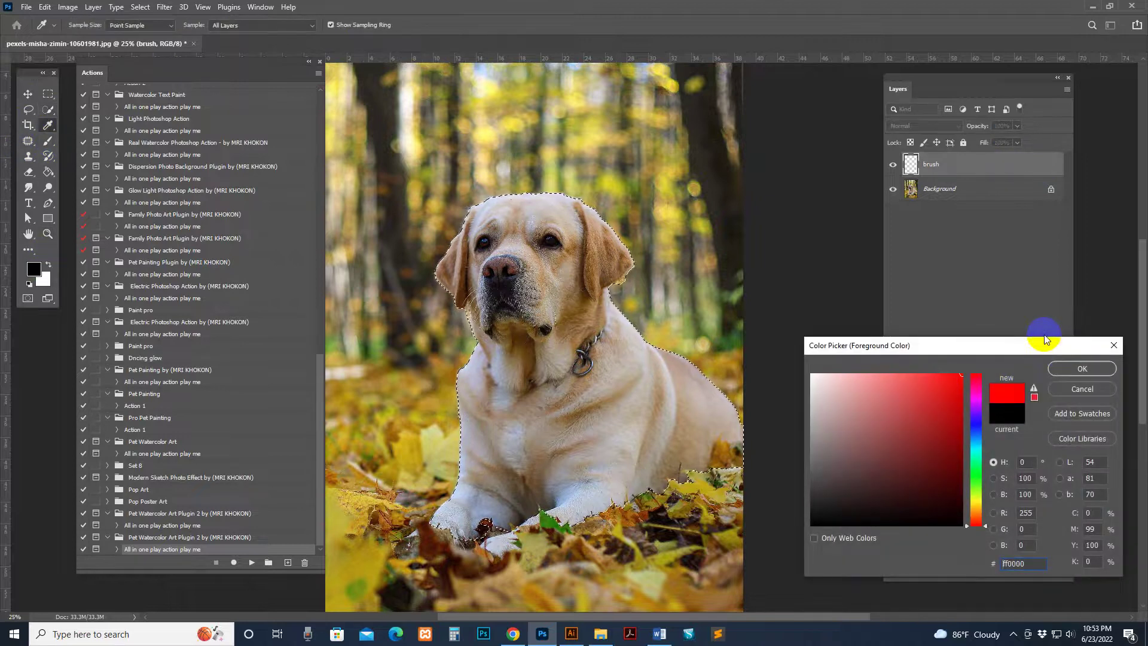
left_click(1099, 367)
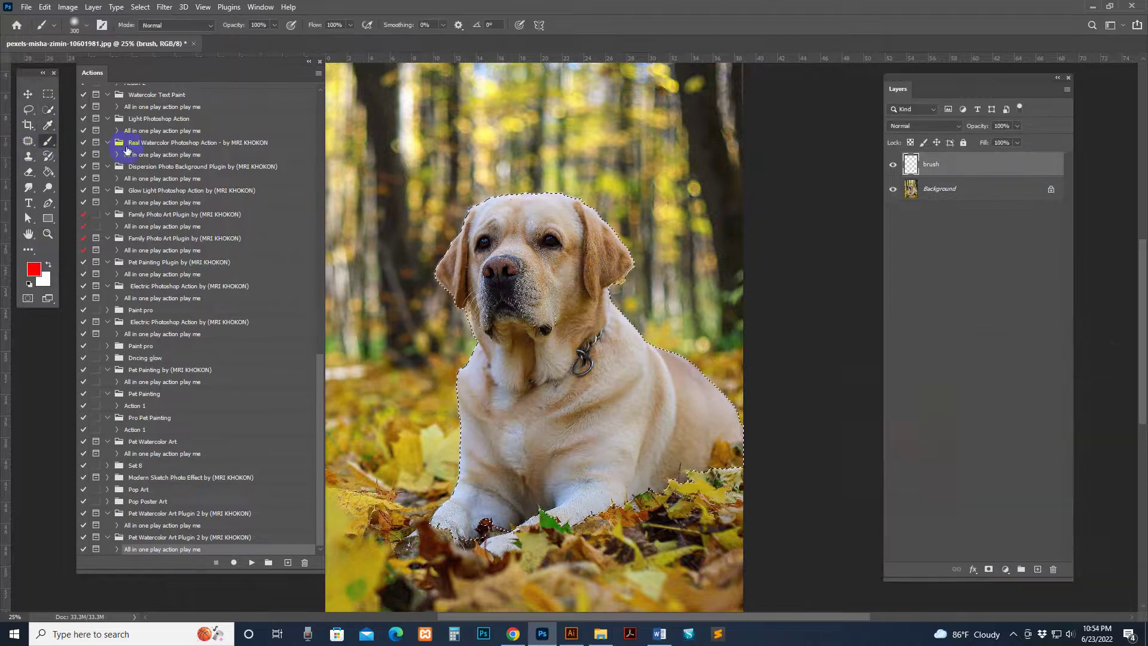
- Paint the dog's head and chest red on the brush layer, enlarging the soft brush from 300 to 600 px
right_click(57, 146)
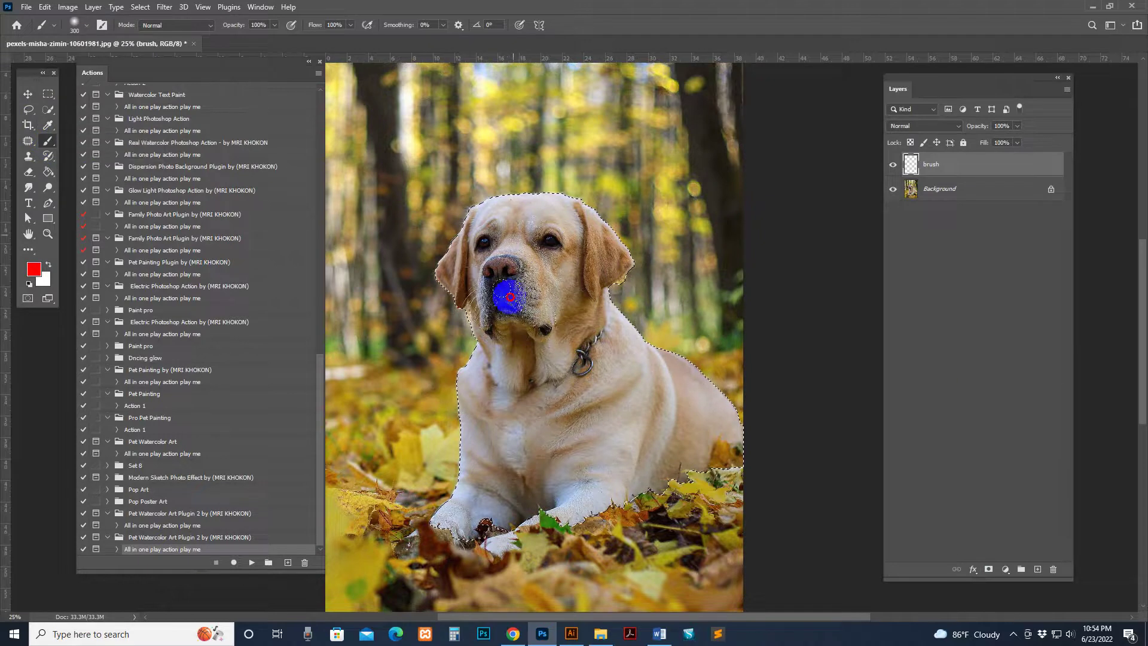
left_click_drag(505, 293, 521, 233)
left_click(893, 165)
left_click(892, 165)
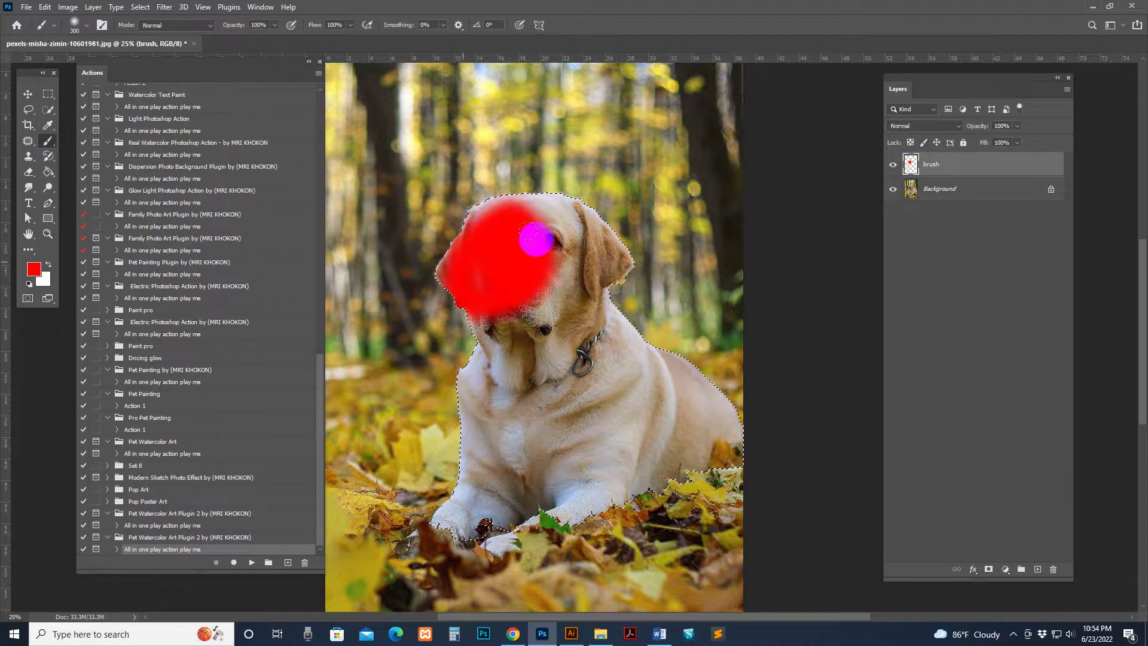
key("bracketright")
key("bracketright")
key("bracketright")
mouse_move(538, 239)
left_mouse_down()
mouse_move(546, 213)
mouse_move(544, 356)
mouse_move(568, 390)
mouse_move(480, 314)
mouse_move(590, 354)
mouse_move(591, 399)
mouse_move(594, 305)
mouse_move(548, 274)
mouse_move(543, 225)
mouse_move(493, 290)
mouse_move(554, 367)
mouse_move(538, 364)
mouse_move(450, 253)
mouse_move(488, 216)
left_mouse_up()
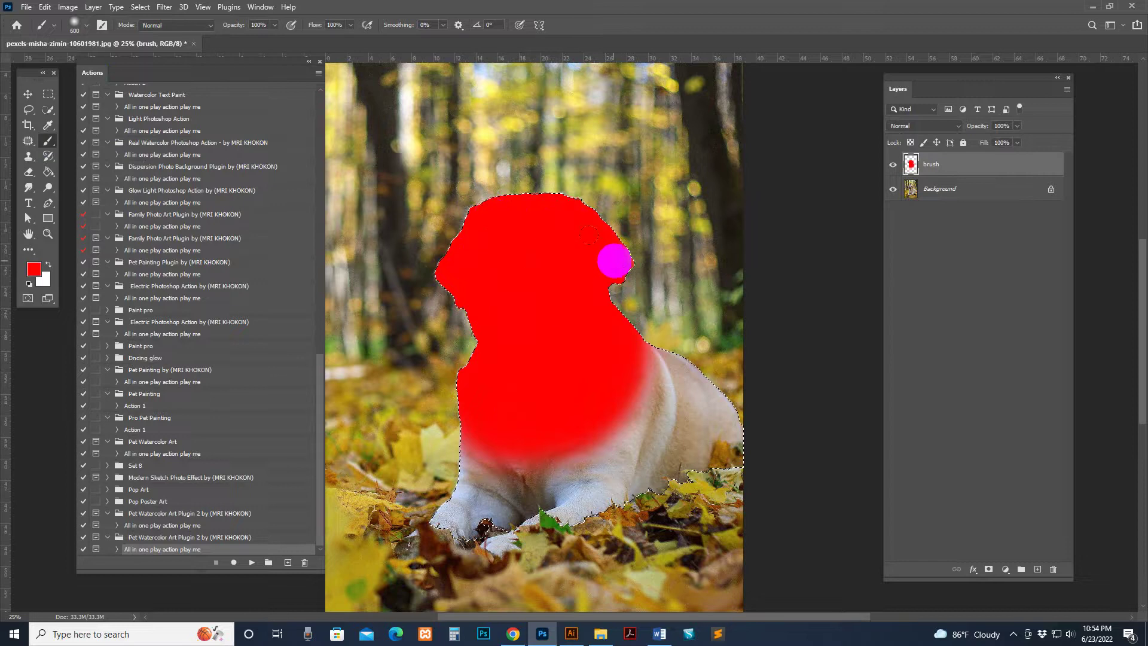
- Invert the dog selection and then deselect it, leaving the red paint with the Move tool active
scroll(616, 263, "up", 1)
scroll(615, 263, "up", 1)
left_click(139, 7)
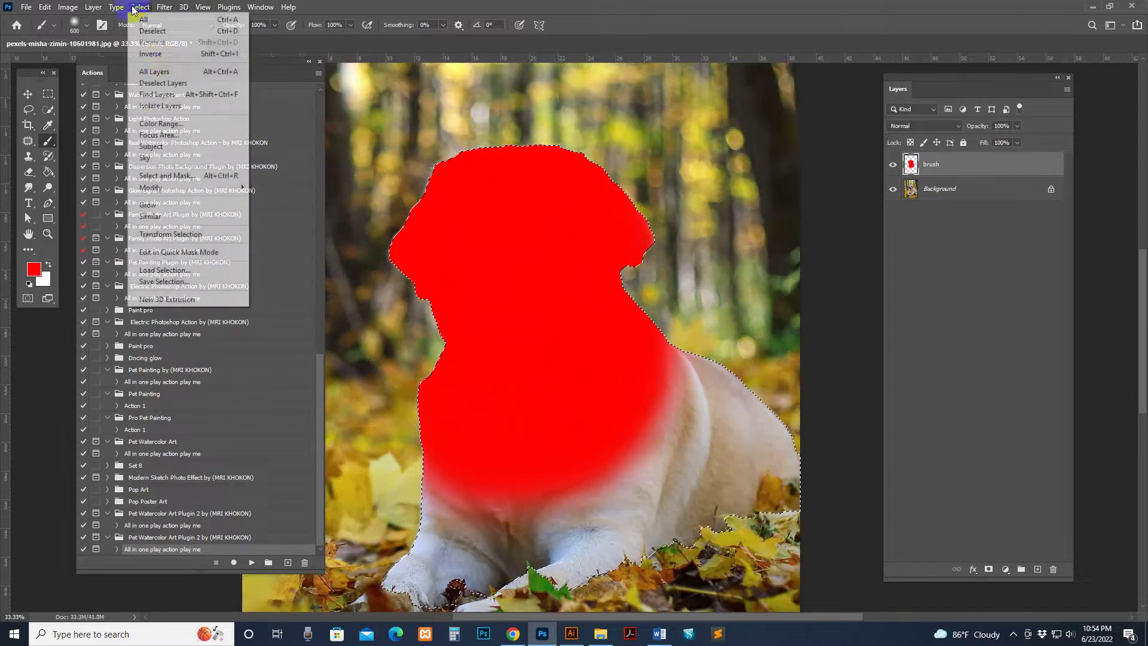
left_click(154, 53)
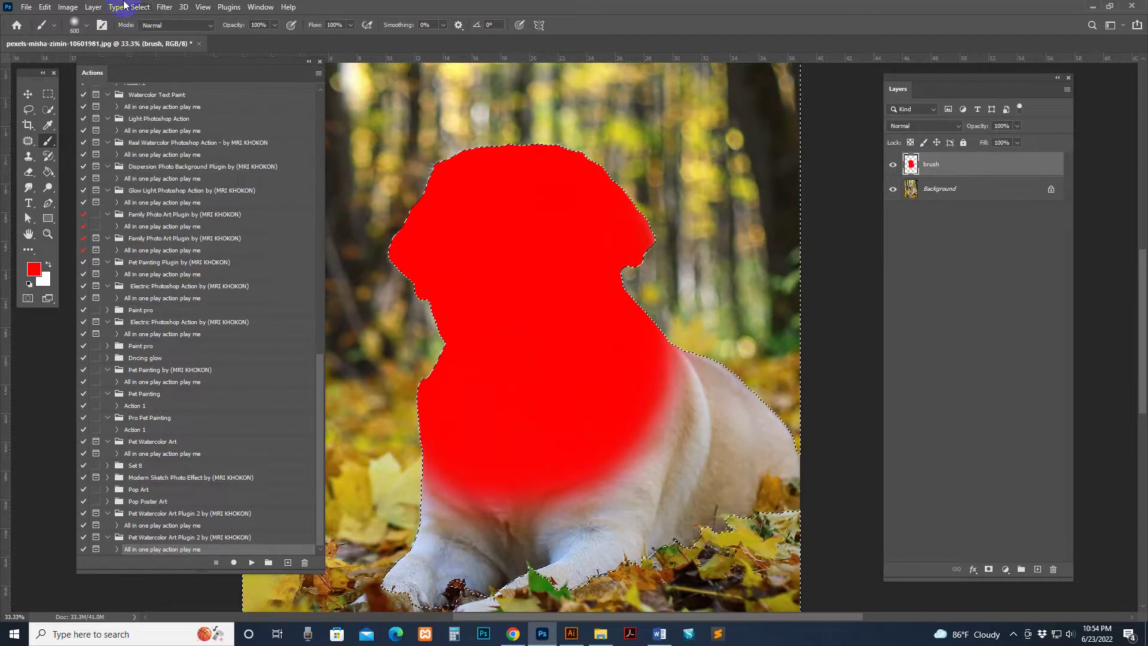
left_click(146, 8)
left_click(154, 30)
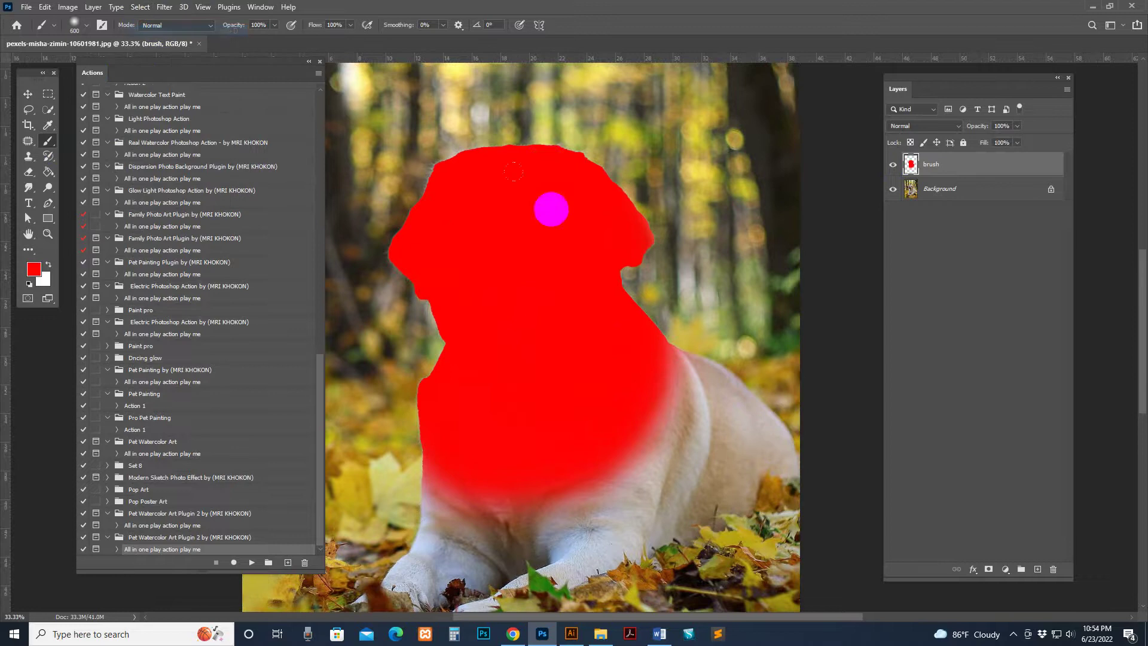
left_click(27, 94)
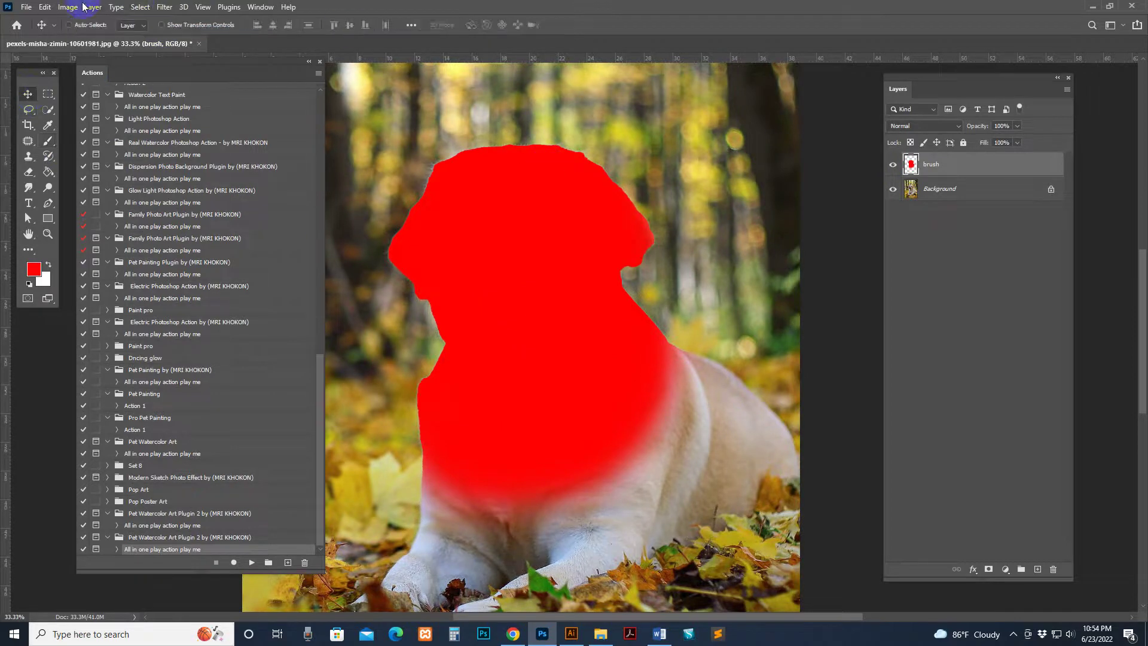
- Reduce the image size by entering a smaller pixel height with the proportions linked
left_click(68, 7)
left_click(86, 96)
left_click(338, 272)
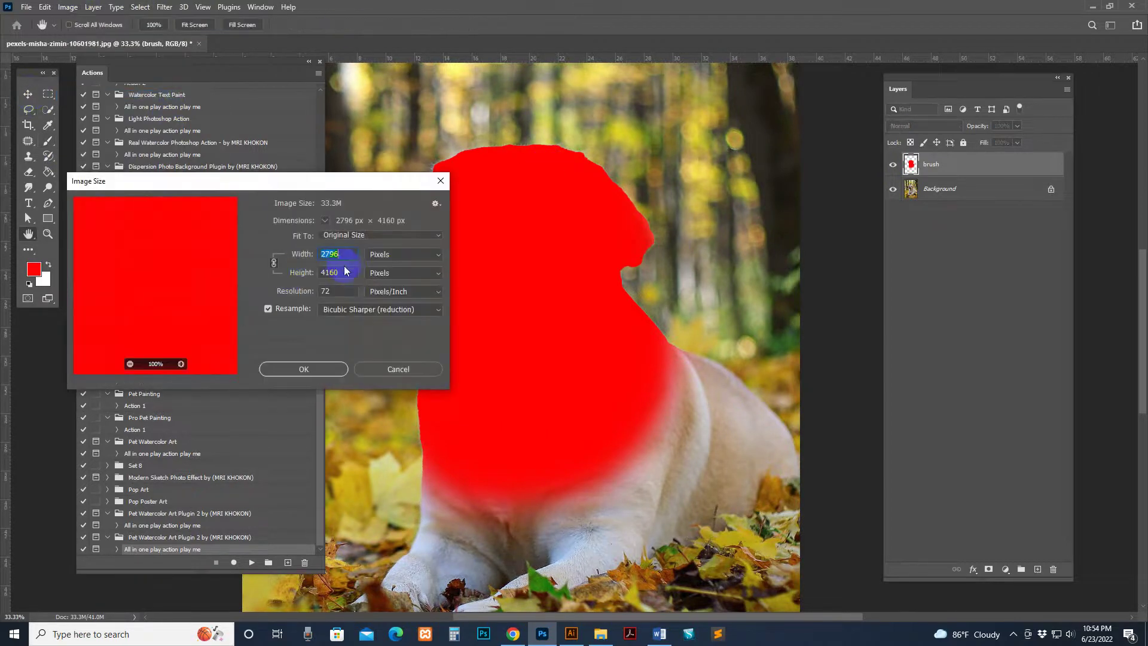
left_click_drag(310, 271, 249, 267)
key("Return")
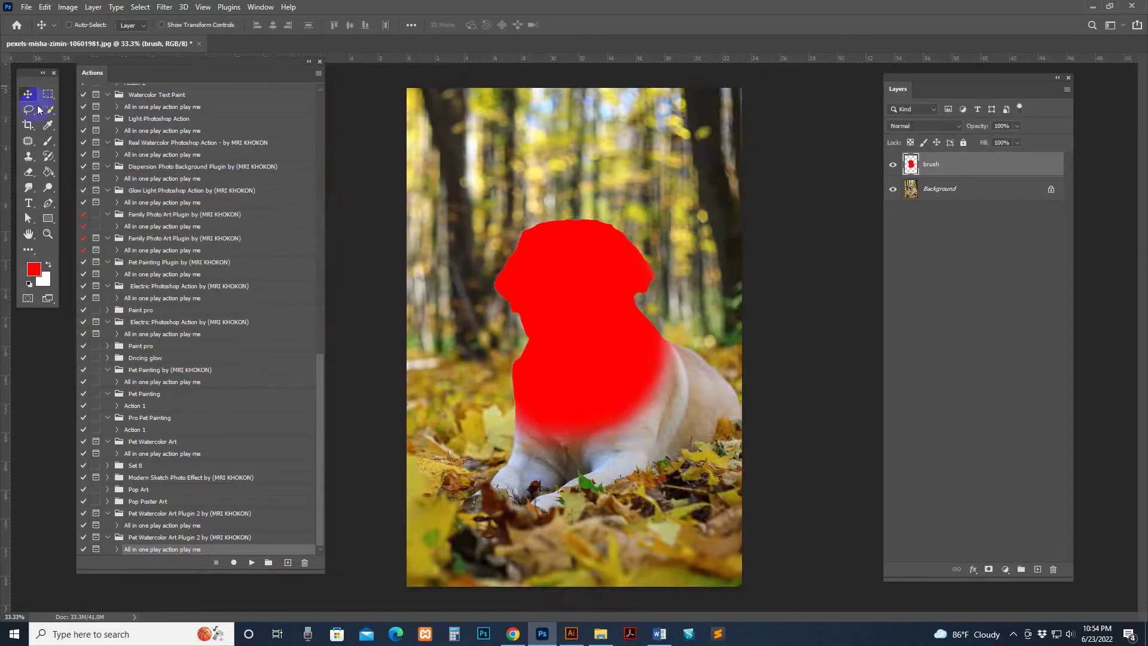
- Widen the canvas with the Crop tool, adding white margins on both sides of the dog photo
left_click(28, 125)
left_click_drag(744, 337, 770, 339)
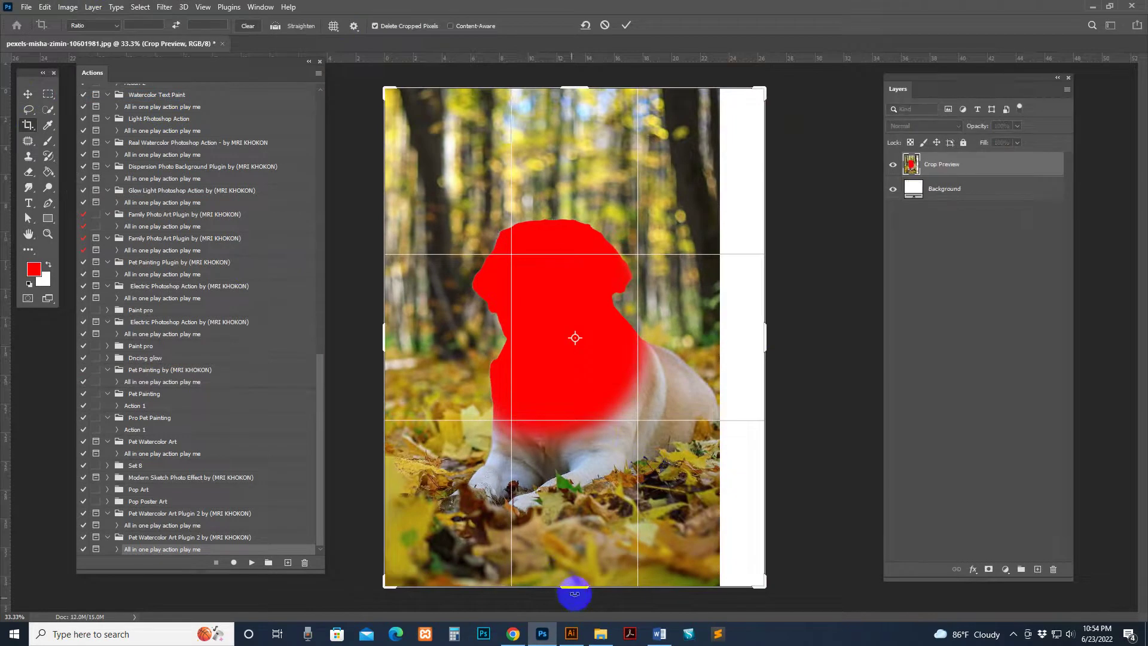
left_click_drag(379, 335, 373, 336)
left_click(28, 93)
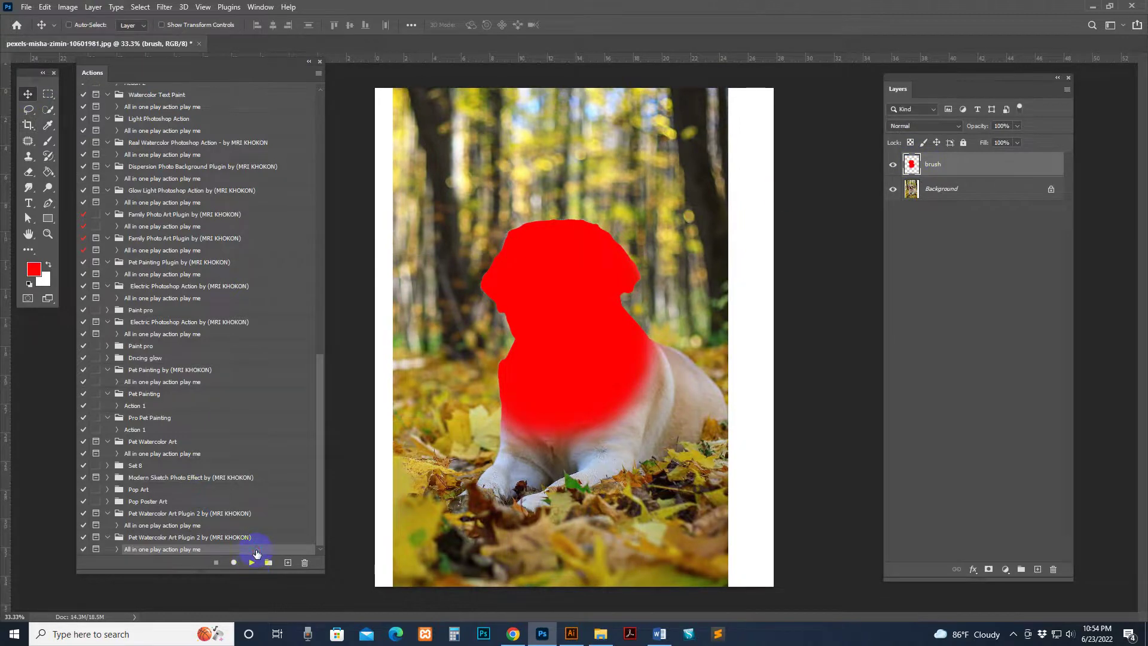
- Play the Pet Watercolor Art Plugin 2 action, dismiss its closing message and view the artwork at 50%
left_click(256, 553)
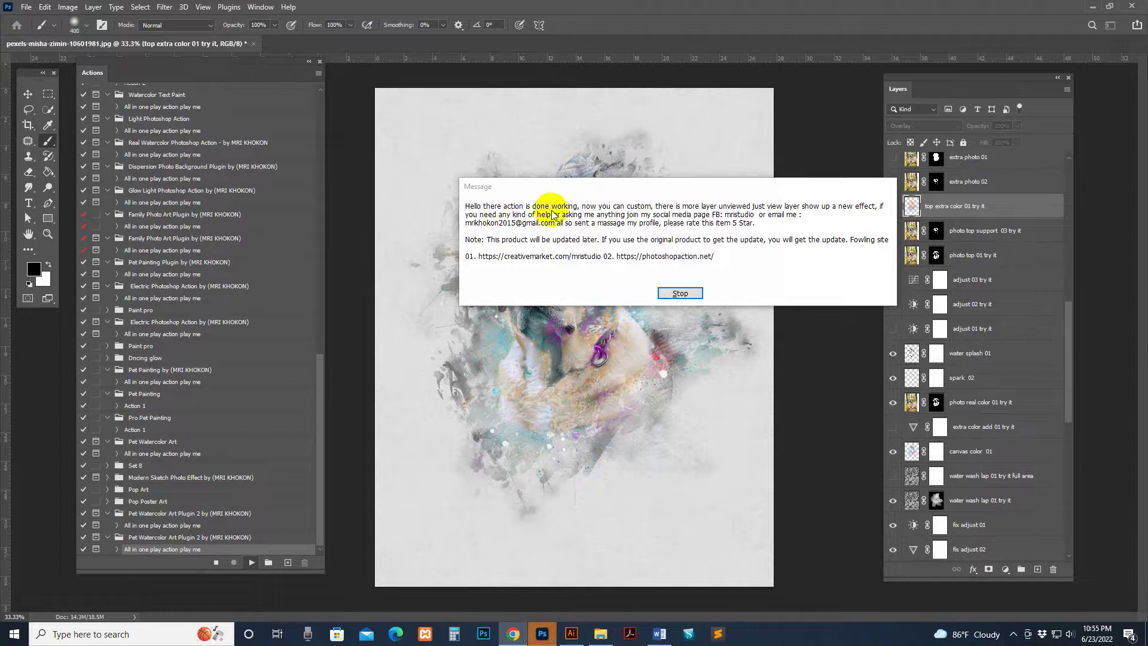
left_click(682, 293)
key("z")
left_click(584, 275)
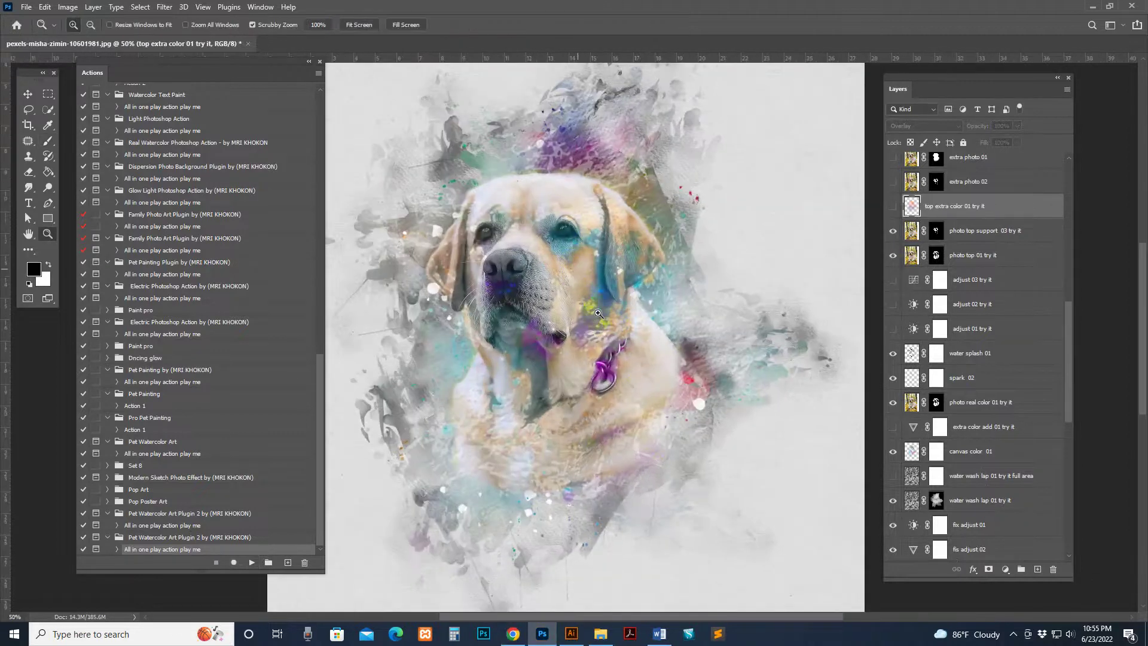
- Try out the top extra color 01 try it and extra photo 02 layers one at a time, hiding each again
left_click(958, 233)
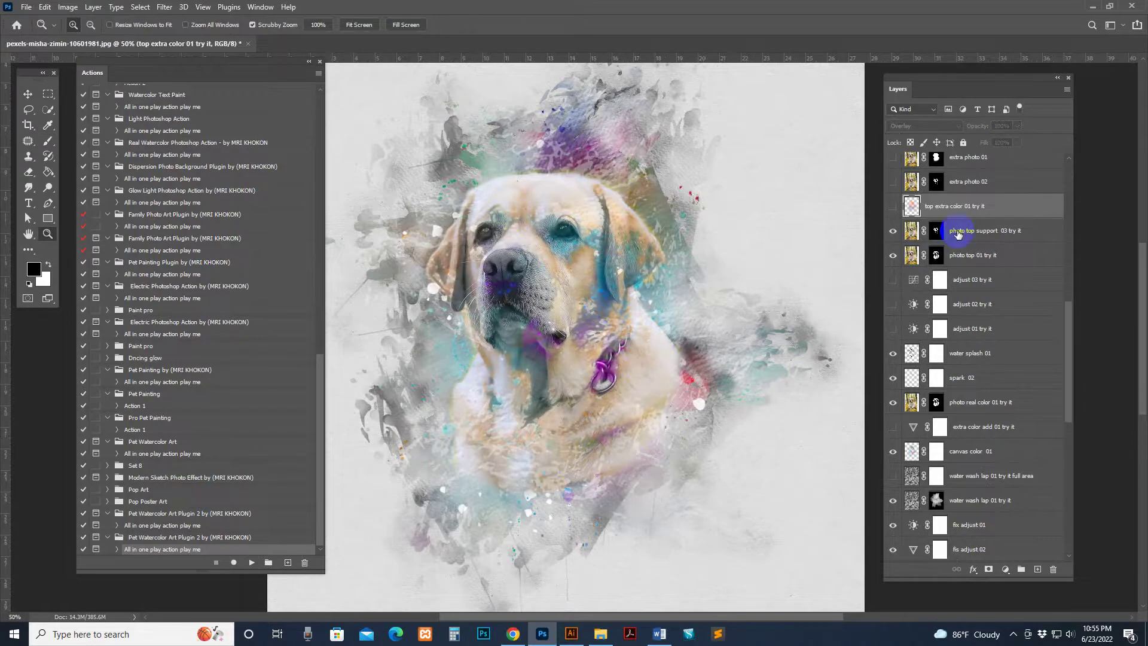
left_click(892, 207)
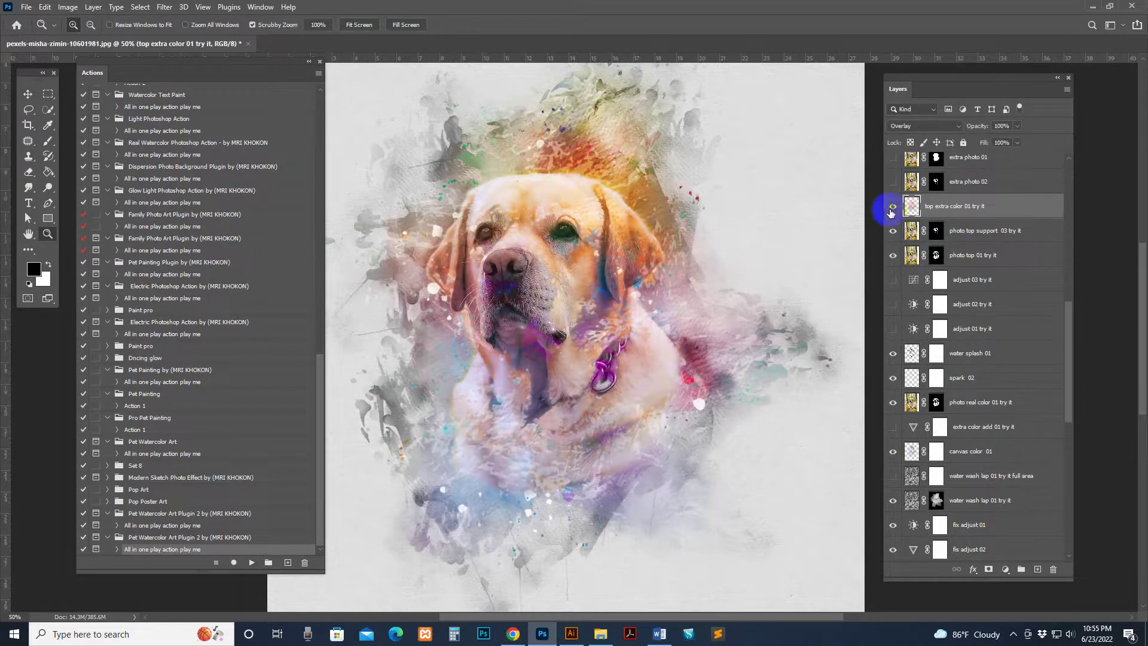
left_click(892, 207)
left_click(910, 181)
left_click(893, 182)
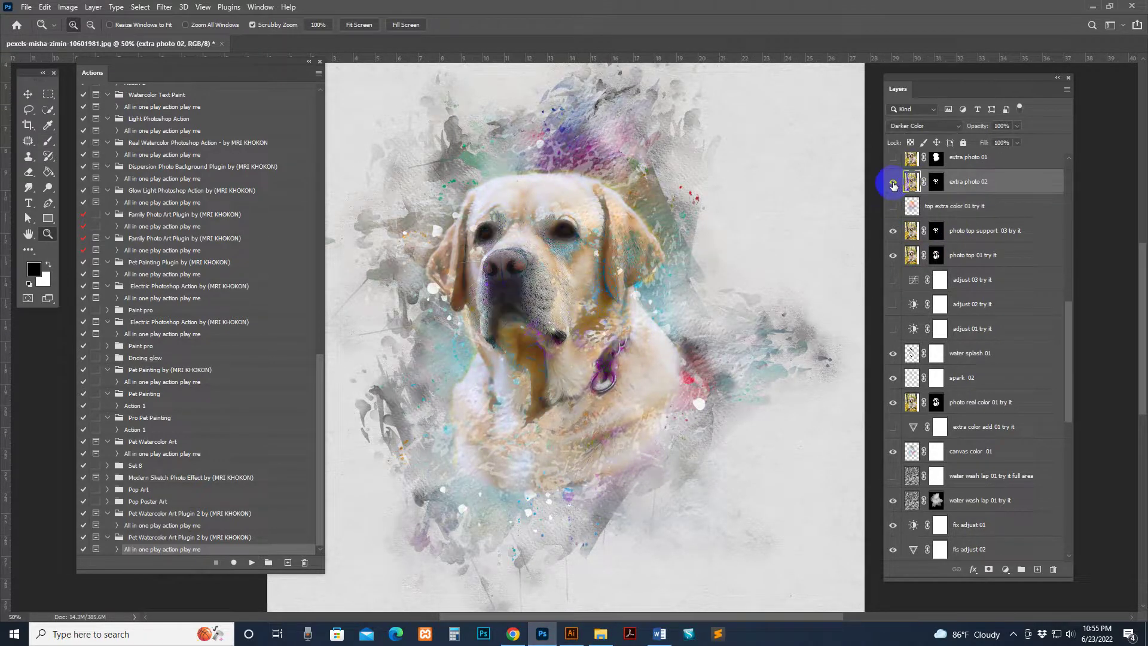
scroll(909, 257, "up", 1)
left_click(892, 254)
- Show the extra photo 01 layer and compare the artwork with and without it
left_click(908, 232)
left_click(894, 231)
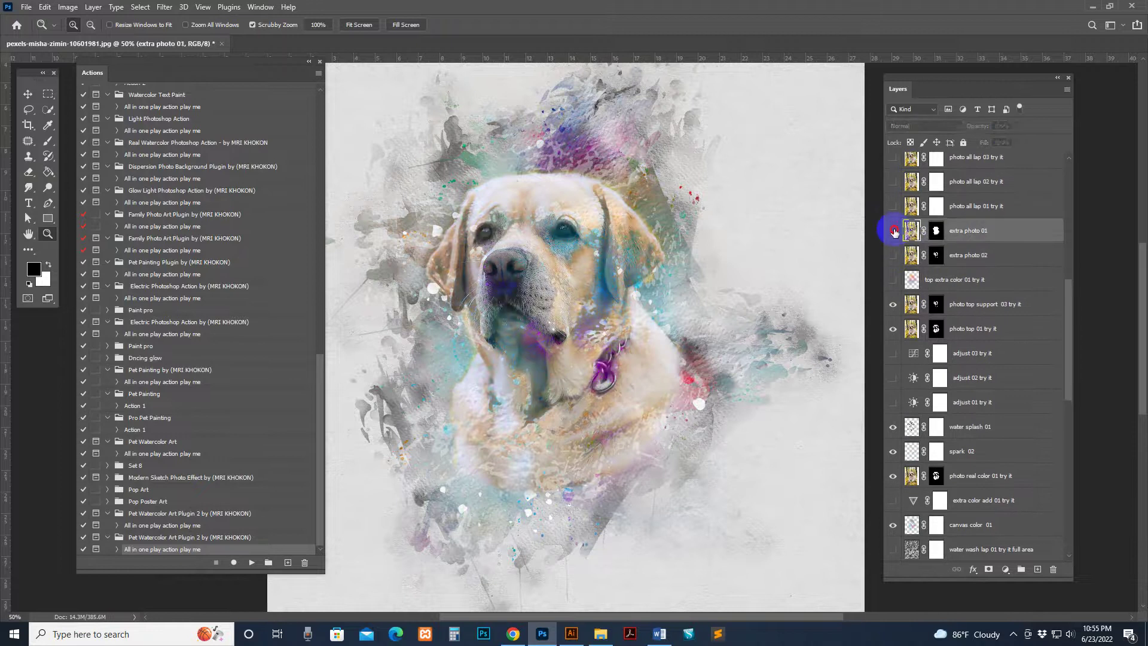
left_click(952, 237)
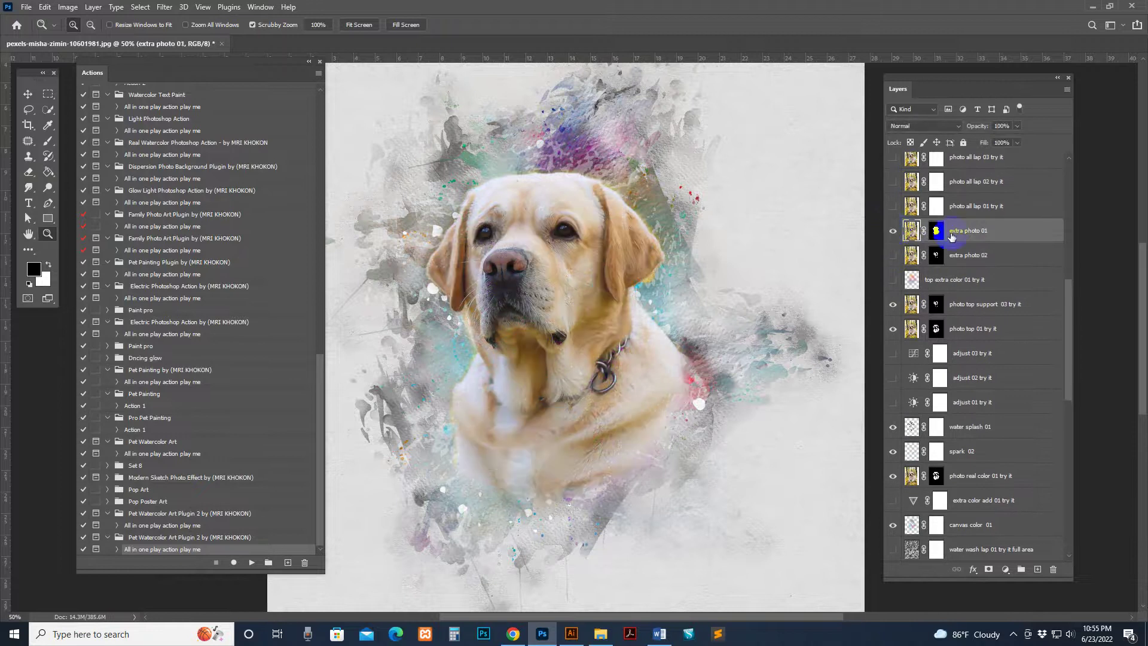
left_click(893, 232)
left_click(894, 232)
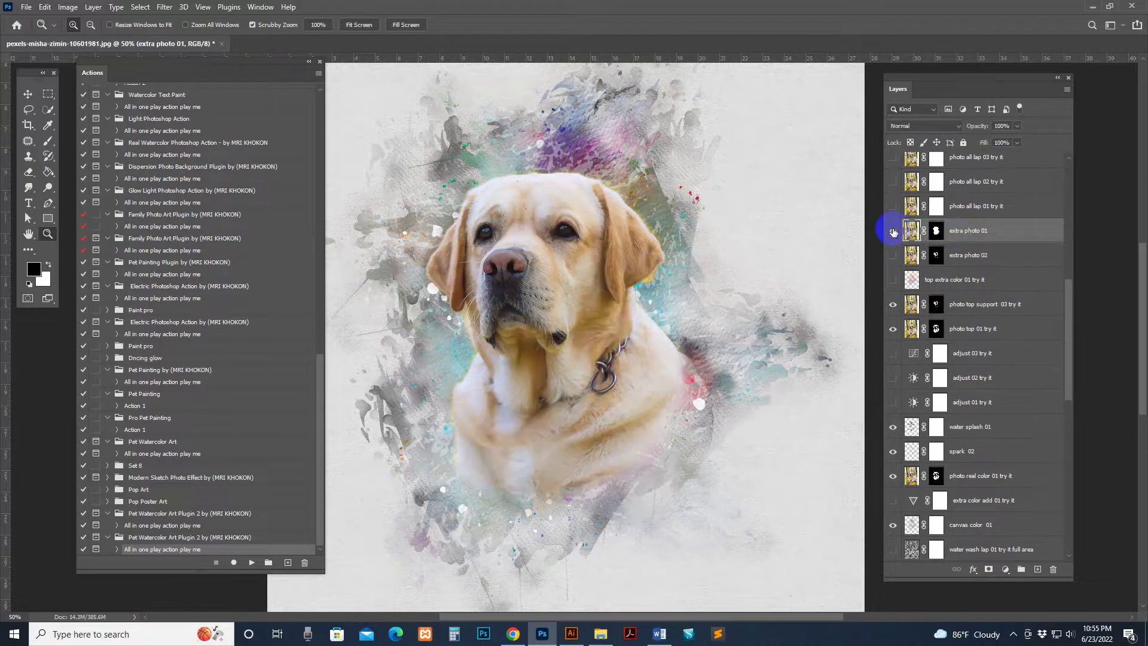
- Paint white on the extra photo 01 layer mask around the dog with a 400 px brush to reveal more photo
left_click(935, 231)
left_click(48, 140)
key("x")
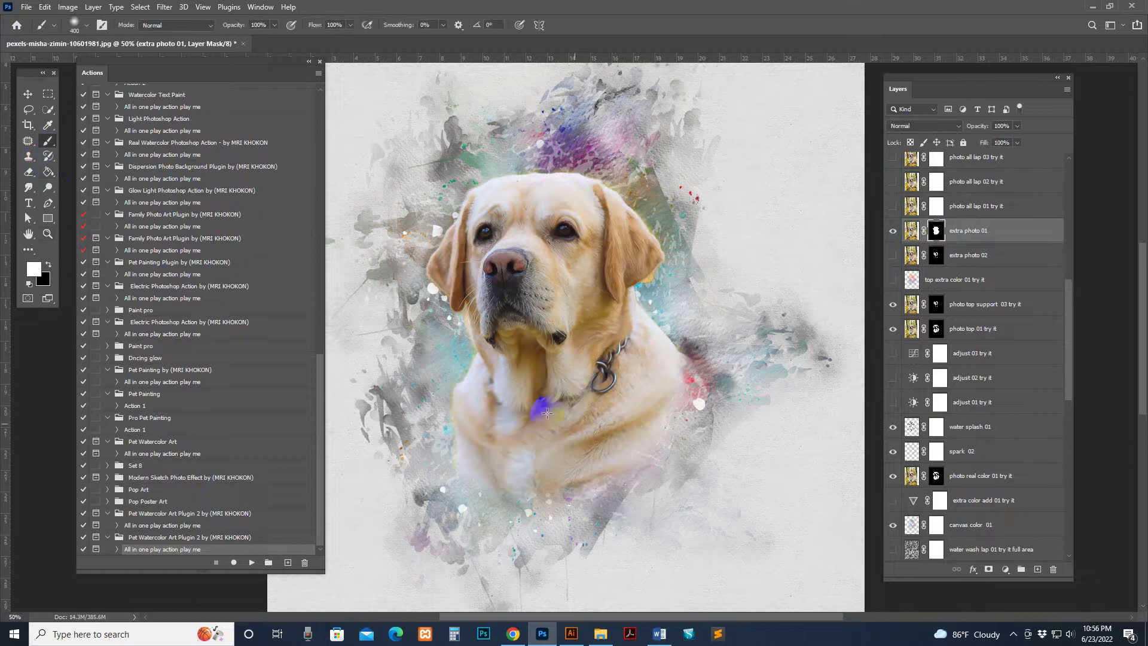
mouse_move(527, 445)
left_mouse_down()
mouse_move(445, 441)
mouse_move(479, 405)
mouse_move(457, 400)
mouse_move(460, 335)
mouse_move(495, 319)
mouse_move(525, 180)
mouse_move(645, 228)
left_mouse_up()
- Paint black on the extra photo 01 mask to hide the photo background and bring watercolor back over the ears and chest
left_click(48, 264)
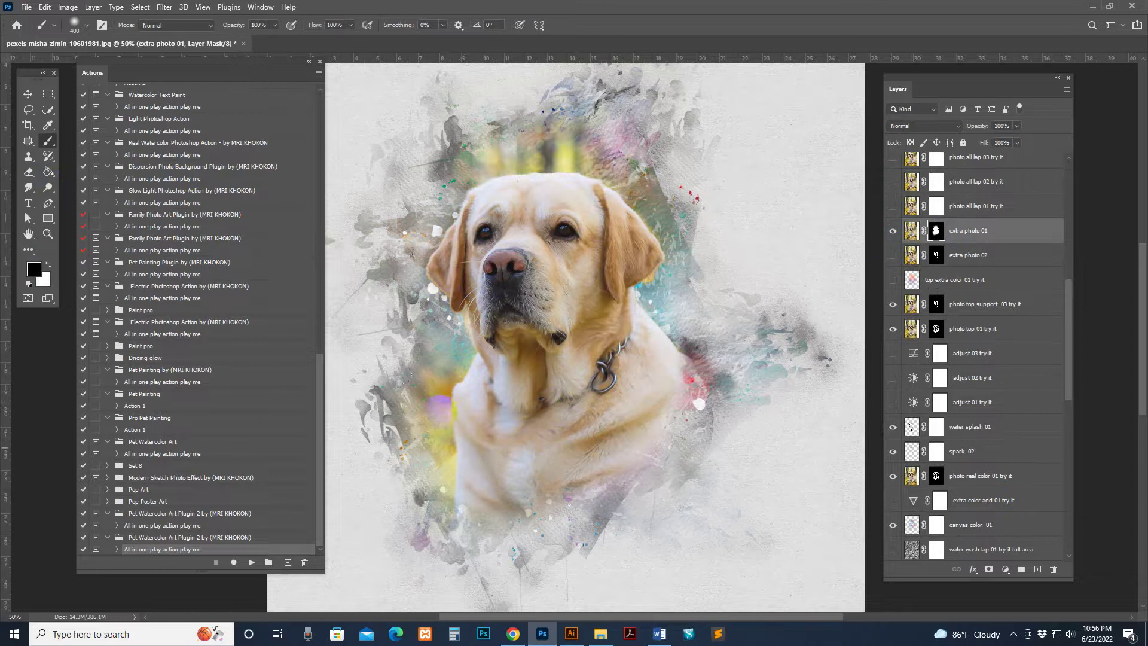
mouse_move(441, 411)
left_mouse_down()
mouse_move(458, 388)
mouse_move(448, 478)
mouse_move(463, 162)
mouse_move(592, 192)
left_mouse_up()
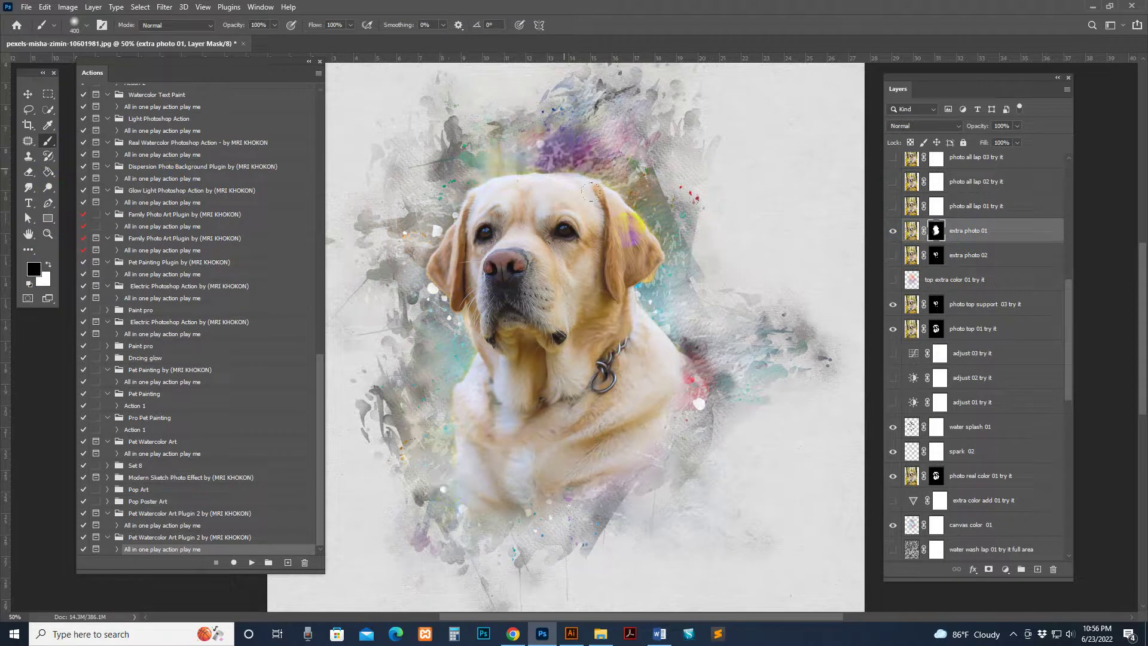
mouse_move(639, 242)
left_mouse_down()
mouse_move(687, 401)
mouse_move(656, 400)
mouse_move(568, 460)
mouse_move(520, 465)
mouse_move(450, 433)
mouse_move(609, 402)
mouse_move(651, 229)
mouse_move(472, 171)
mouse_move(423, 194)
mouse_move(419, 280)
left_mouse_up()
left_click_drag(586, 320, 536, 413)
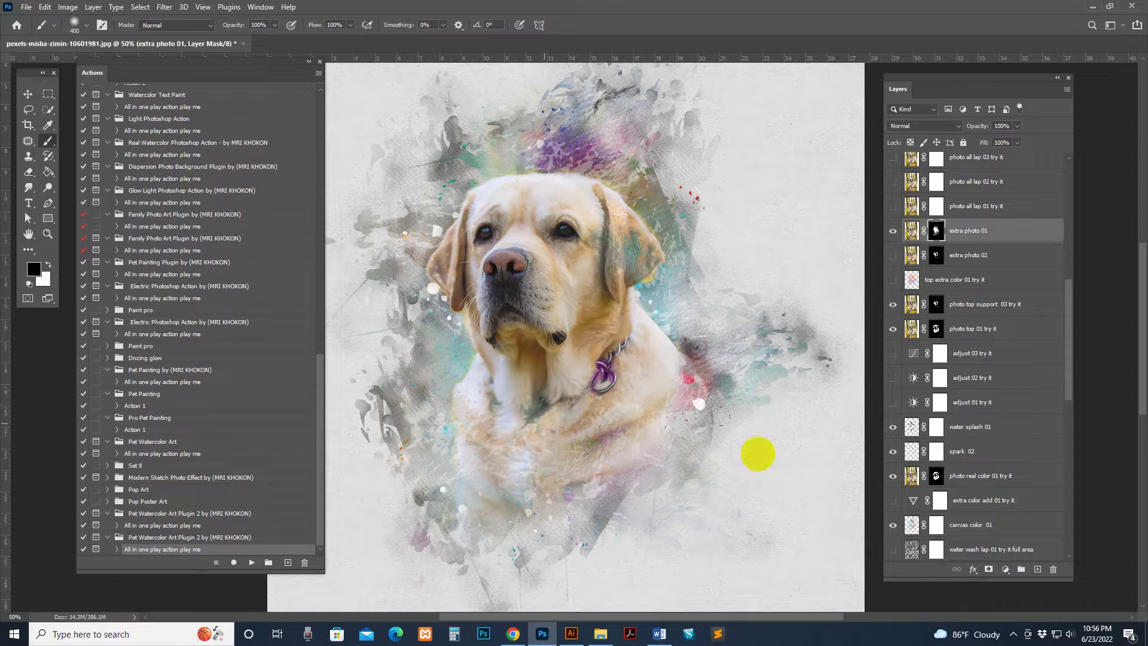
- Compare the artwork with the masked extra photo 01 layer hidden and shown
left_click(888, 250)
left_click(893, 231)
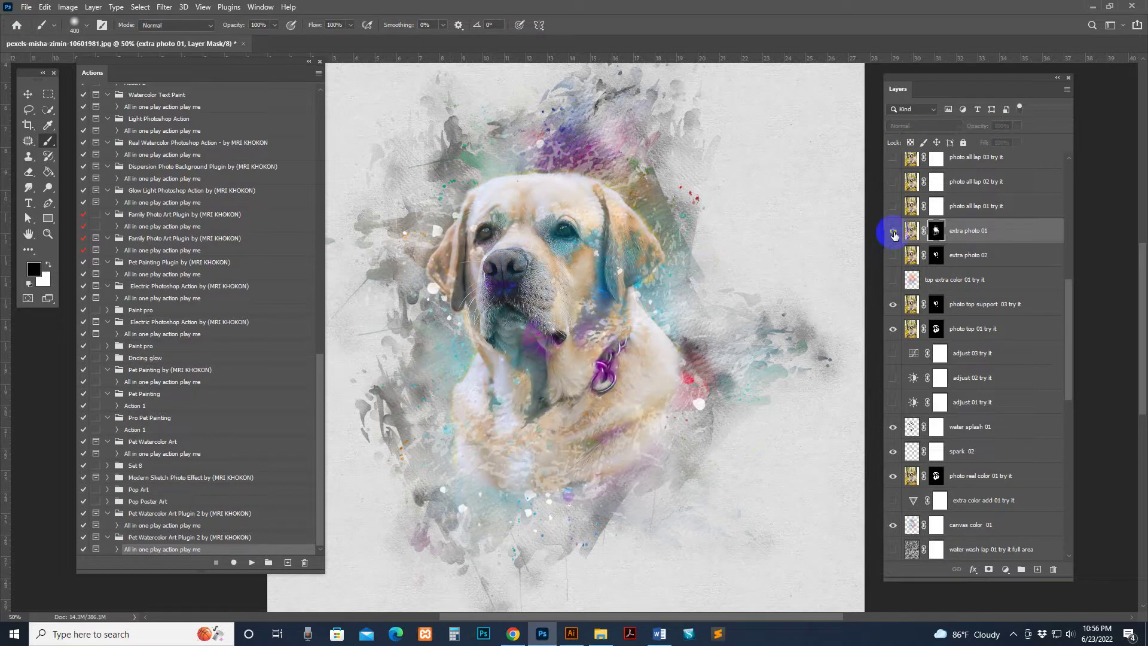
left_click(894, 233)
- Show the adjust 01 try it layer above water splash 01
scroll(908, 232, "up", 2)
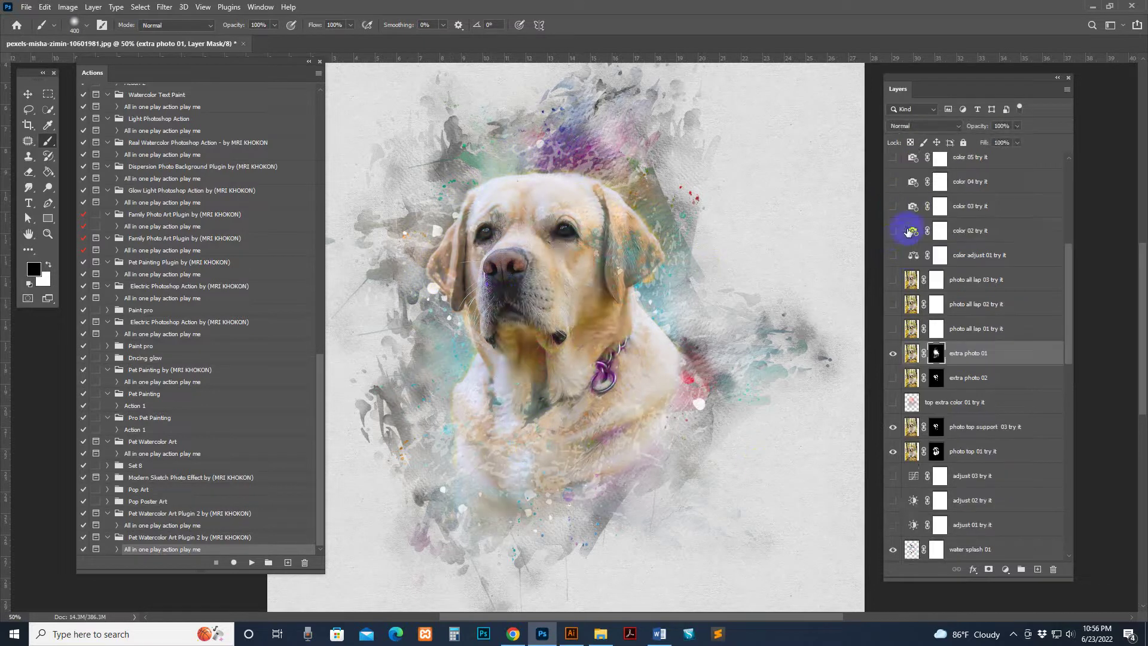
left_click(890, 232)
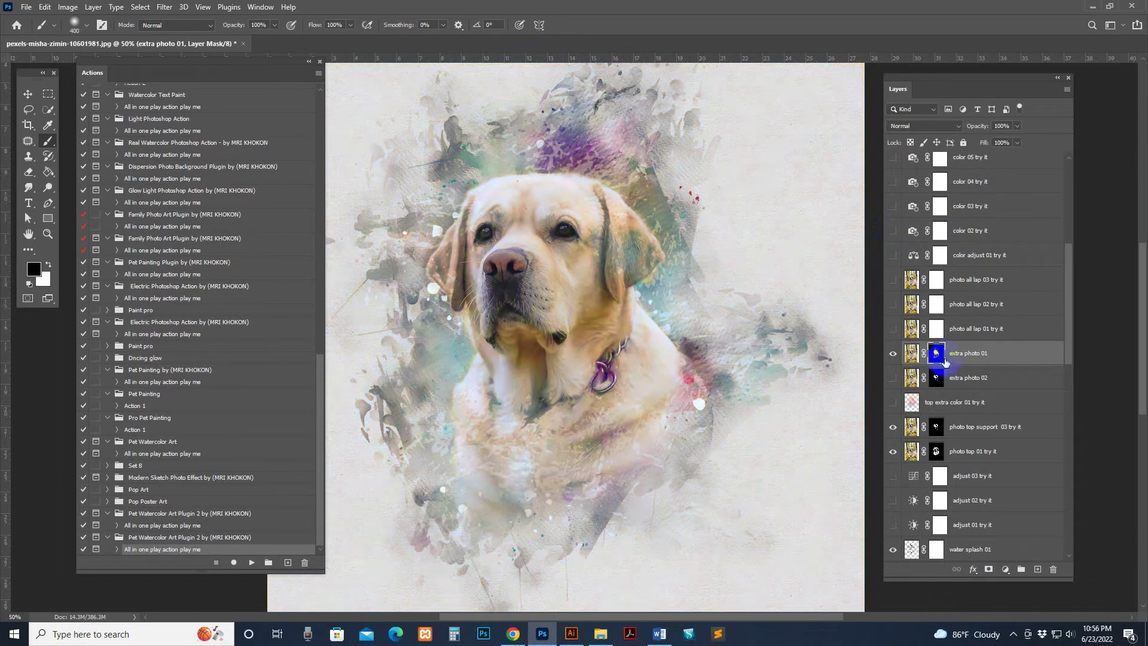
scroll(896, 359, "down", 3)
left_click(899, 385)
left_click(892, 379)
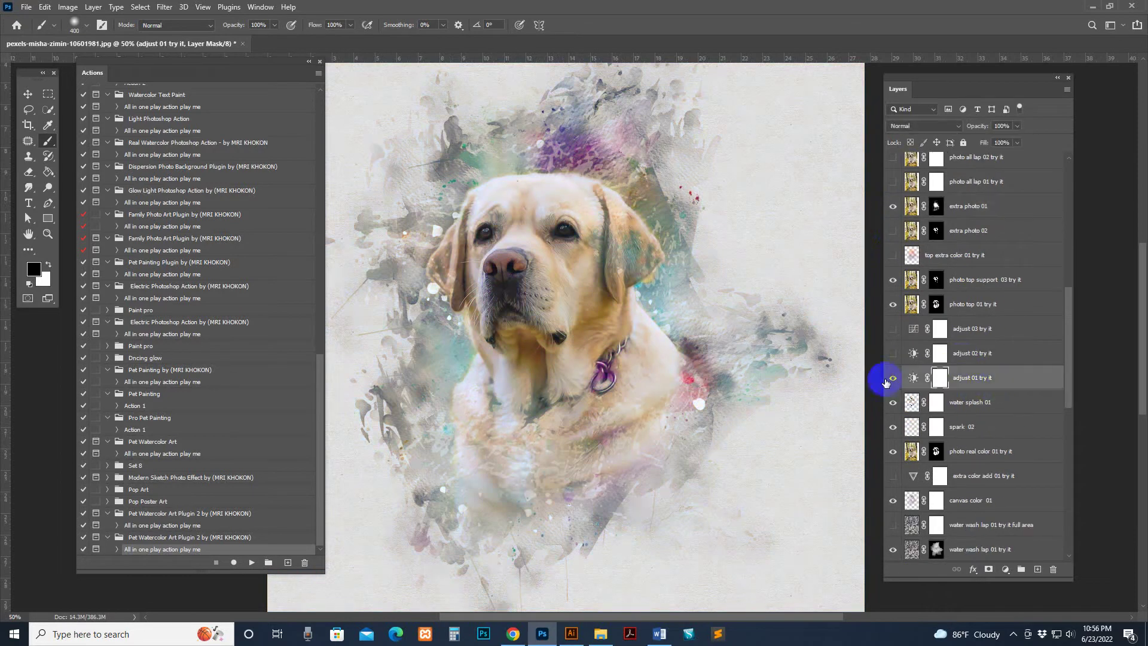
- Show the color chnager 01 try it and extra color 03 try it layers to recolor the splashes and strengthen the colors
scroll(993, 299, "up", 5)
scroll(975, 263, "up", 3)
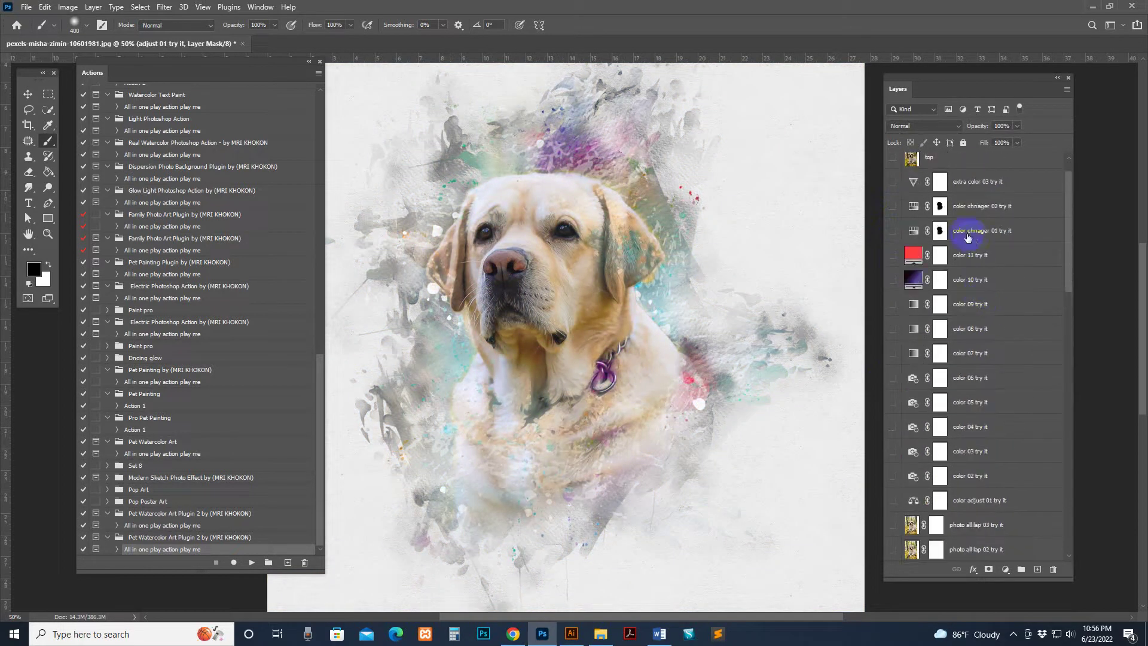
left_click(982, 233)
left_click(892, 232)
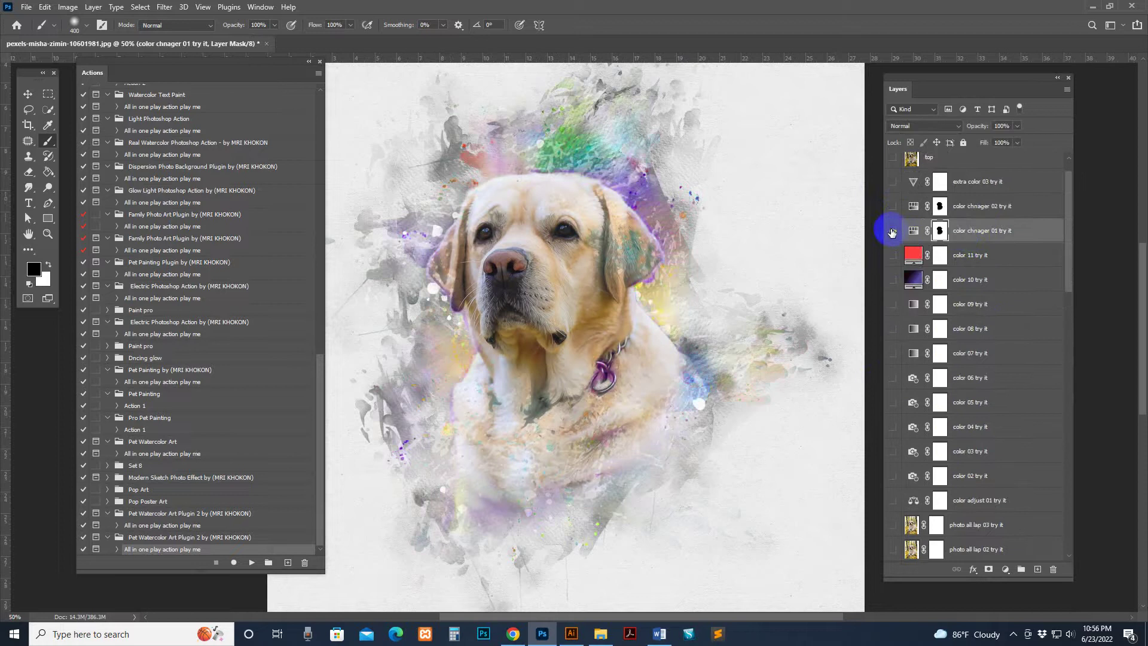
left_click(980, 182)
left_click(892, 184)
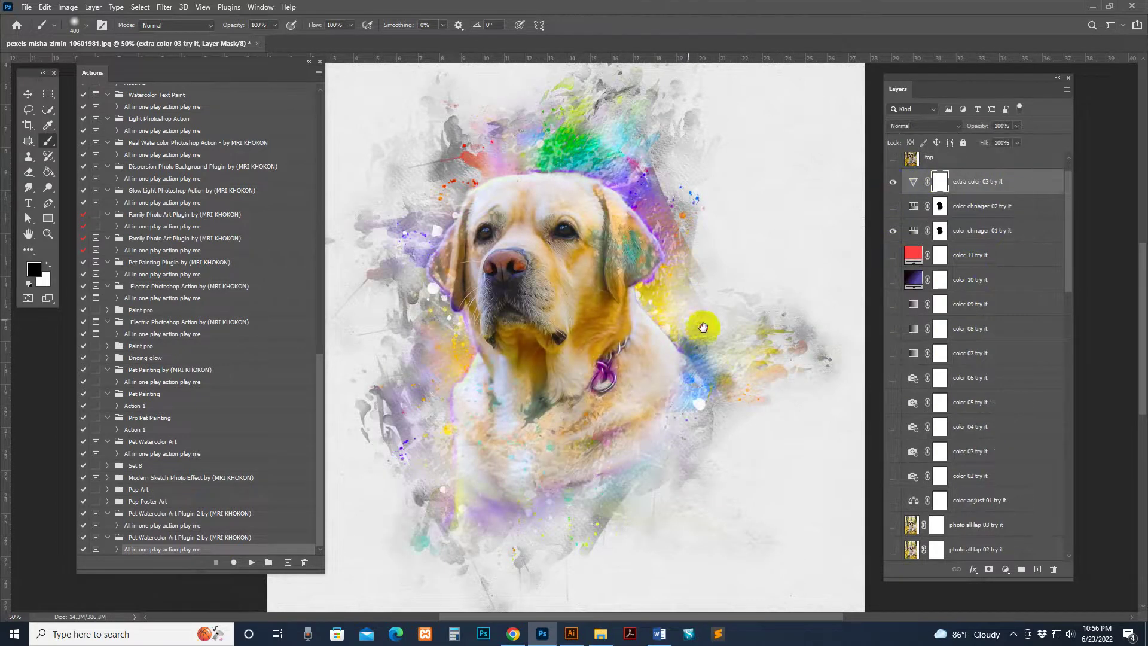
left_click_drag(697, 328, 718, 402)
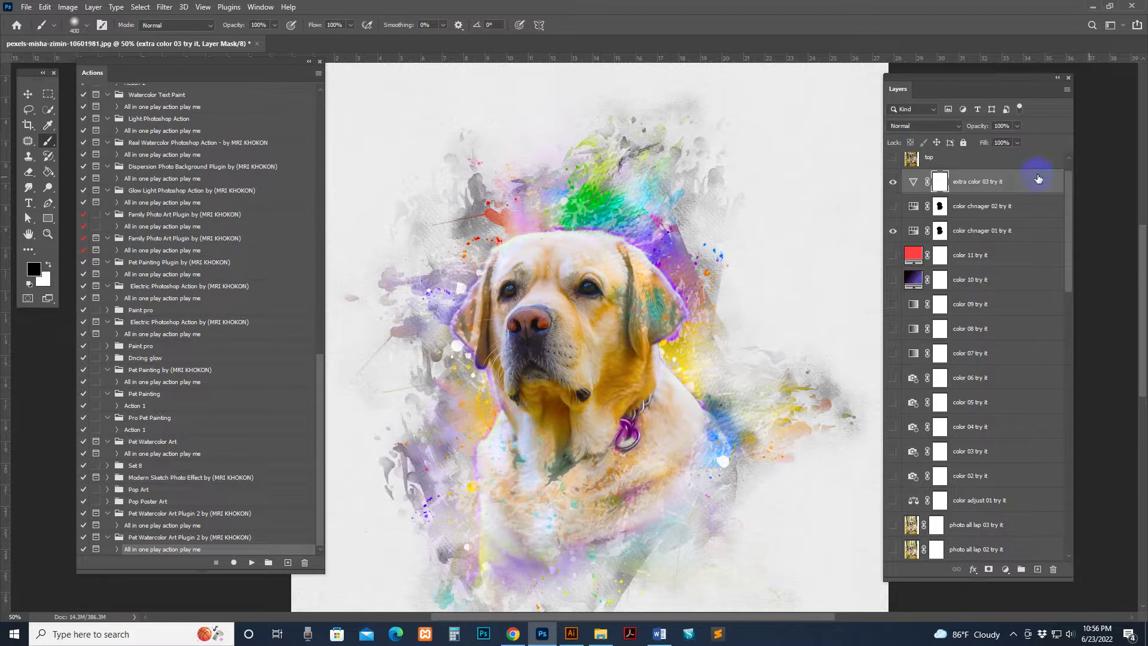
- Paint black on the color chnager 01 try it mask along the dog's body edge with a 125 px brush
left_click(937, 231)
key("bracketleft")
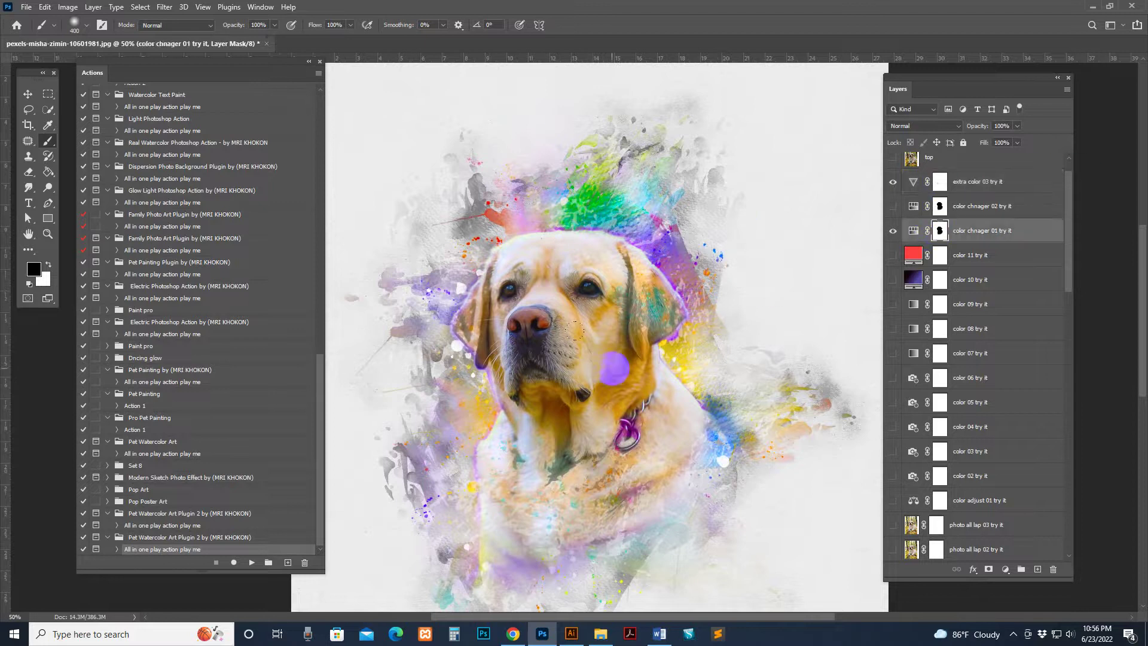
key("bracketleft")
key("bracketleft")
key("bracketleft")
key("bracketleft")
key("bracketleft")
mouse_move(476, 459)
left_mouse_down()
mouse_move(473, 486)
mouse_move(479, 441)
mouse_move(473, 543)
left_mouse_up()
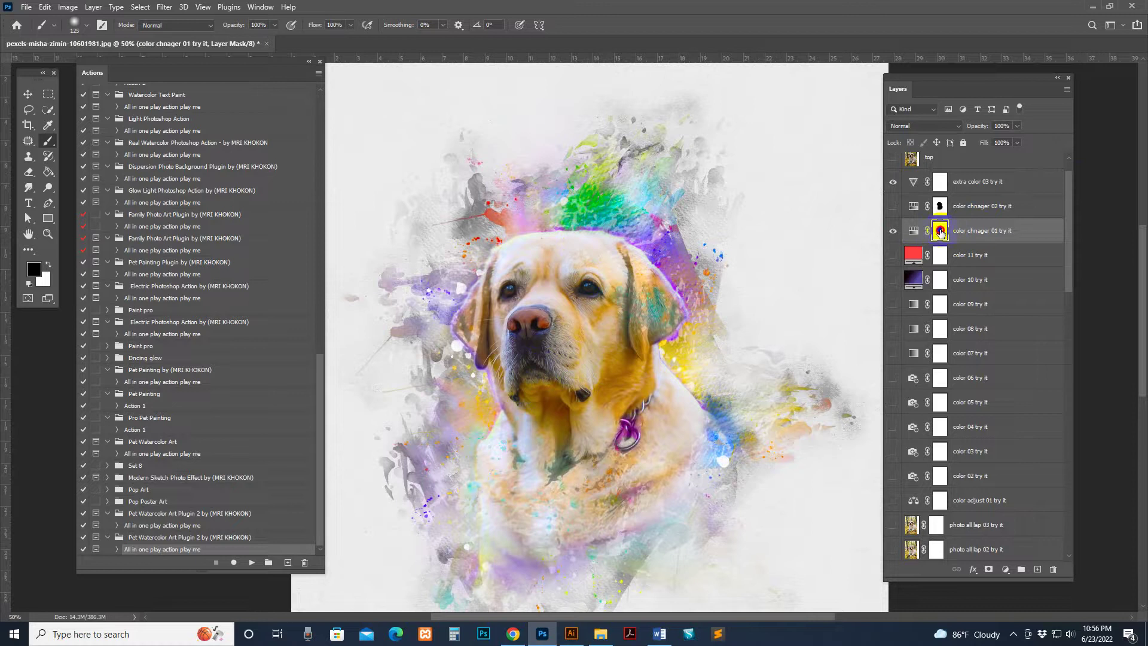
mouse_move(487, 422)
left_mouse_down()
mouse_move(452, 309)
mouse_move(522, 238)
mouse_move(604, 240)
mouse_move(658, 285)
mouse_move(652, 344)
left_mouse_up()
- Remove the purple fringe around the dog's head and ears by painting the color chnager 01 mask black with a 200 px brush
key("]")
key("]")
key("]")
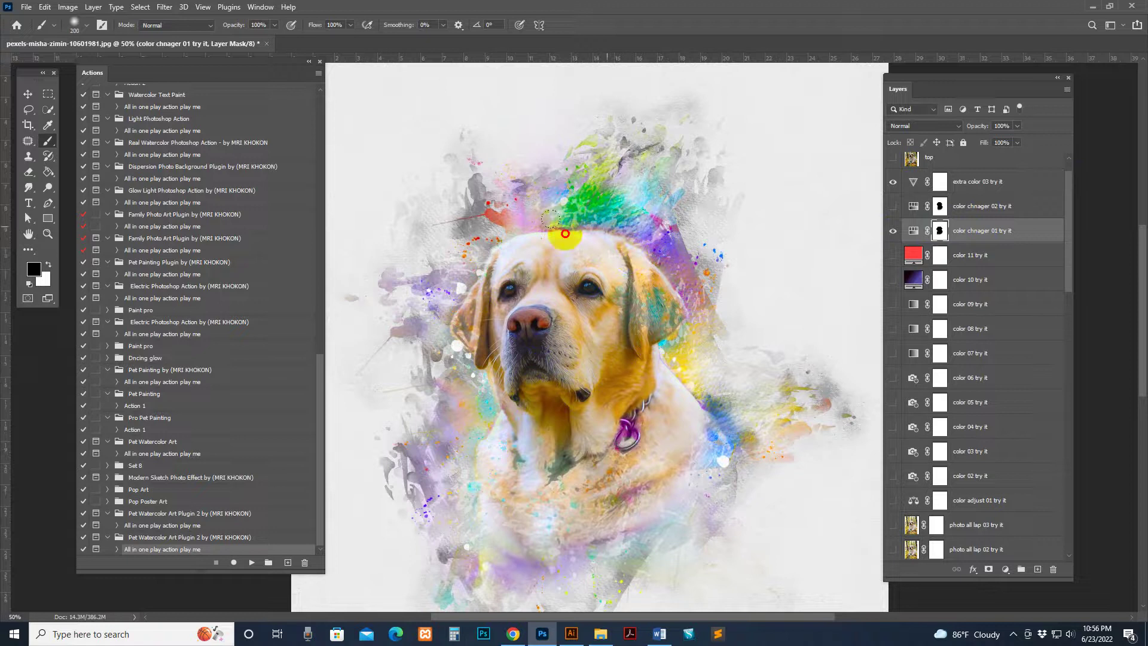
mouse_move(565, 233)
left_mouse_down()
mouse_move(634, 260)
mouse_move(640, 341)
mouse_move(675, 440)
mouse_move(623, 505)
mouse_move(500, 542)
mouse_move(490, 511)
left_mouse_up()
left_click_drag(629, 353, 623, 303)
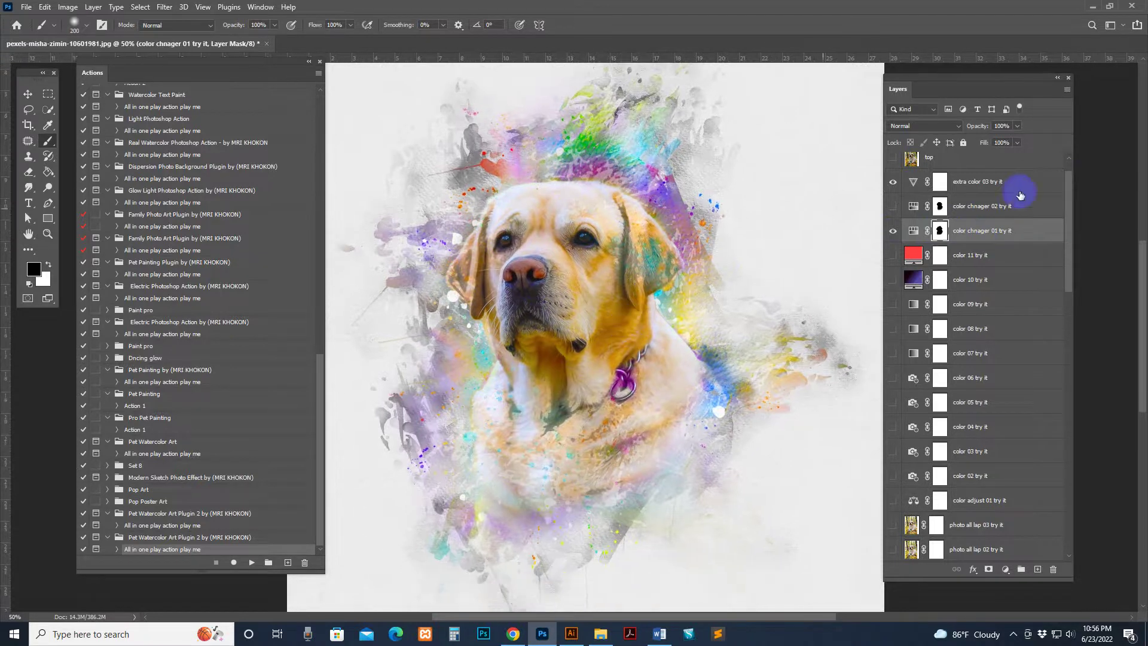
- Preview the top extra color 01 try it layer, then hide it again
scroll(948, 433, "down", 3)
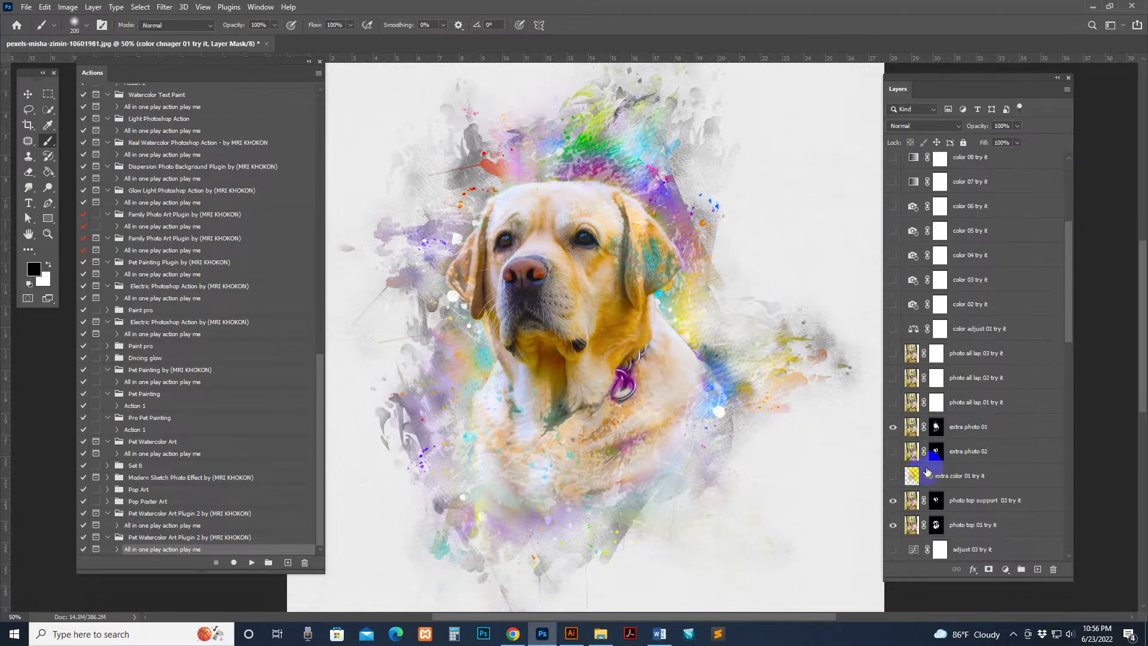
left_click(903, 477)
left_click(892, 478)
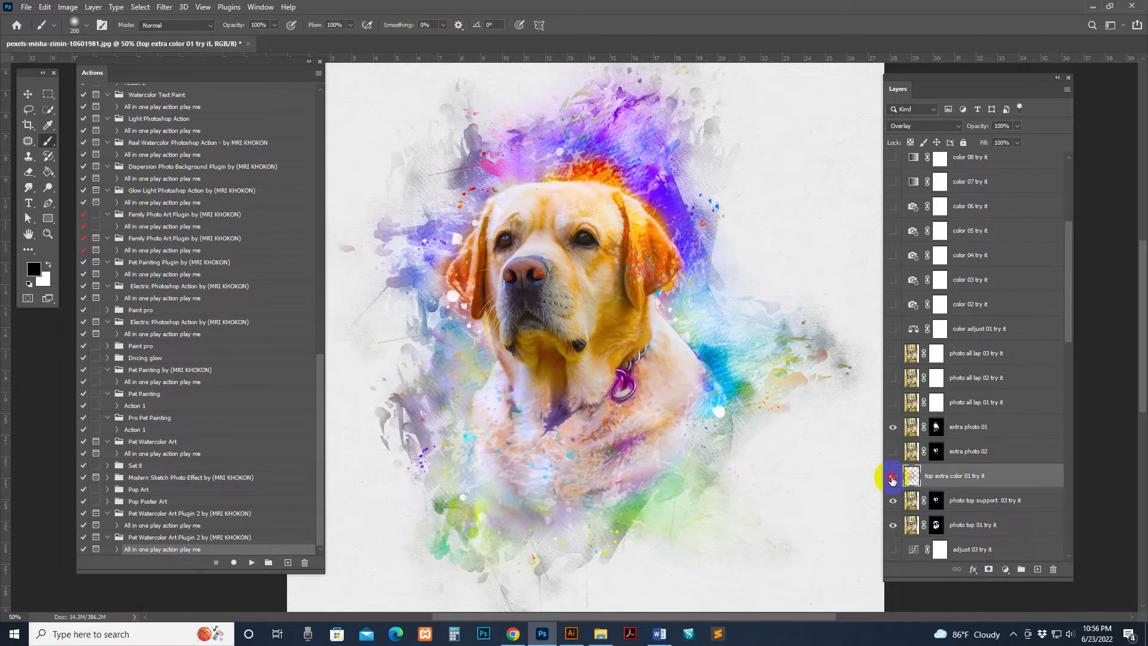
left_click(892, 479)
- Preview the adjust 03 try it and adjust 02 try it layers one at a time, leaving both hidden
scroll(893, 469, "down", 2)
left_click(892, 452)
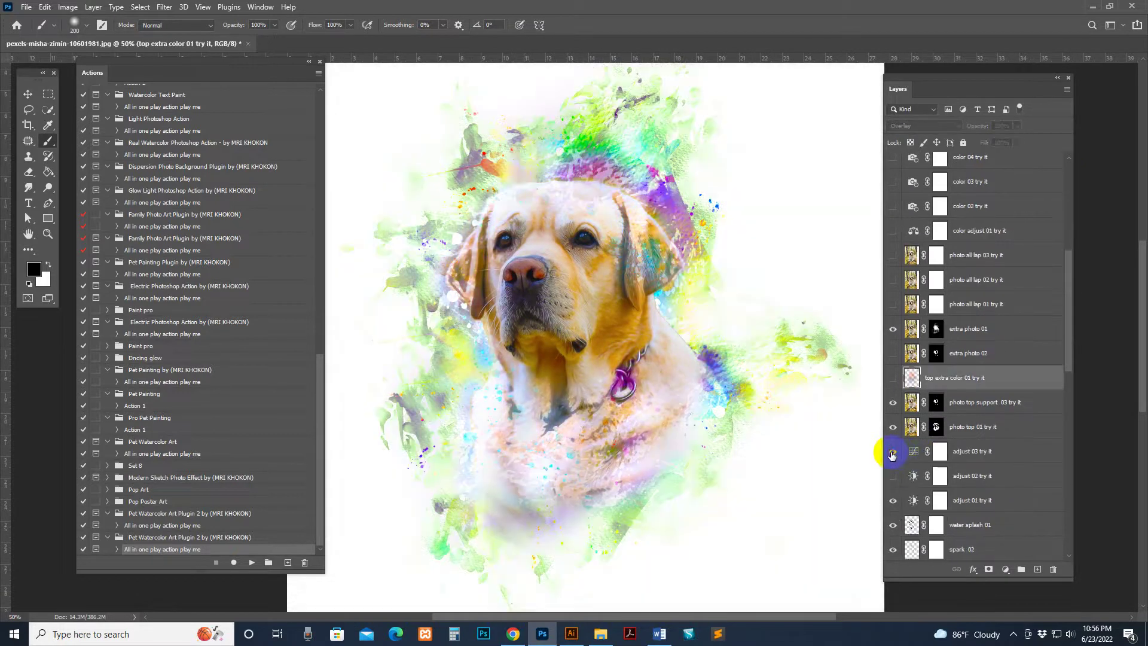
left_click(894, 477)
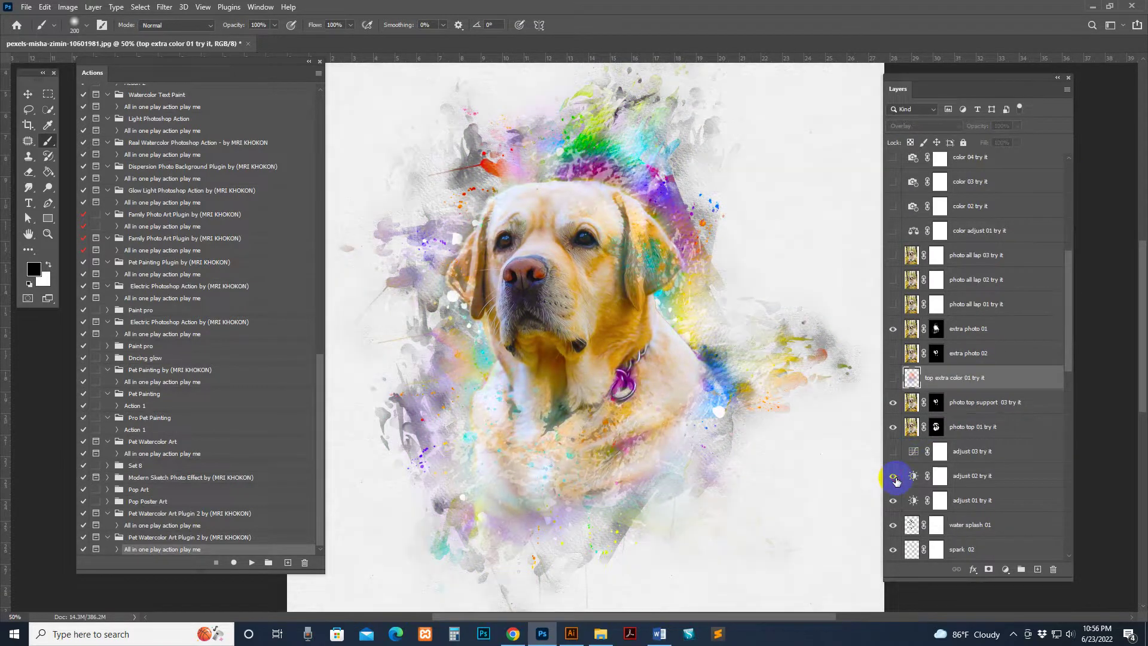
left_click(893, 477)
- Preview the extra color add 01 try it layer above canvas color 01 and hide it again
scroll(936, 389, "down", 4)
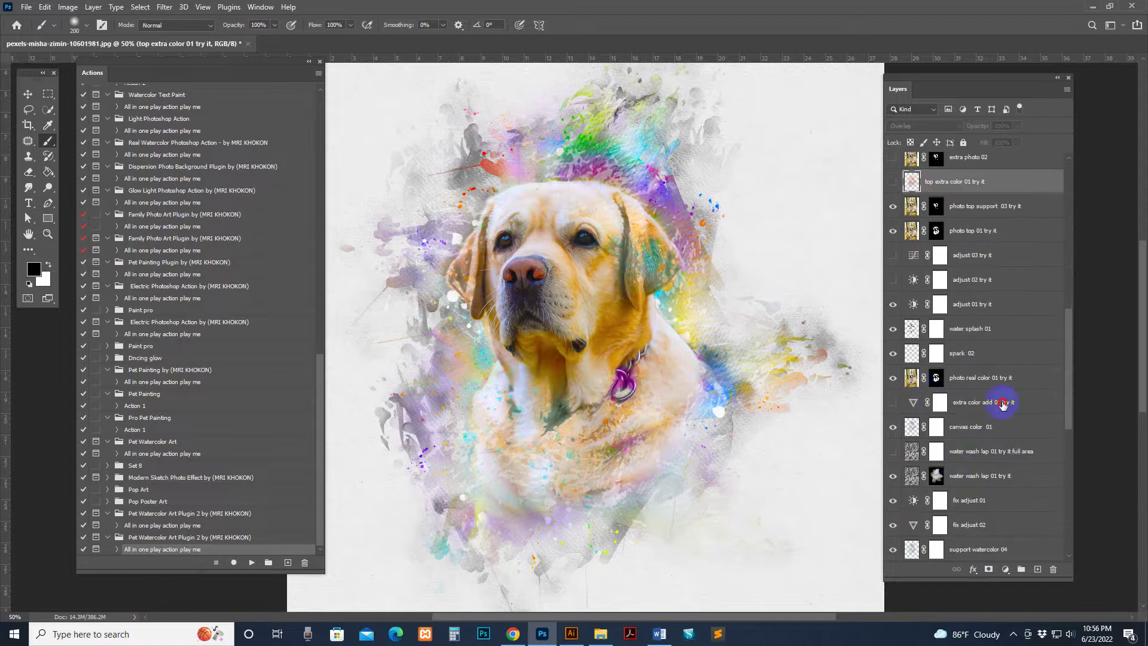
left_click(938, 402)
left_click(893, 404)
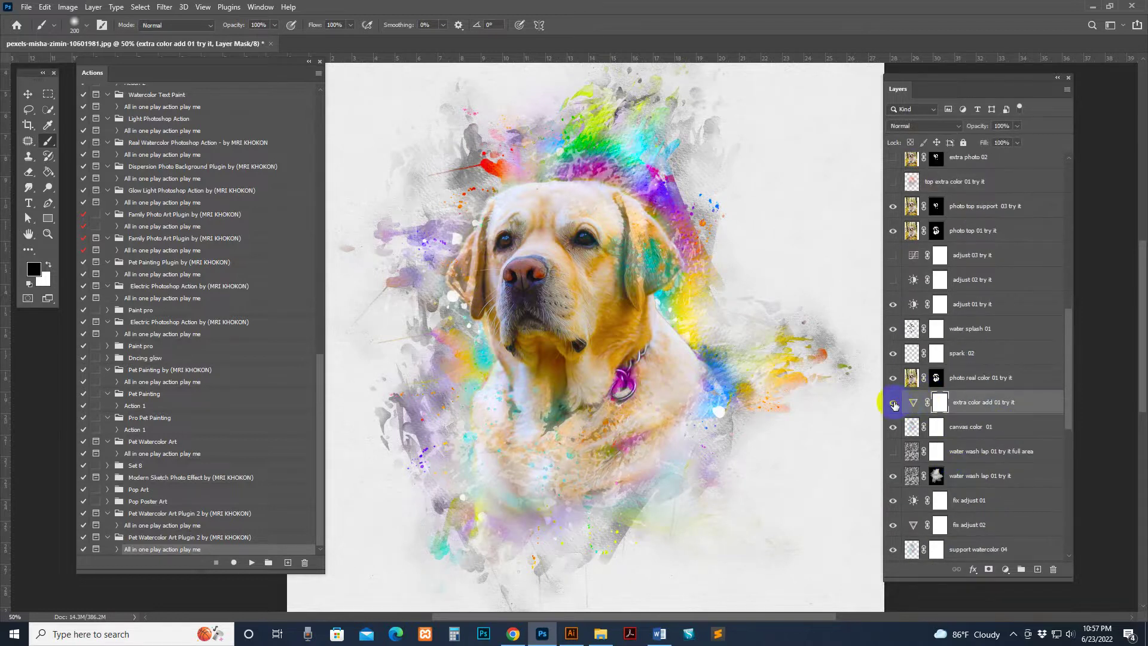
left_click(894, 403)
- Preview the water wash lap 01 try it full area layer, with water wash lap 01 try it hidden and shown beneath it
left_click(906, 458)
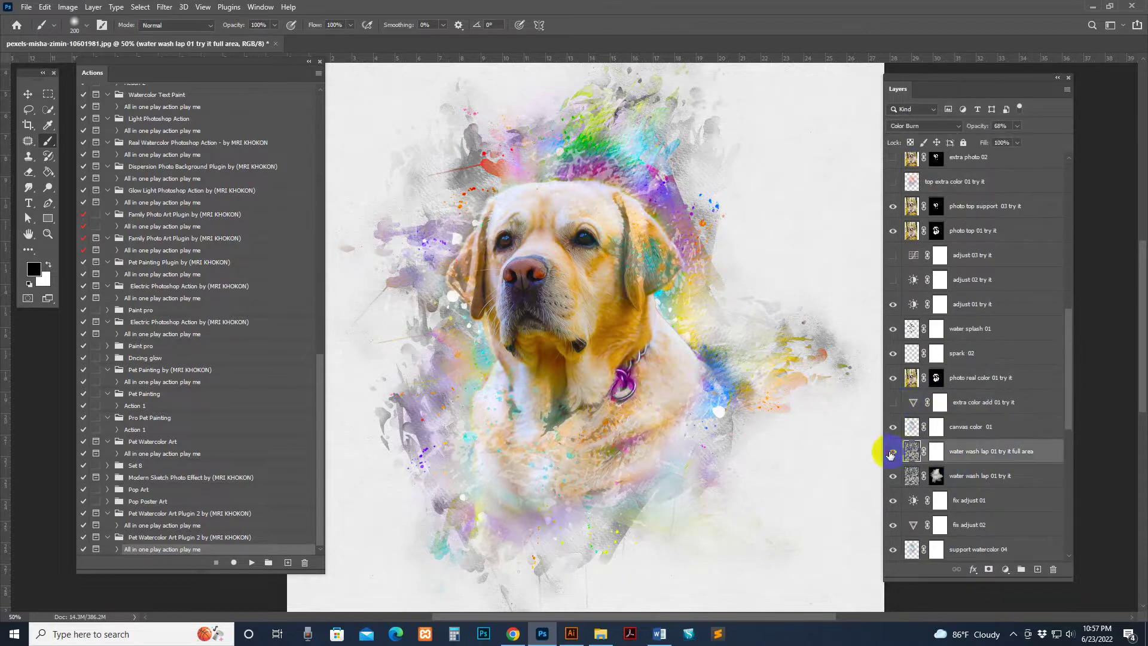
left_click(893, 453)
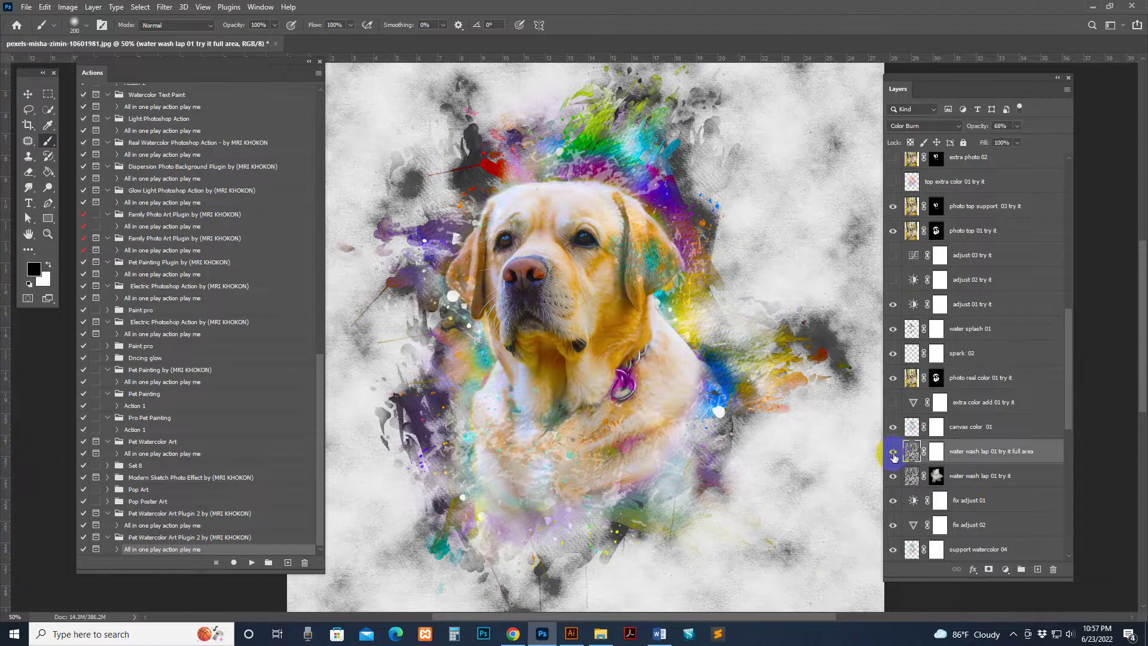
left_click(895, 479)
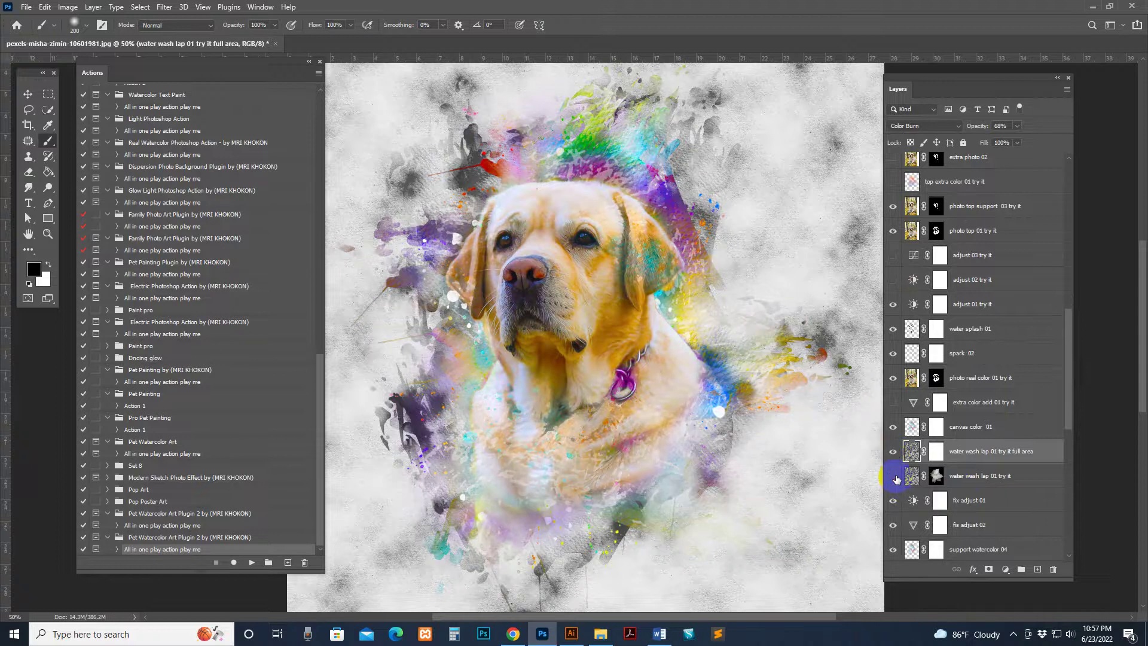
left_click(896, 478)
left_click(893, 452)
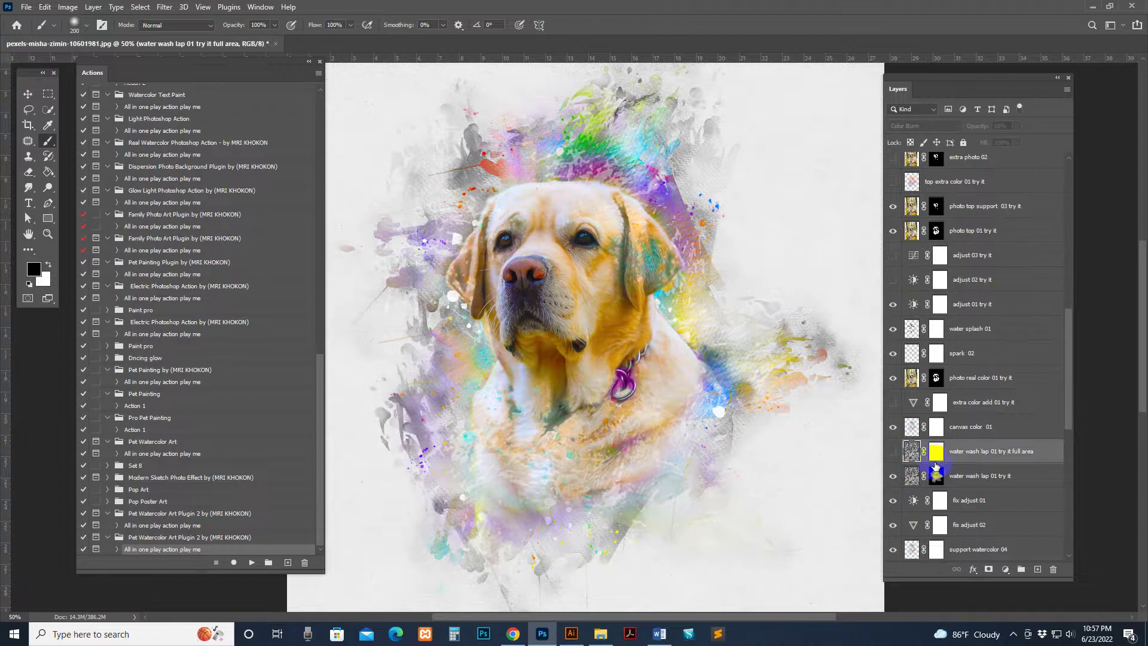
- Compare the artwork with the support watercolor 04 layer hidden and shown
scroll(909, 458, "down", 2)
left_click(911, 454)
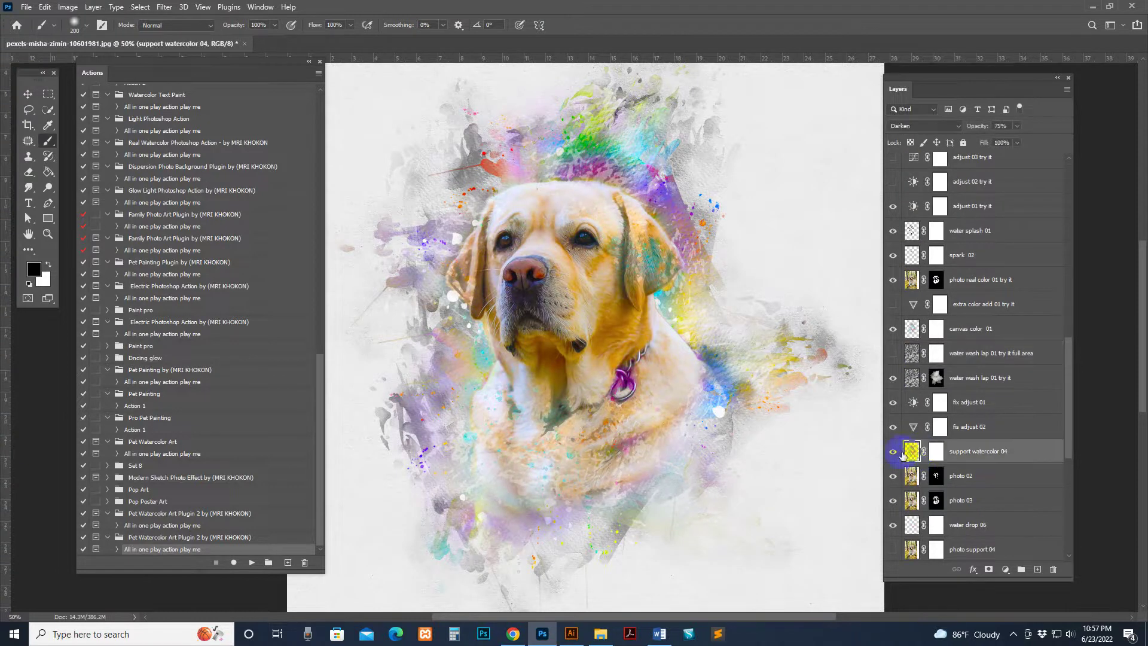
left_click(895, 456)
left_click(894, 456)
left_click(894, 455)
left_click(895, 456)
- Paint black on the support watercolor 04 mask over the splashes beside the dog and compare the layer hidden and shown
scroll(920, 389, "down", 4)
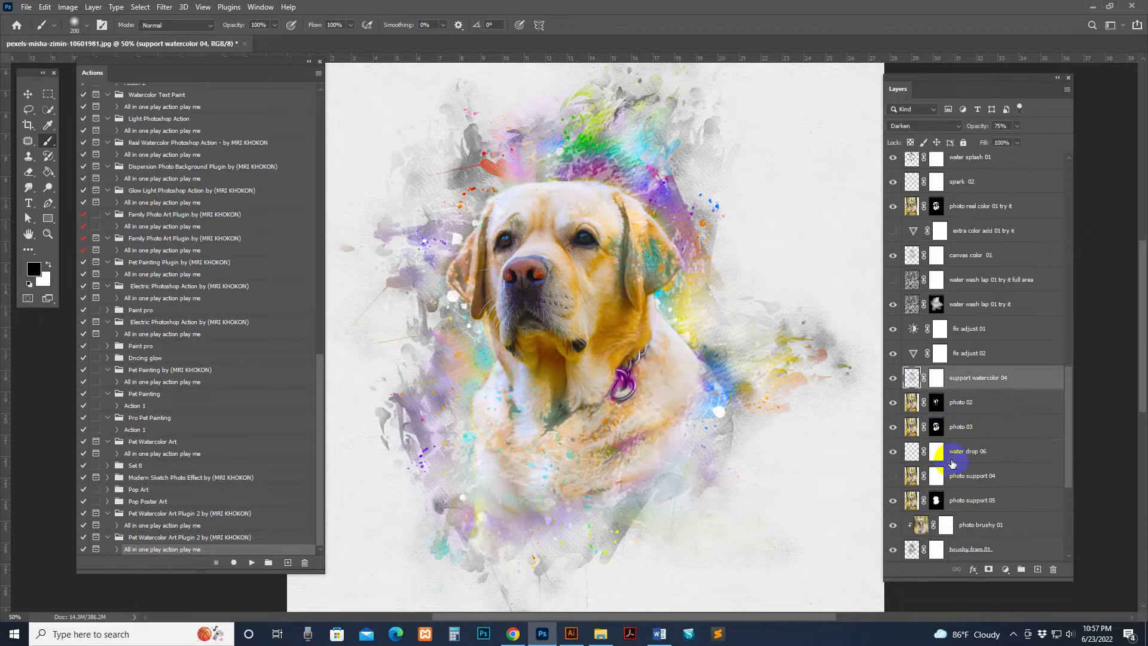
left_click(923, 356)
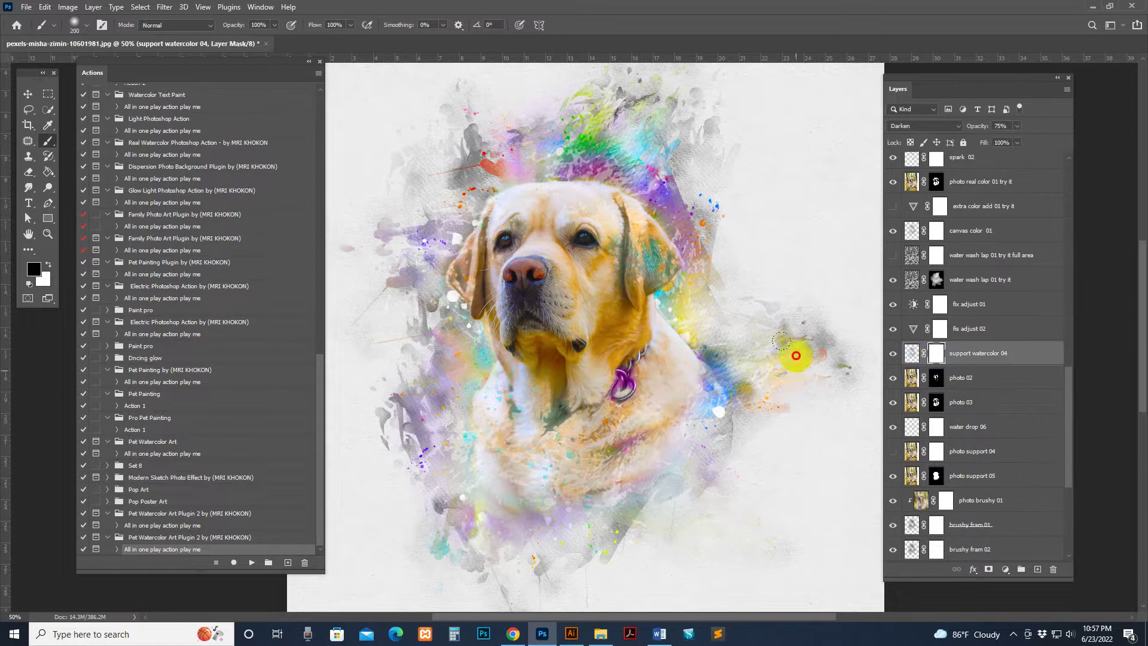
mouse_move(659, 173)
left_mouse_down()
mouse_move(686, 215)
mouse_move(638, 147)
mouse_move(705, 276)
mouse_move(670, 145)
left_mouse_up()
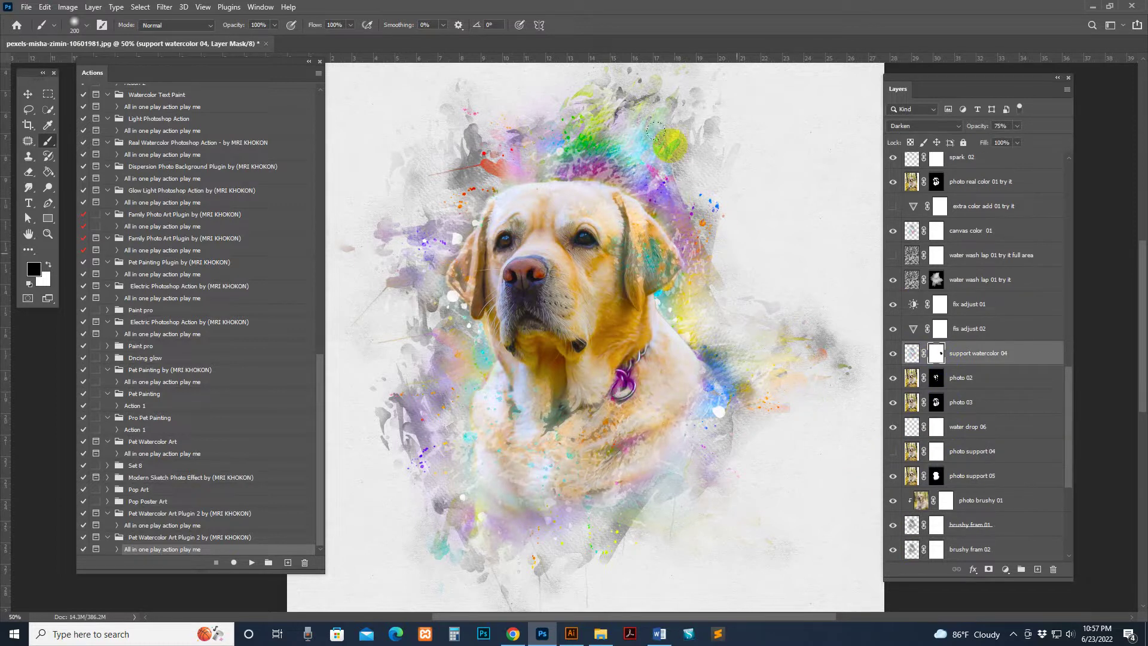
left_click(894, 355)
left_click(894, 355)
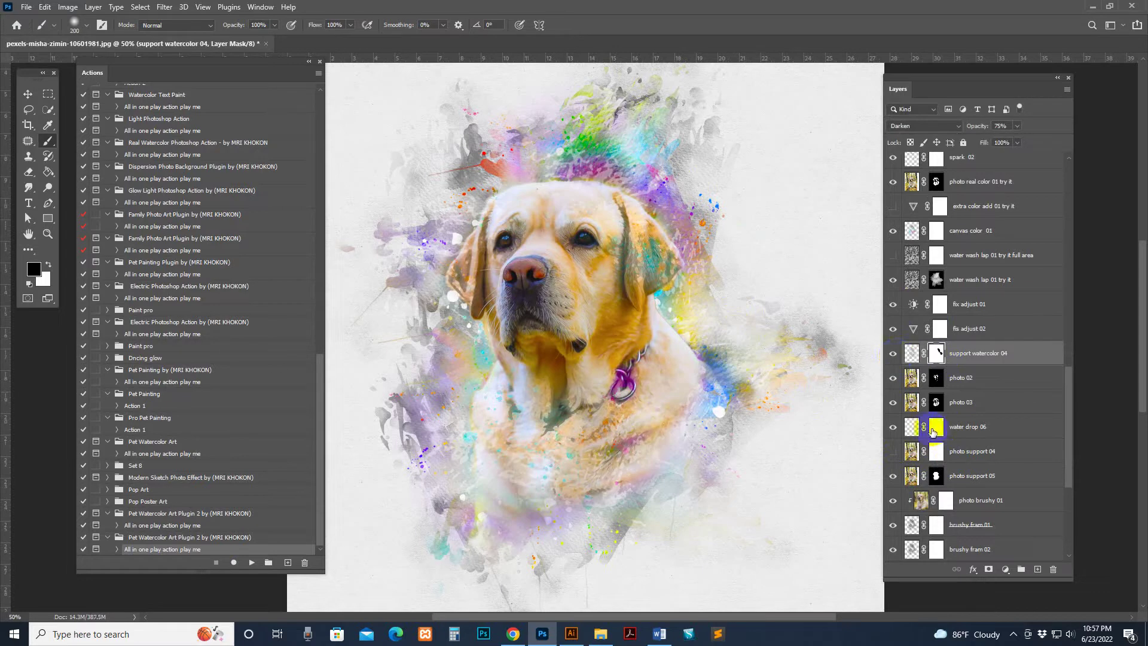
- Compare the artwork with the brushy fram 02 and brushy brush 03 layers each hidden and shown
left_click(910, 427)
scroll(910, 430, "down", 3)
left_click(908, 451)
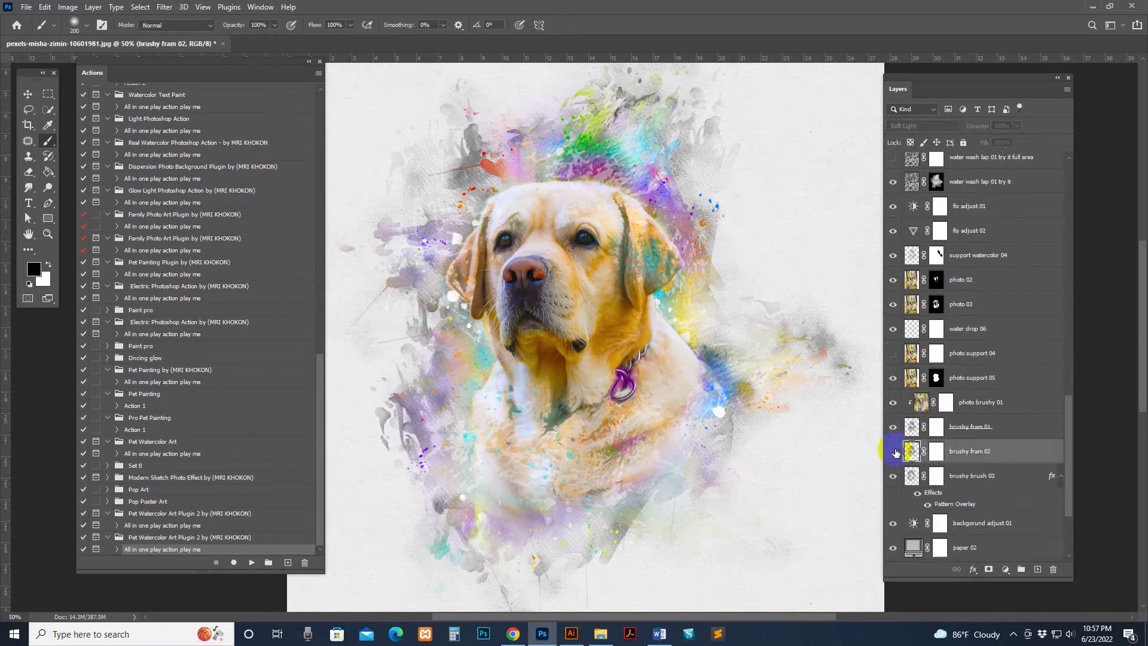
left_click(894, 452)
left_click(894, 452)
left_click(908, 477)
left_click(892, 476)
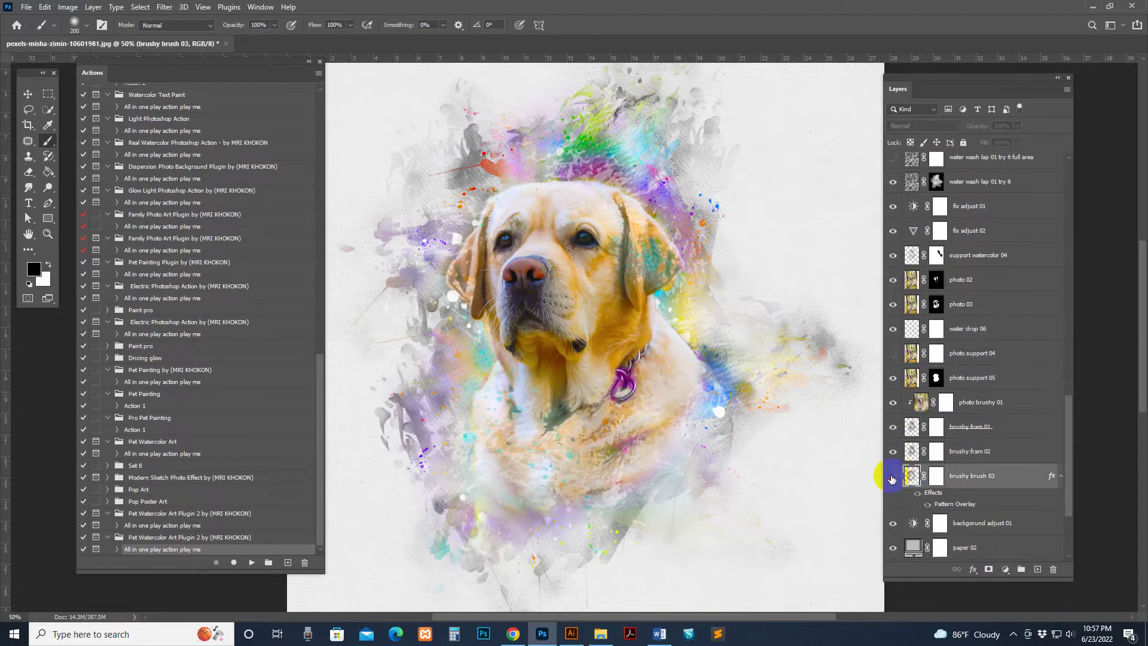
left_click(893, 477)
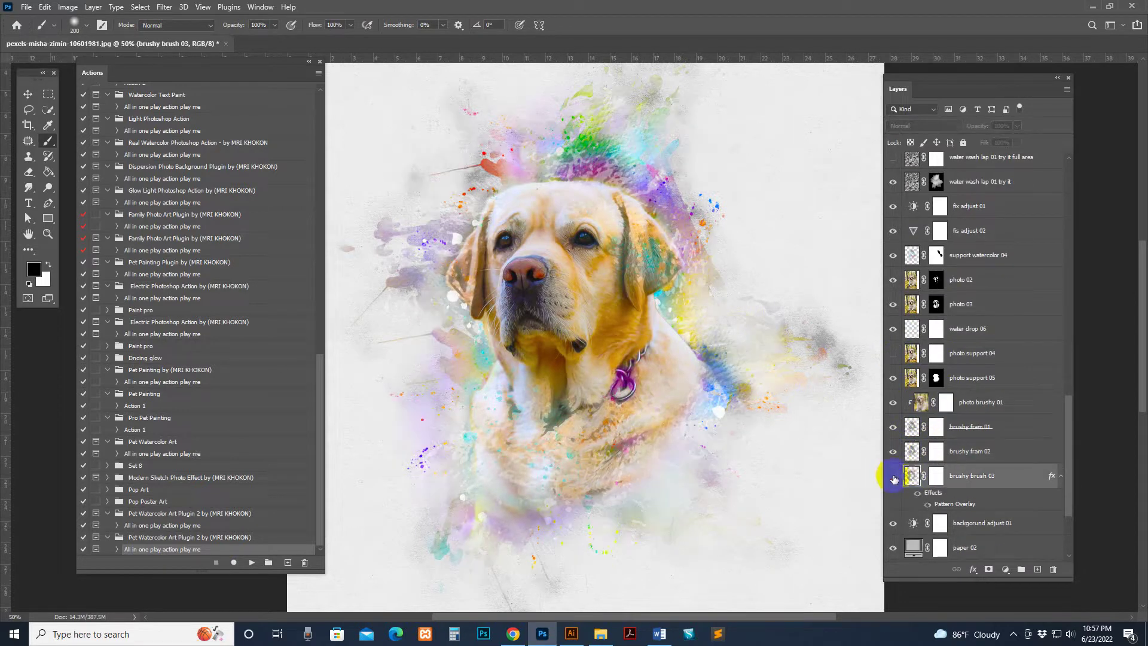
- Paint black on the brushy brush 03 mask with a 200 px brush to soften the gray splashes below and beside the dog
left_click(937, 478)
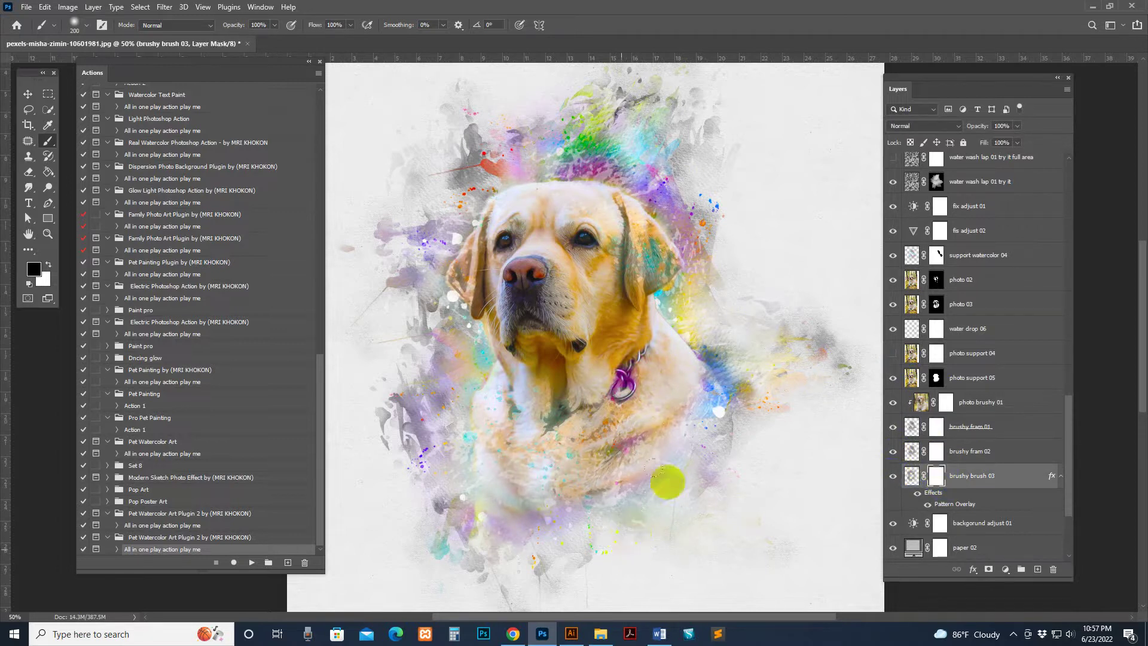
mouse_move(586, 590)
left_mouse_down()
mouse_move(640, 535)
mouse_move(633, 431)
left_mouse_up()
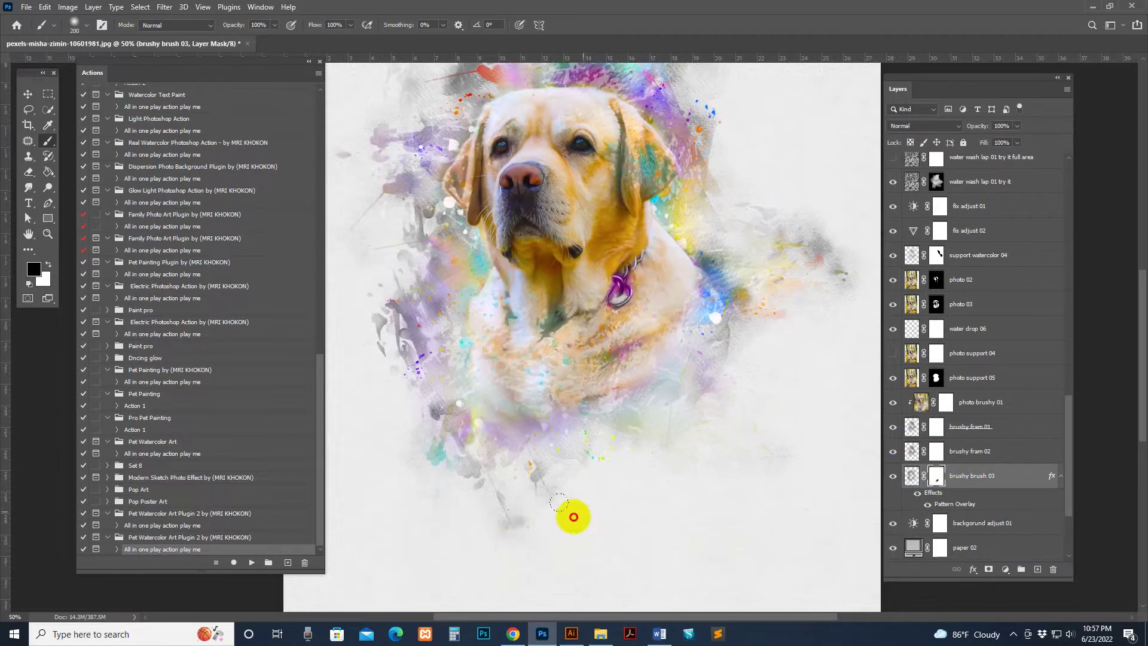
left_click_drag(514, 492, 509, 521)
left_click_drag(460, 354, 551, 444)
left_click_drag(443, 325, 485, 333)
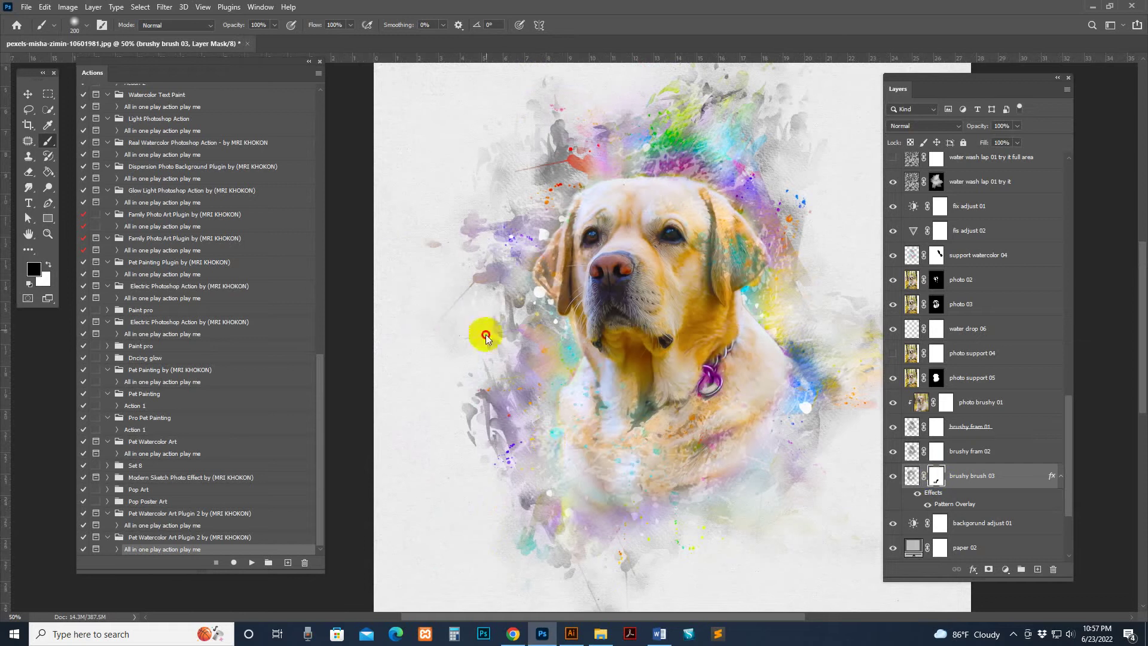
left_click_drag(575, 151, 541, 155)
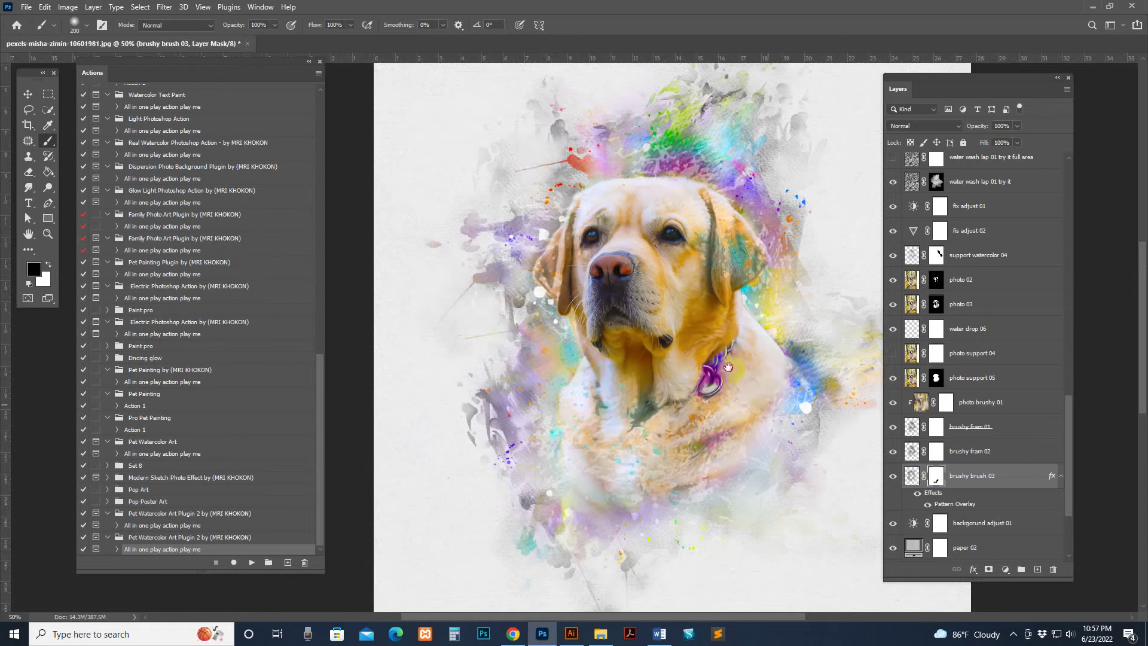
left_click_drag(783, 405, 718, 365)
- Preview the color 08, color 09, color 06 and color 04 try it layers one at a time
scroll(1007, 454, "down", 3)
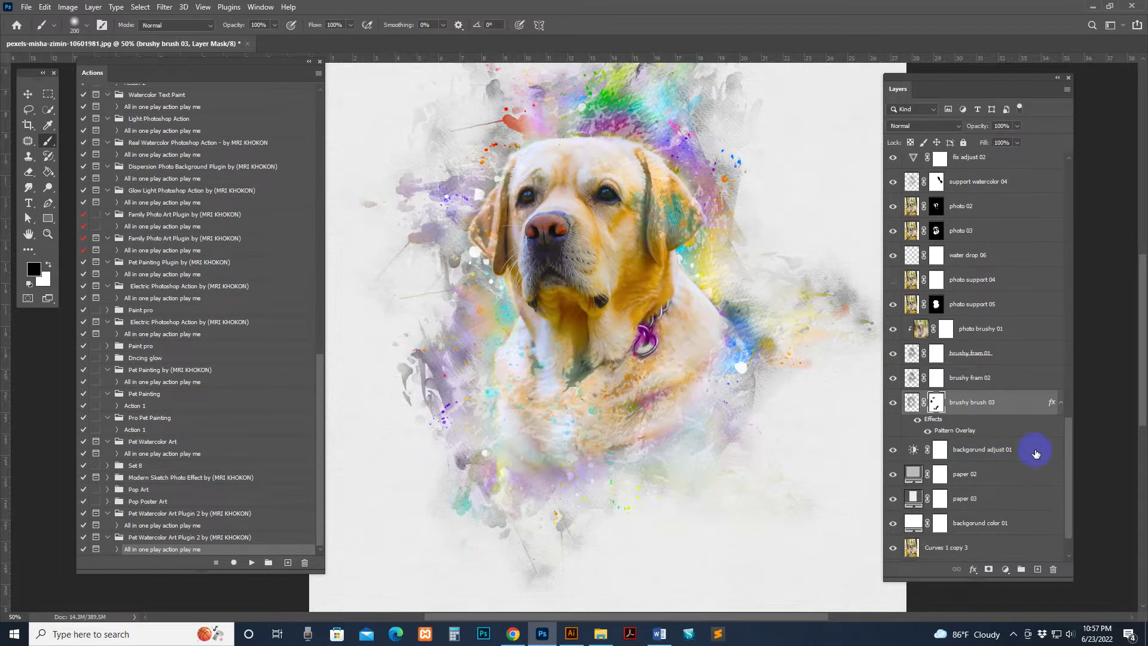
scroll(1023, 383, "up", 10)
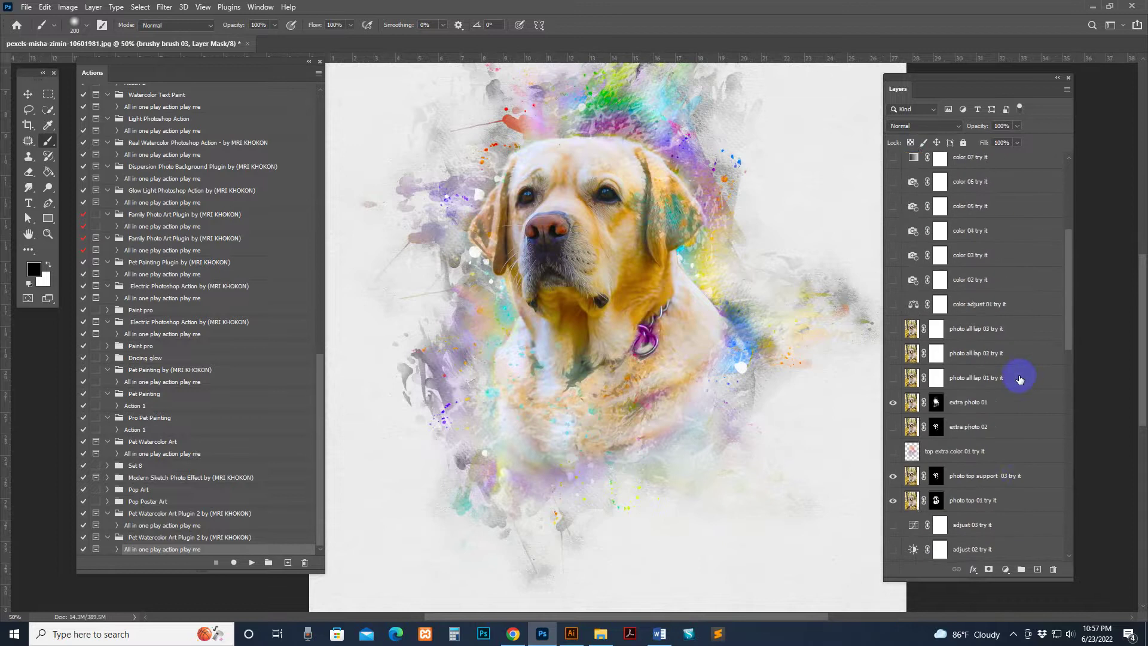
left_click(894, 234)
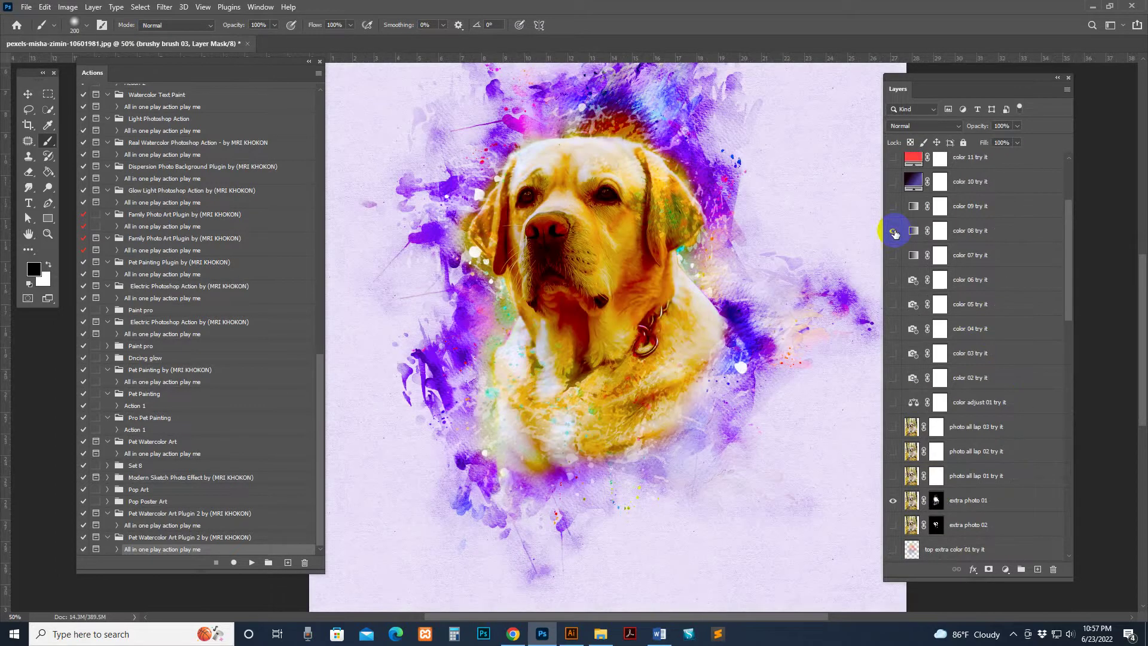
left_click(895, 208)
left_click(895, 208)
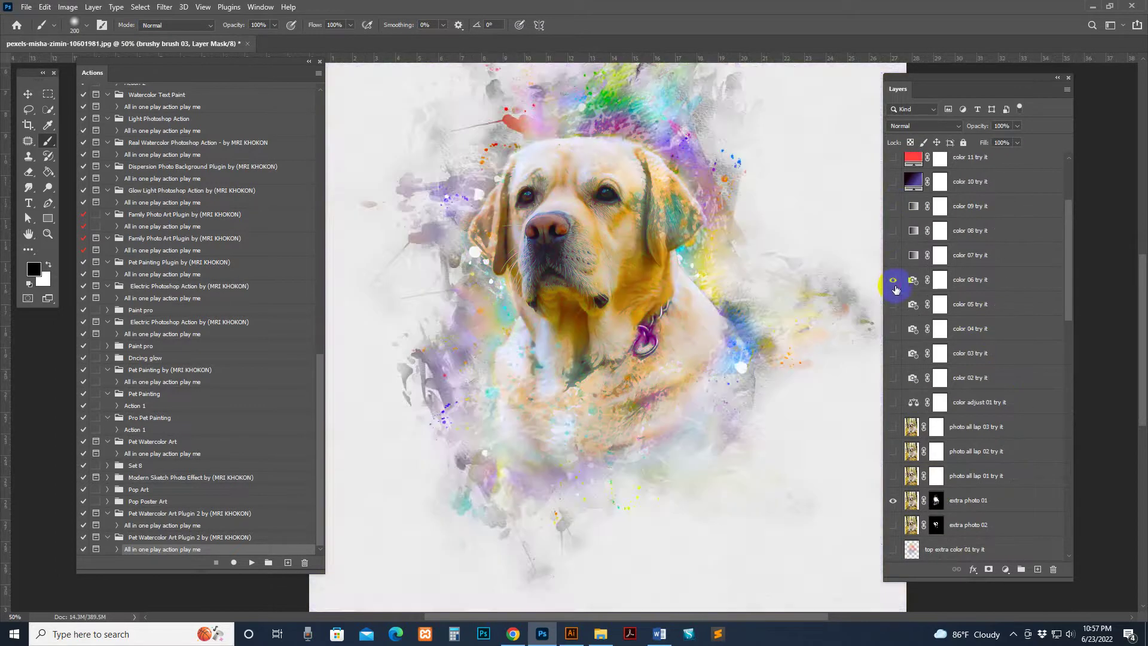
left_click(895, 281)
left_click(895, 281)
left_click(895, 329)
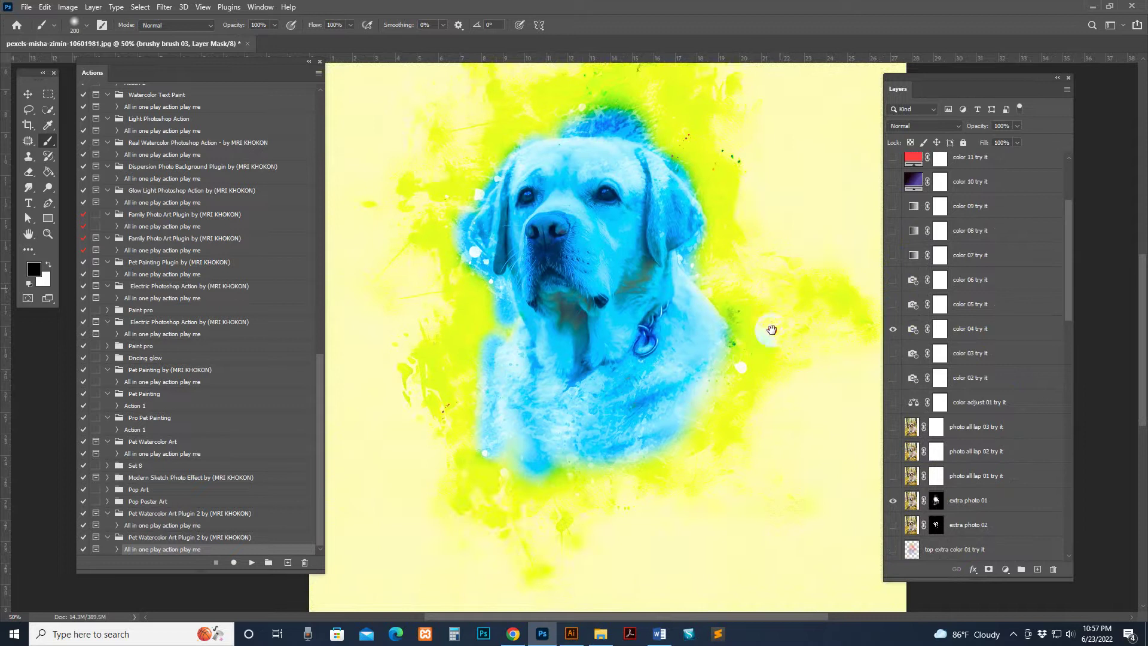
- Preview the color 03 try it layer in place of color 04 try it, with extra color 03 try it shown and hidden
left_click(895, 329)
left_click(896, 353)
left_click(895, 354)
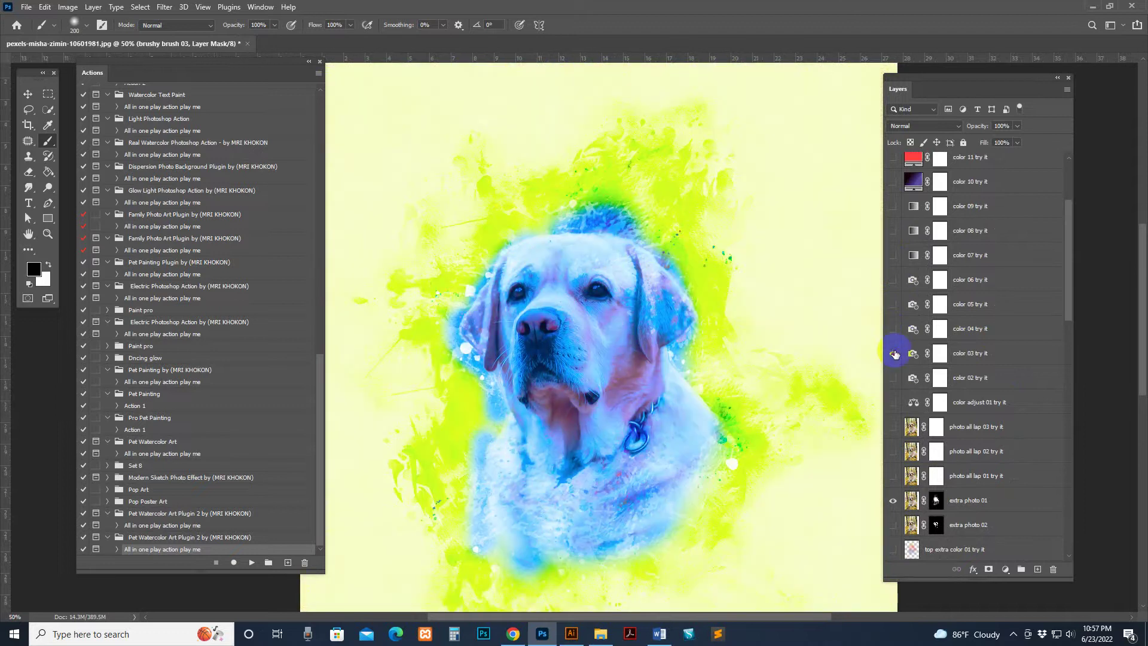
left_click(895, 353)
left_click(895, 353)
left_click(911, 358)
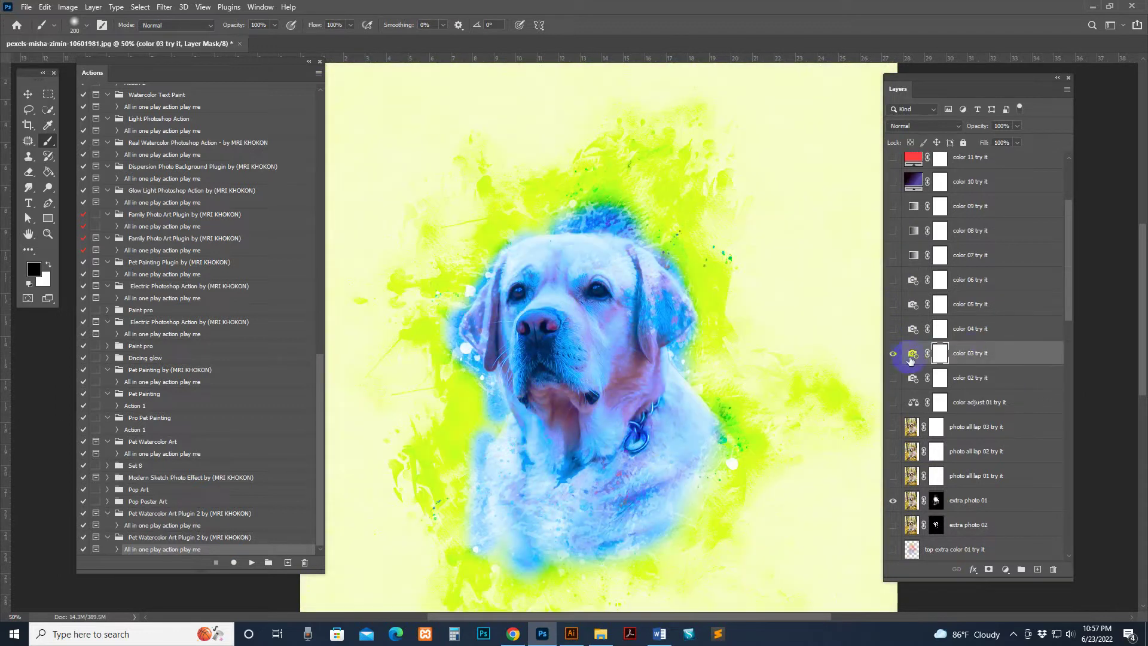
scroll(905, 349, "up", 5)
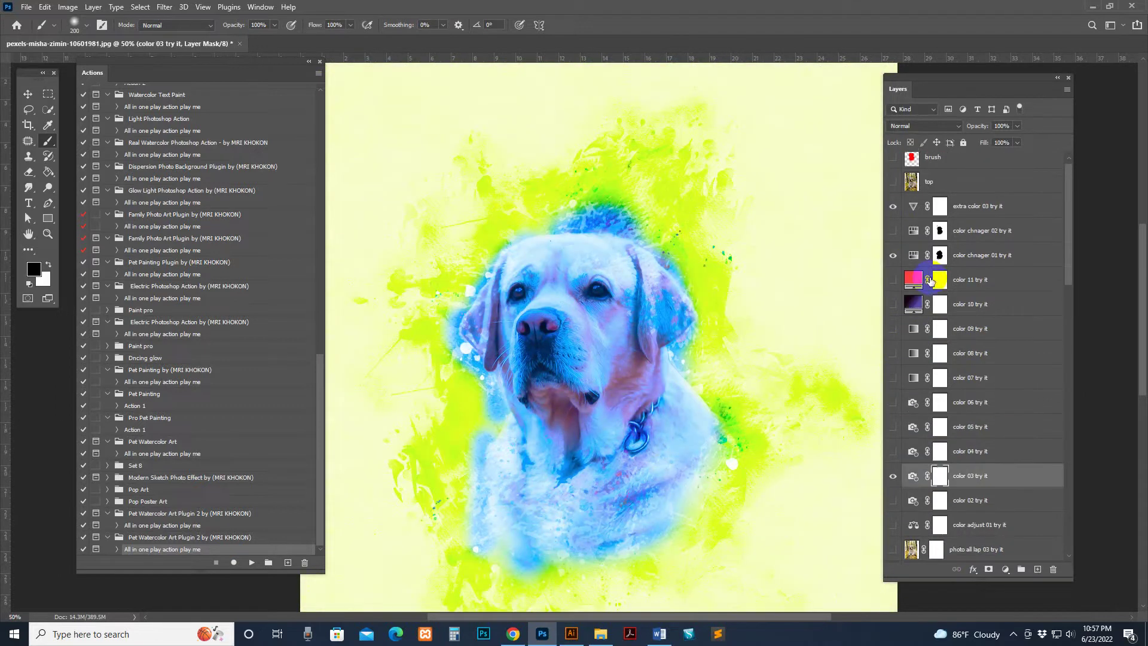
left_click(895, 214)
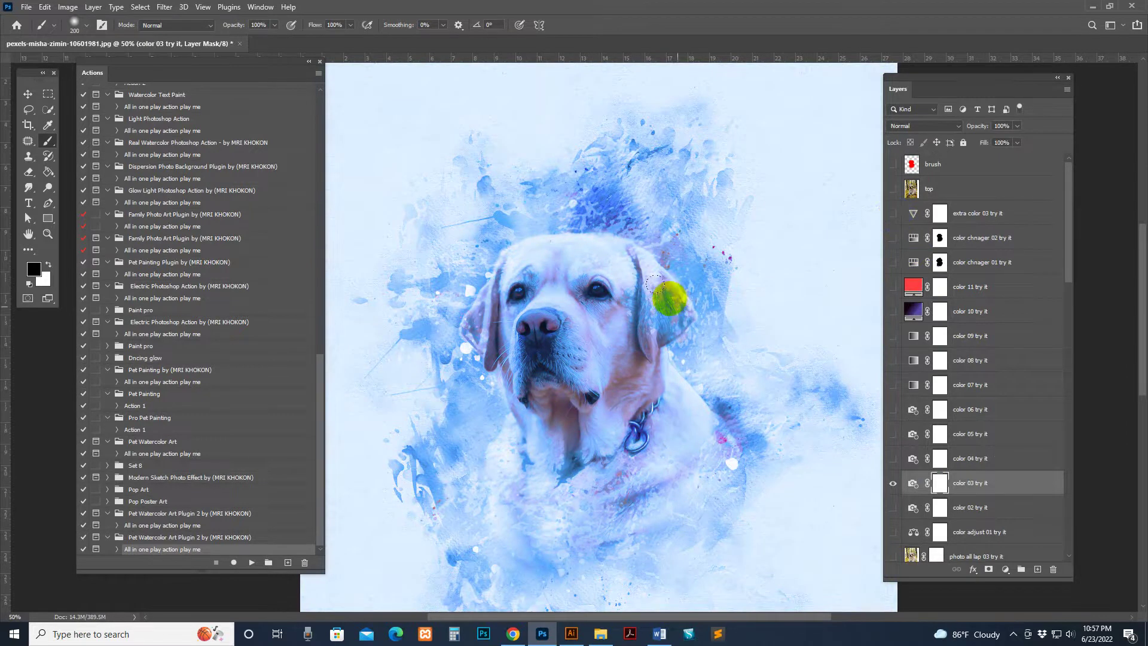
left_click_drag(719, 363, 679, 290)
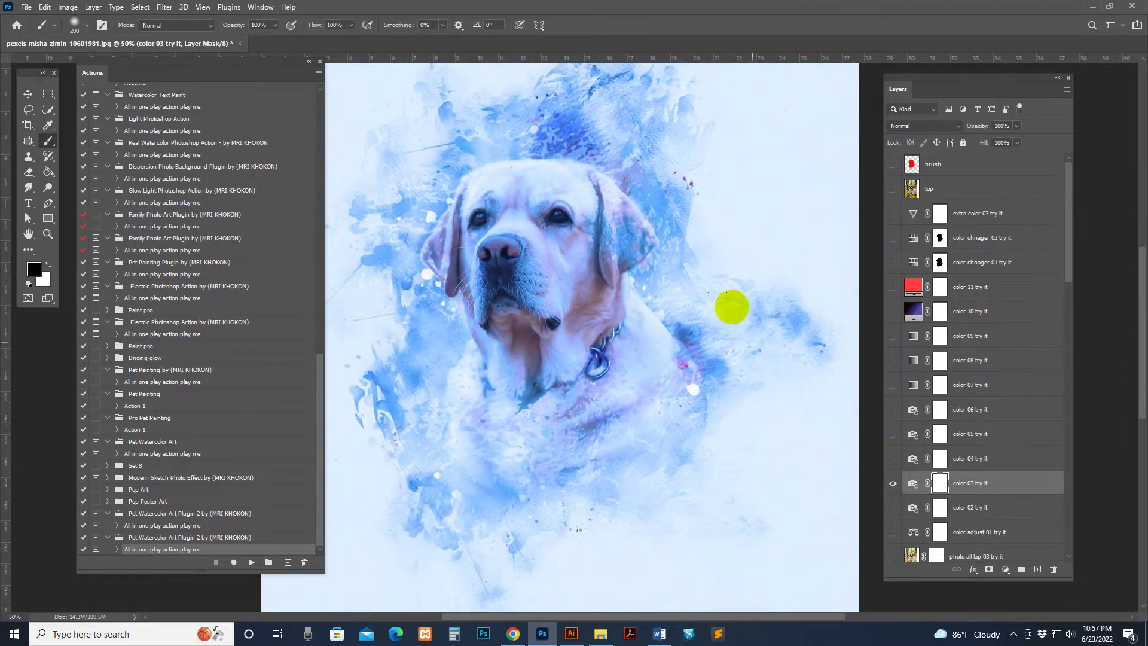
- Hide the color 03 try it layer, preview color 02 try it, and show the color adjust 01 try it and extra color 03 try it layers
left_click(891, 481)
left_click(891, 479)
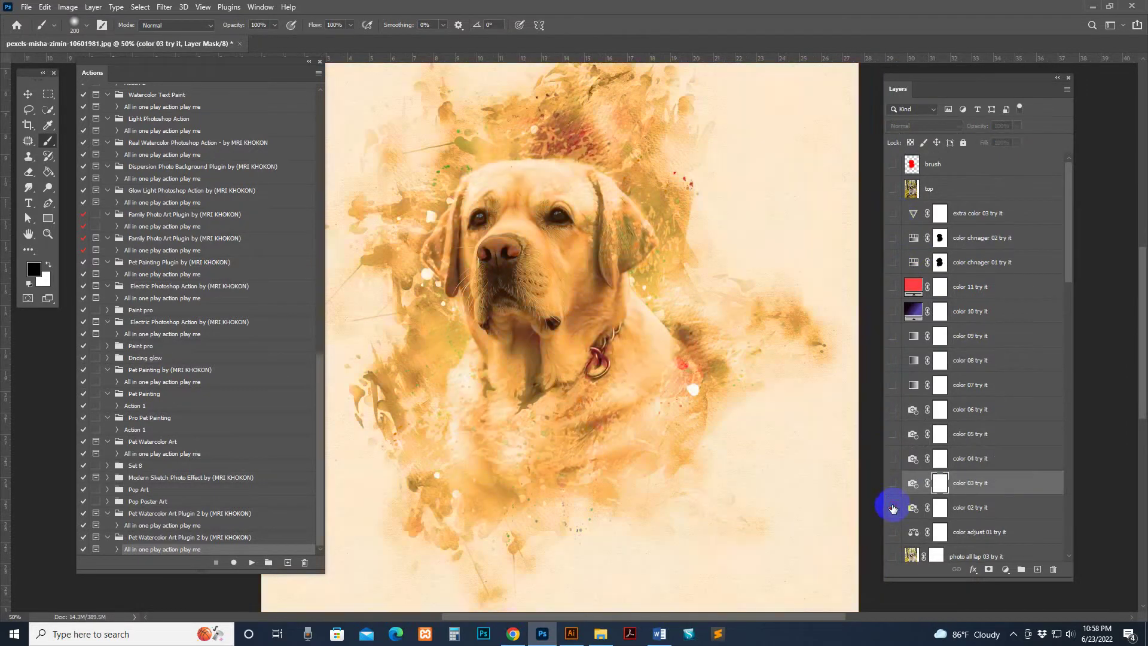
left_click(892, 532)
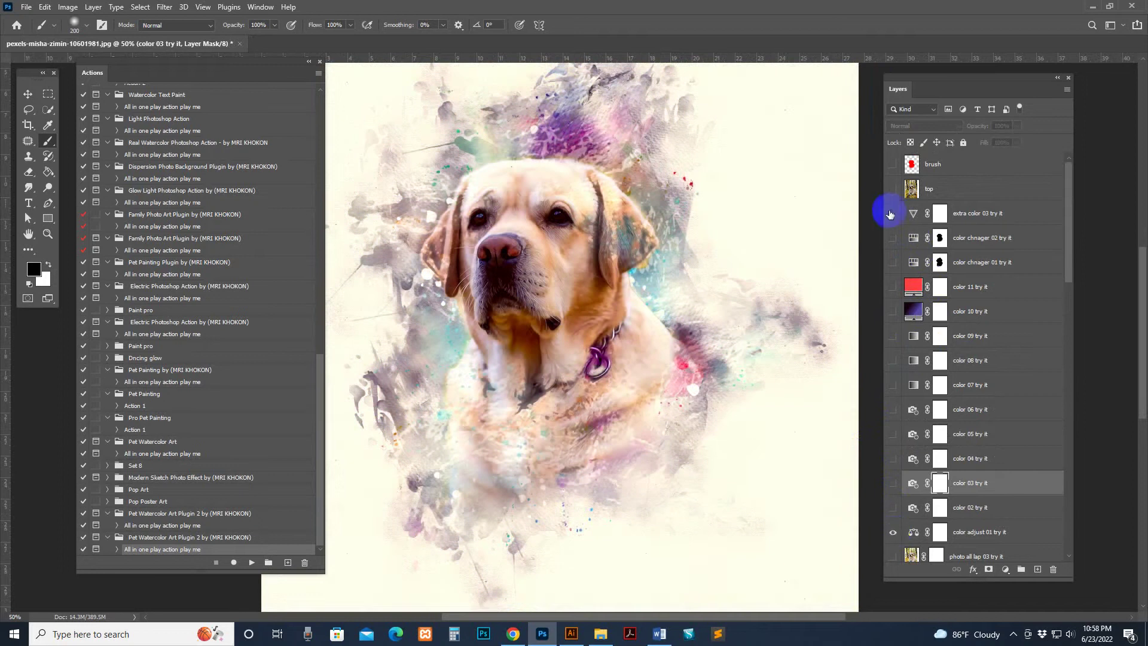
left_click(893, 214)
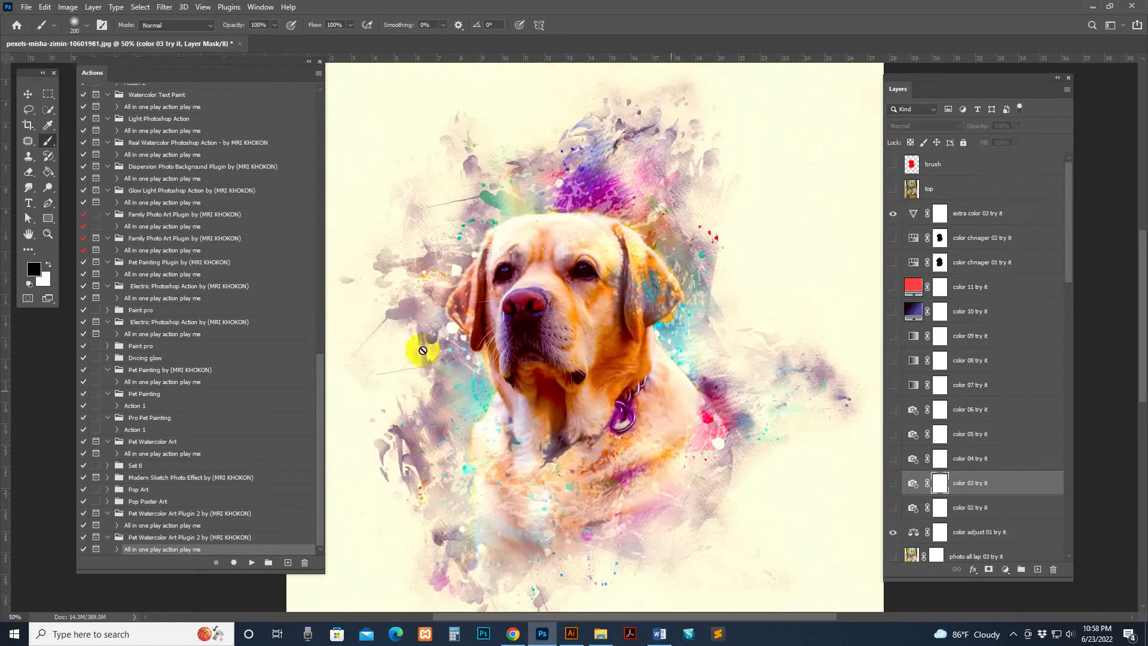
- Preview the color chnager 01 try it layer and replace it with color chnager 02 try it, comparing with extra color 03 try it hidden
left_click(893, 262)
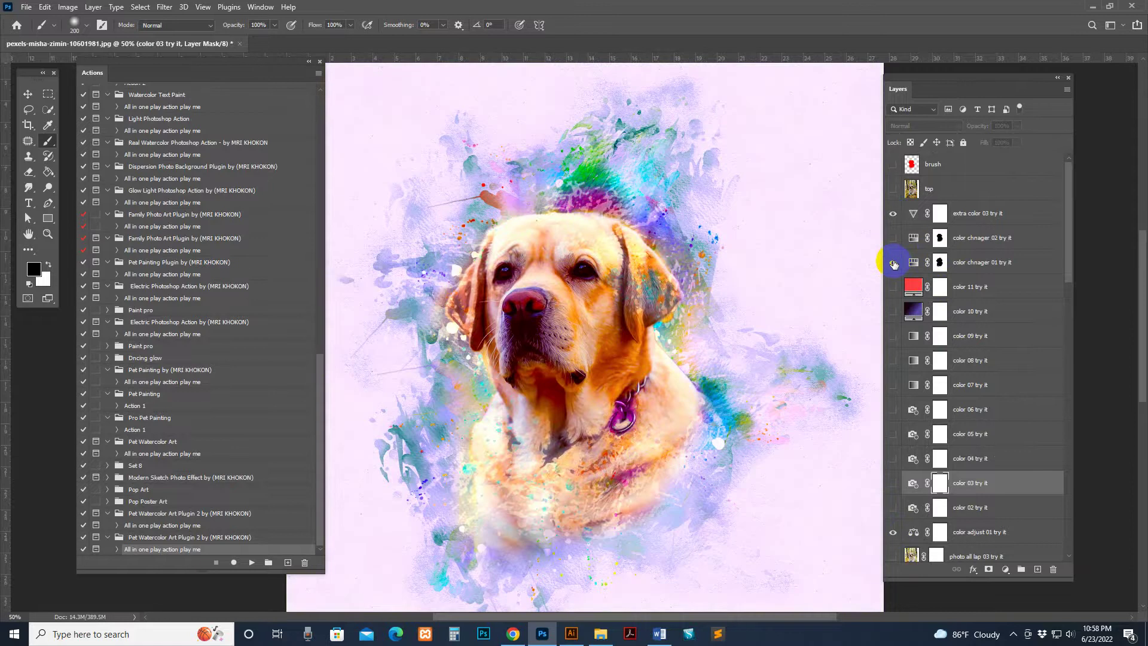
left_click(894, 262)
left_click(893, 238)
left_click(893, 214)
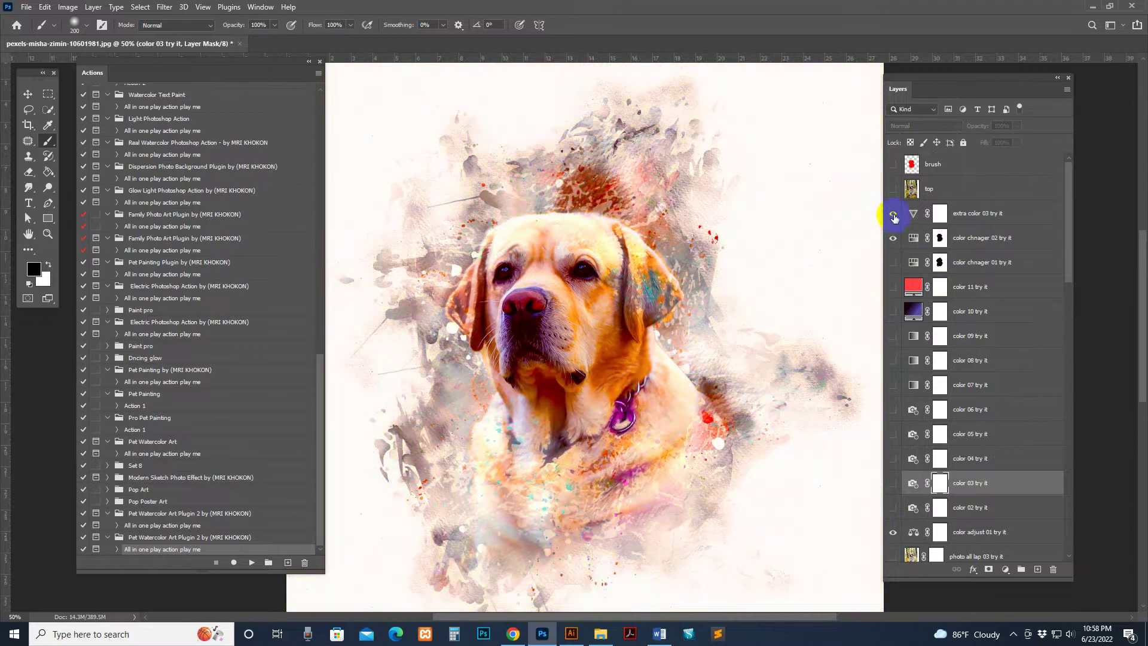
left_click(894, 214)
- Set the hue of the color chnager 02 try it Hue/Saturation layer to 345 to tint the splashes pink
double_click(913, 238)
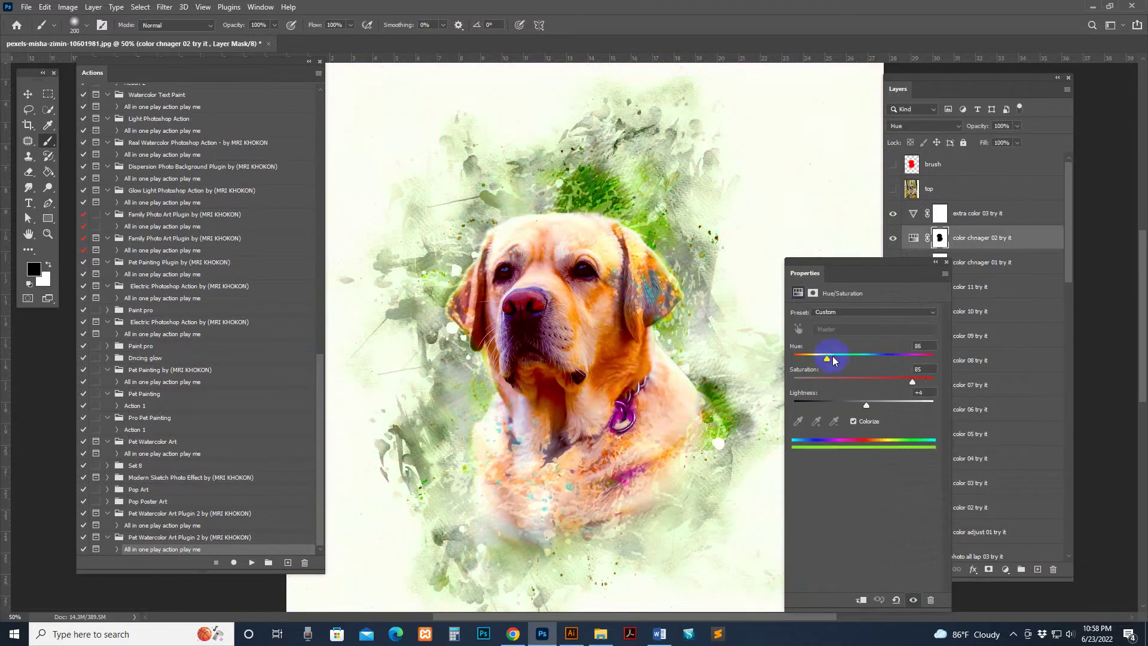
left_click_drag(834, 361, 928, 359)
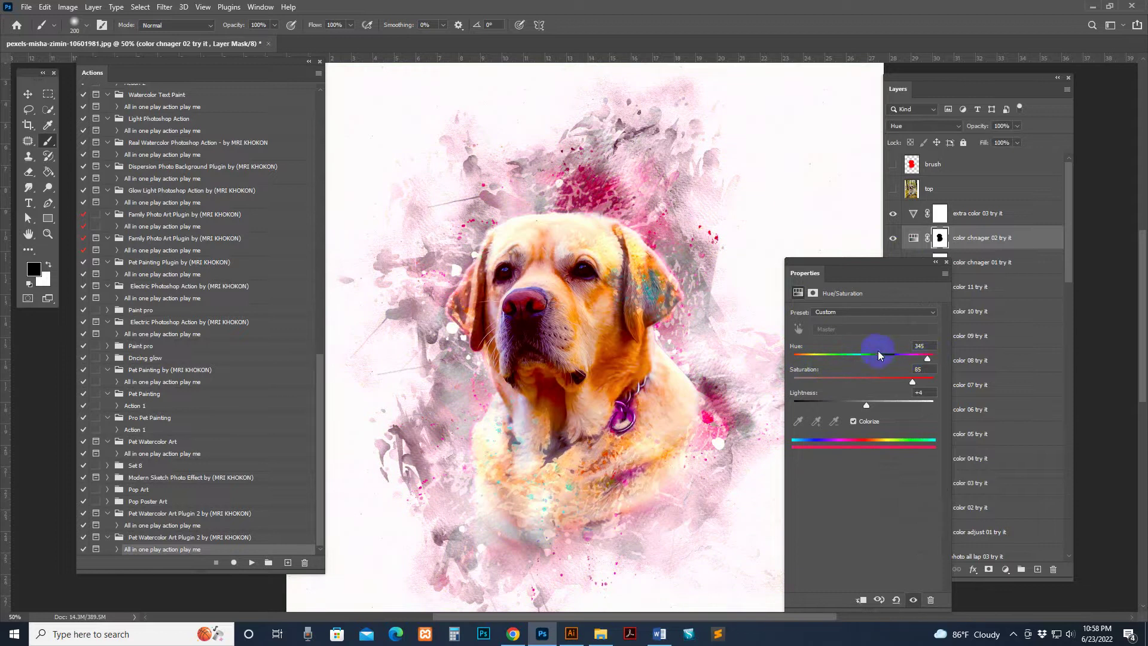
left_click(946, 261)
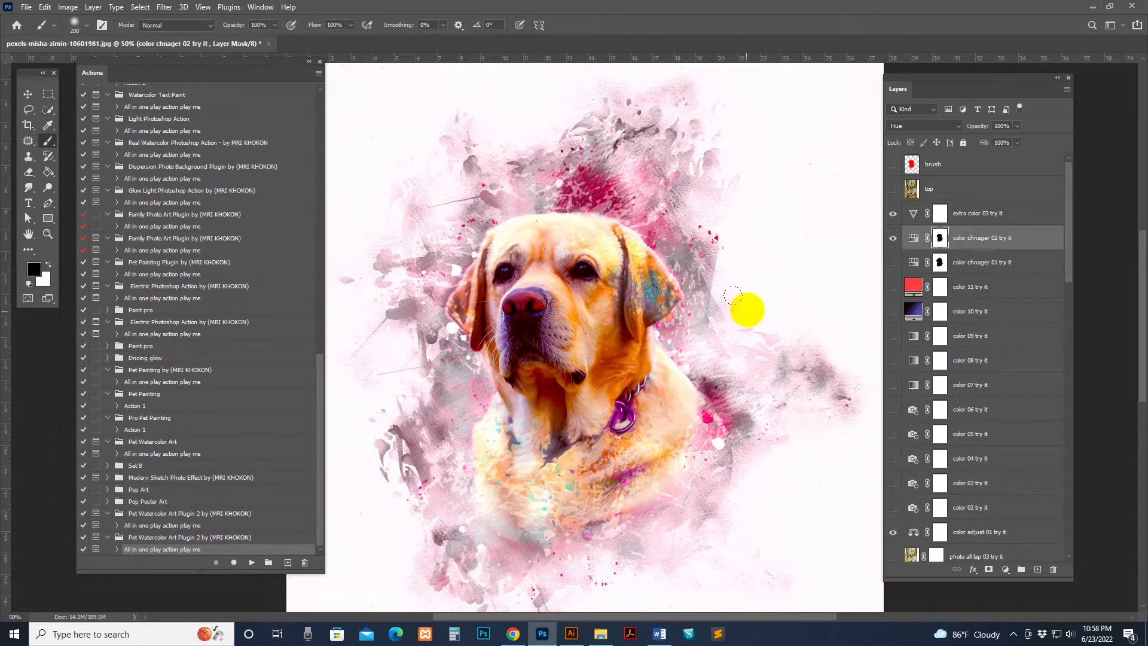